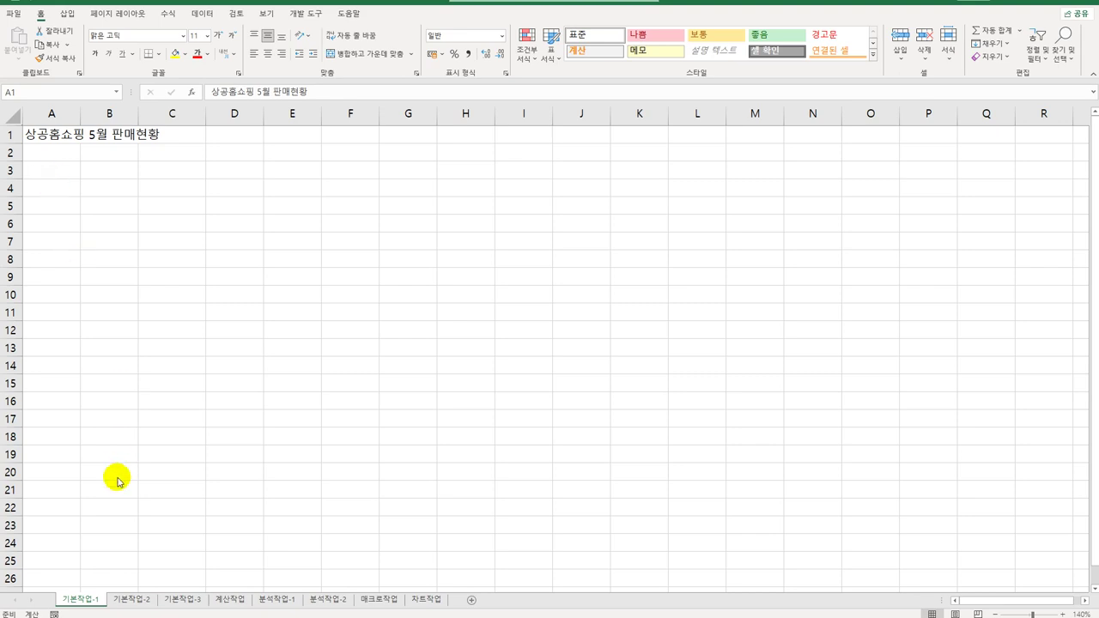
left_click(82, 599)
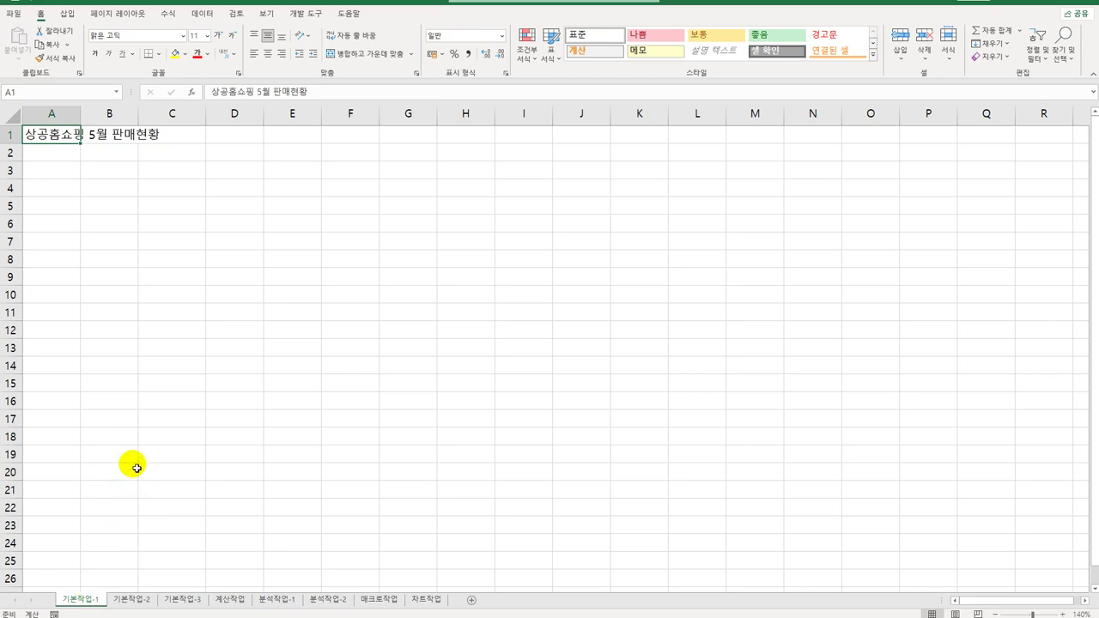
left_click(51, 175)
left_click_drag(51, 175, 338, 289)
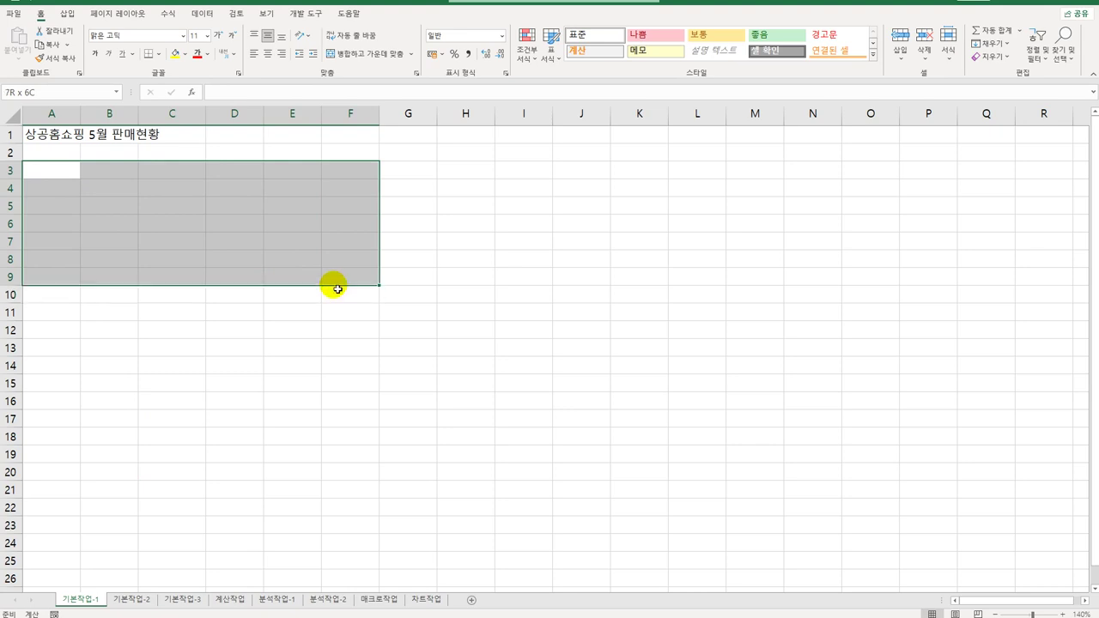
left_click_drag(338, 289, 336, 289)
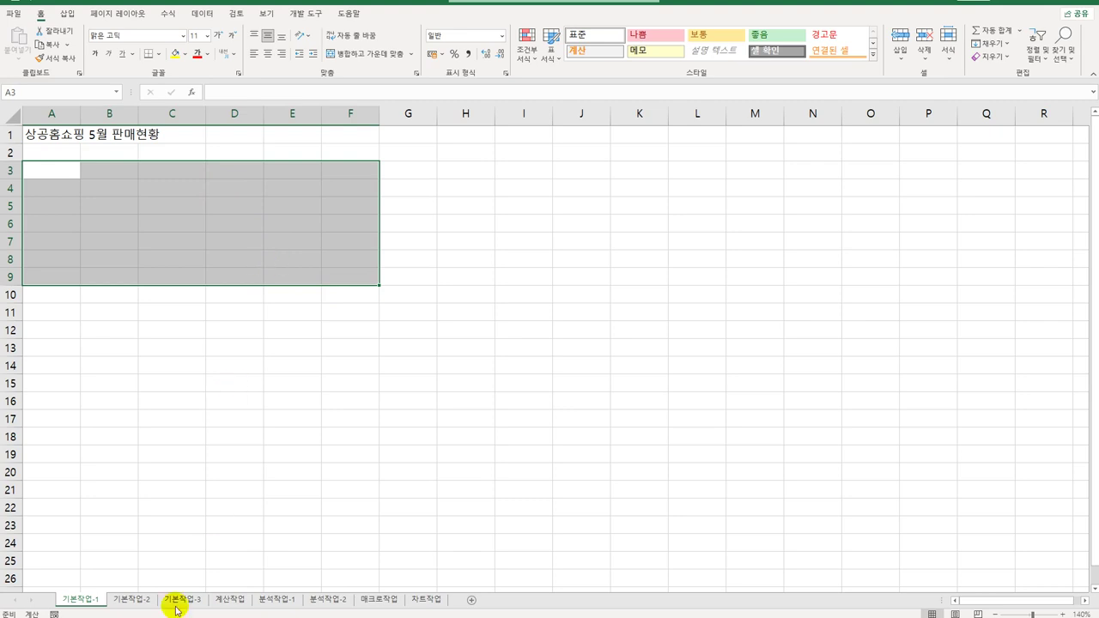
Step: On the 기본작업-2 sheet, set the horizontal alignment of title range A1:H1 to 선택 영역의 가운데로 (center across selection)
left_click(147, 598)
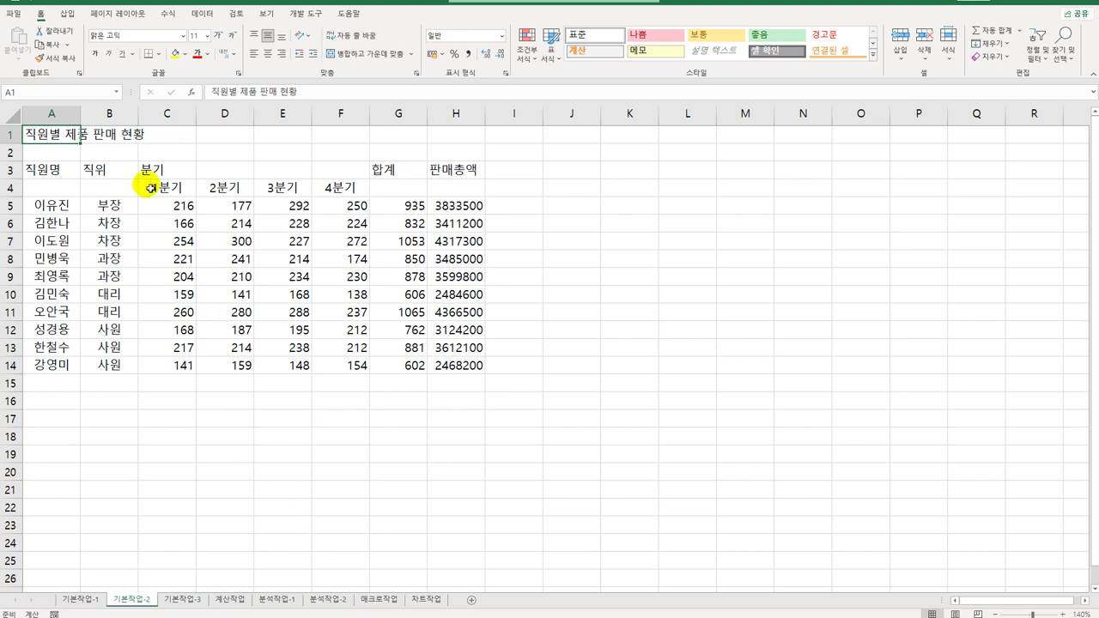
left_click_drag(45, 136, 458, 131)
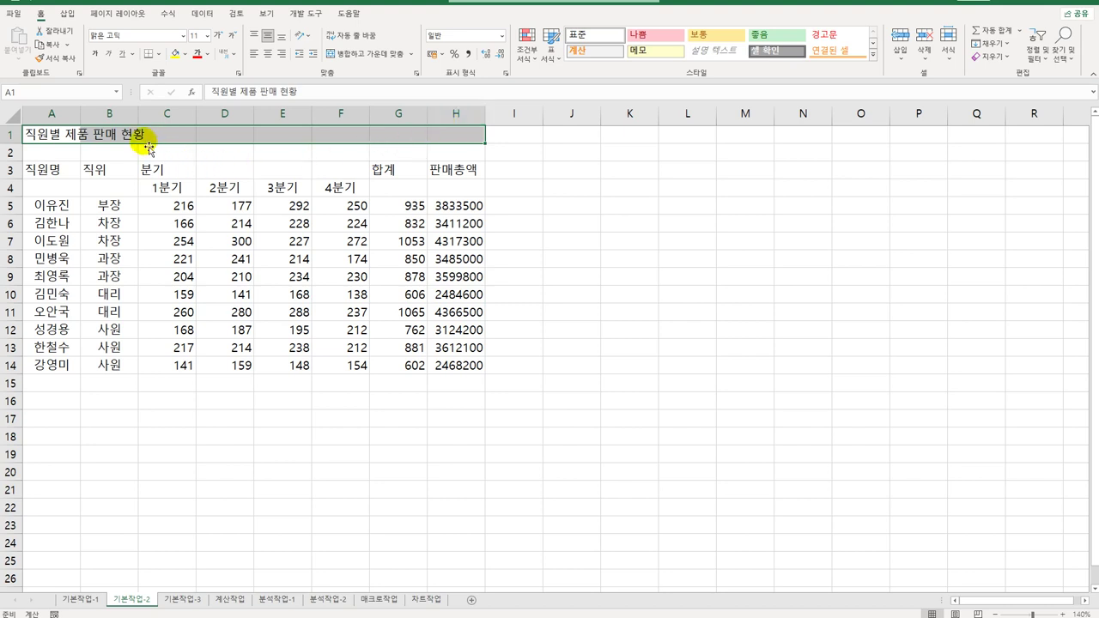
right_click(121, 133)
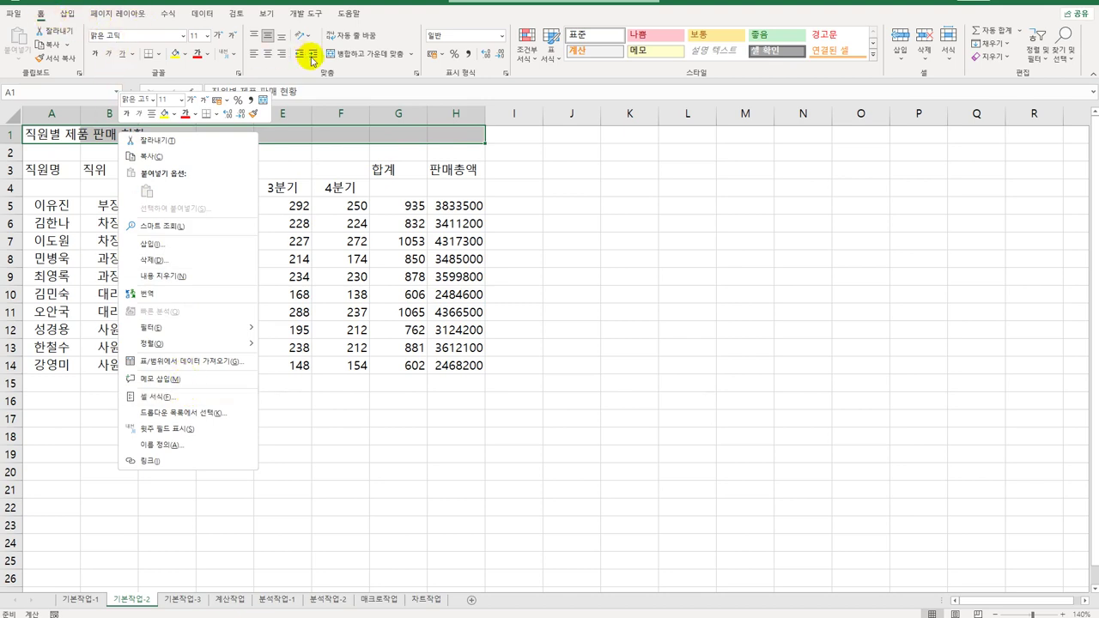
left_click(414, 73)
left_click(414, 74)
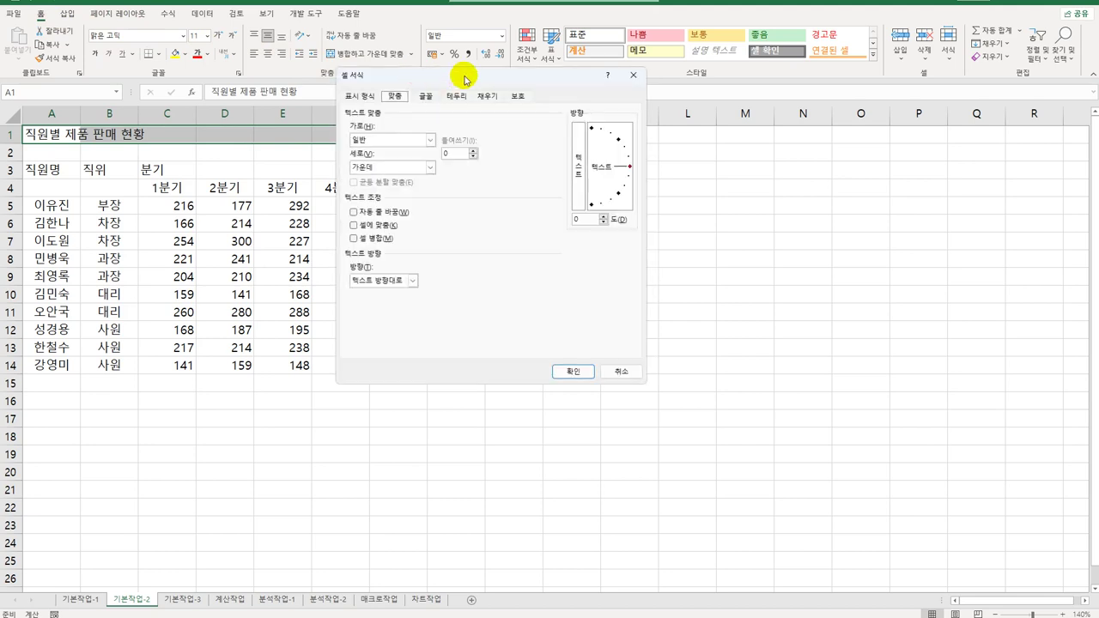
left_click_drag(461, 75, 652, 143)
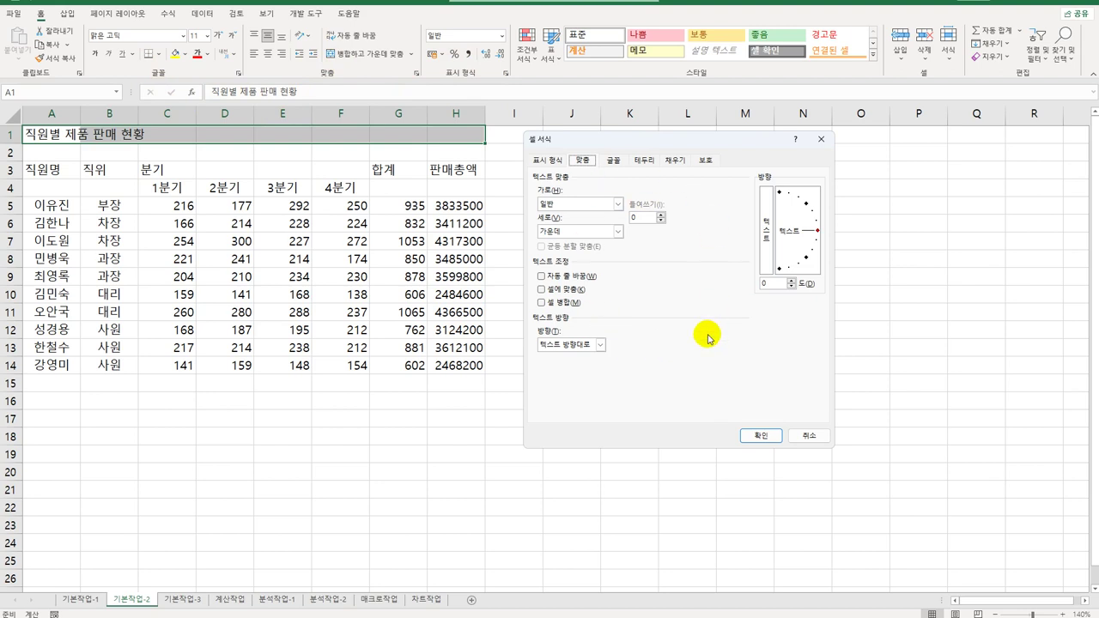
left_click(584, 204)
left_click(593, 267)
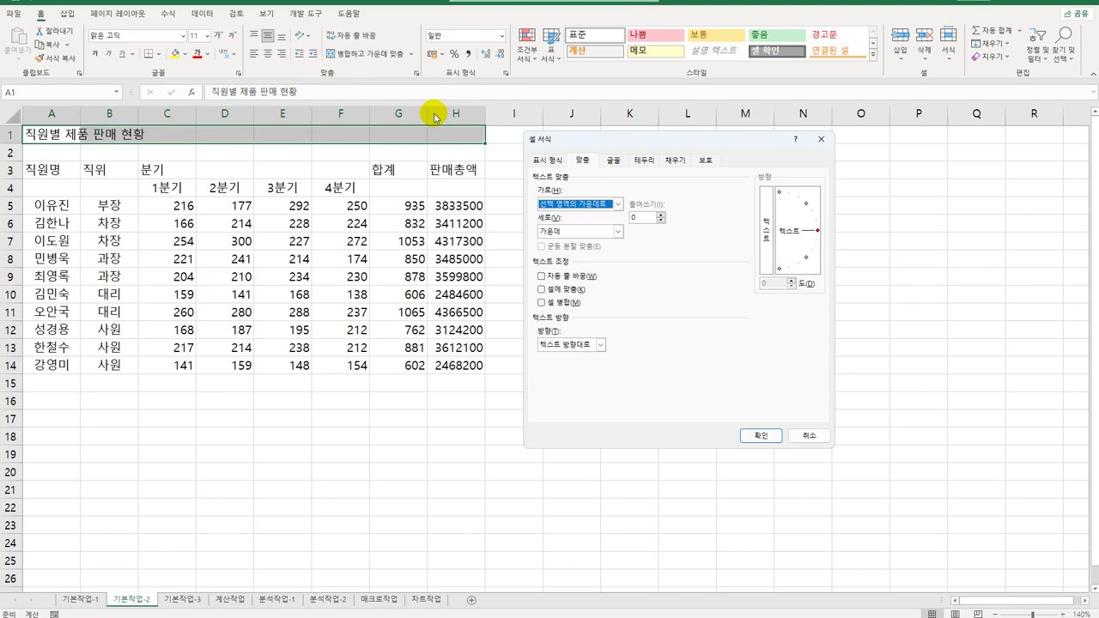
Step: Choose HY견고딕 as the font for the title range A1:H1
left_click(616, 163)
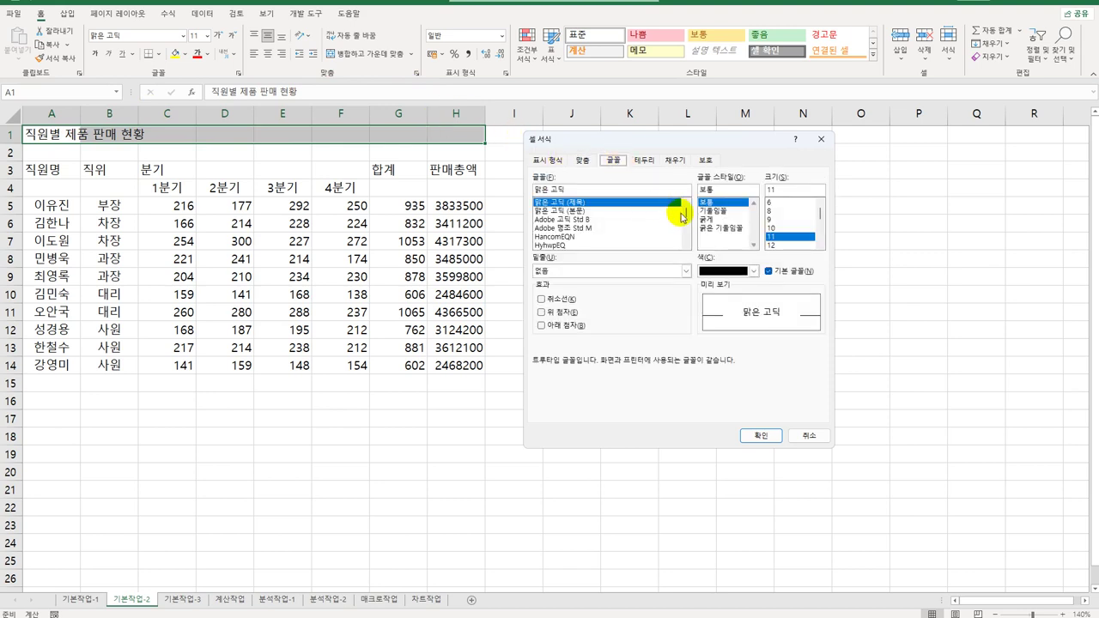
mouse_move(687, 215)
left_mouse_down()
mouse_move(680, 243)
mouse_move(687, 208)
left_mouse_up()
left_click(687, 245)
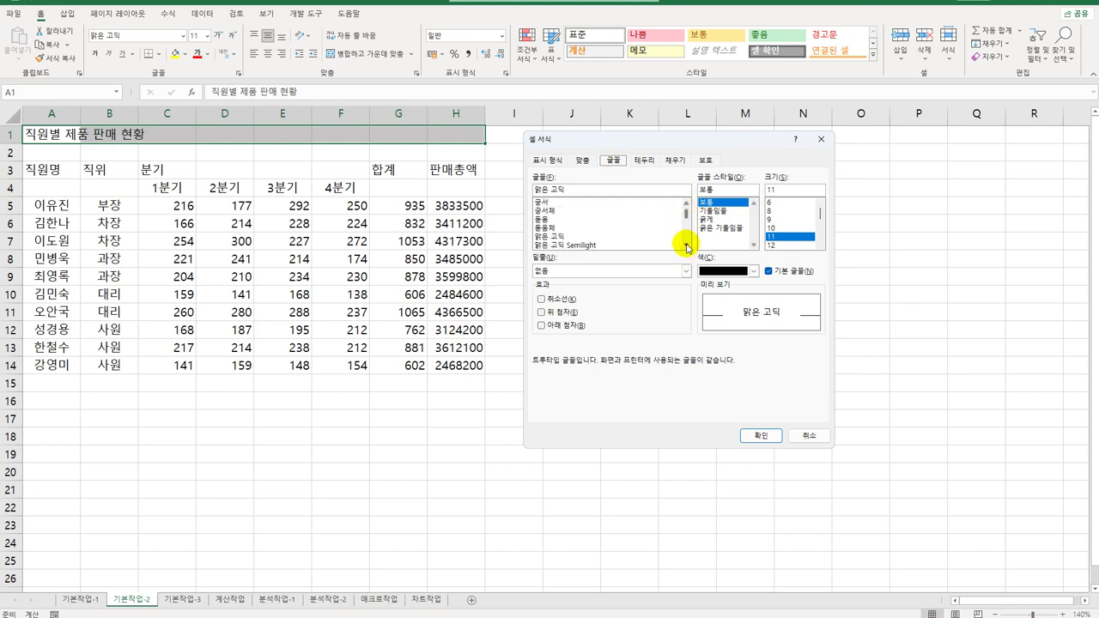
left_click(686, 245)
left_click(687, 244)
left_click(686, 248)
left_click(686, 247)
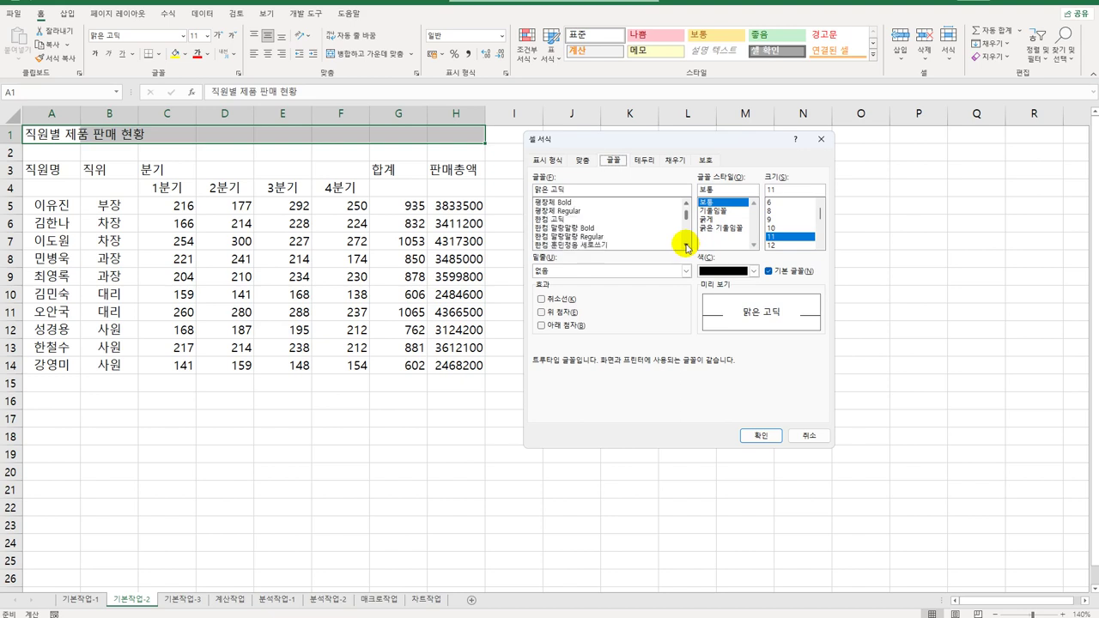
left_click(687, 248)
left_click(570, 191)
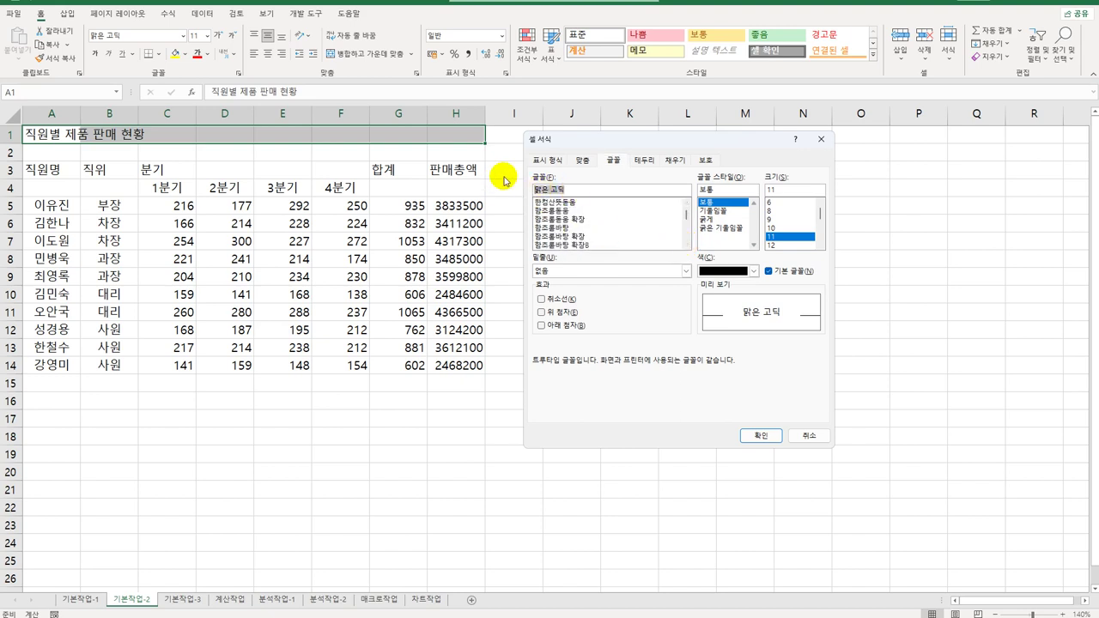
type("ㅎ")
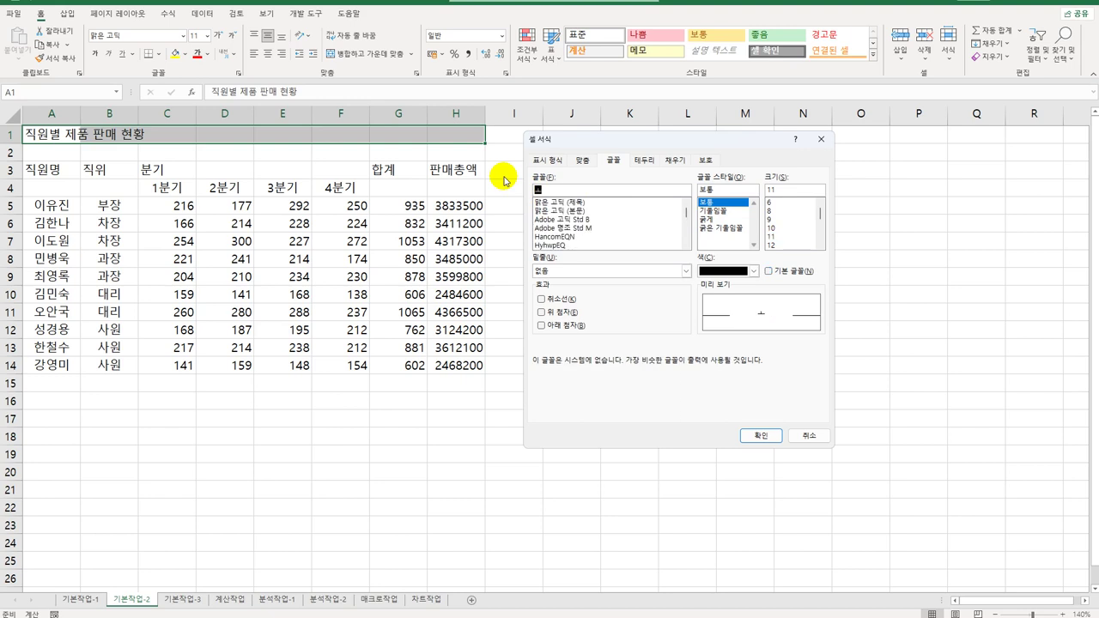
type("y")
type("ㄱ")
type("ㅕㄴ고ㄷ")
left_click(578, 203)
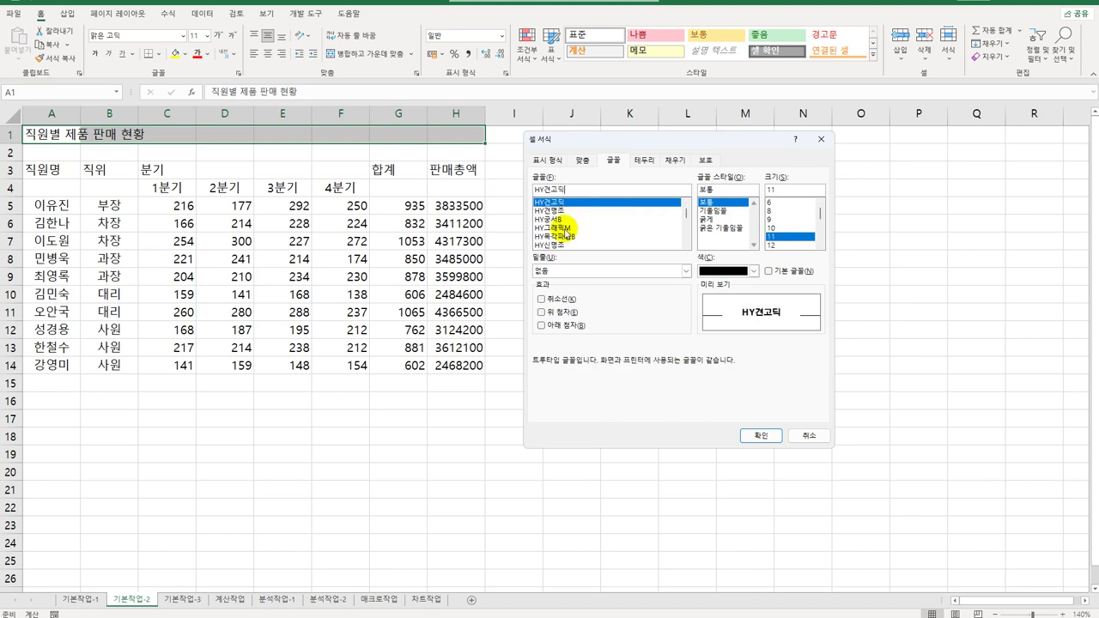
Step: Set the title's font size to 17 and apply the cell formatting
double_click(781, 187)
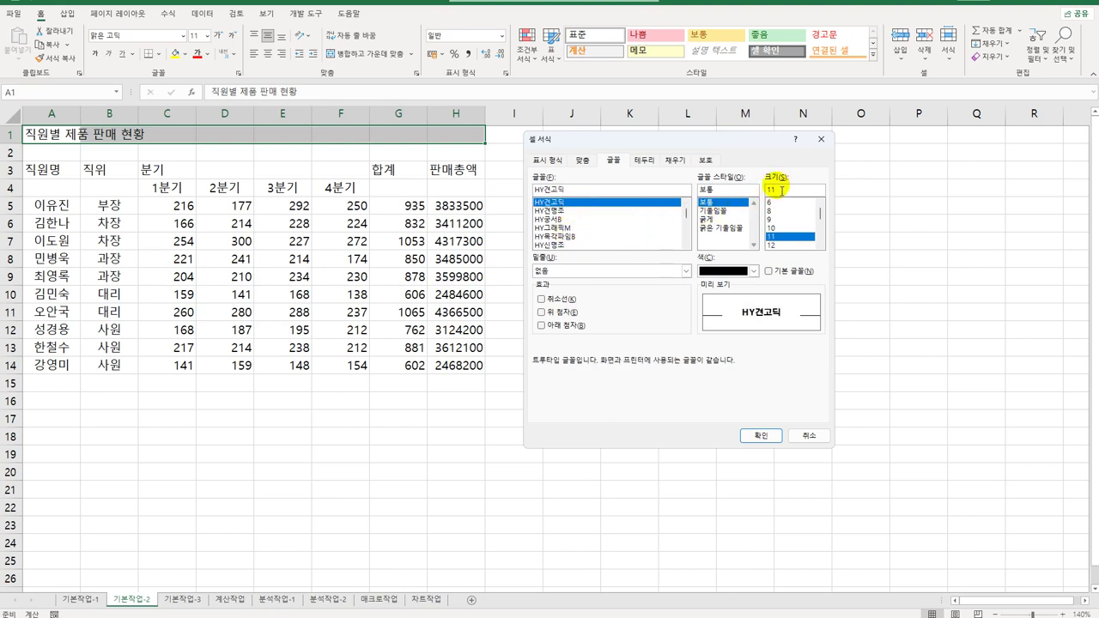
type("17")
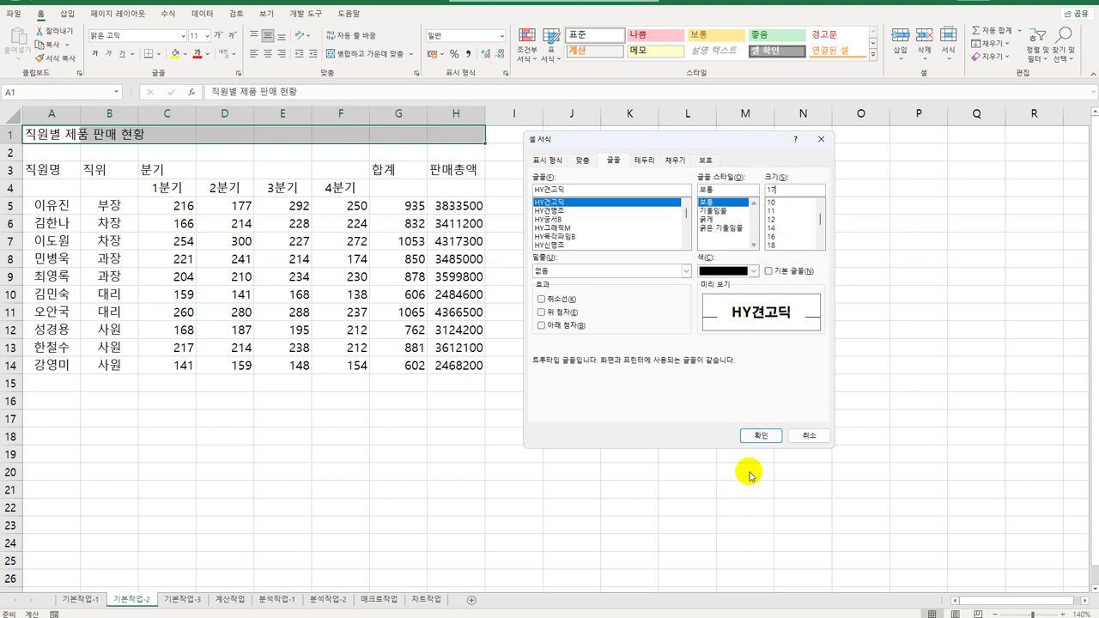
left_click(753, 437)
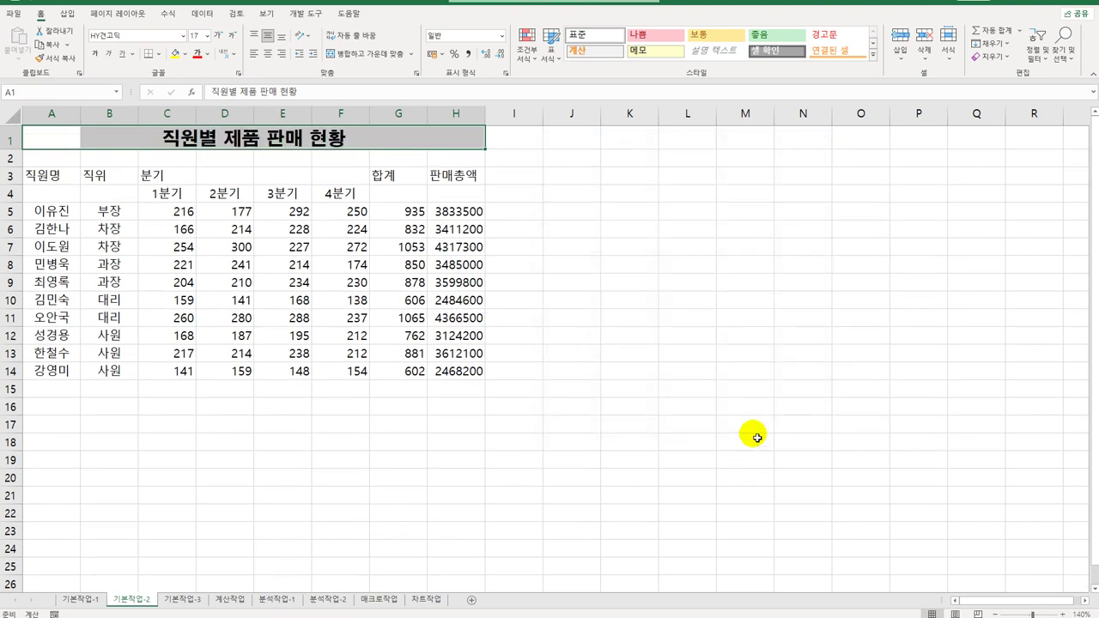
Step: Convert the heading 직위 in cell B3 to the Hanja 職位
left_click(103, 181)
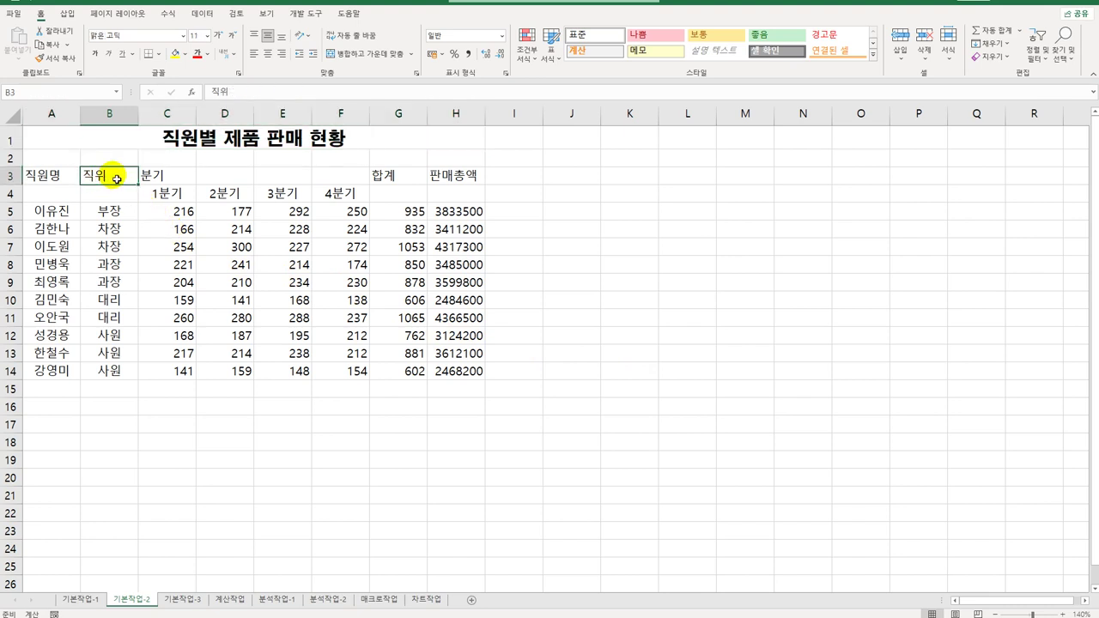
double_click(110, 179)
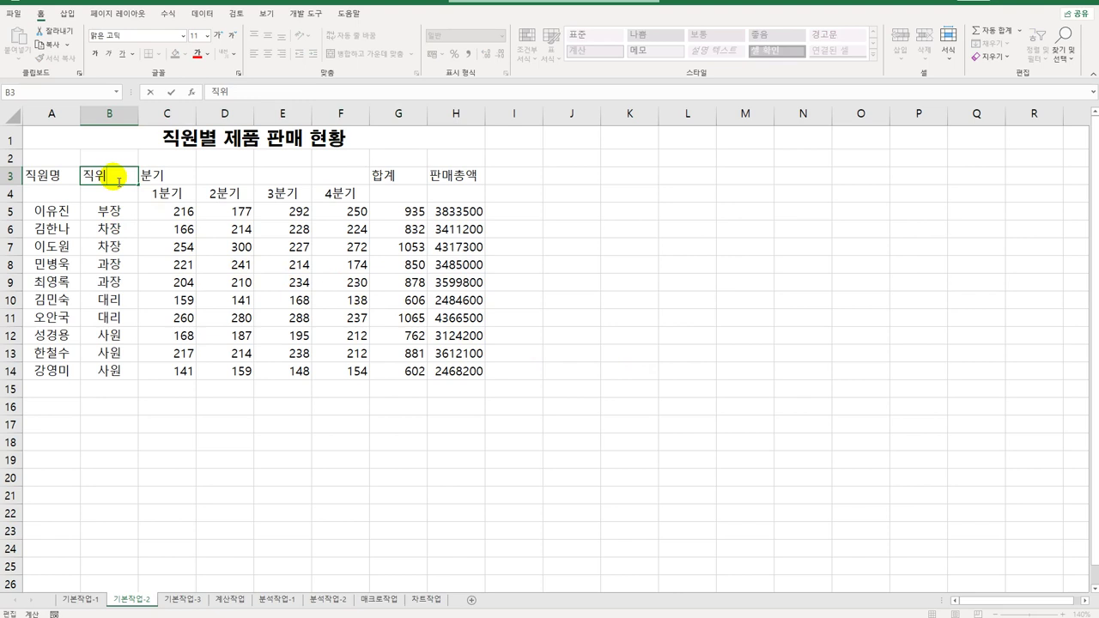
key("Hangul_Hanja")
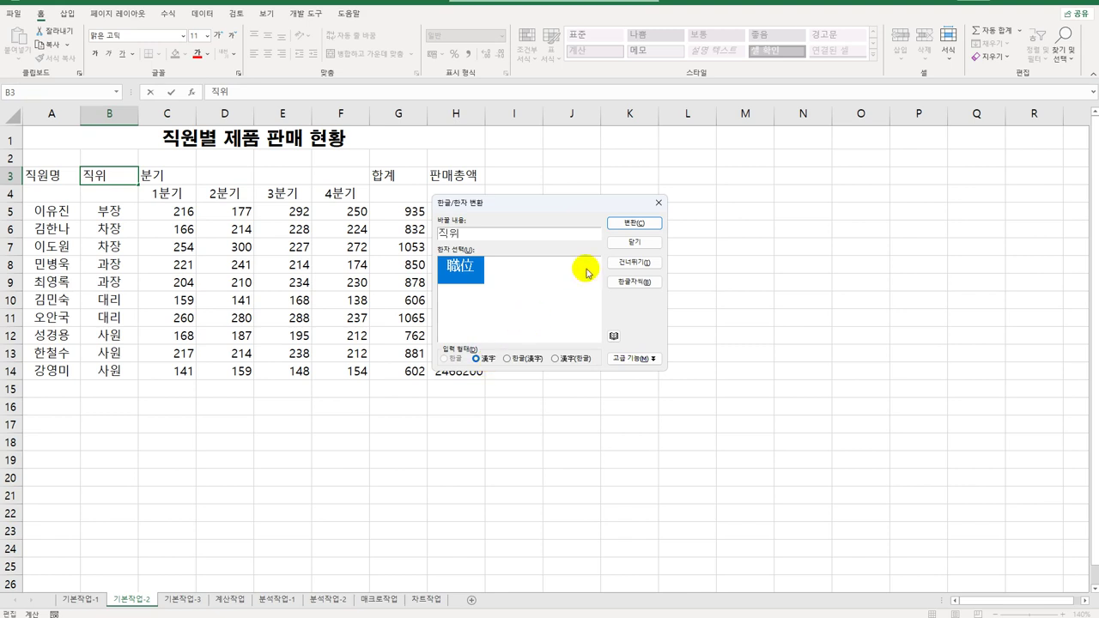
left_click(634, 223)
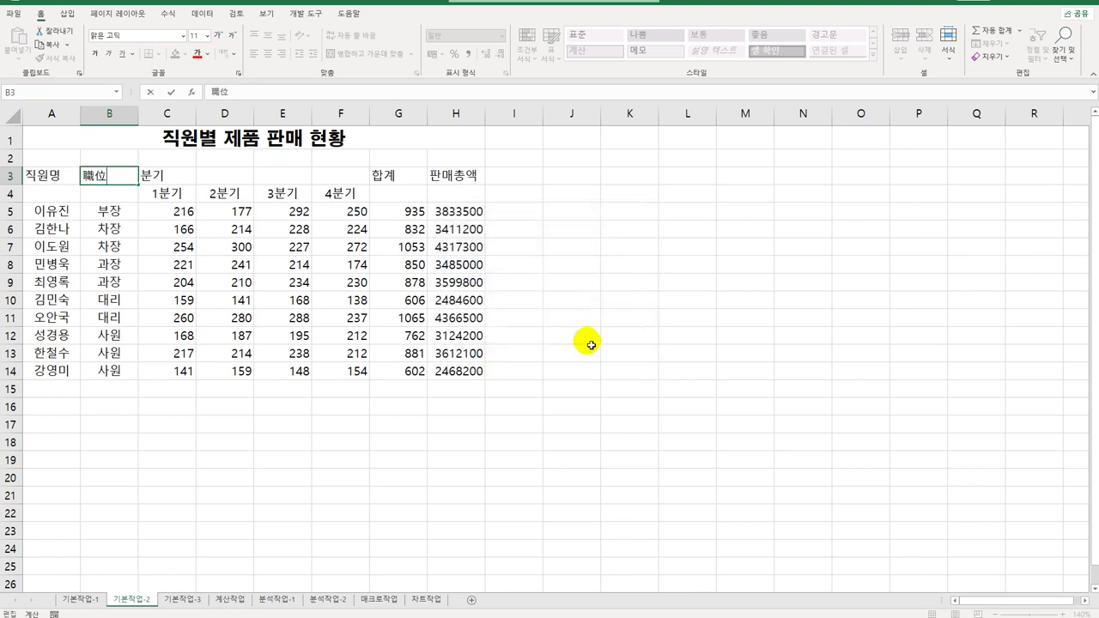
left_click(592, 345)
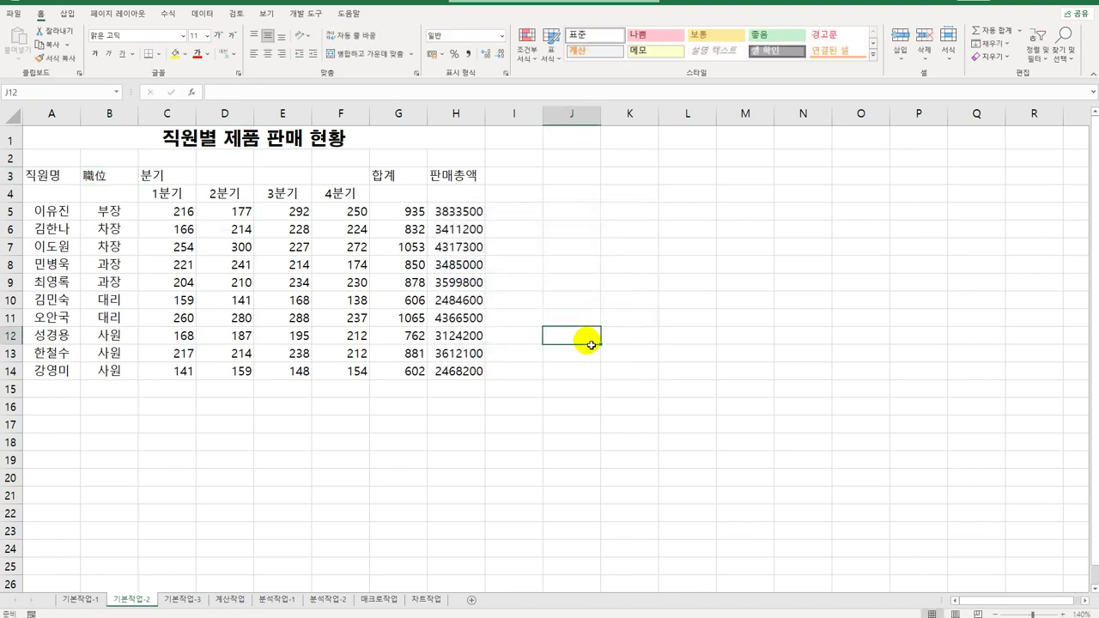
Step: Merge and center the header ranges A3:A4, B3:B4, C3:F3, G3:G4 and H3:H4
left_click_drag(61, 176, 61, 196)
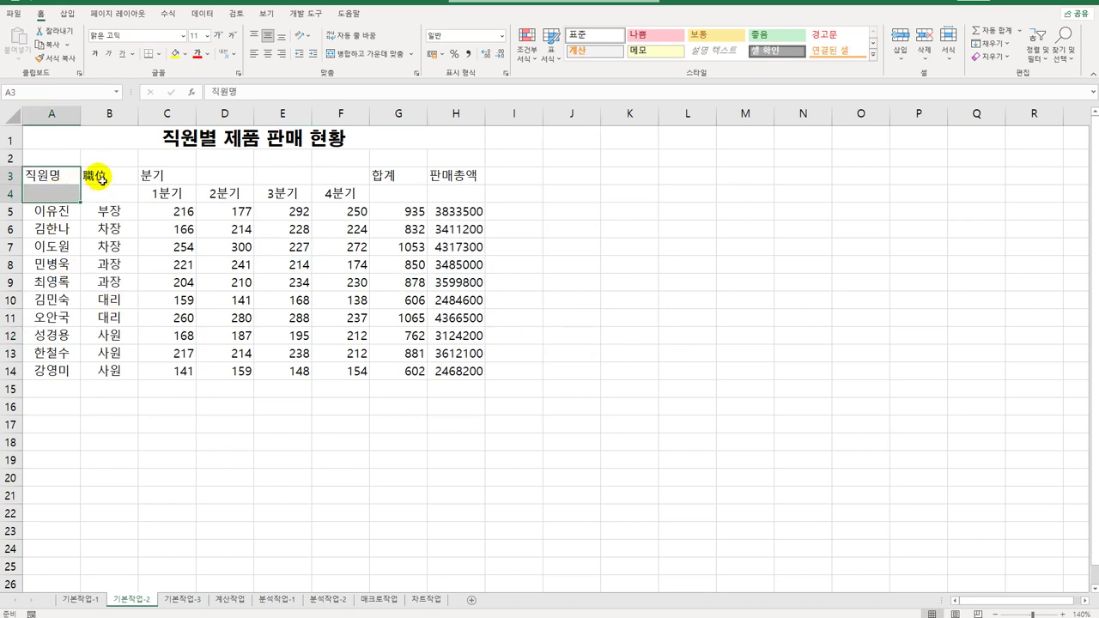
left_click_drag(102, 179, 99, 196)
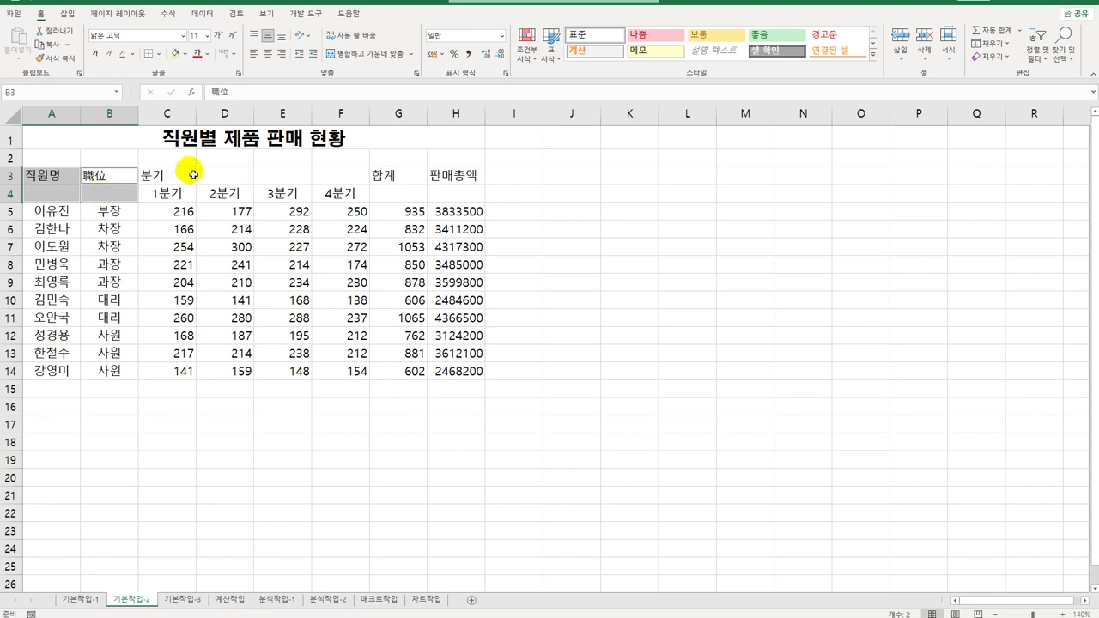
mouse_move(181, 181)
left_mouse_down()
mouse_move(155, 181)
mouse_move(363, 177)
mouse_move(351, 182)
mouse_move(386, 180)
mouse_move(393, 199)
left_mouse_up()
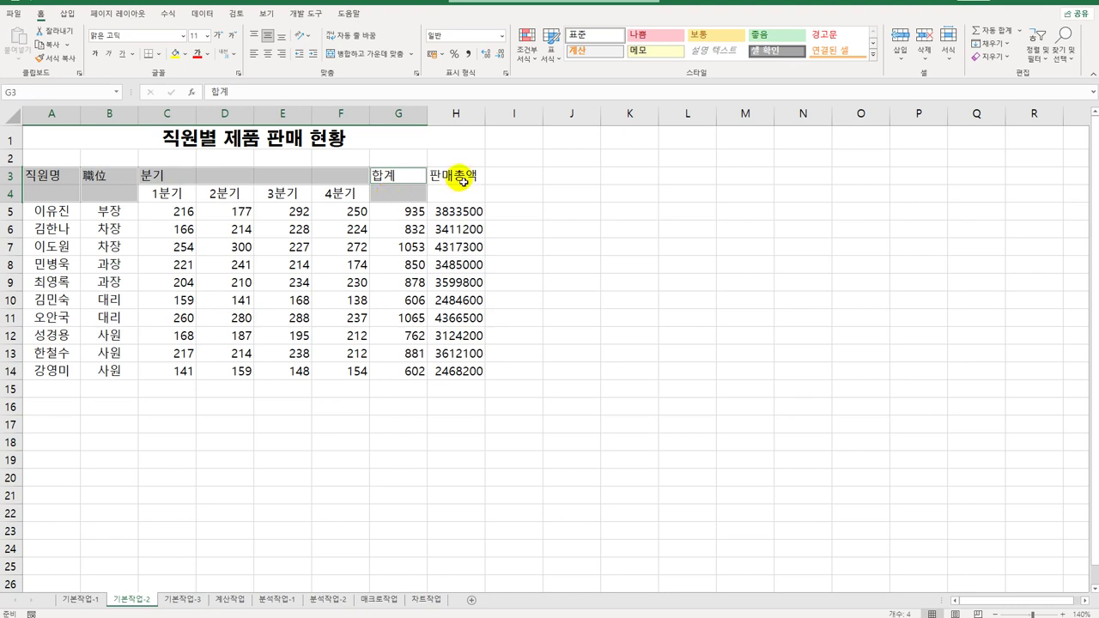
left_click_drag(463, 181, 463, 200)
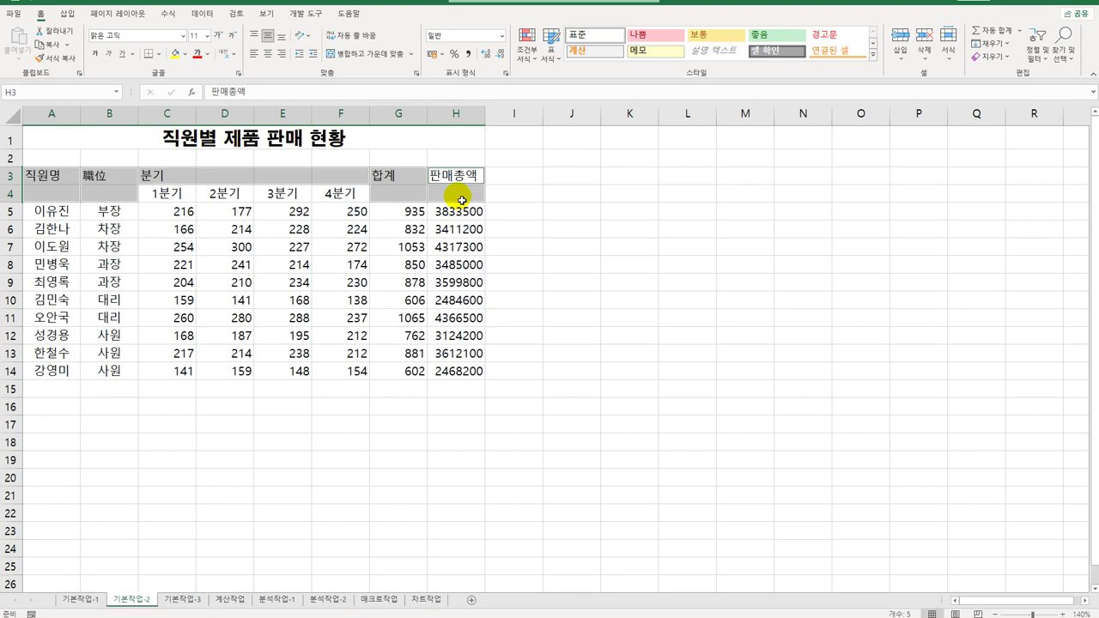
left_click(351, 54)
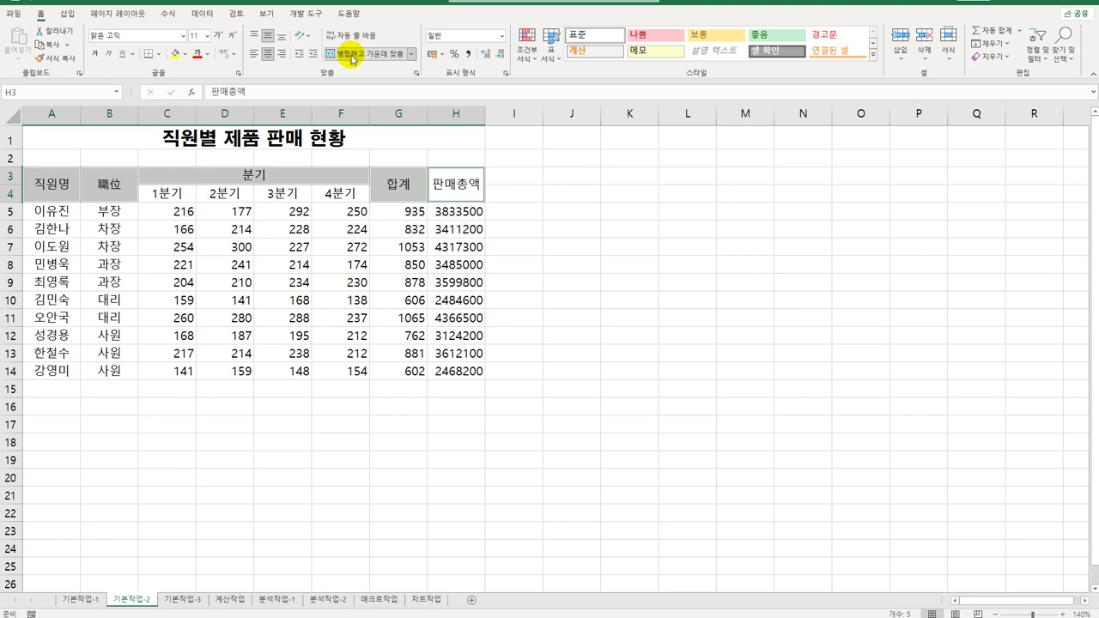
Step: Apply the 강조색6 cell style to the header range A3:H4
left_click_drag(67, 202, 446, 203)
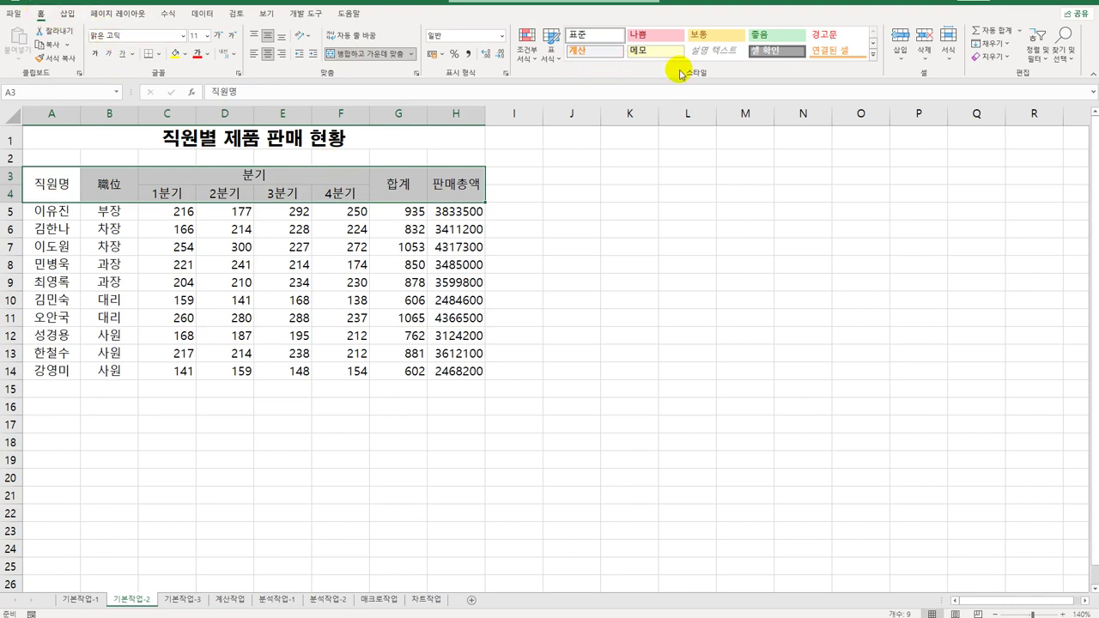
left_click(872, 58)
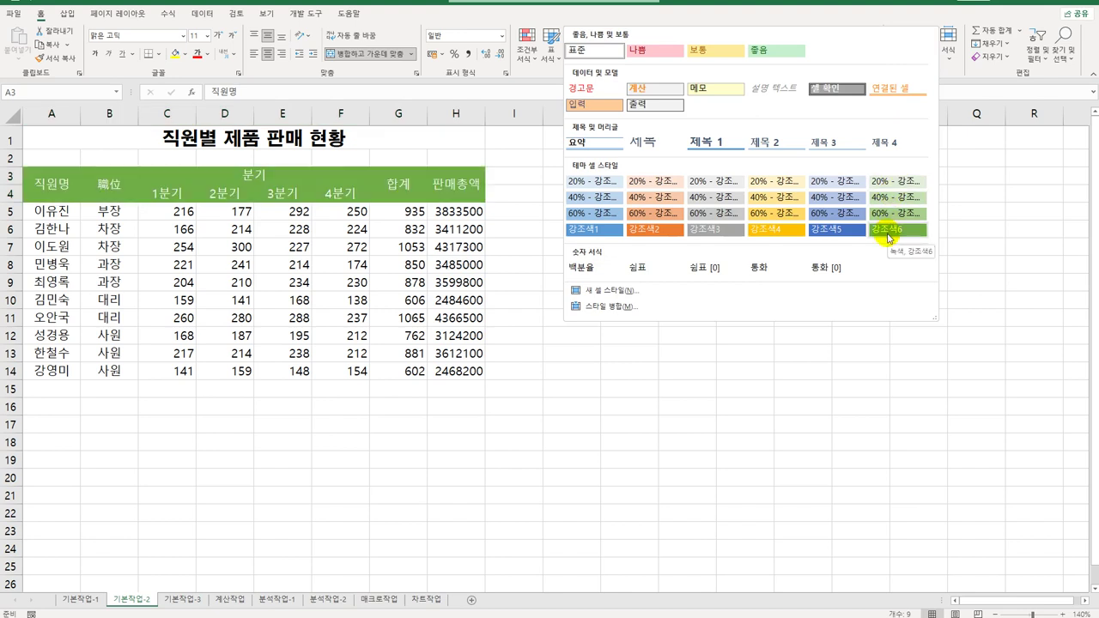
left_click(888, 234)
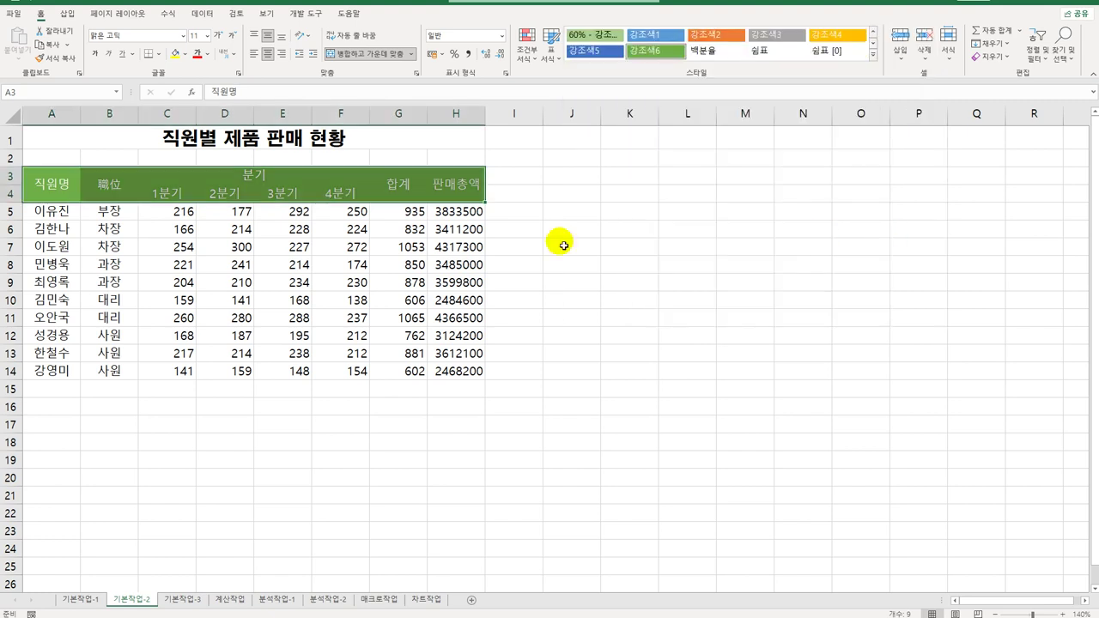
Step: Insert the special symbol ♠ at the beginning of the title text in cell A1
left_click(188, 139)
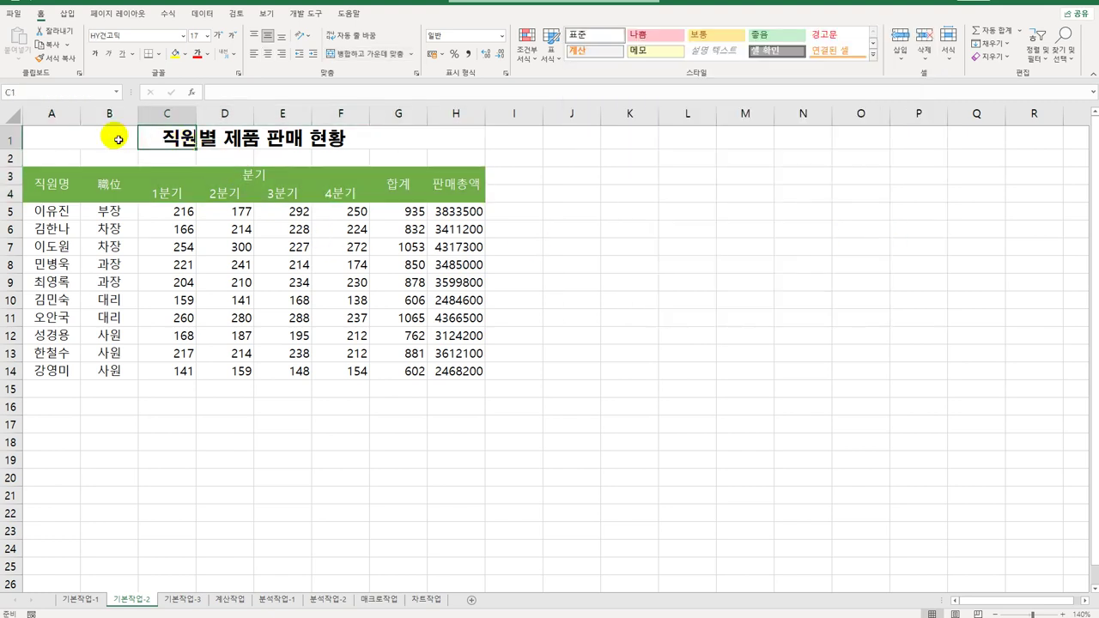
left_click(51, 137)
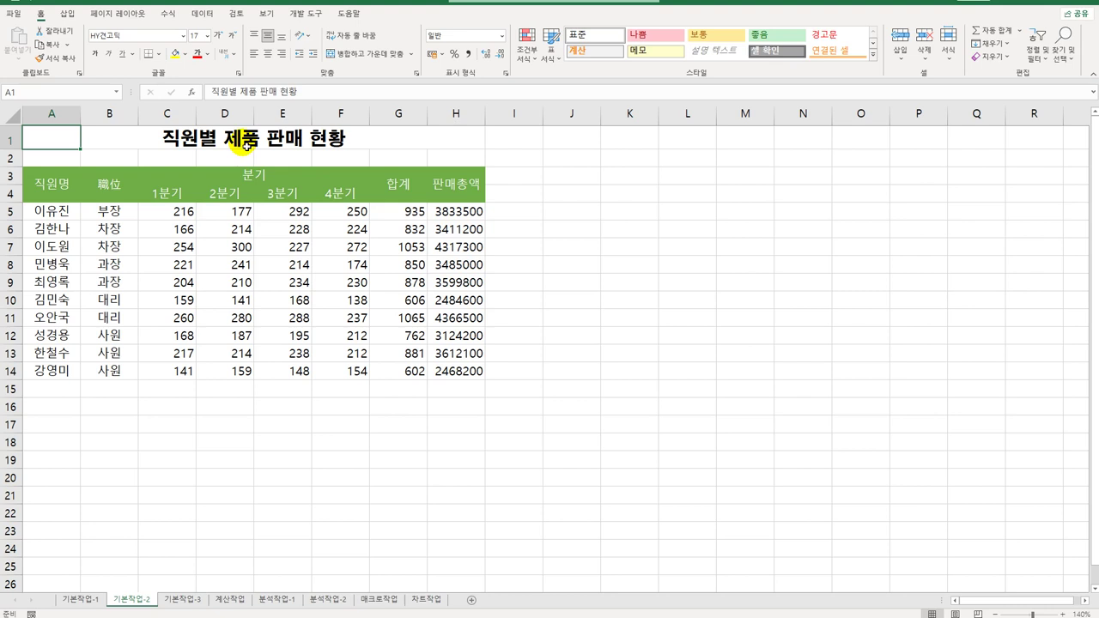
double_click(54, 141)
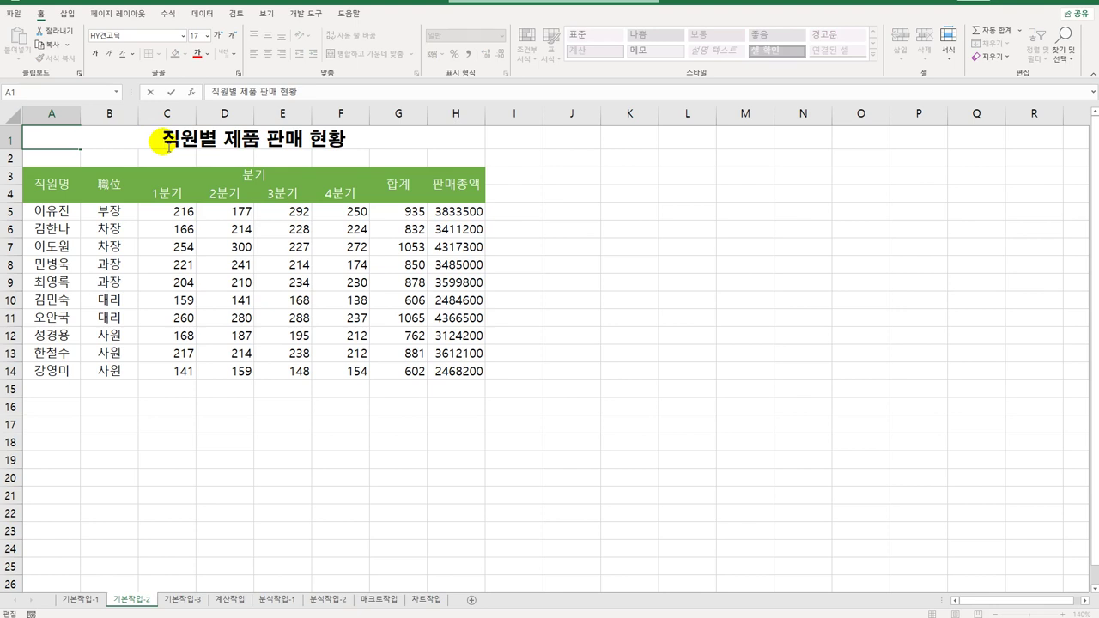
type("ㅁ")
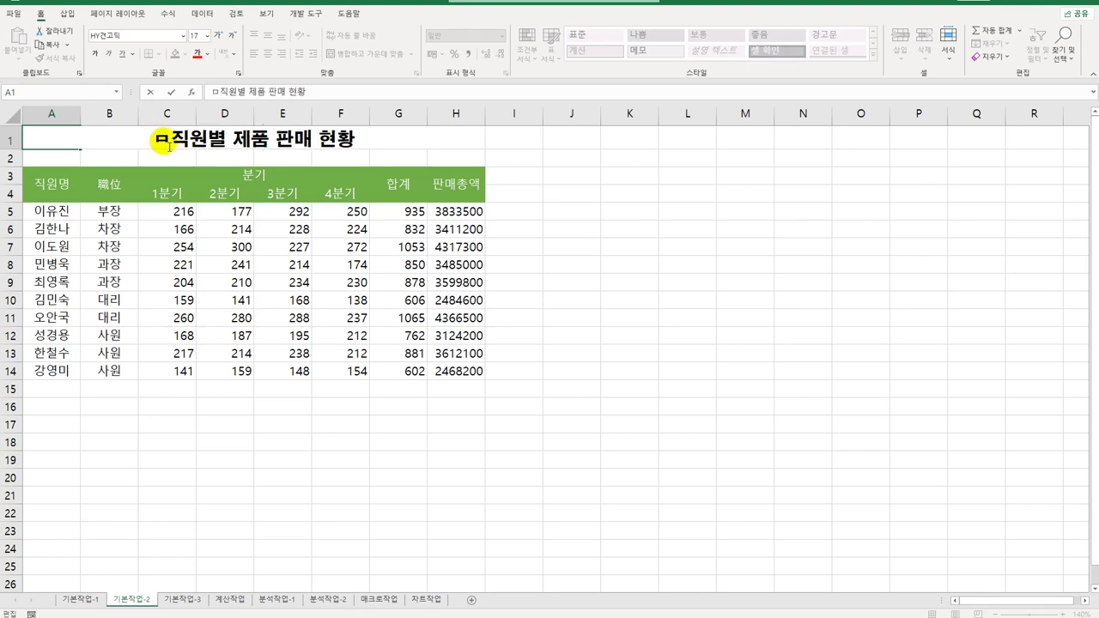
key("Hangul_Hanja")
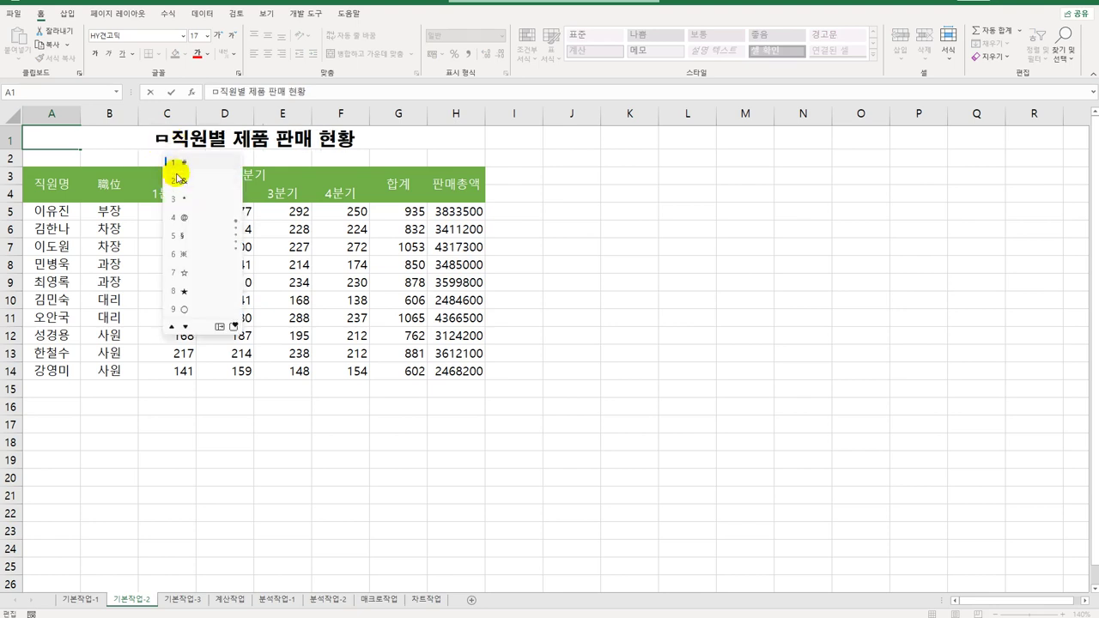
left_click(219, 328)
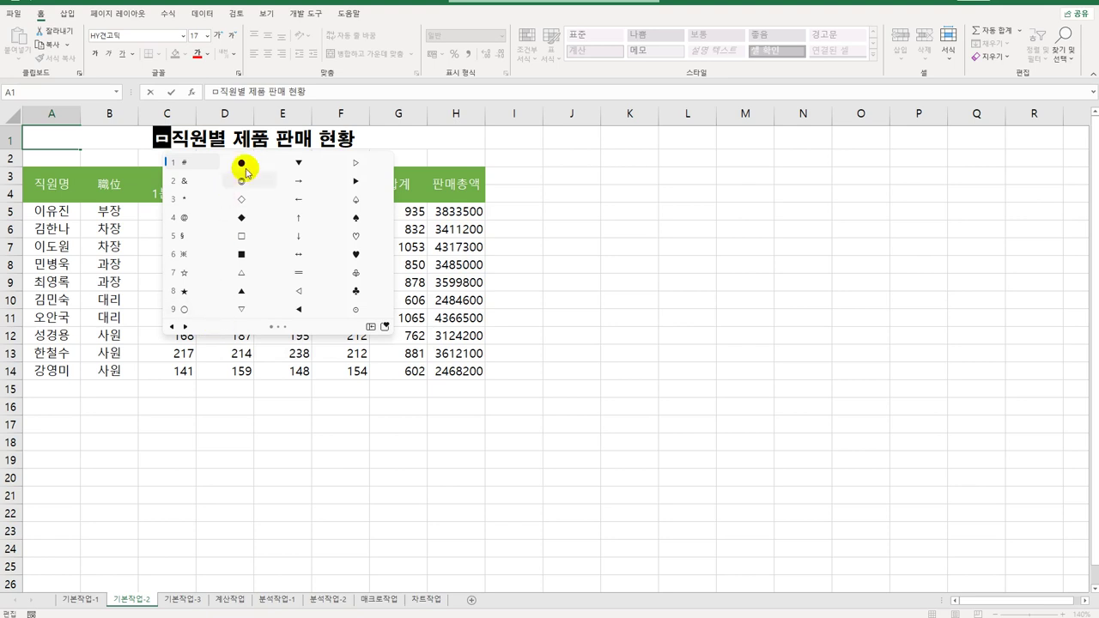
left_click(357, 220)
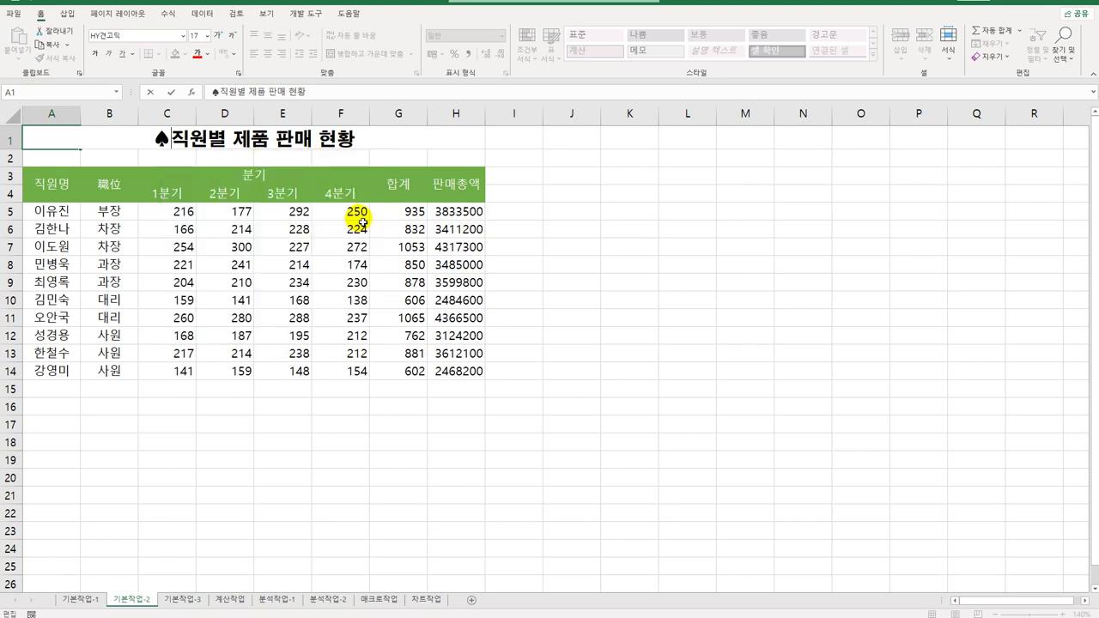
Step: Add the special symbol ♠ at the end of the title in cell A1 and commit the entry
key("End")
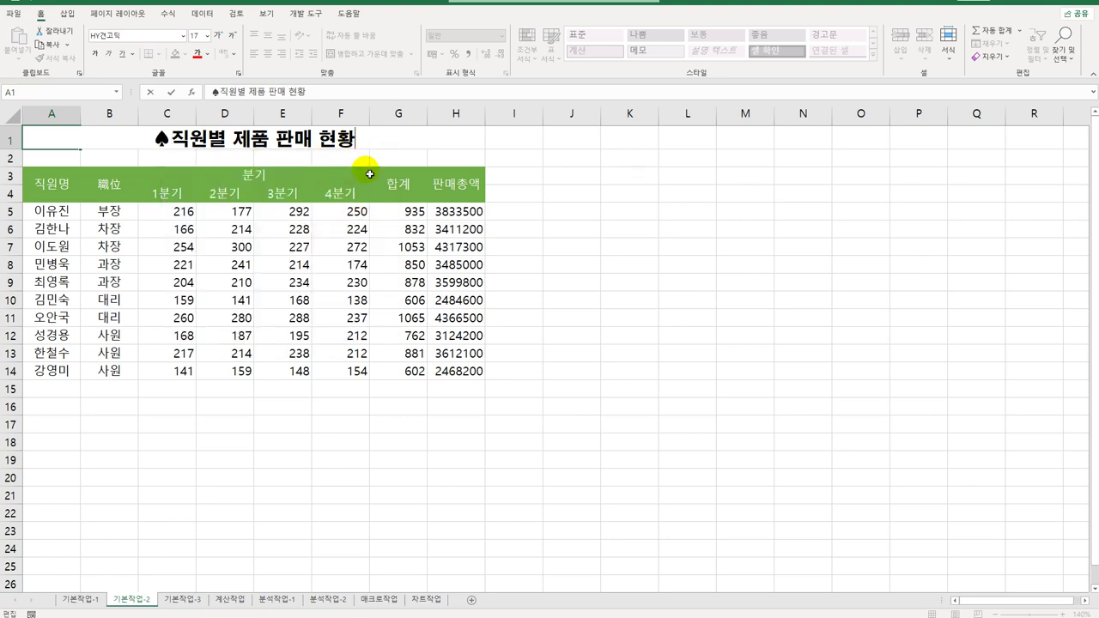
type("ㅁ")
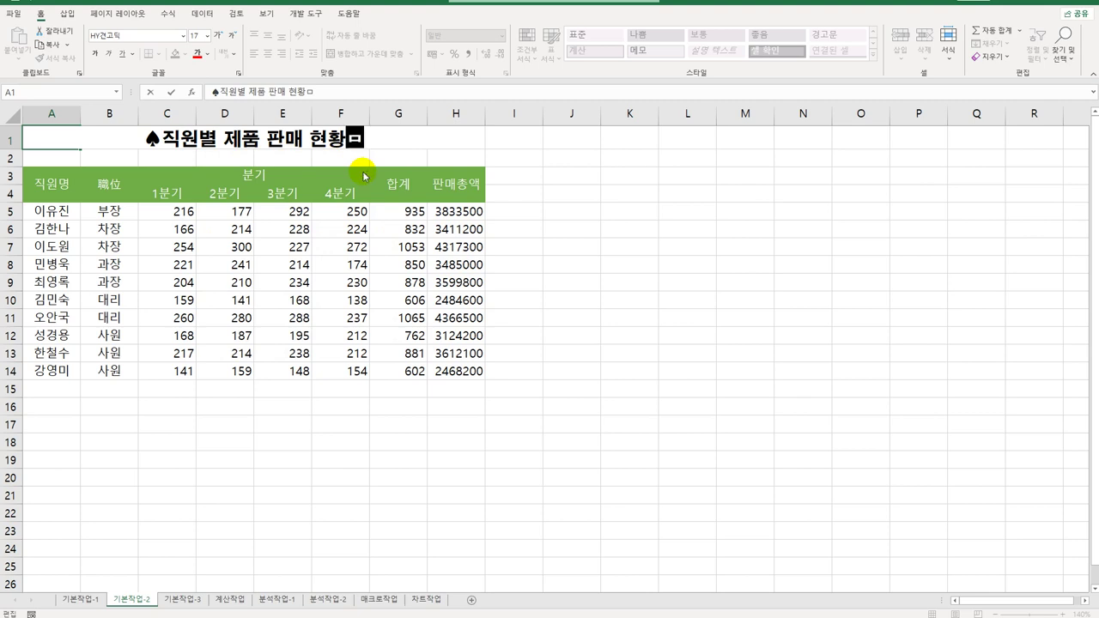
key("Hangul_Hanja")
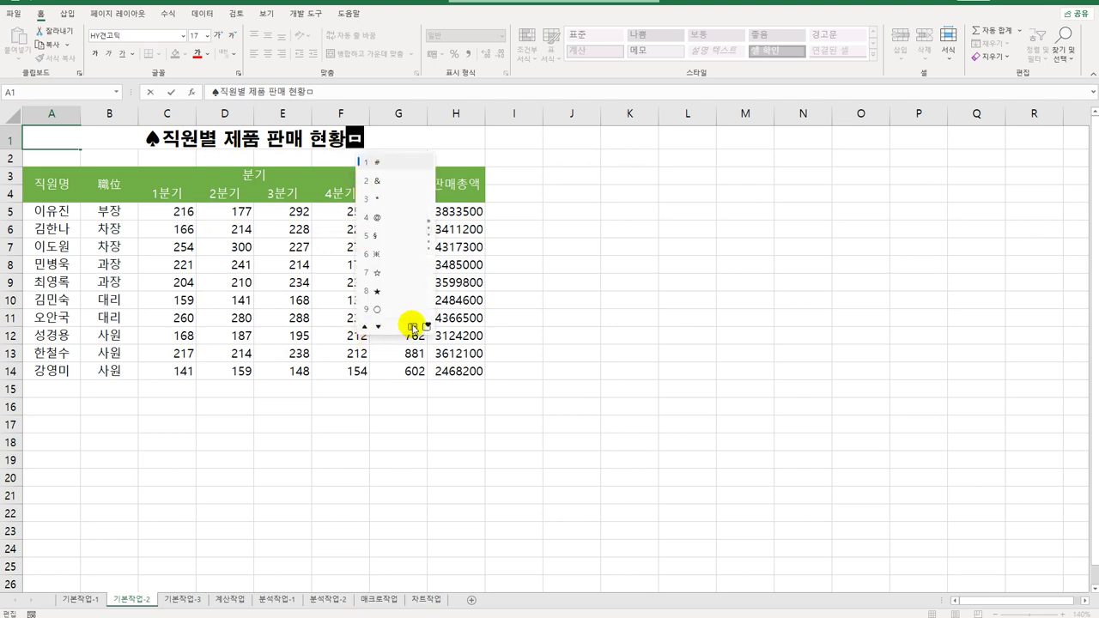
left_click(413, 328)
left_click(552, 220)
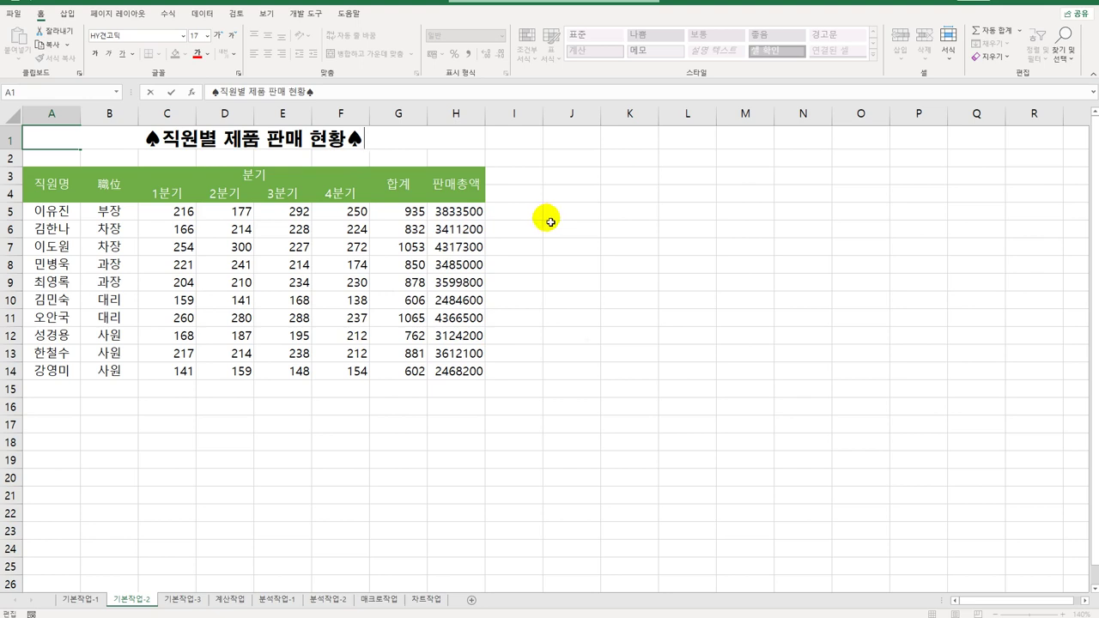
left_click(536, 296)
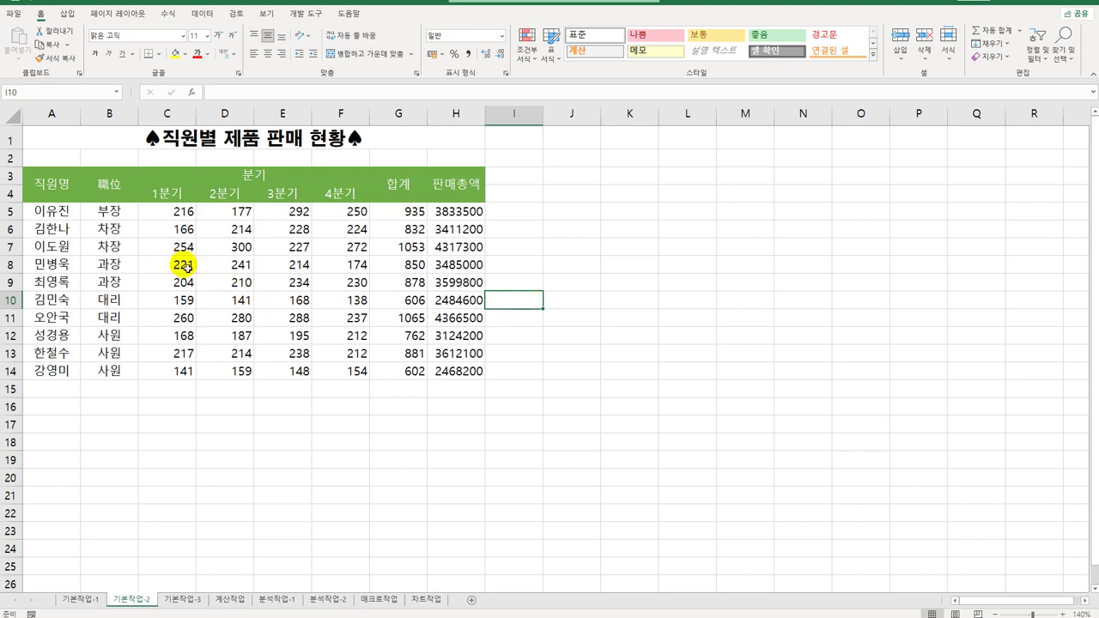
Step: Define the name 직원명 for the employee name range A5:A14
left_click_drag(53, 212, 54, 371)
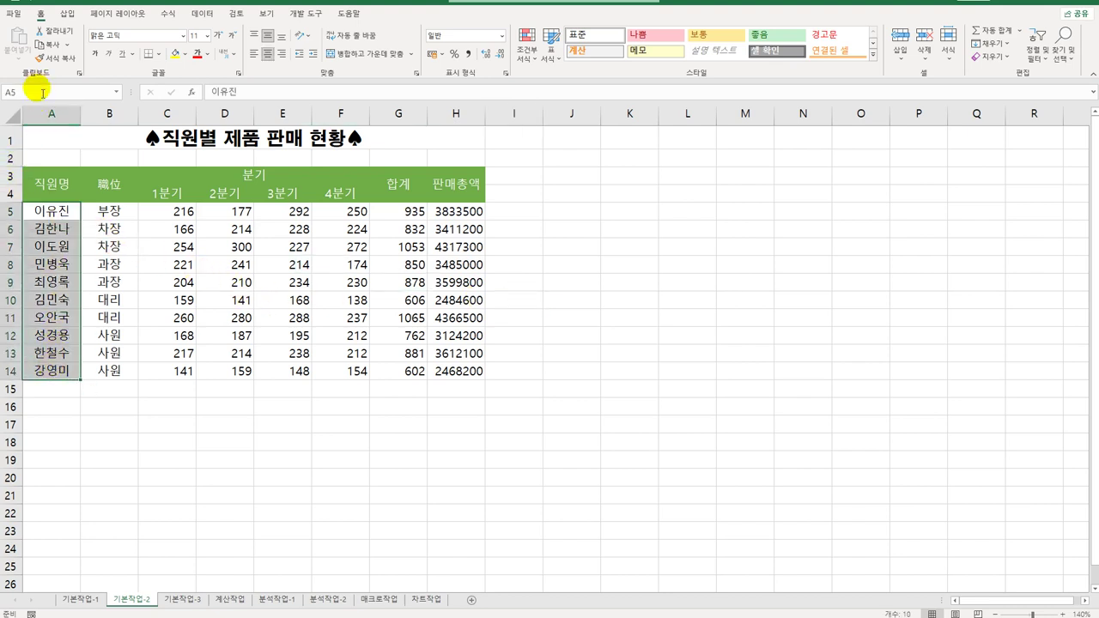
left_click(42, 94)
type("ㅈ원ㅁ")
key("Return")
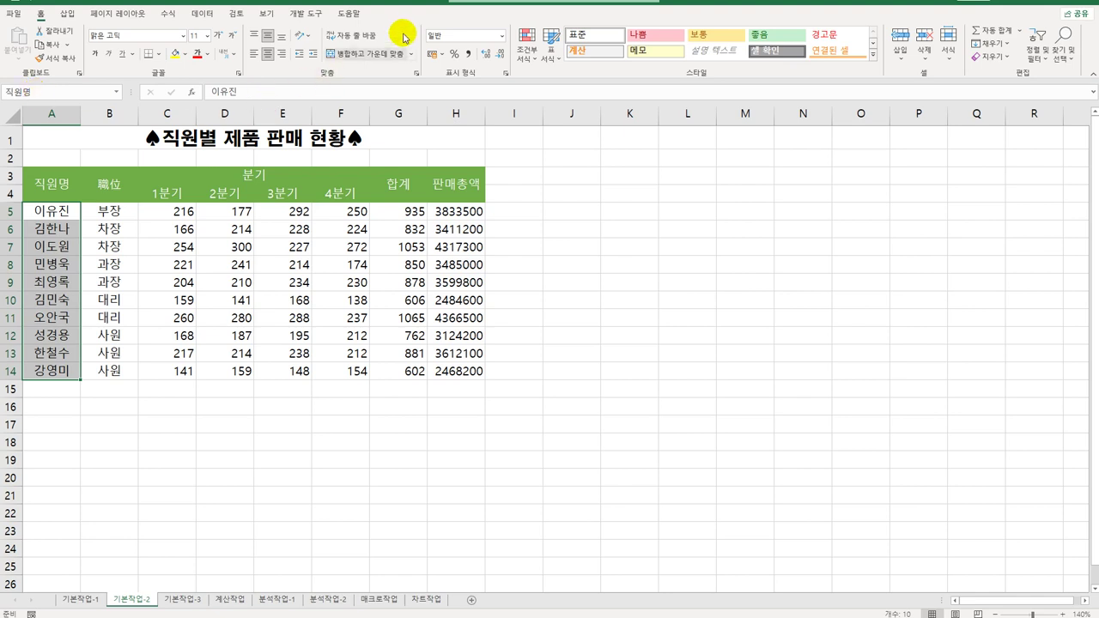
Step: Apply the custom number format #,##0"(원)" to the 판매총액 values in H5:H14
left_click_drag(451, 212, 440, 371)
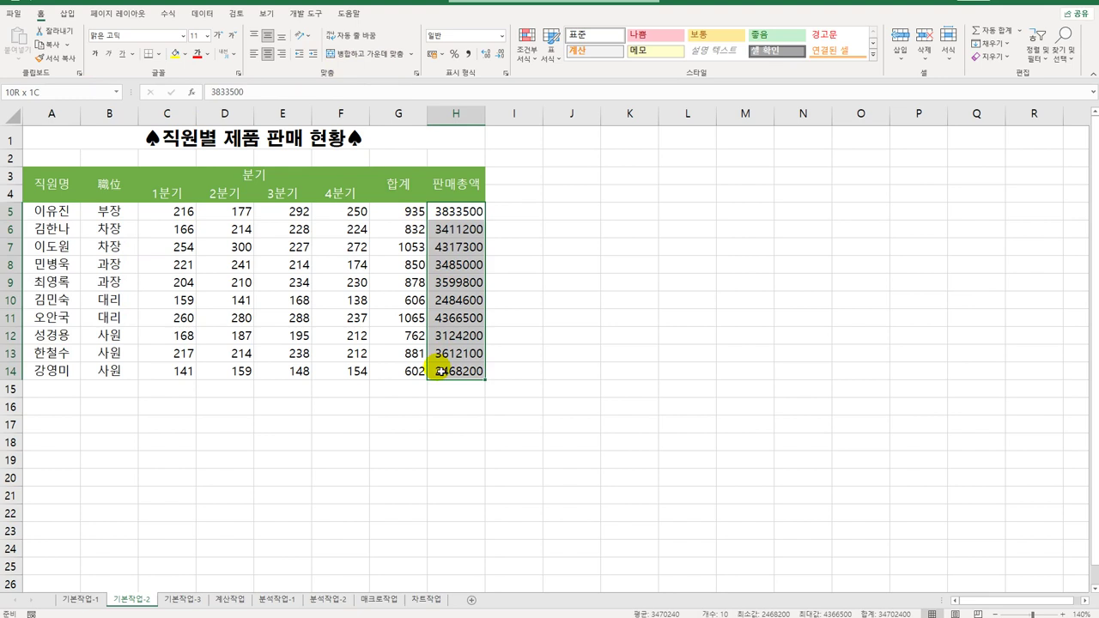
left_click_drag(441, 371, 441, 371)
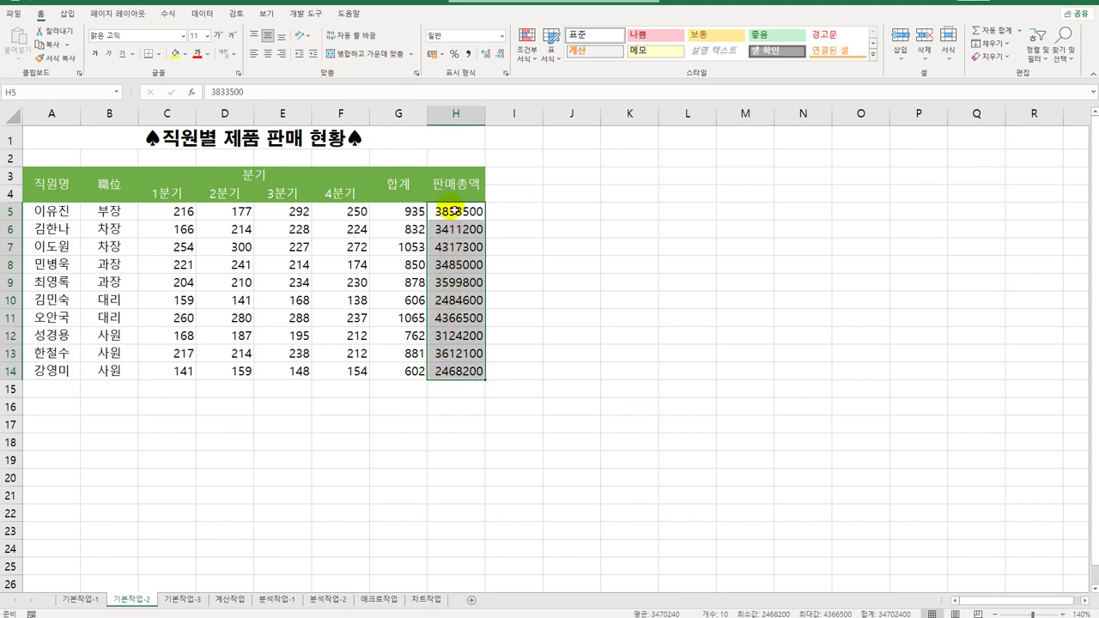
left_click(507, 74)
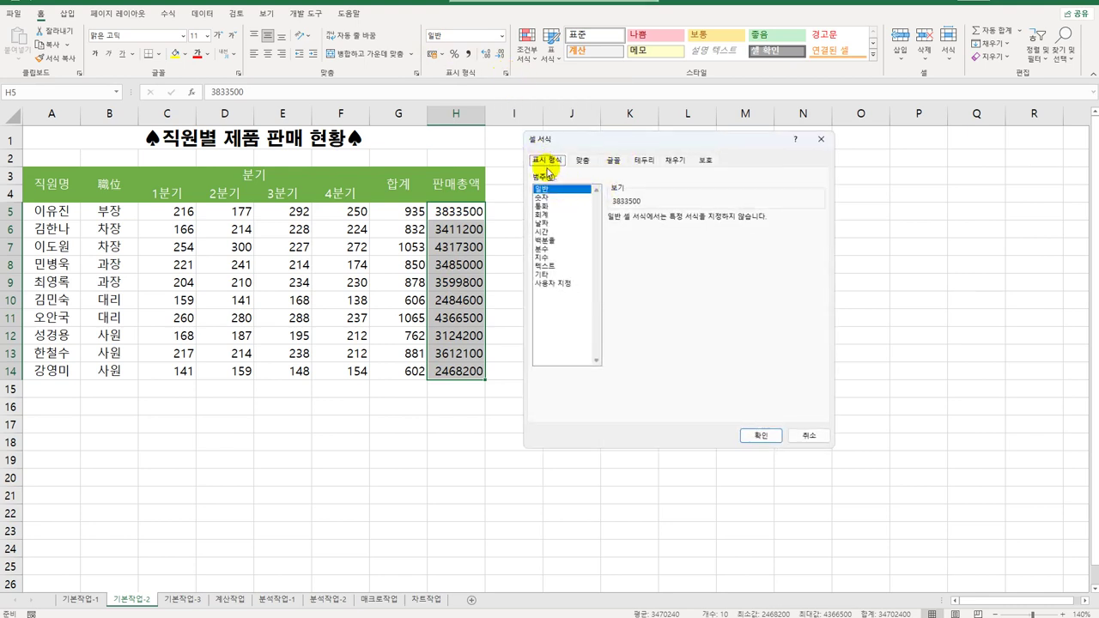
left_click(548, 284)
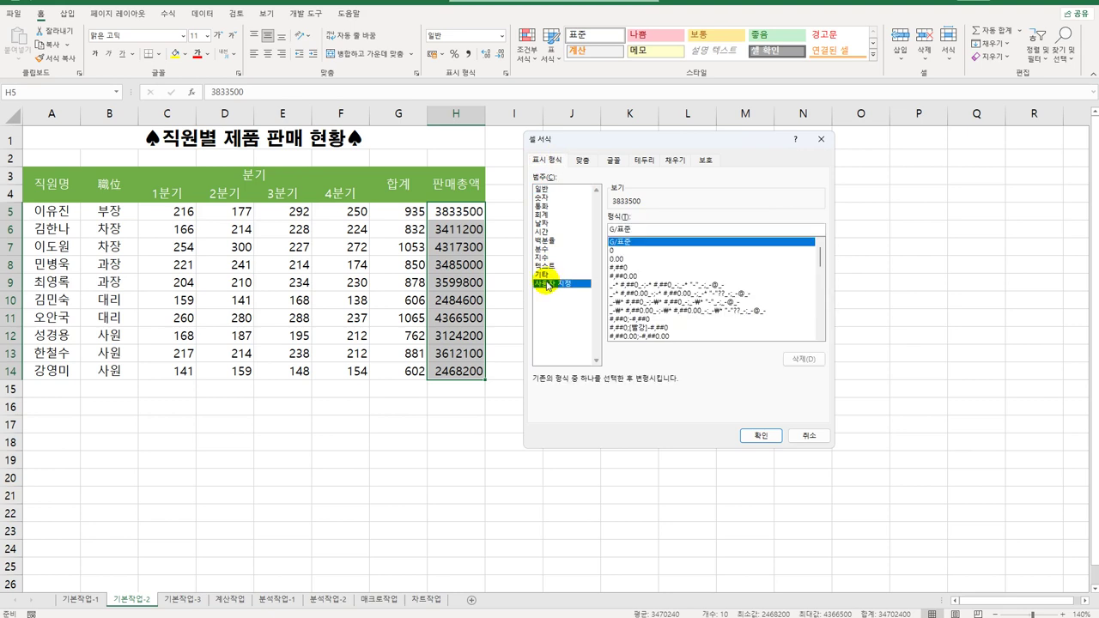
left_click_drag(645, 229, 592, 211)
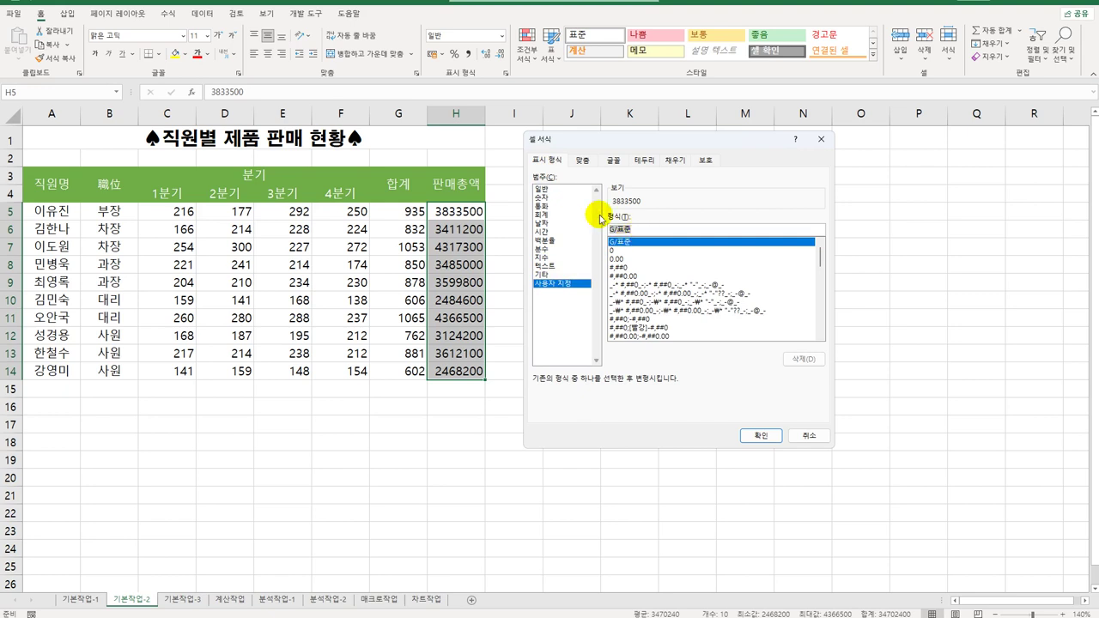
type("#")
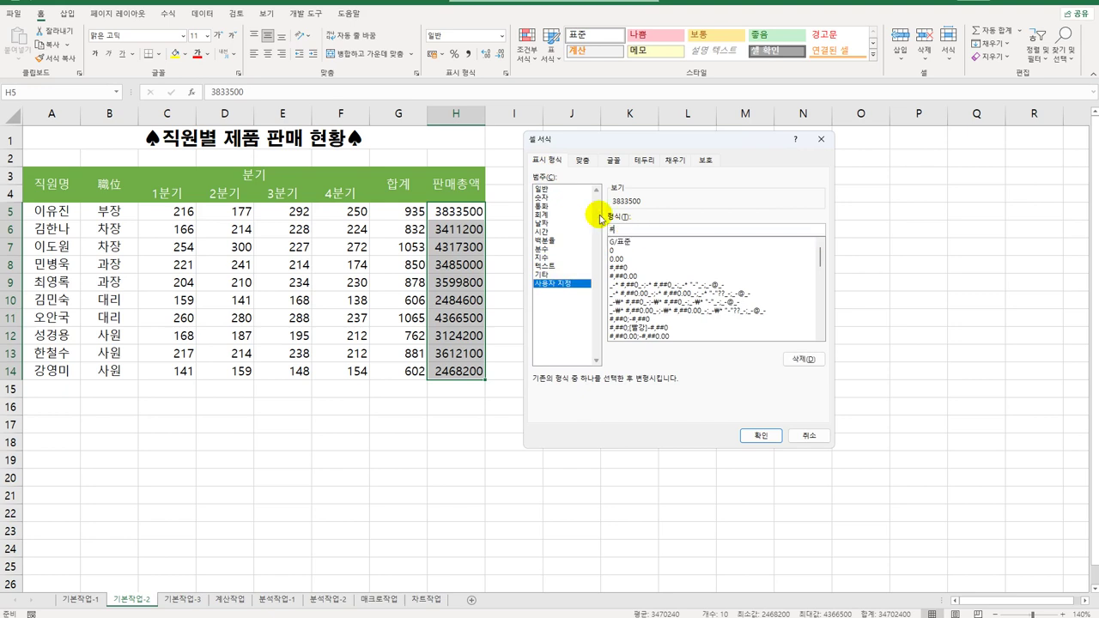
type(",##0(원")
left_click(625, 229)
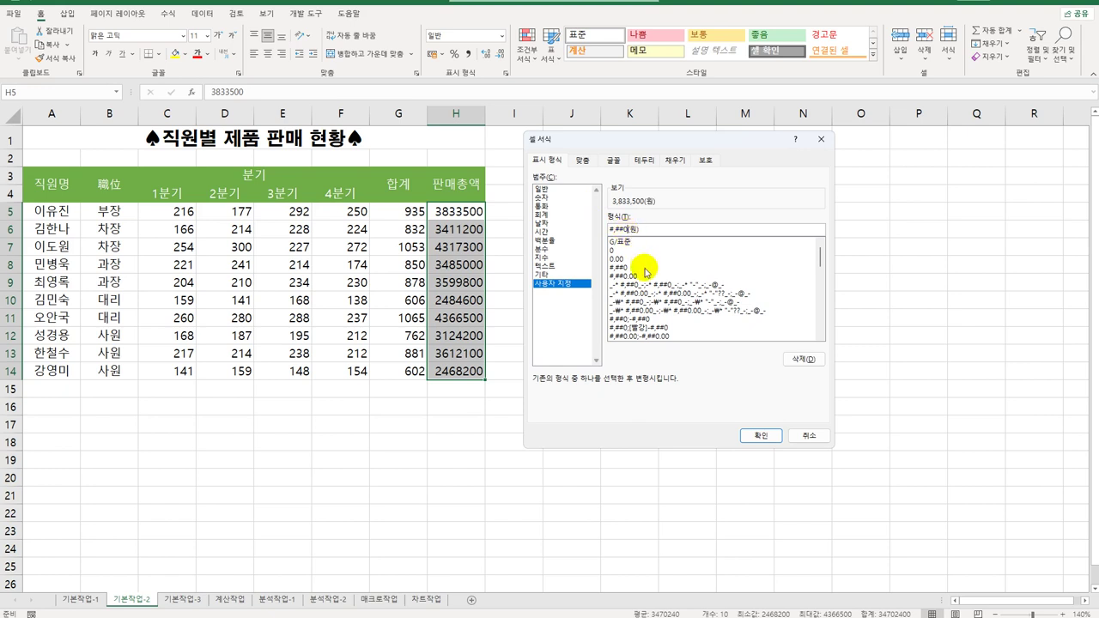
type("\"")
key("End")
type("\"(원)")
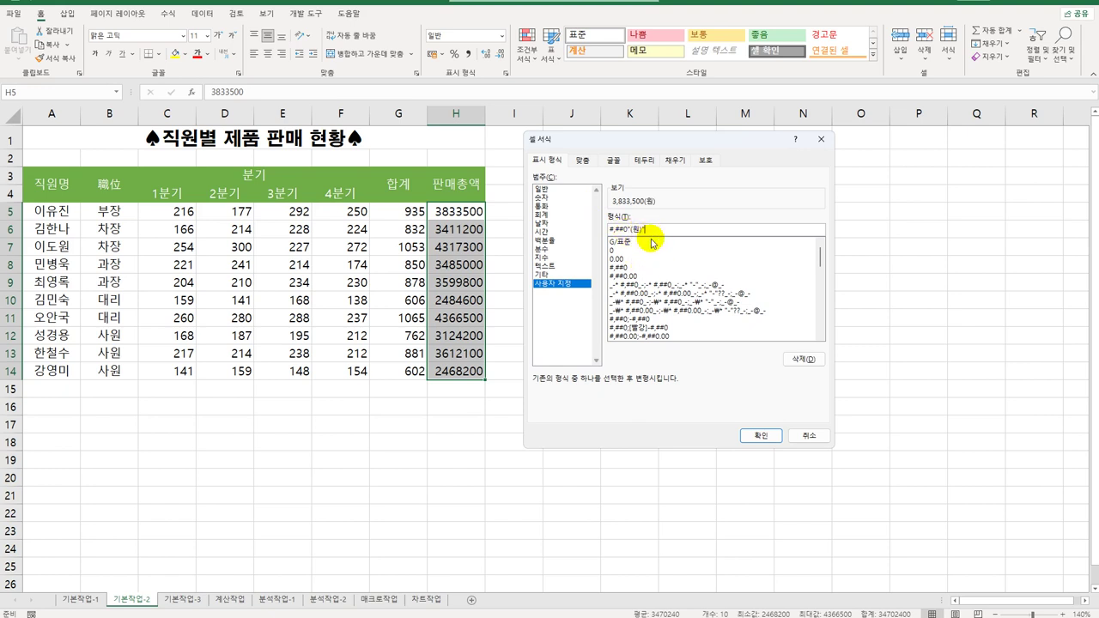
type("\"")
left_click(763, 434)
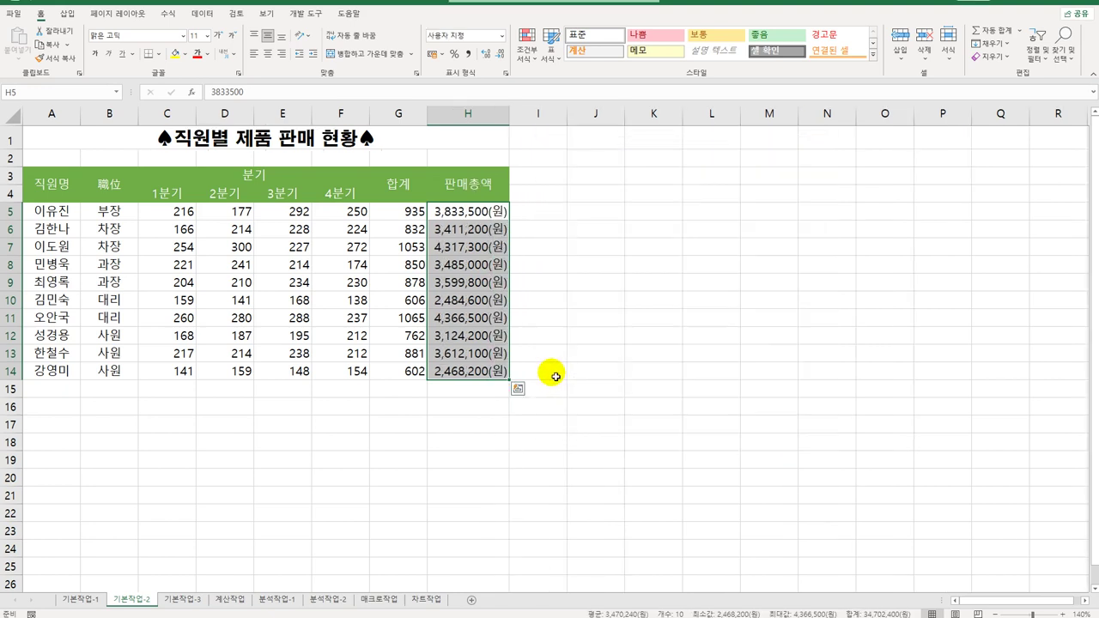
left_click(496, 375)
left_click(497, 376)
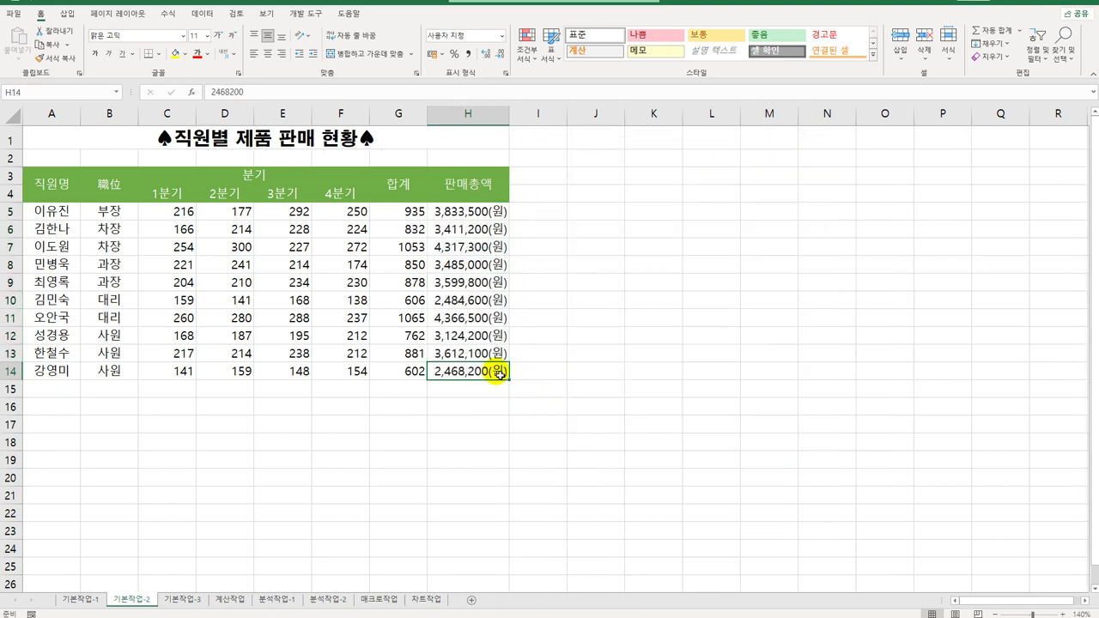
Step: Apply all borders (모든 테두리) and a thick outside border (굵은 바깥쪽 테두리) to the table range A3:H14
left_click_drag(54, 184, 456, 372)
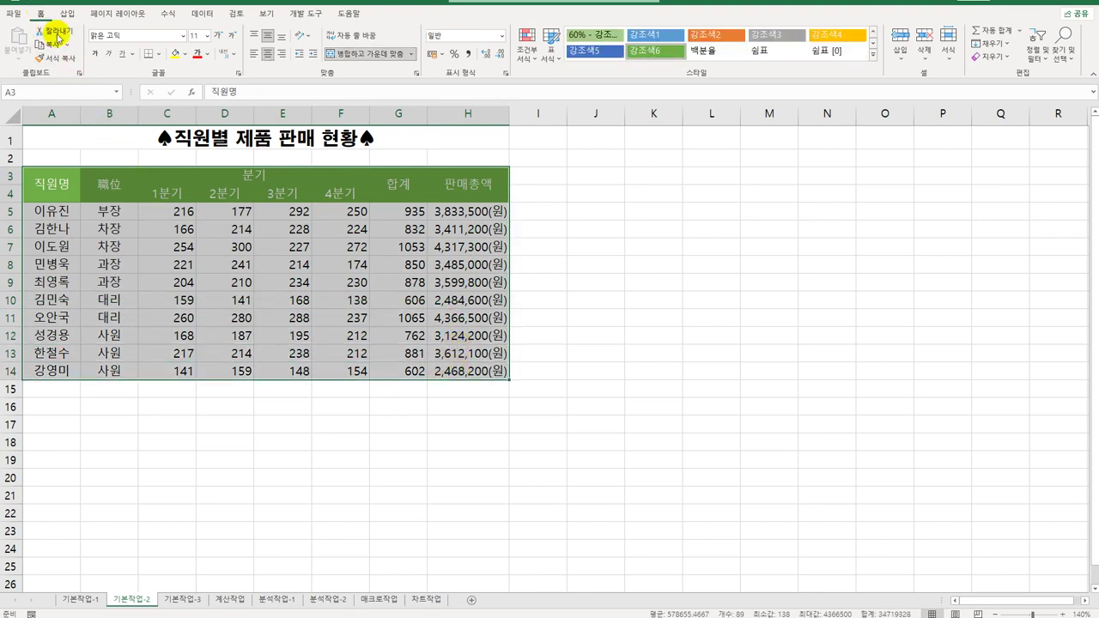
left_click(158, 53)
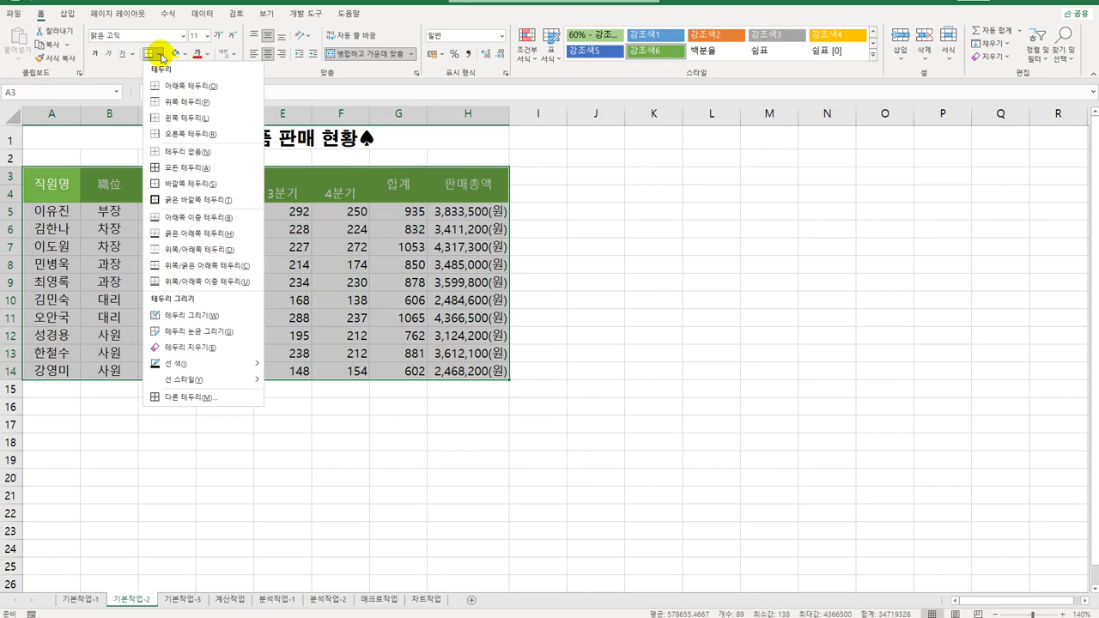
left_click(179, 167)
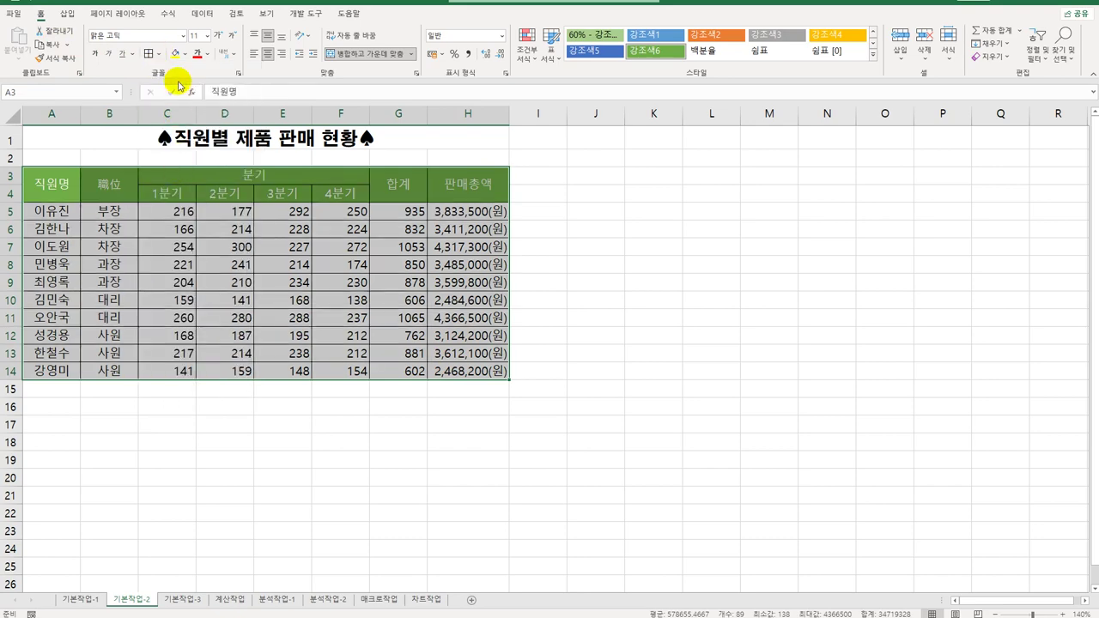
left_click(158, 53)
left_click(184, 200)
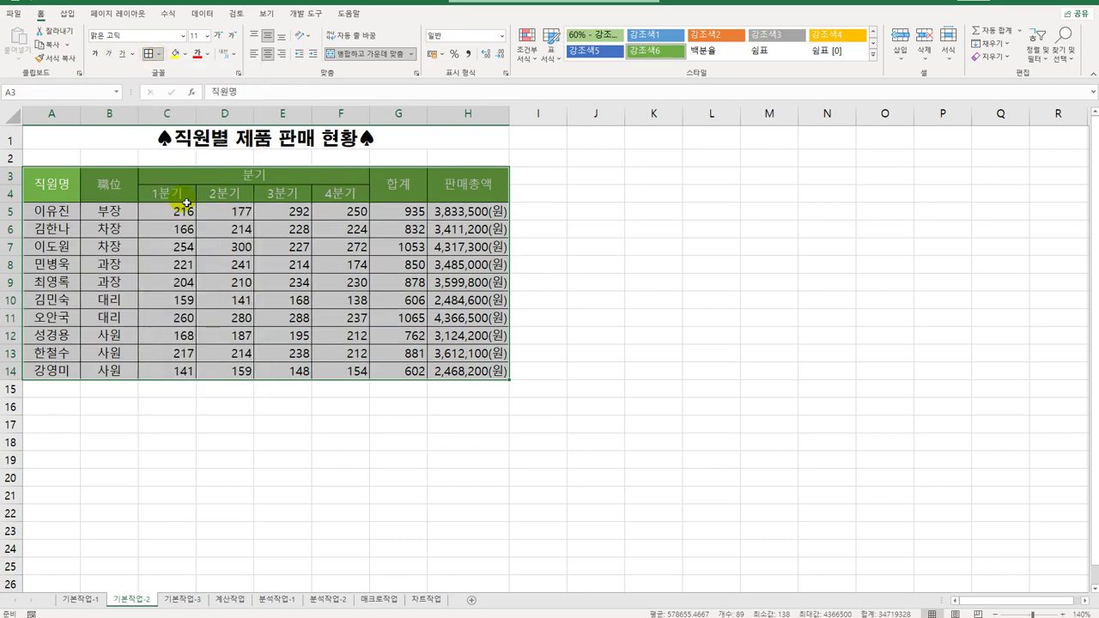
left_click(596, 426)
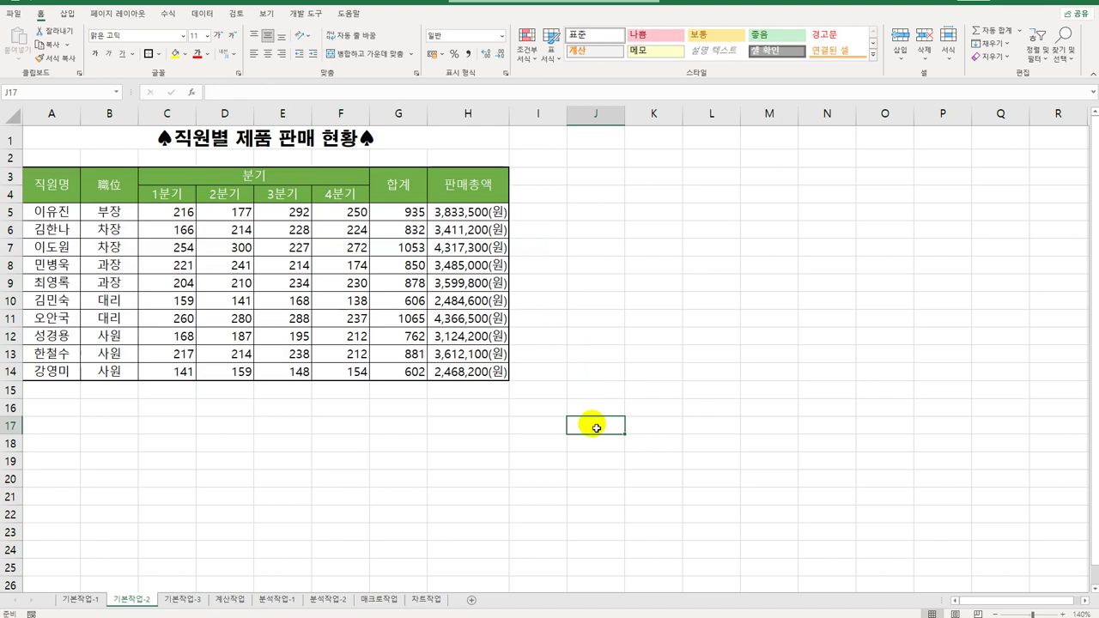
Step: On the 기본작업-3 sheet, copy the 직급 heading and its first value 과장 from C3:C4 to A20:A21
left_click(182, 602)
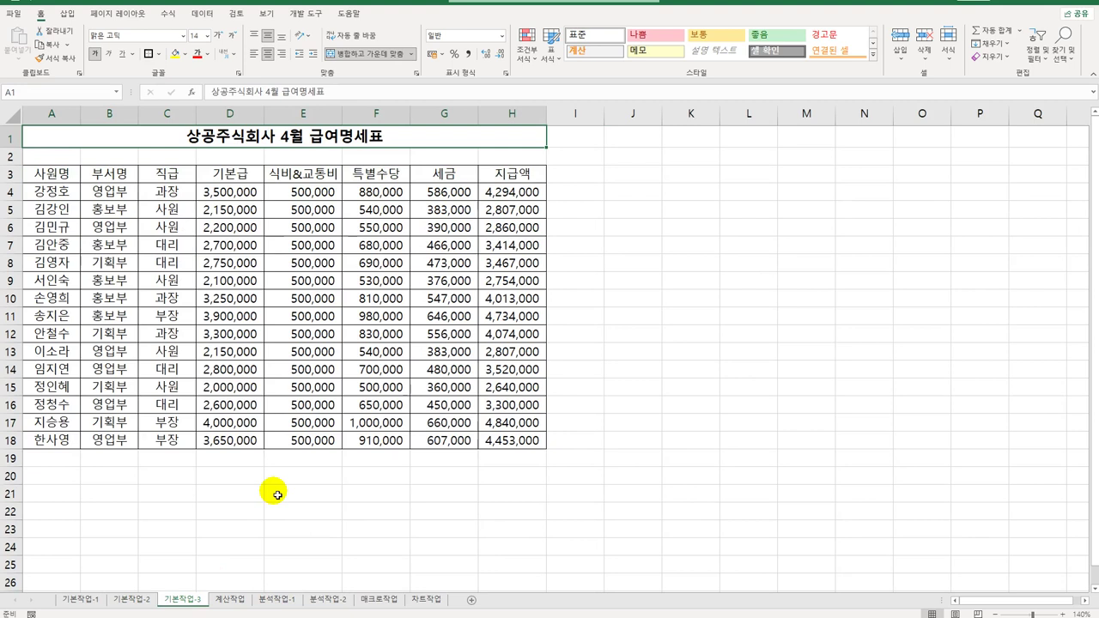
left_click_drag(174, 171, 178, 192)
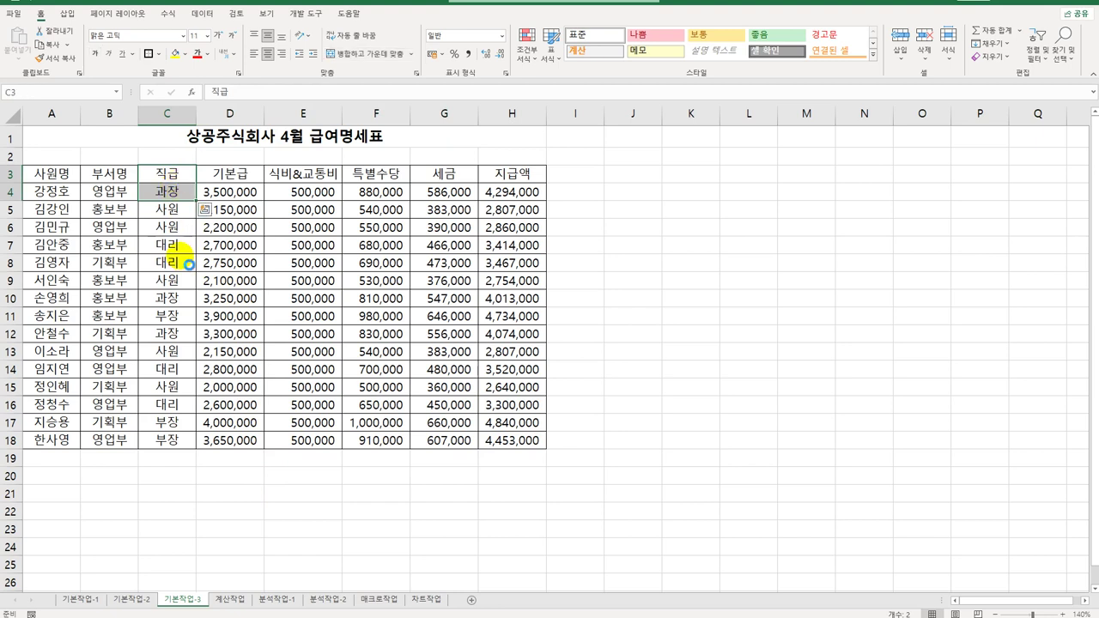
key("ctrl+c")
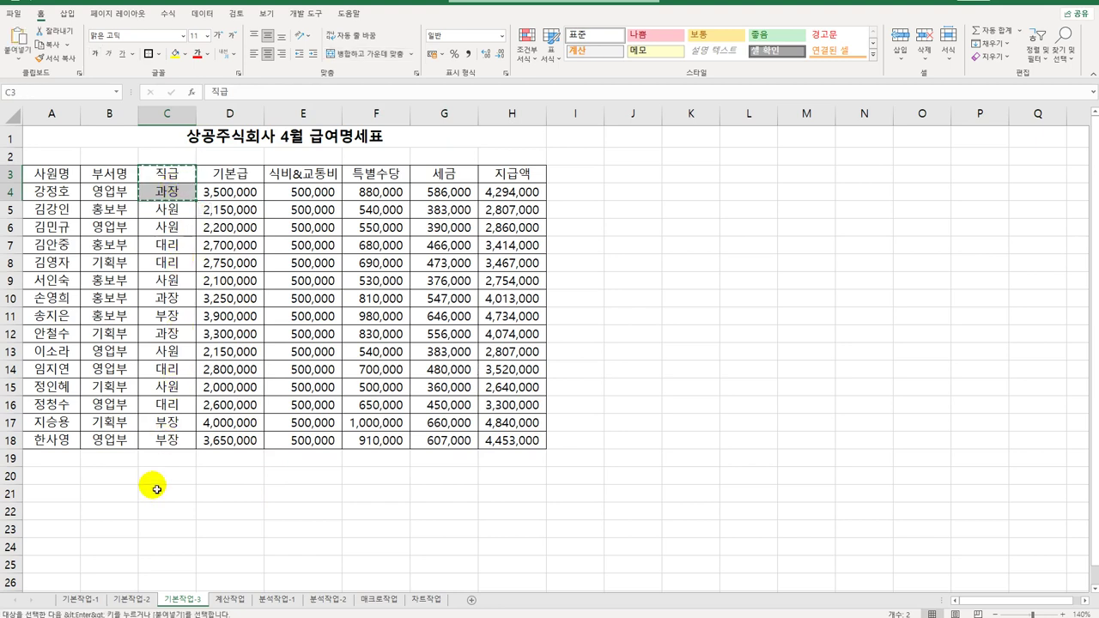
left_click(67, 483)
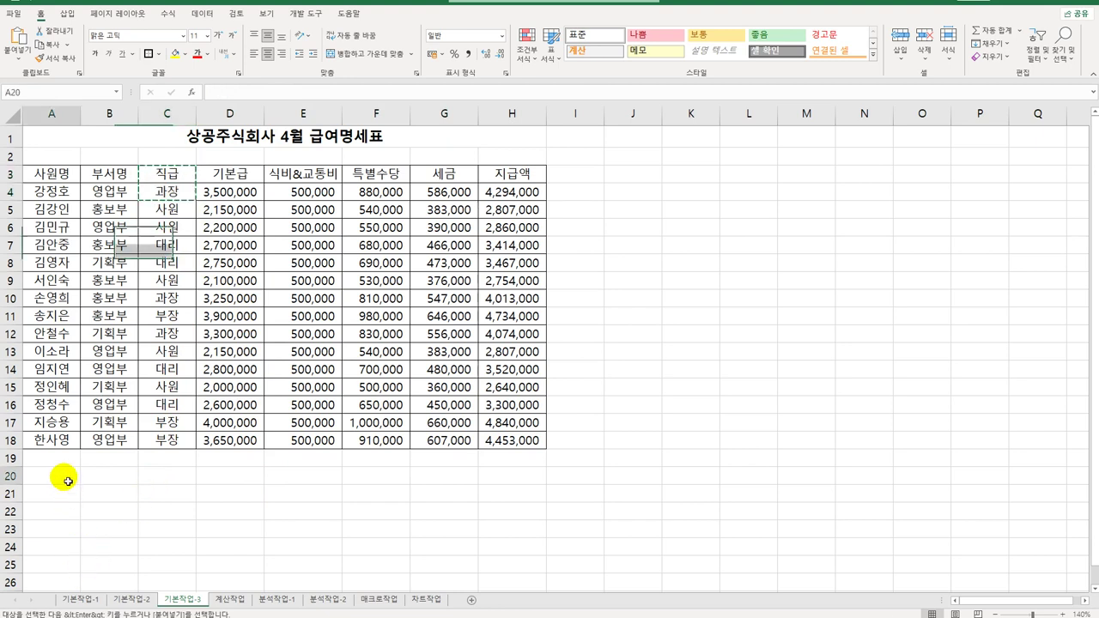
key("ctrl+v")
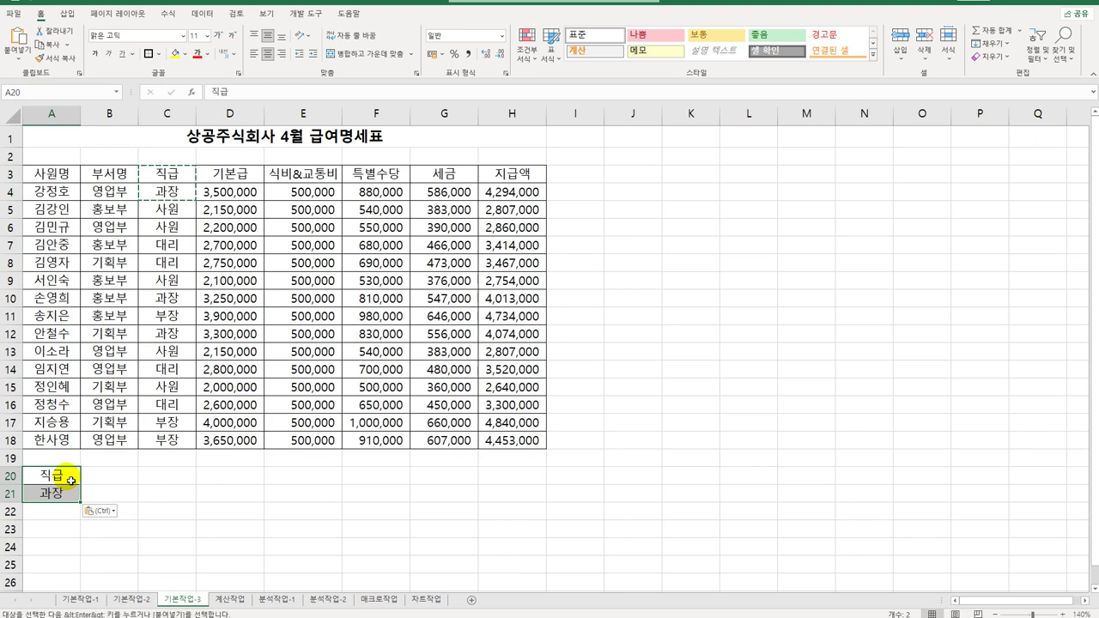
left_click_drag(71, 481, 72, 496)
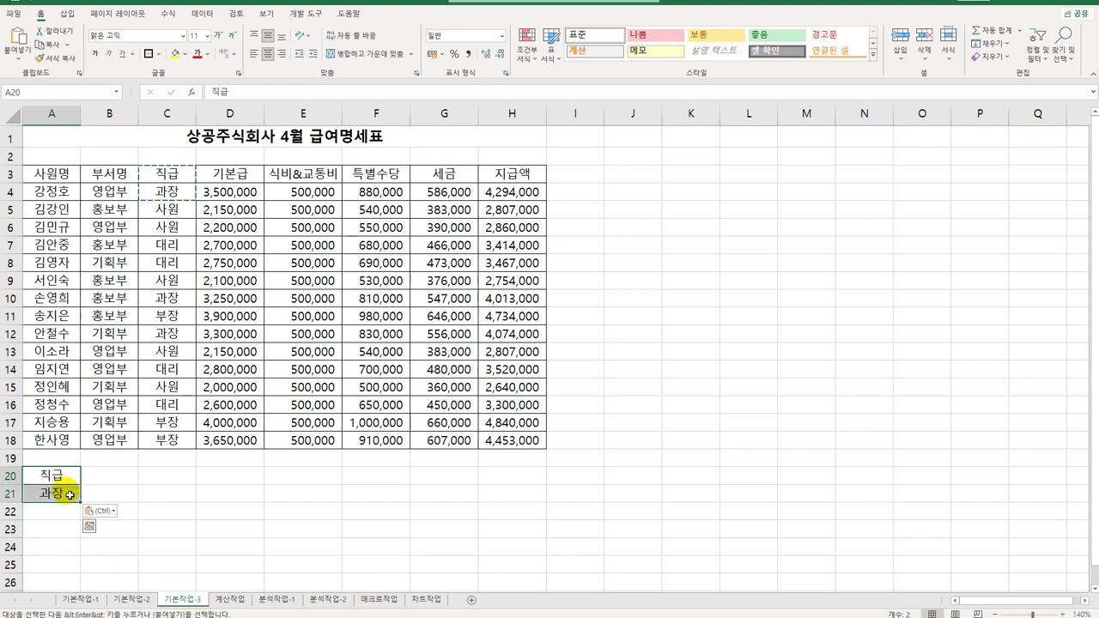
Step: Copy the 지급액 heading from H3 to B20, beside the 직급 criteria heading
left_click(174, 181)
left_click(541, 176)
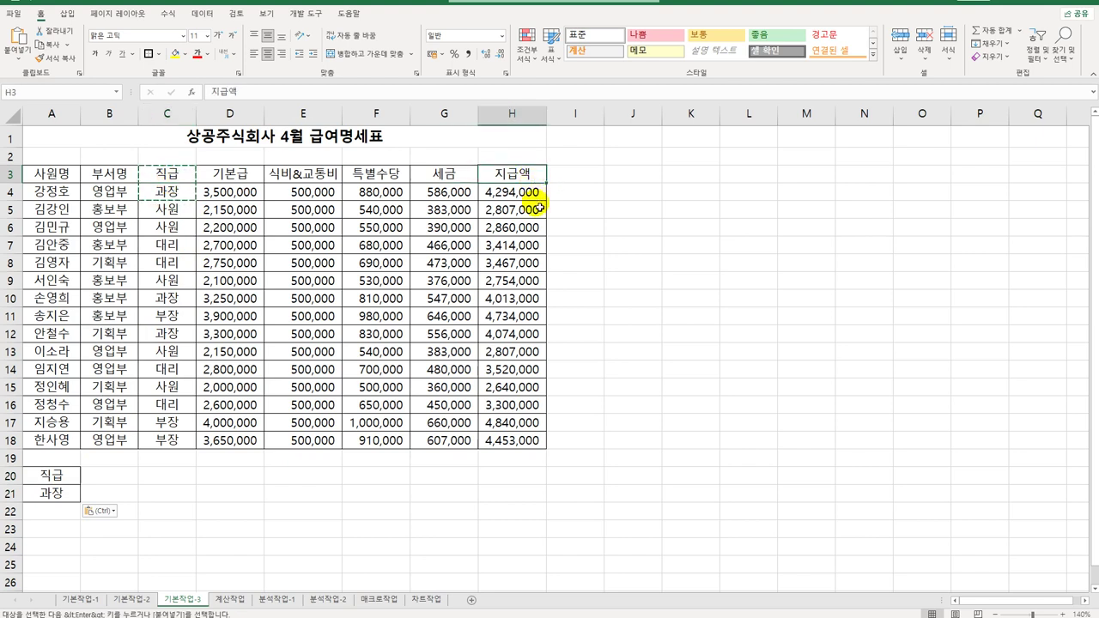
key("ctrl+c")
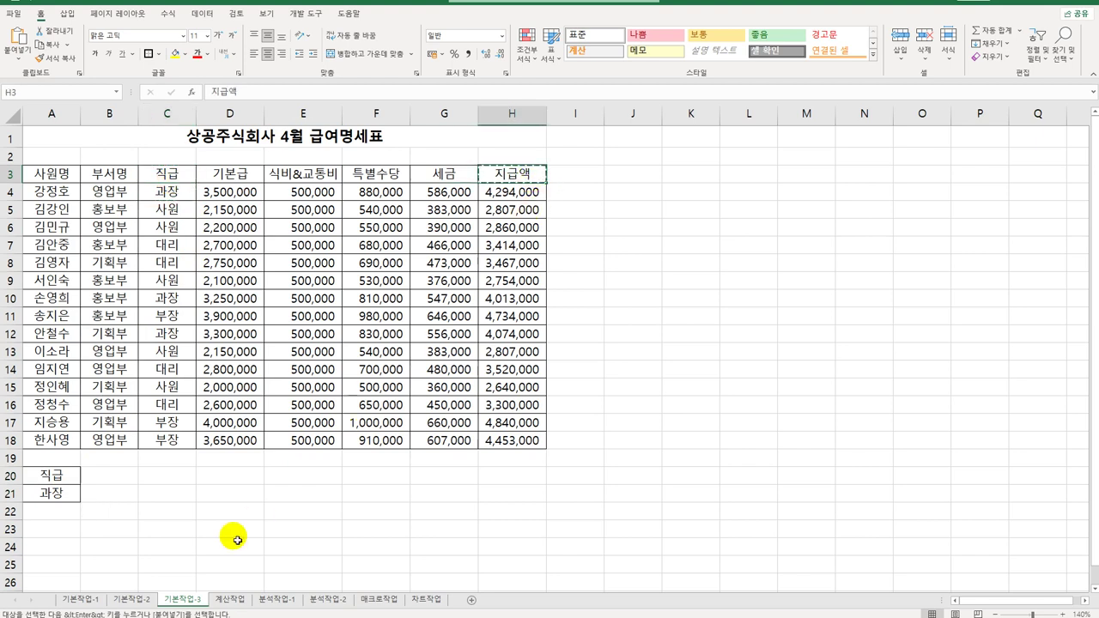
left_click(110, 483)
key("ctrl+v")
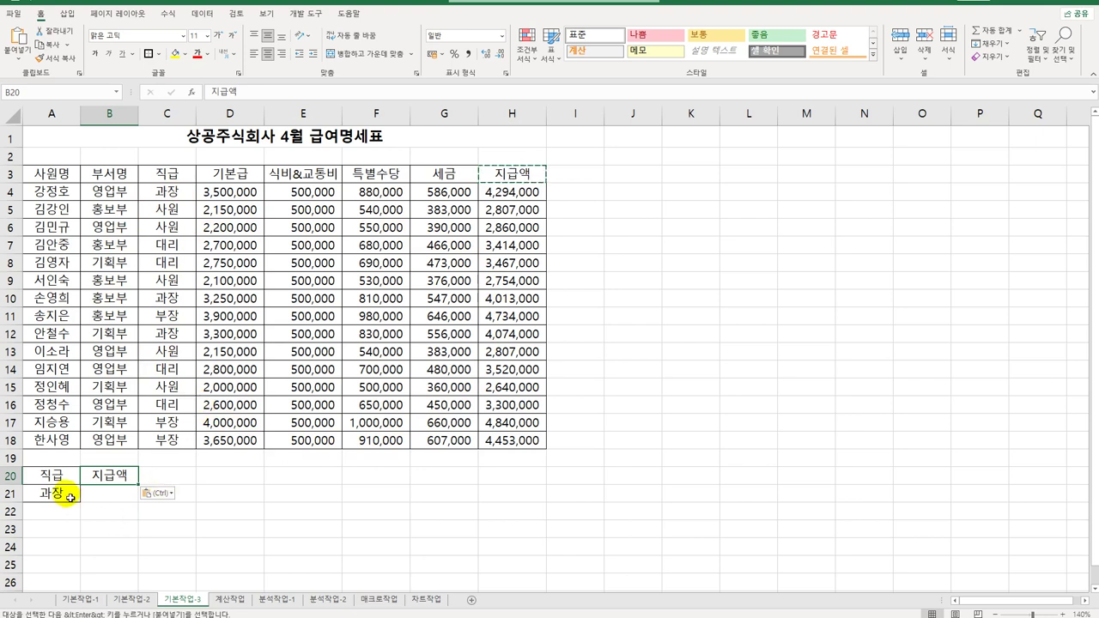
Step: Enter the condition <3500000 in B22, one row below the 과장 condition
left_click_drag(67, 494, 140, 496)
left_click(128, 516)
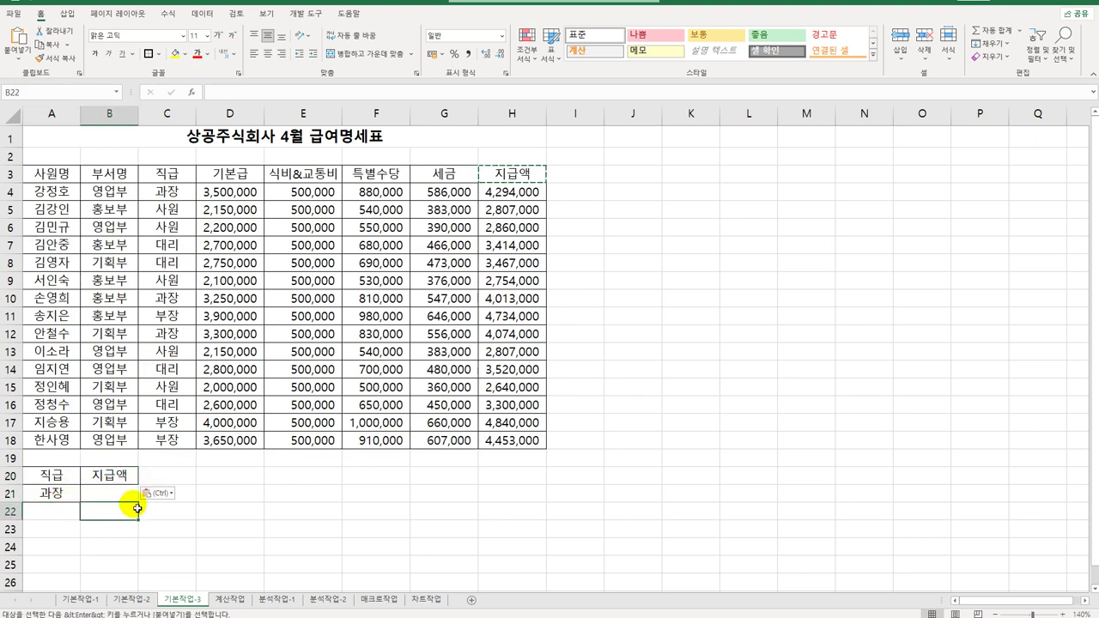
type("<350")
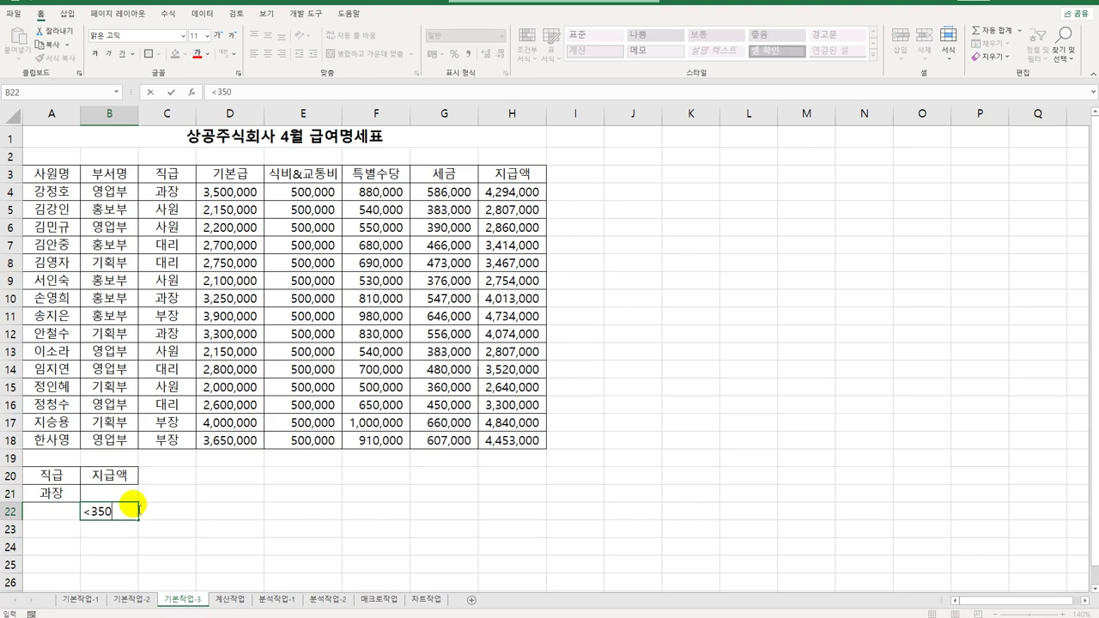
type("0000")
key("Return")
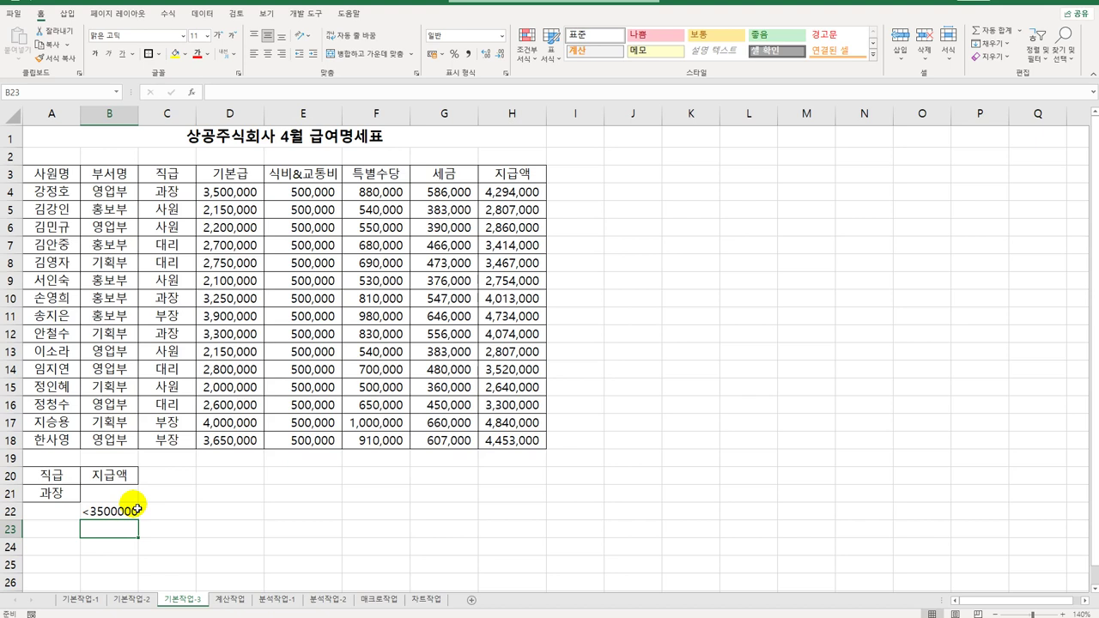
Step: Start an advanced filter (고급 필터) on the payroll table A3:H18 with A20:B22 as the criteria range
left_click(156, 281)
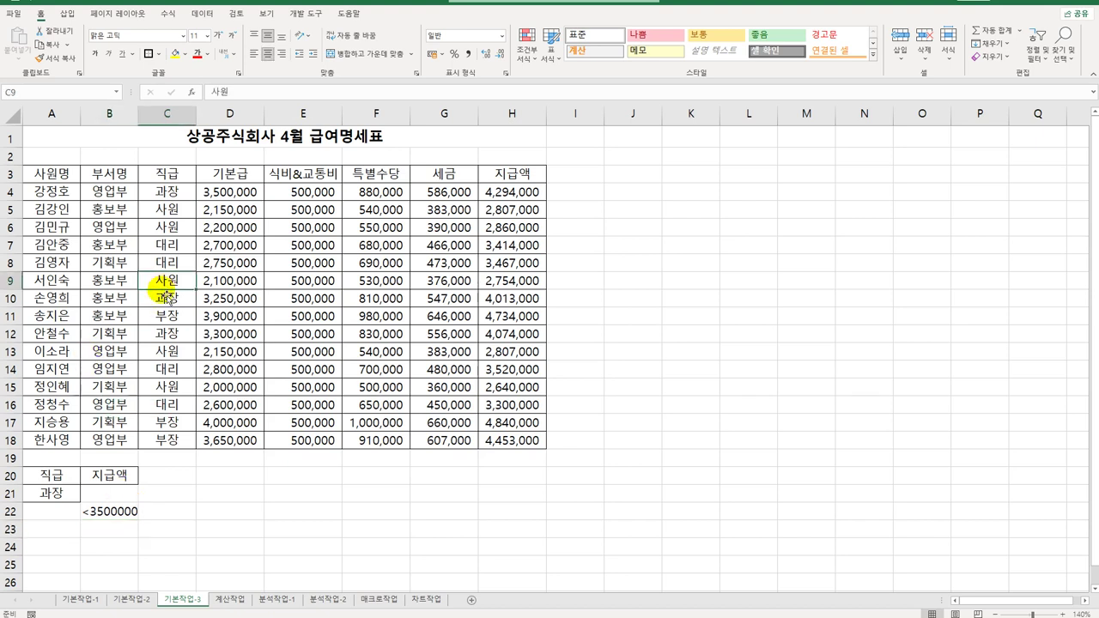
left_click(201, 14)
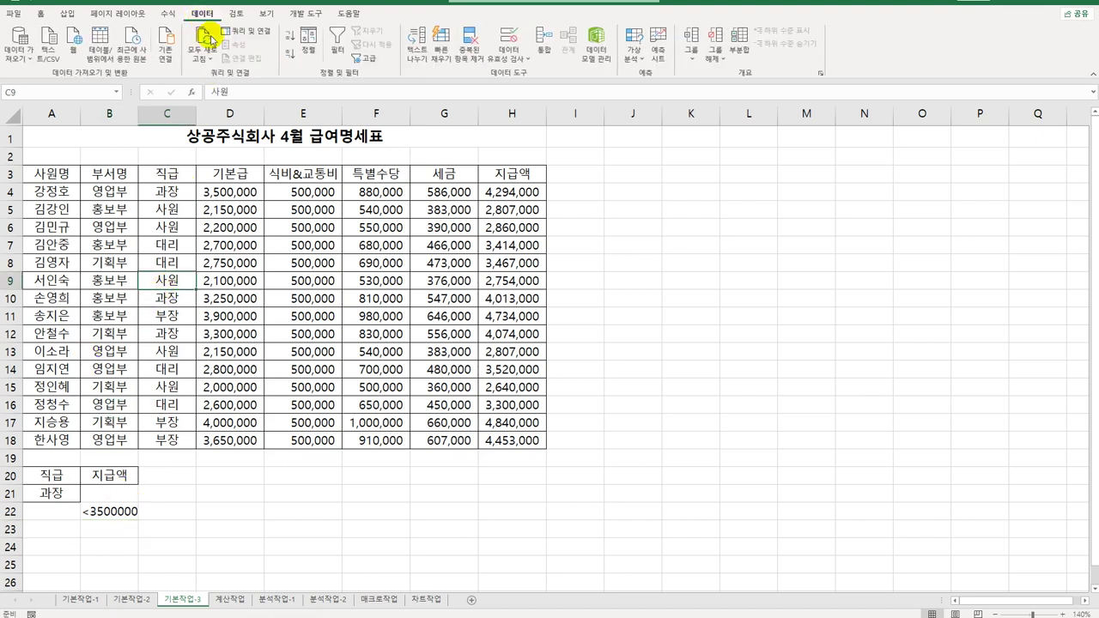
left_click(371, 58)
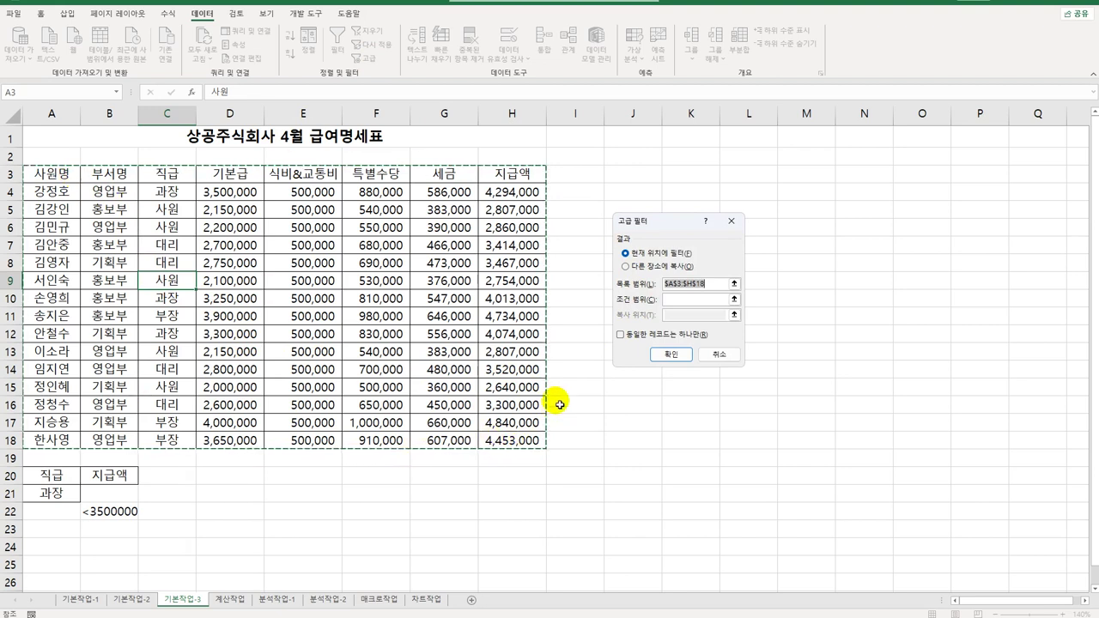
left_click_drag(682, 227, 638, 193)
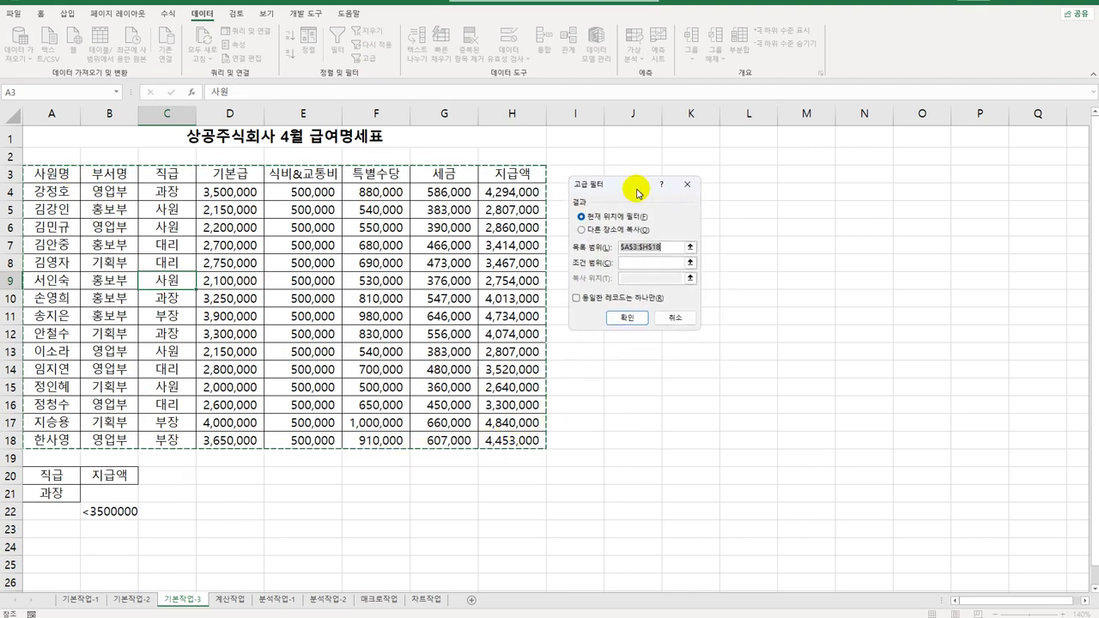
left_click(642, 263)
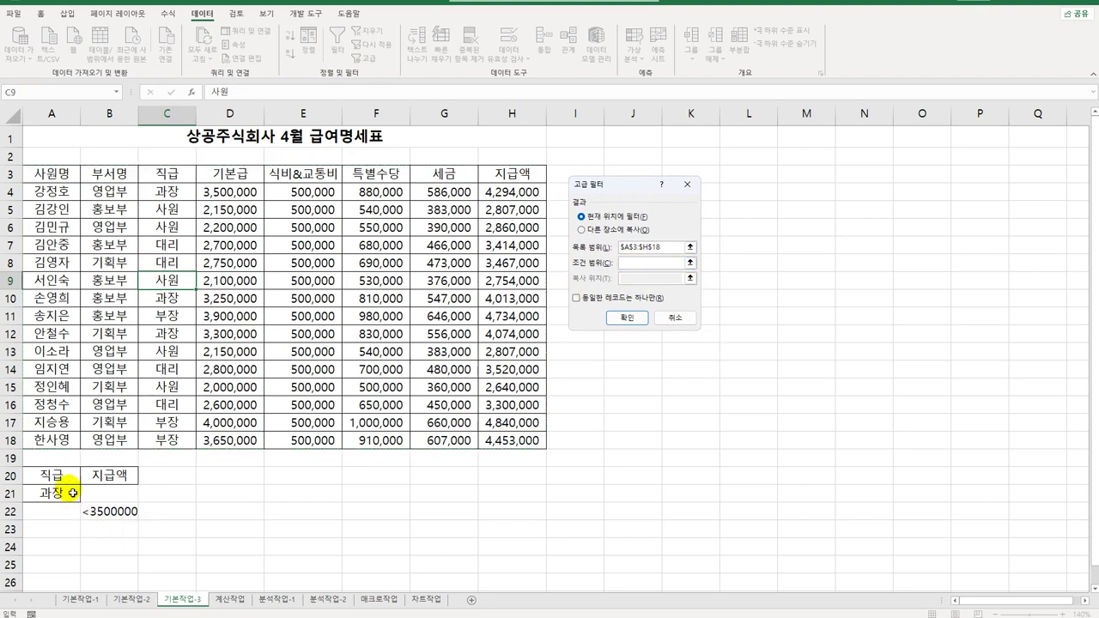
left_click_drag(53, 477, 90, 513)
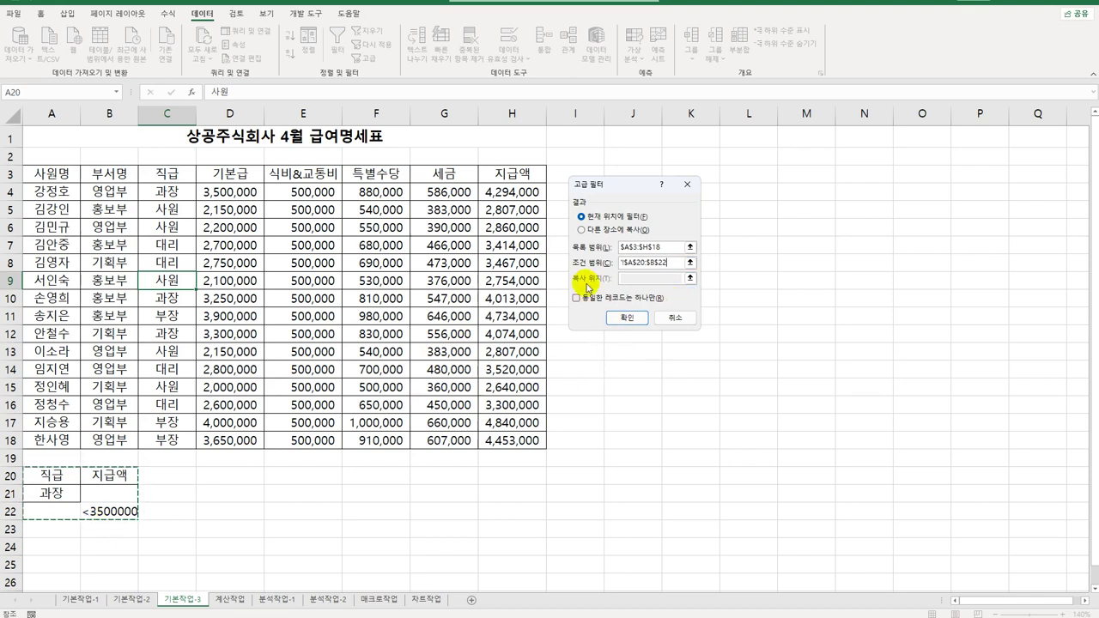
Step: Set the advanced filter to copy to another location (다른 장소에 복사) starting at A25, and run it
left_click(582, 229)
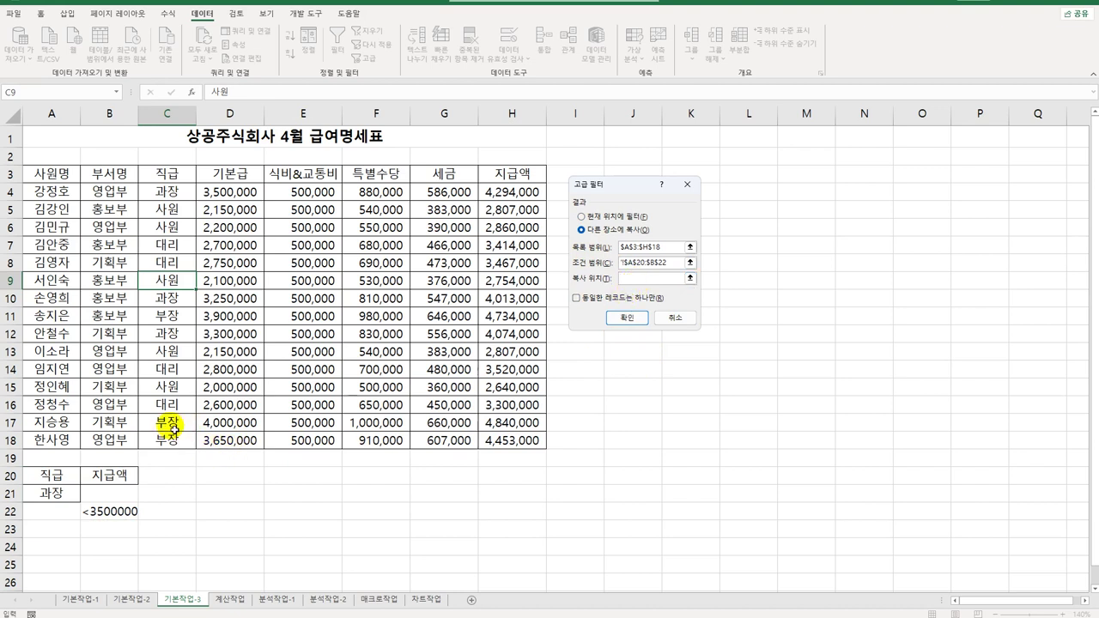
left_click(50, 569)
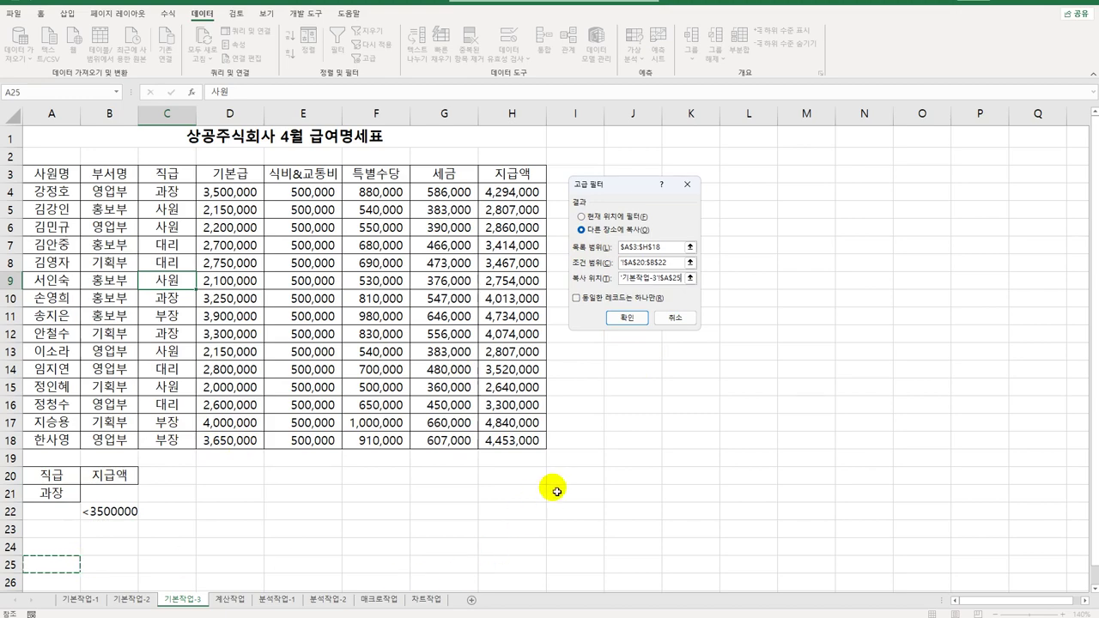
left_click(627, 320)
scroll(569, 458, "down", 3)
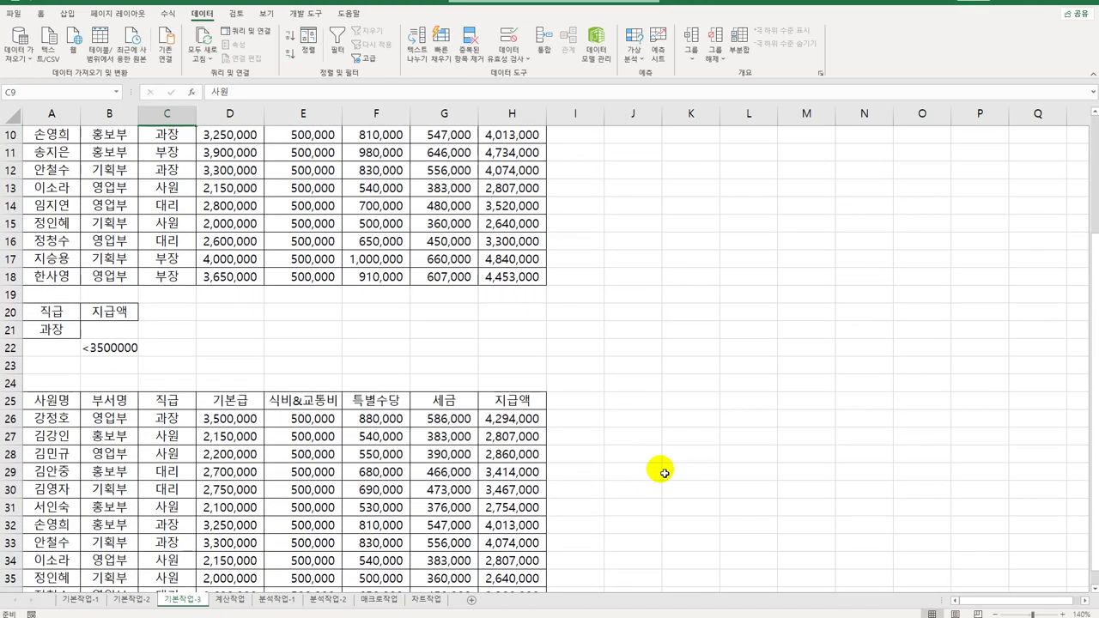
scroll(664, 472, "down", 3)
left_click(163, 240)
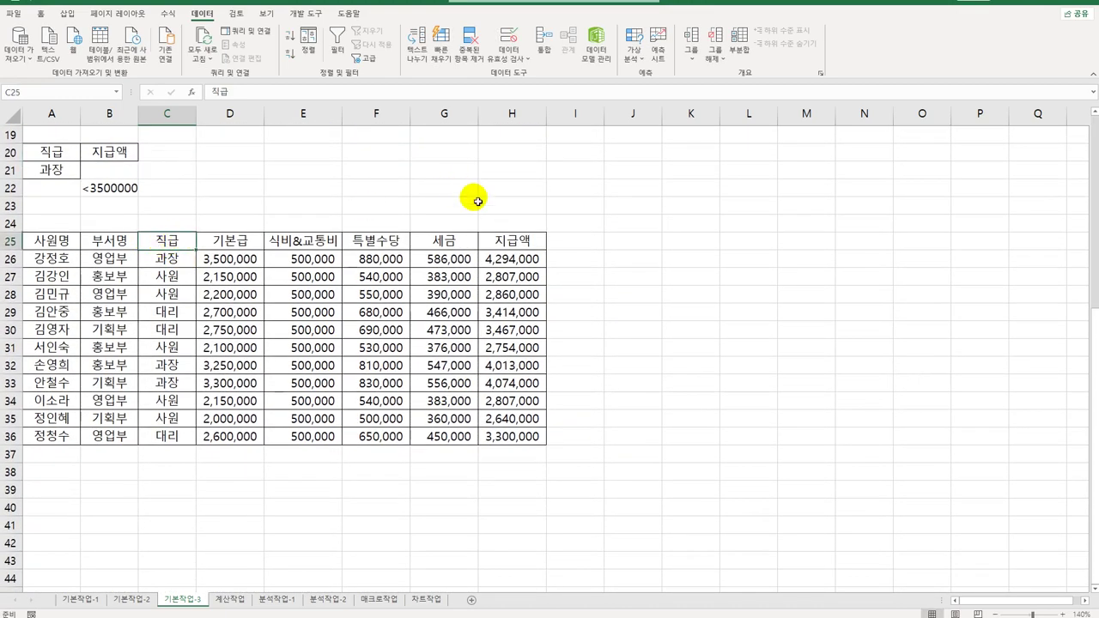
left_click(526, 244)
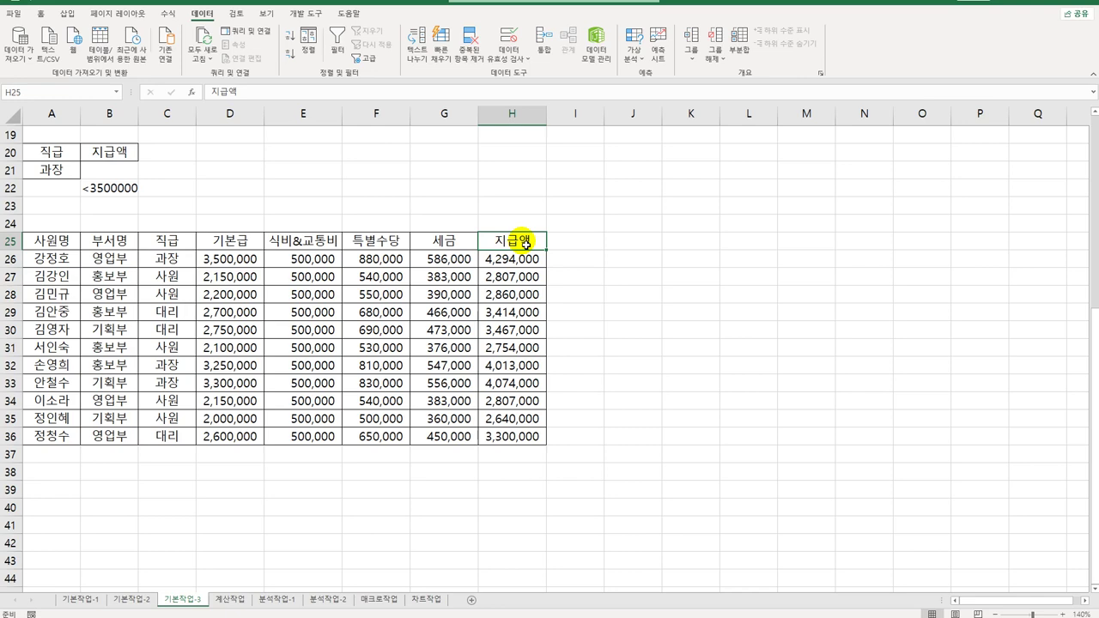
Step: On the 계산작업 sheet, examine the 성별 and 시험 columns of 표1 and its 비율 cells F10:F11
left_click(231, 600)
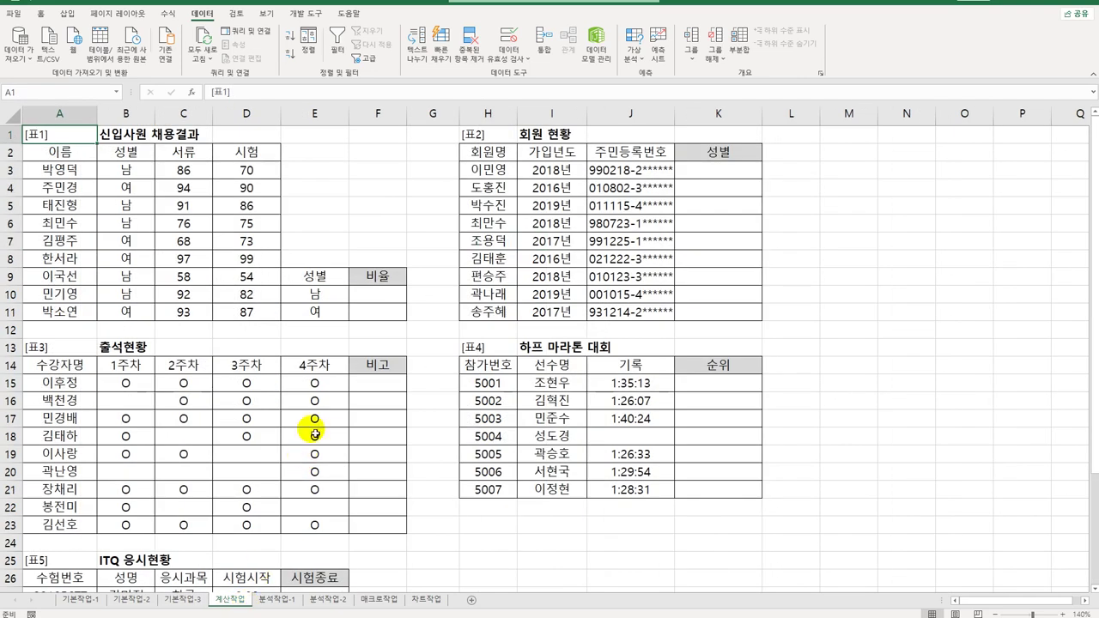
left_click(379, 296)
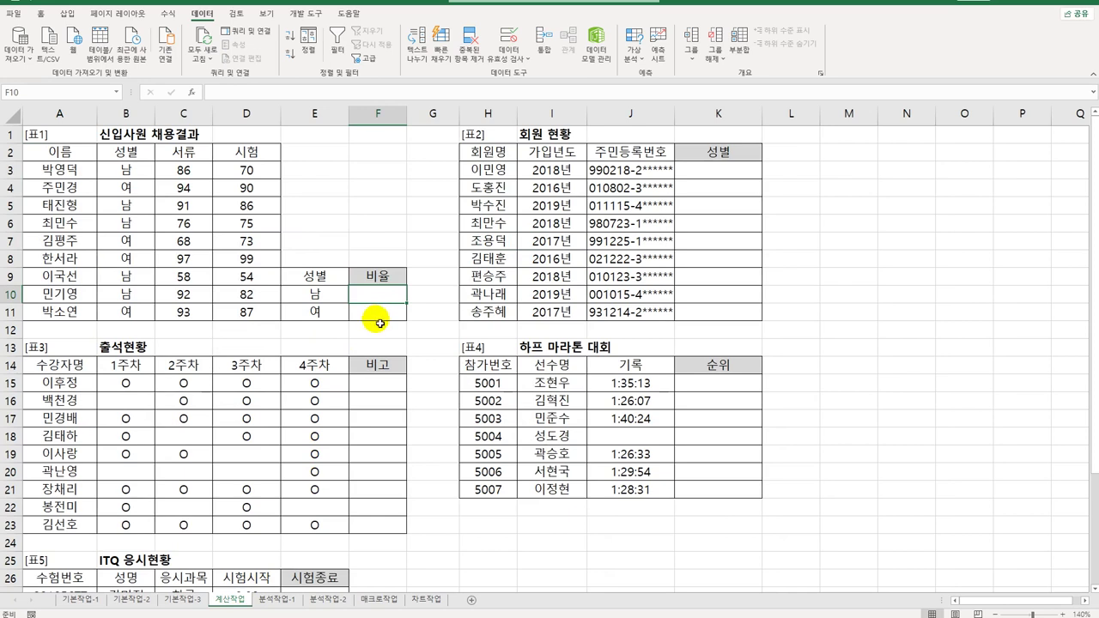
left_click(140, 170)
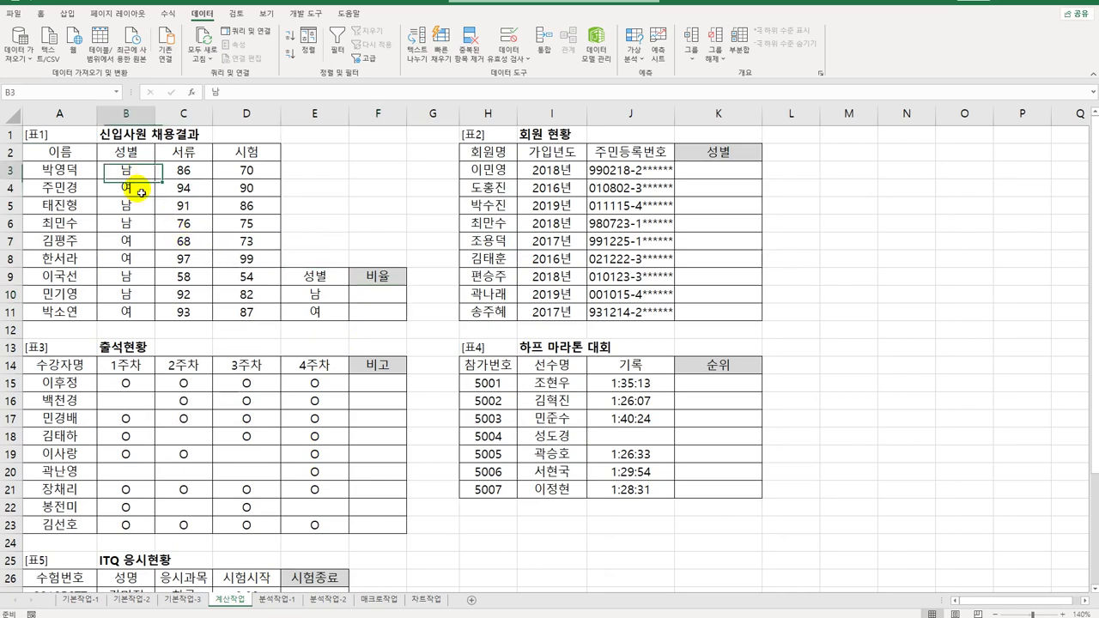
left_click_drag(140, 192, 137, 311)
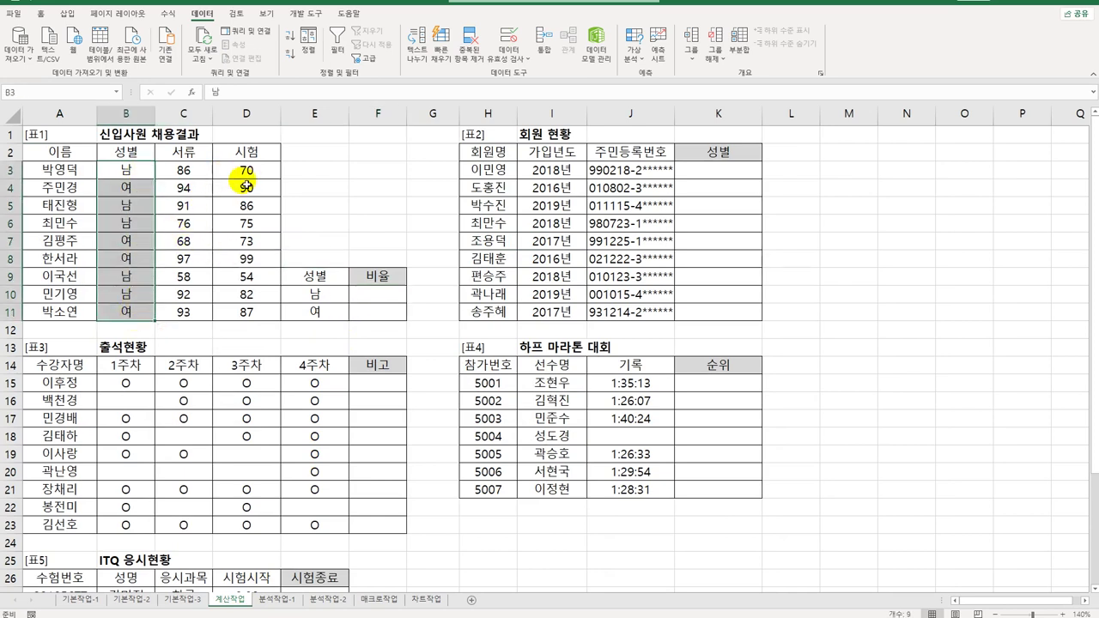
left_click_drag(246, 172, 238, 314)
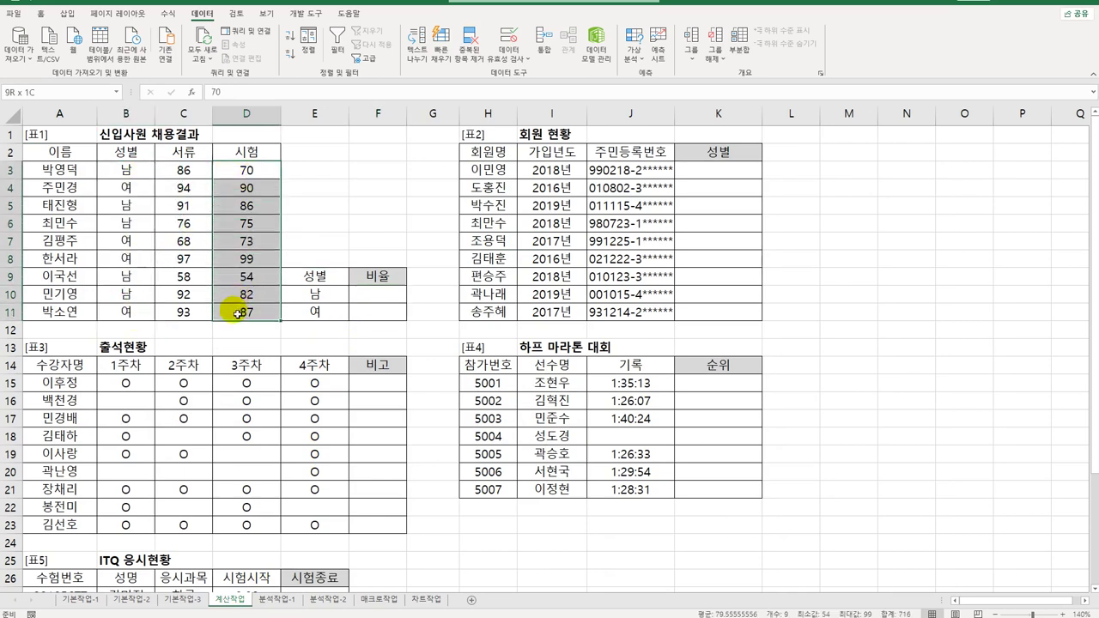
left_click_drag(393, 294, 396, 314)
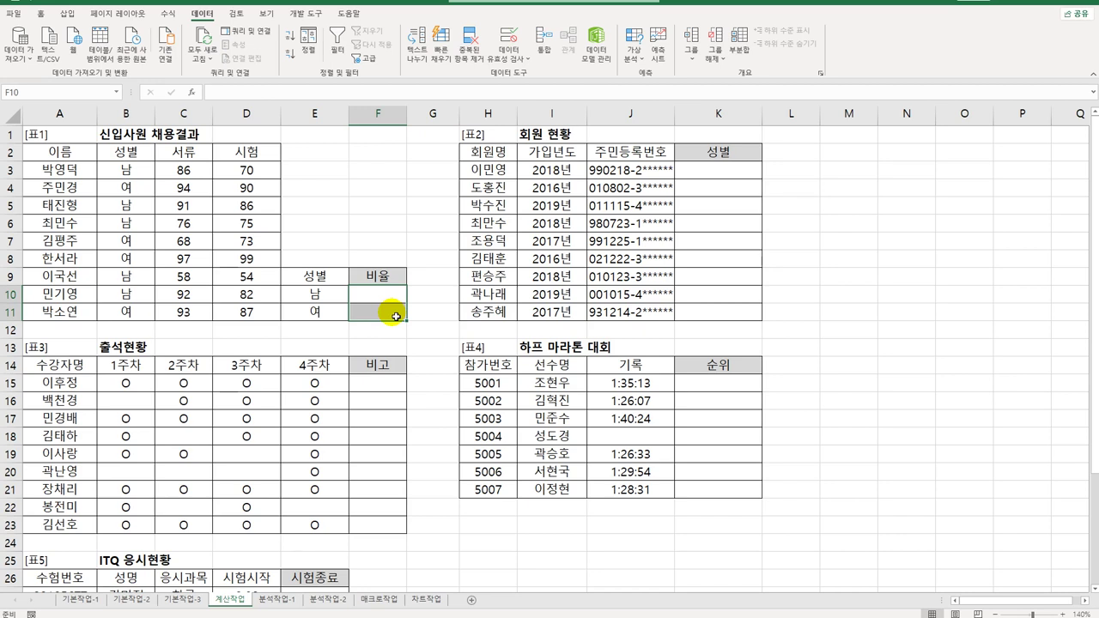
left_click(259, 173)
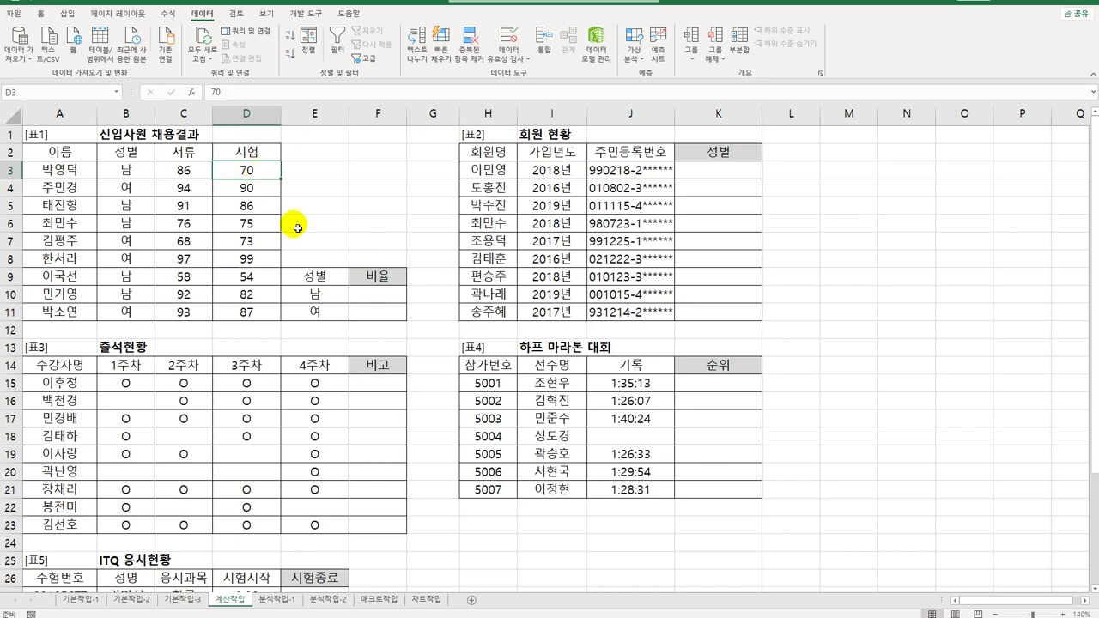
left_click(332, 314)
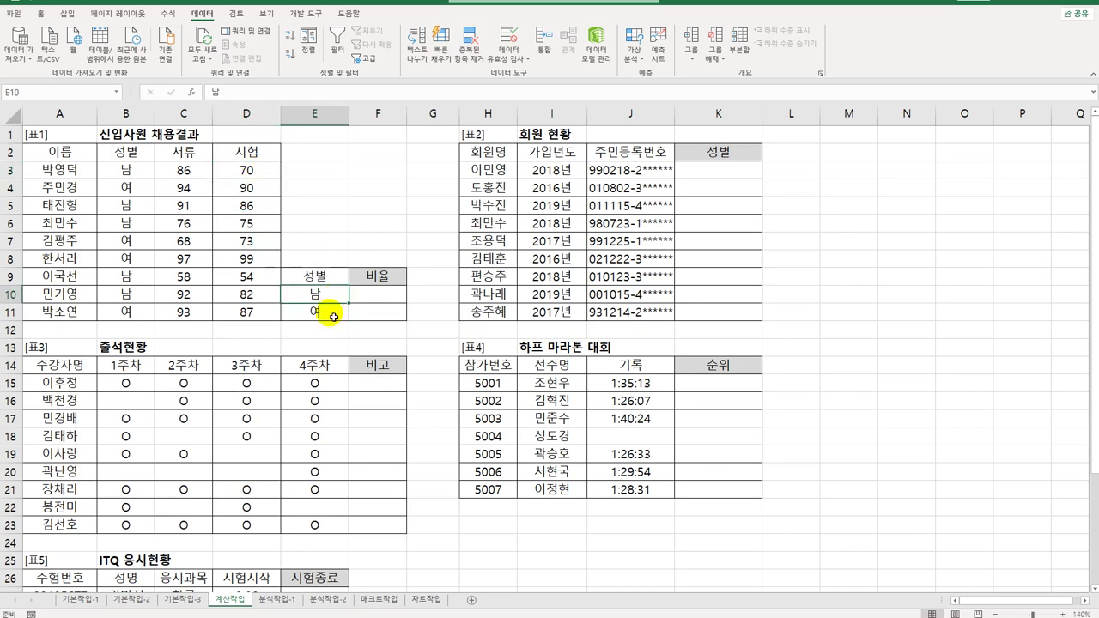
left_click(387, 298)
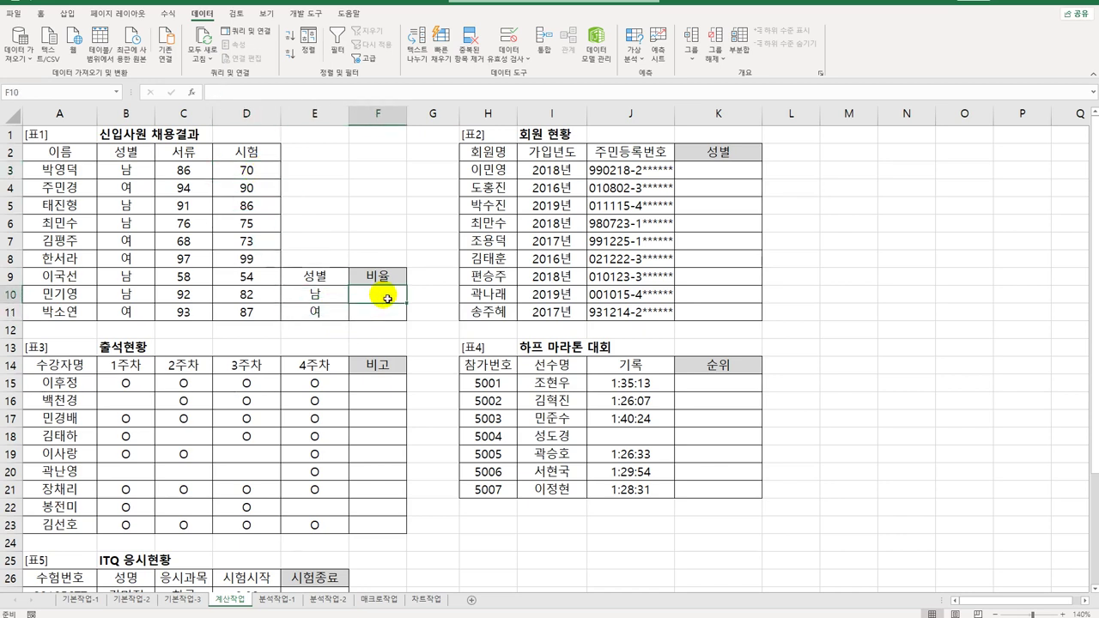
left_click(331, 296)
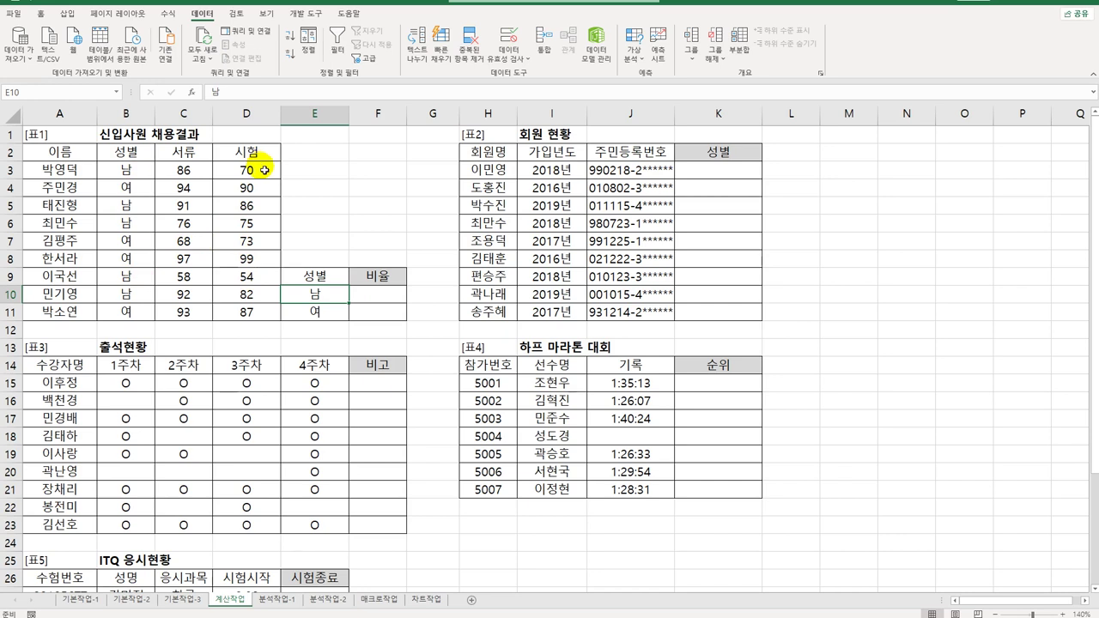
Step: Begin a COUNTIFS formula in the 비율 cell F10 for 남
left_click(382, 297)
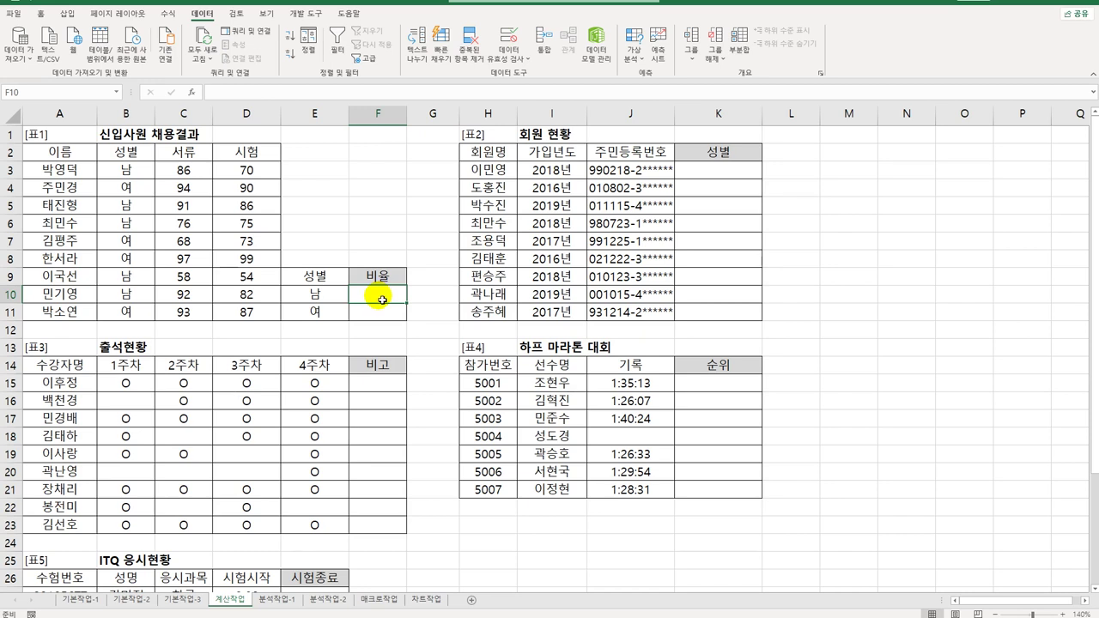
type("=")
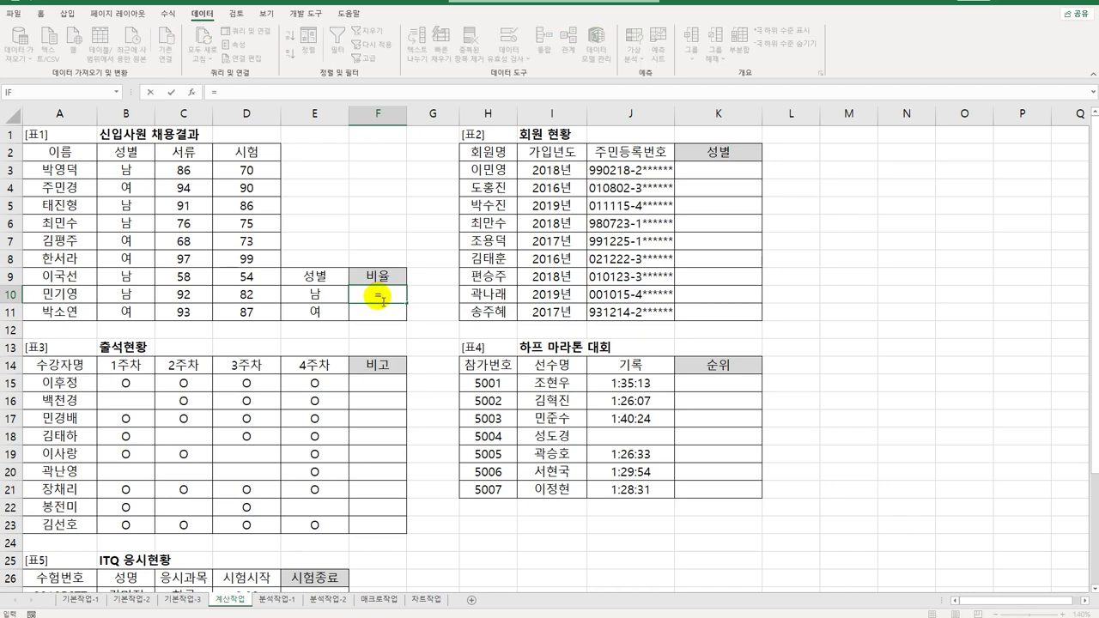
type("cou")
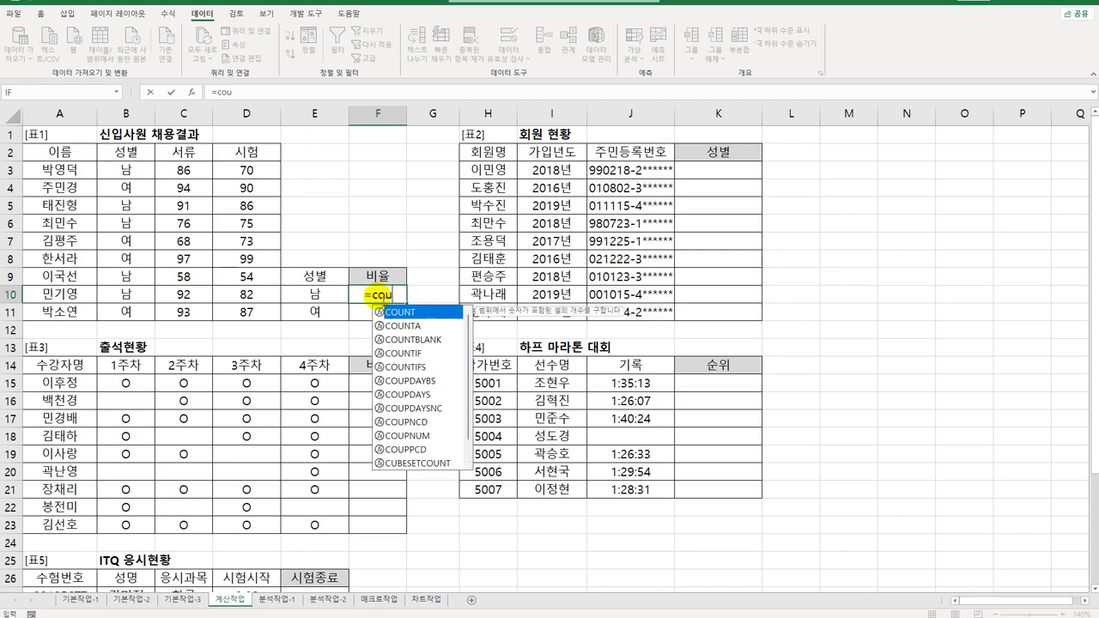
key("Down")
key("Down")
key("Down")
key("Down")
key("Tab")
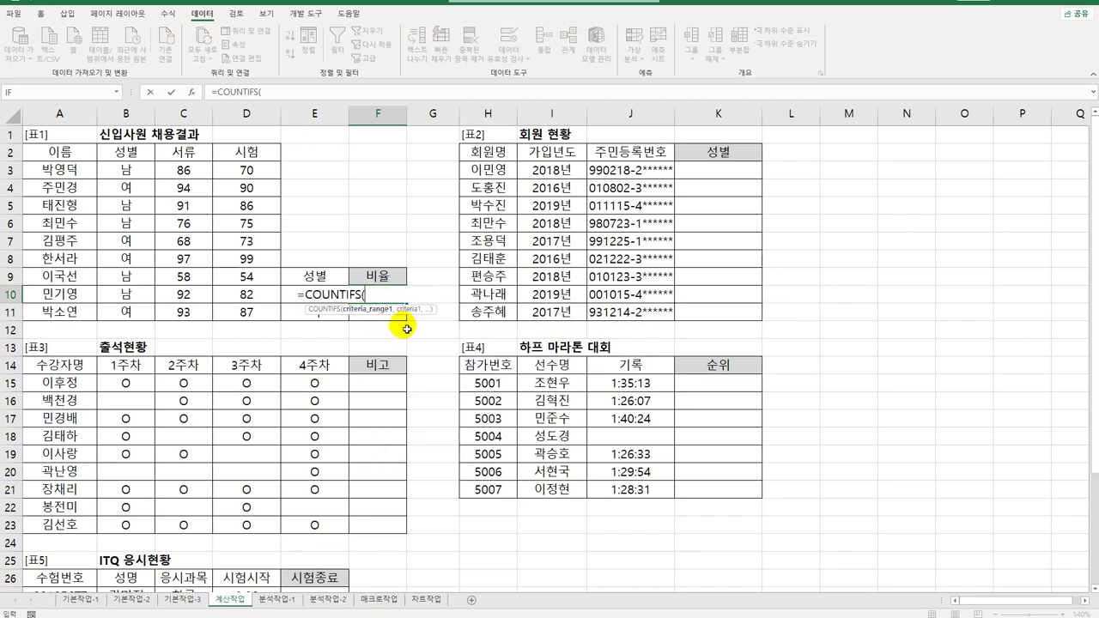
Step: In the COUNTIFS function arguments, set Criteria_range1 to the 성별 range as the absolute reference $B$3:$B$11
left_click(193, 97)
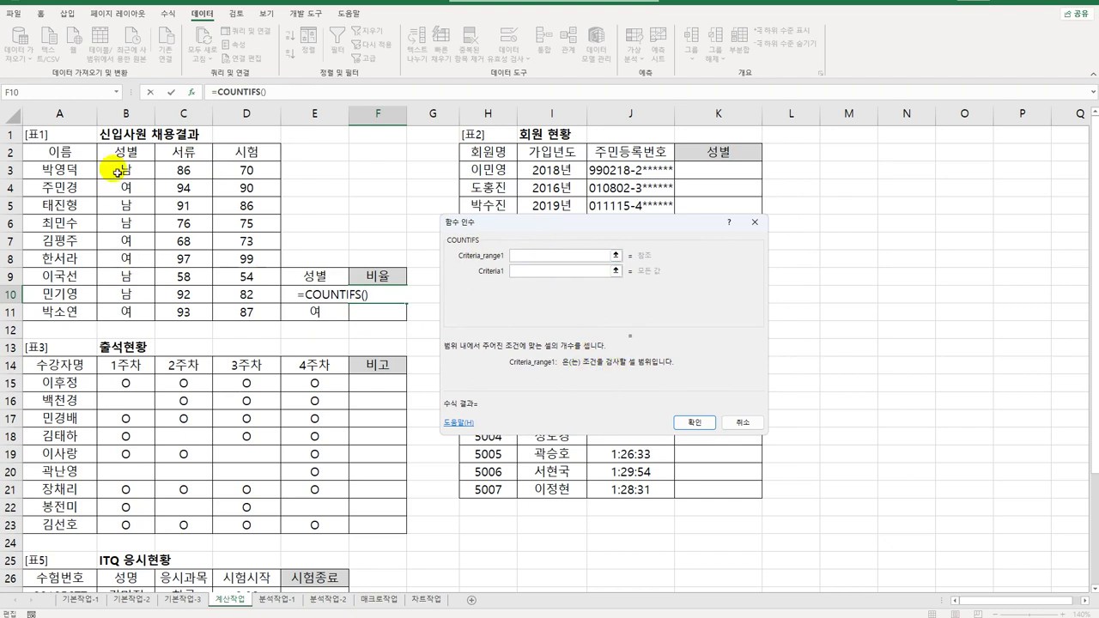
left_click_drag(112, 169, 112, 316)
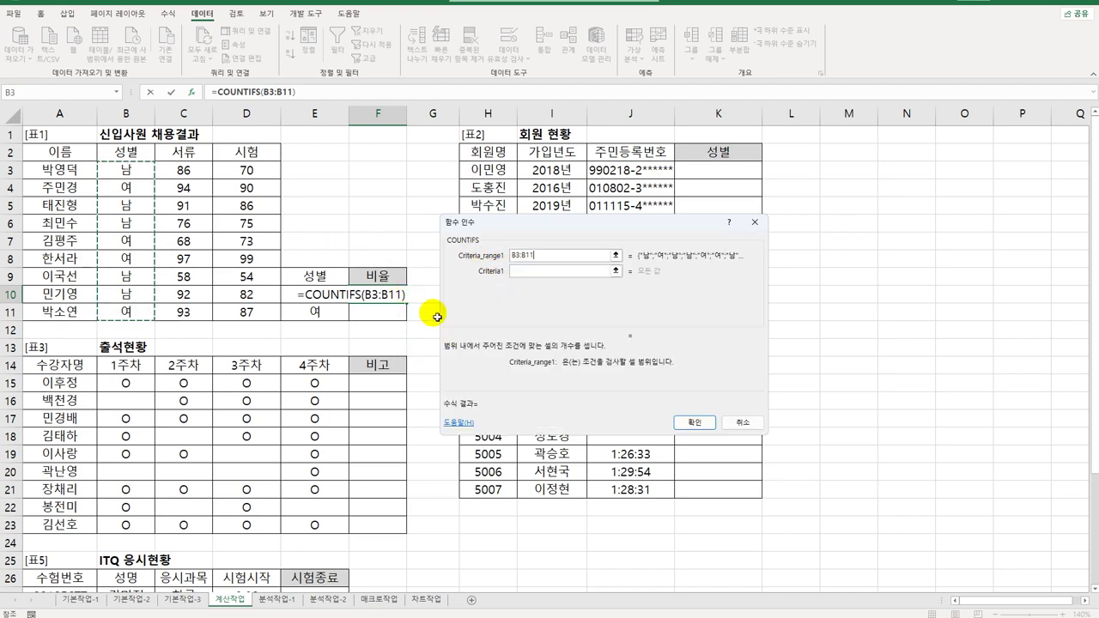
left_click(536, 278)
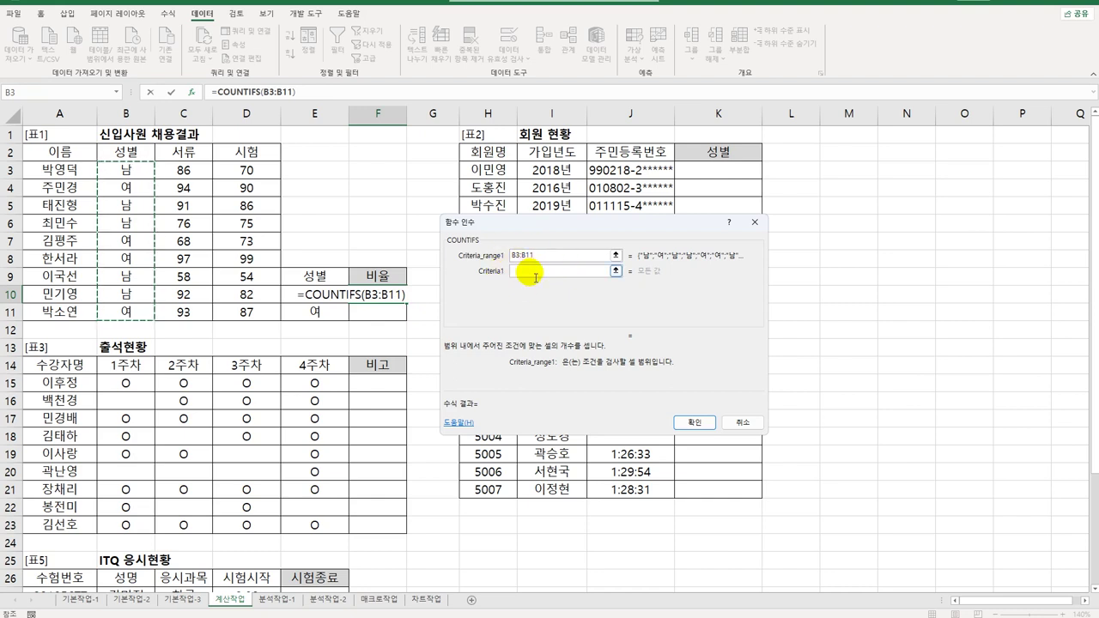
key("F4")
left_click(536, 272)
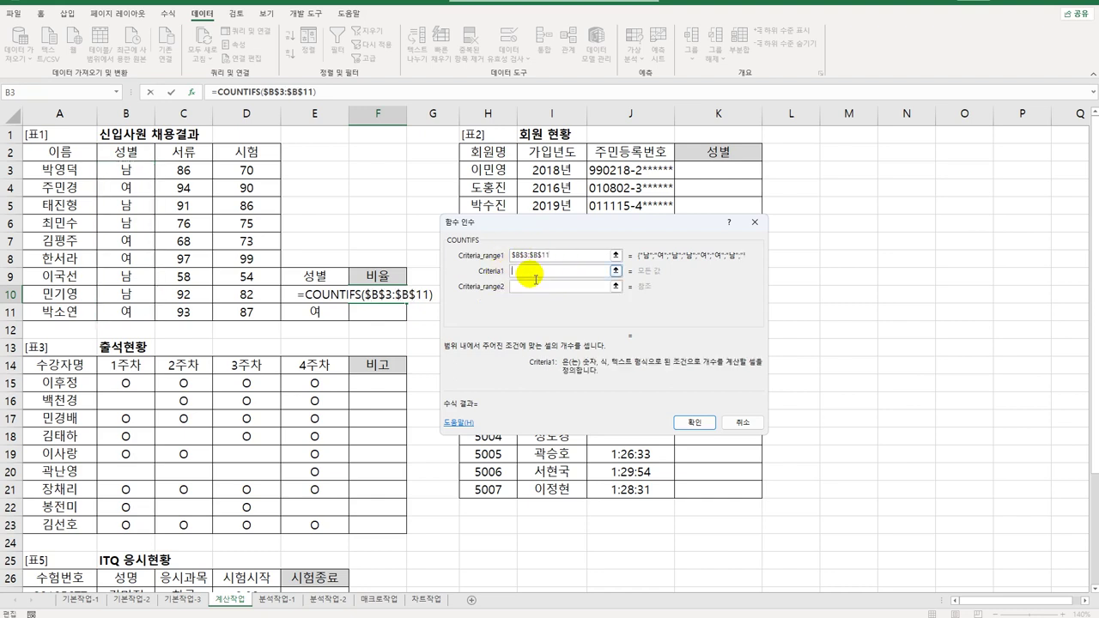
Step: Set Criteria1 to E10, Criteria_range2 to the 시험 range $D$3:$D$11 as an absolute reference, and Criteria2 to >=70
left_click(295, 295)
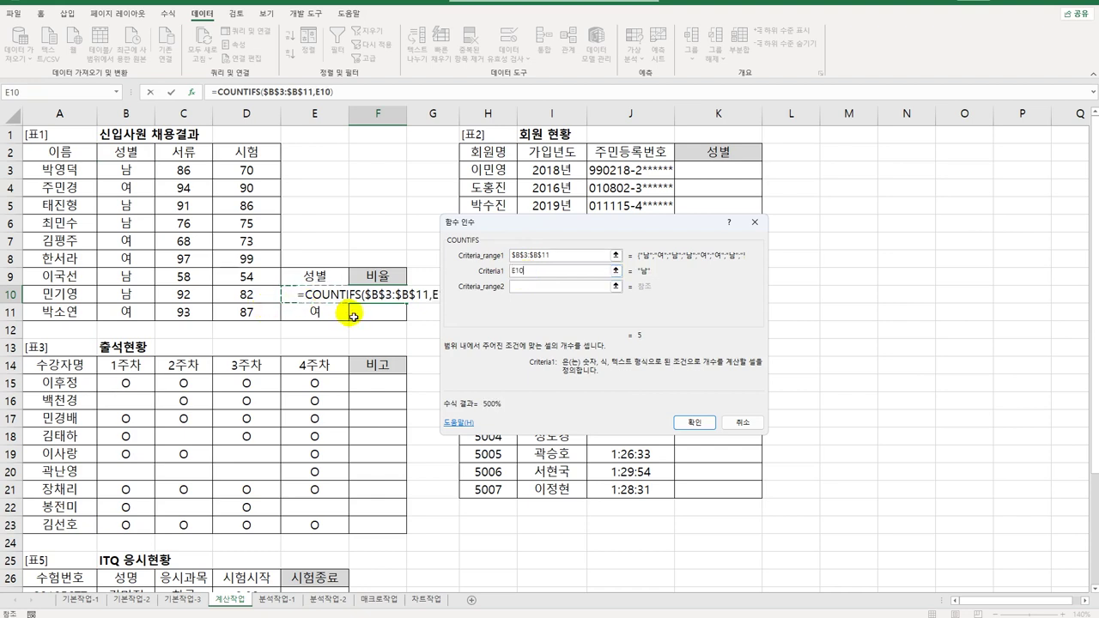
left_click(531, 289)
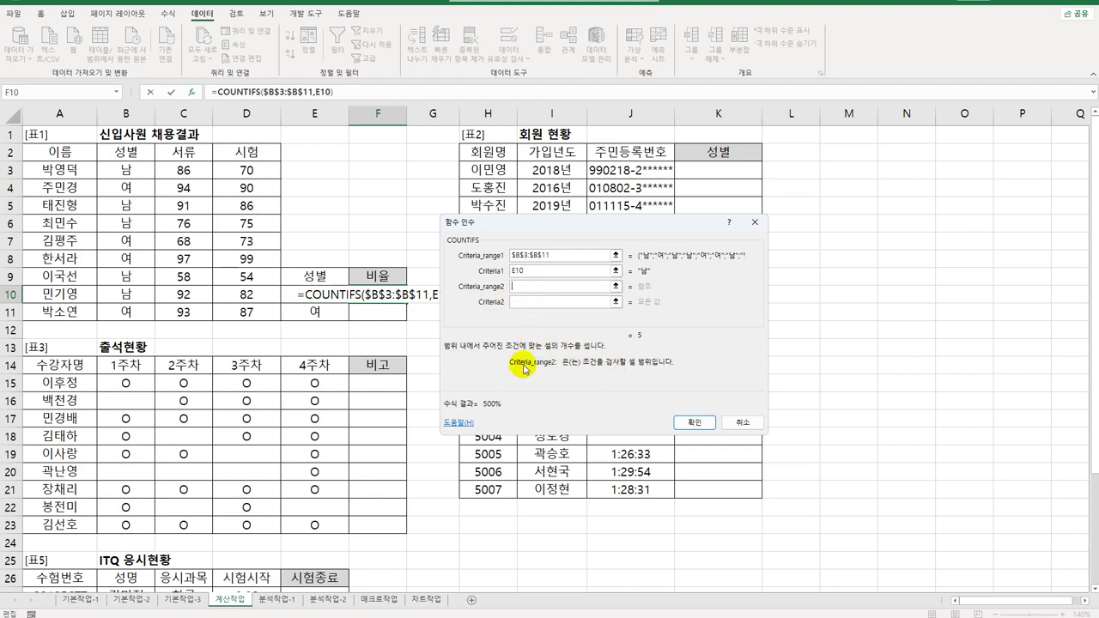
left_click_drag(239, 172, 245, 313)
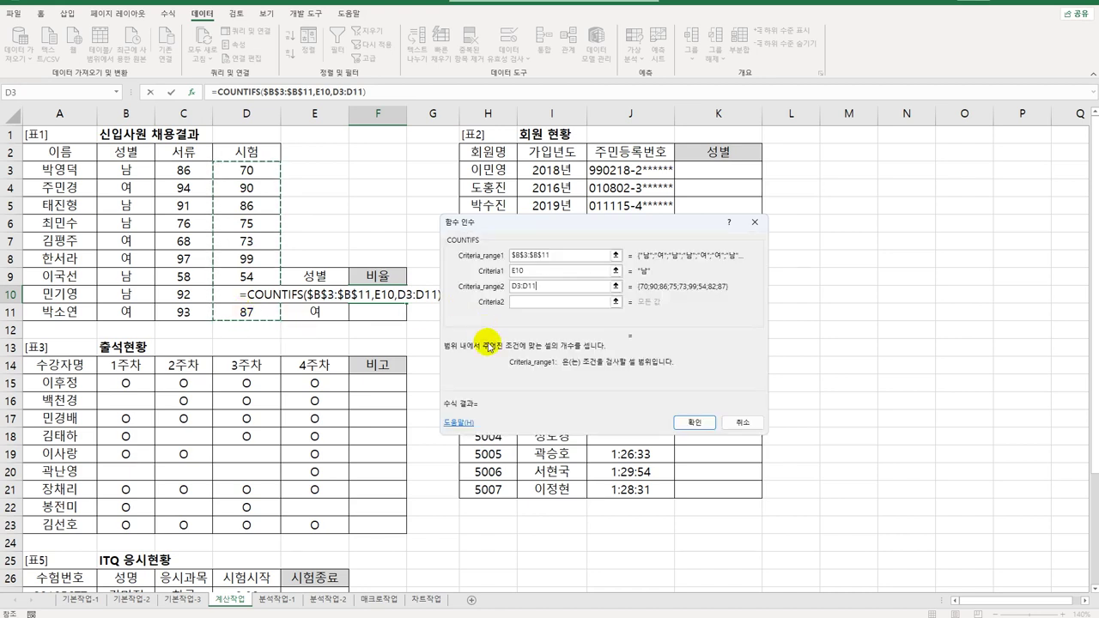
key("F4")
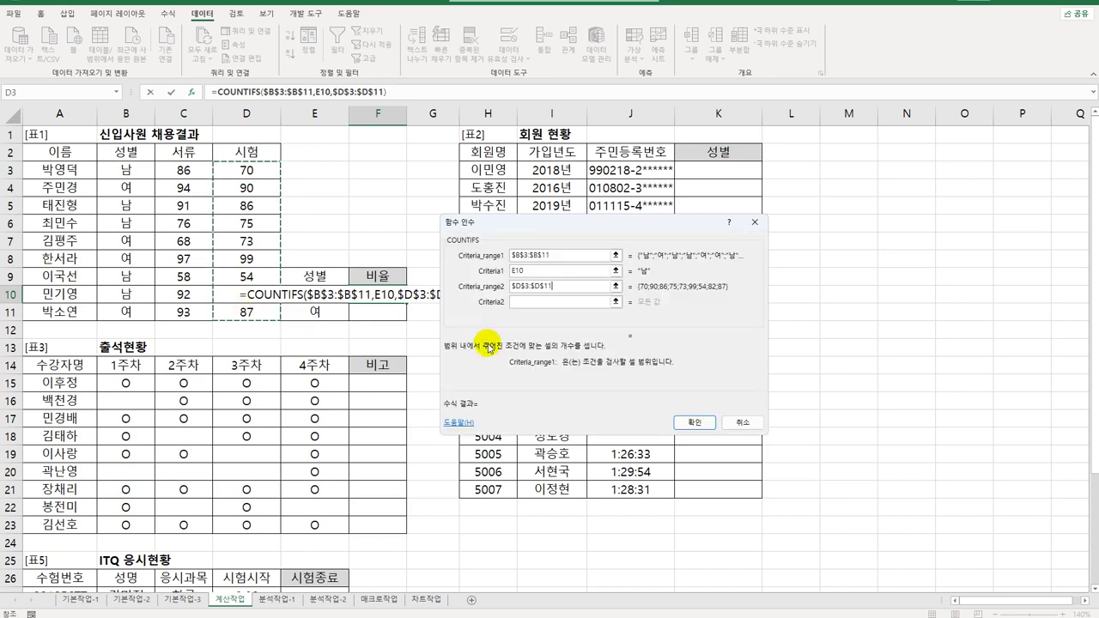
left_click(588, 304)
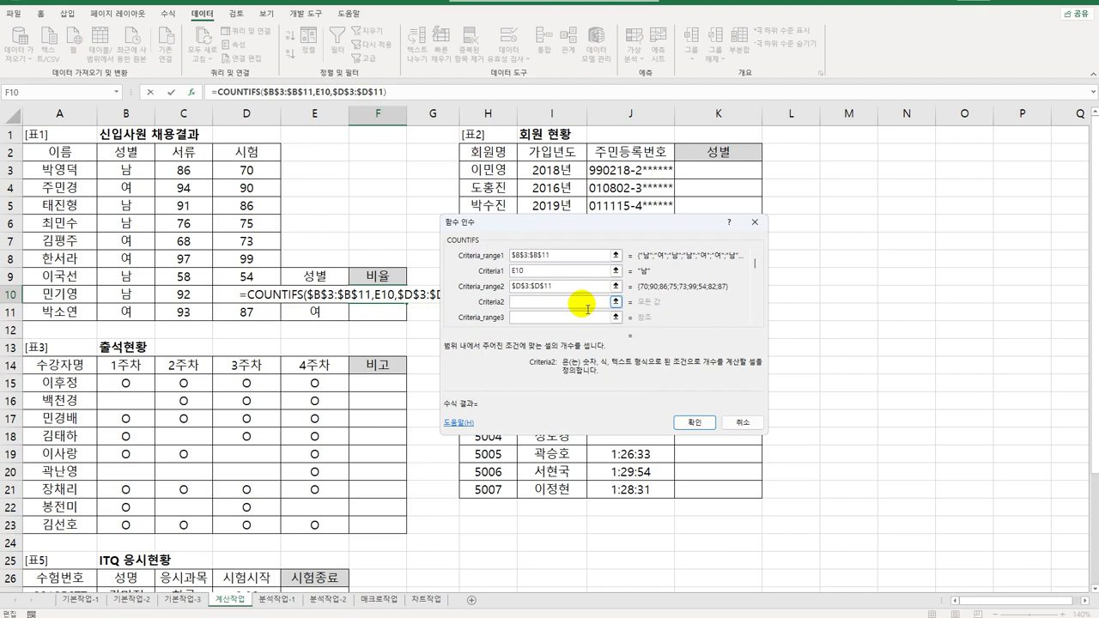
type(">=70")
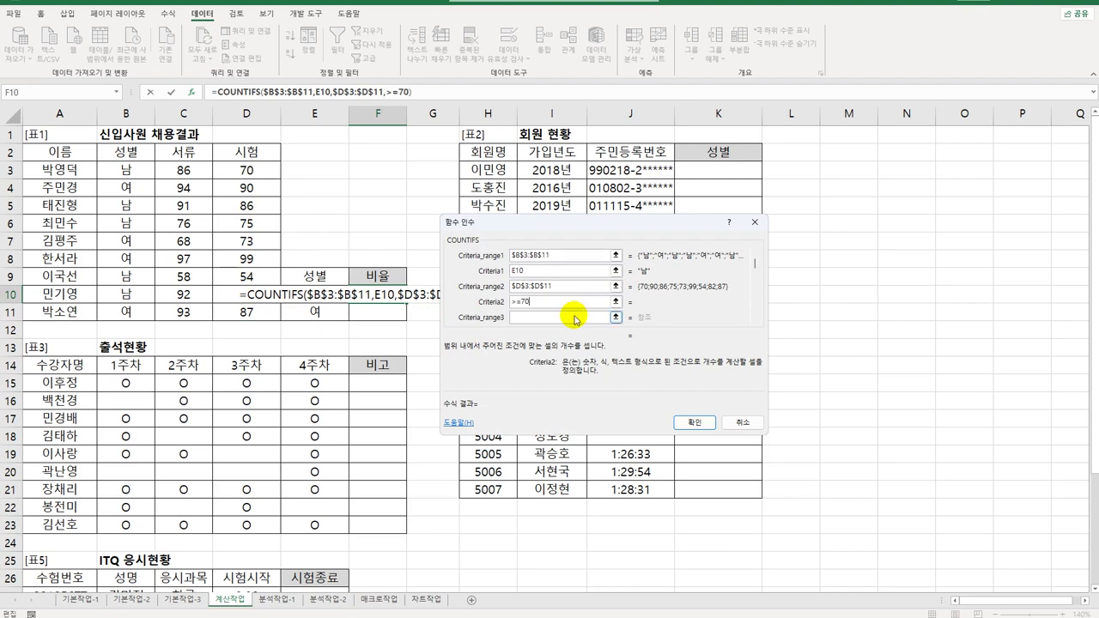
Step: Add the absolute 시험 range $D$3:$D$11 as Criteria_range3 with Criteria3 <80, and finish the COUNTIFS formula
left_click(573, 317)
left_click(266, 178)
left_click_drag(266, 178, 260, 316)
key("F4")
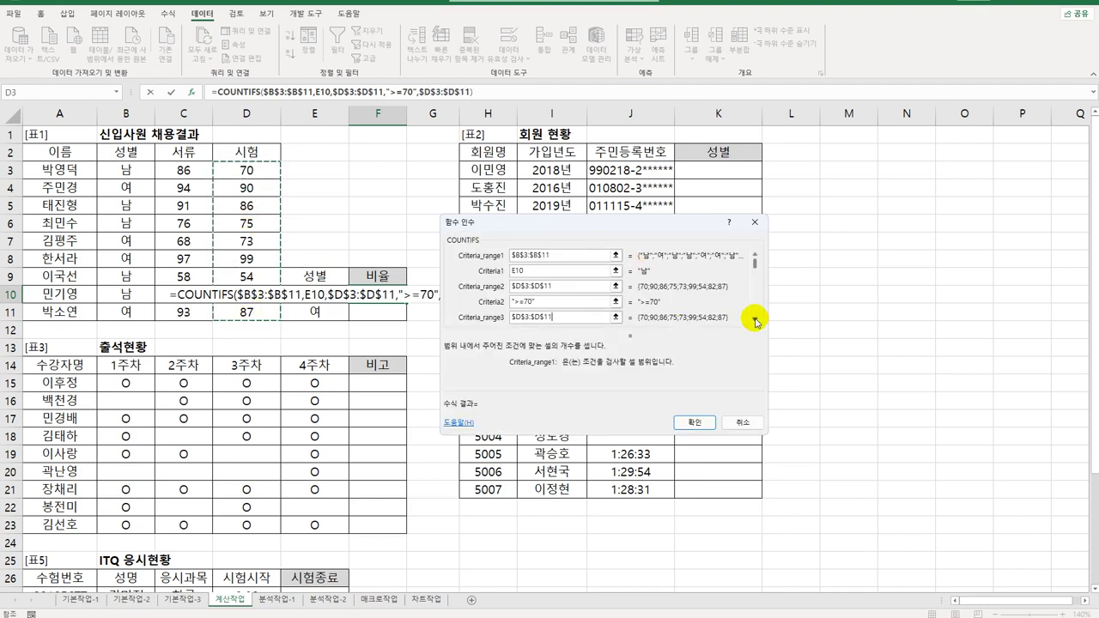
key("Tab")
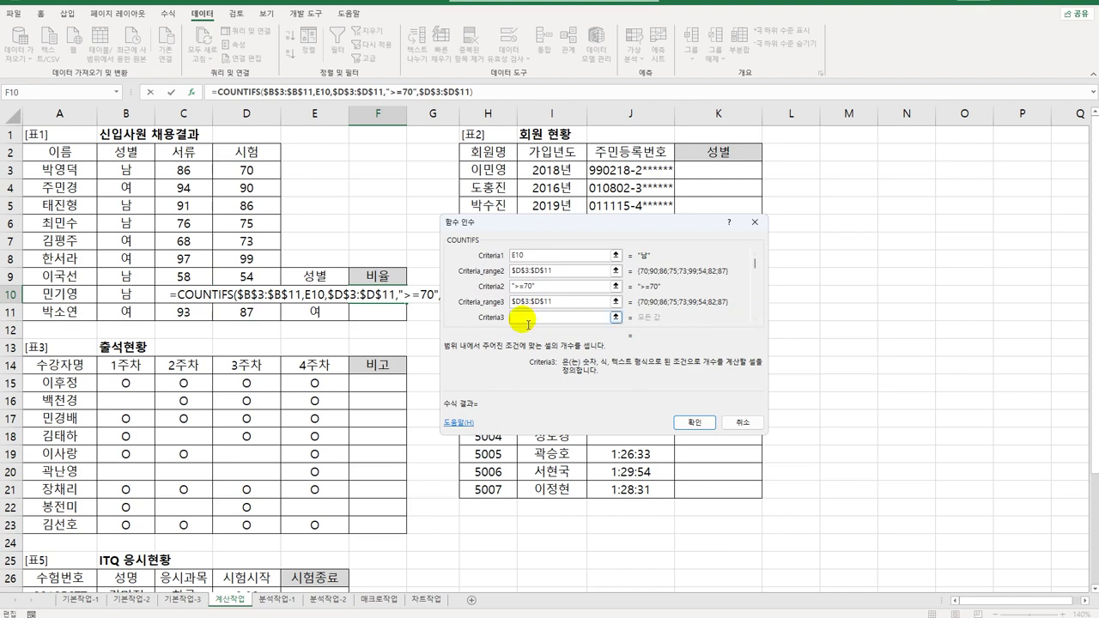
type("<80")
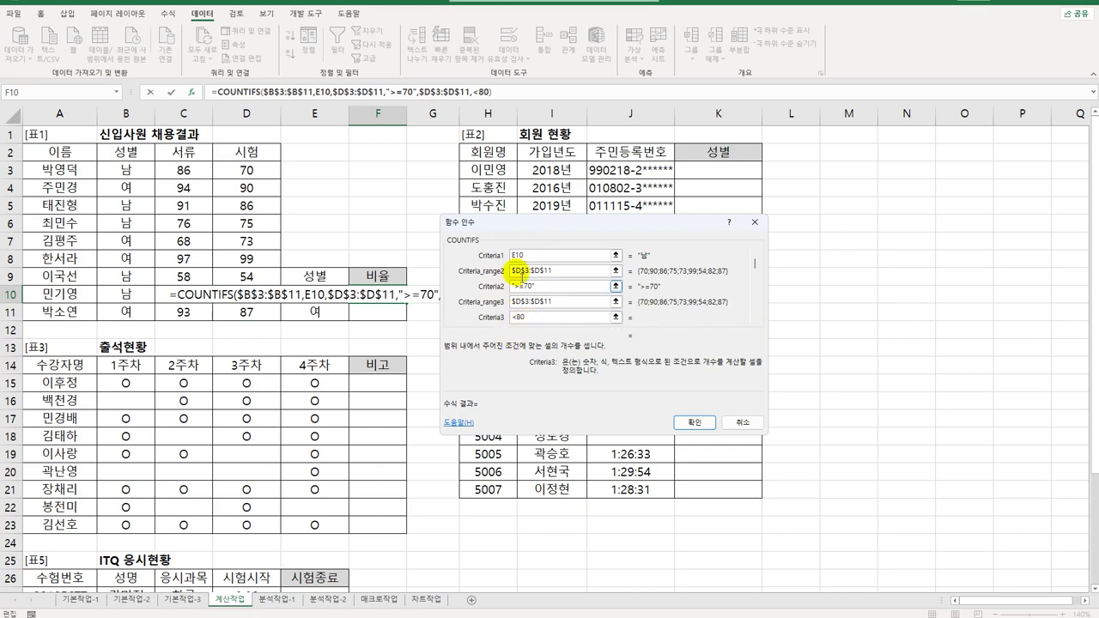
left_click(698, 424)
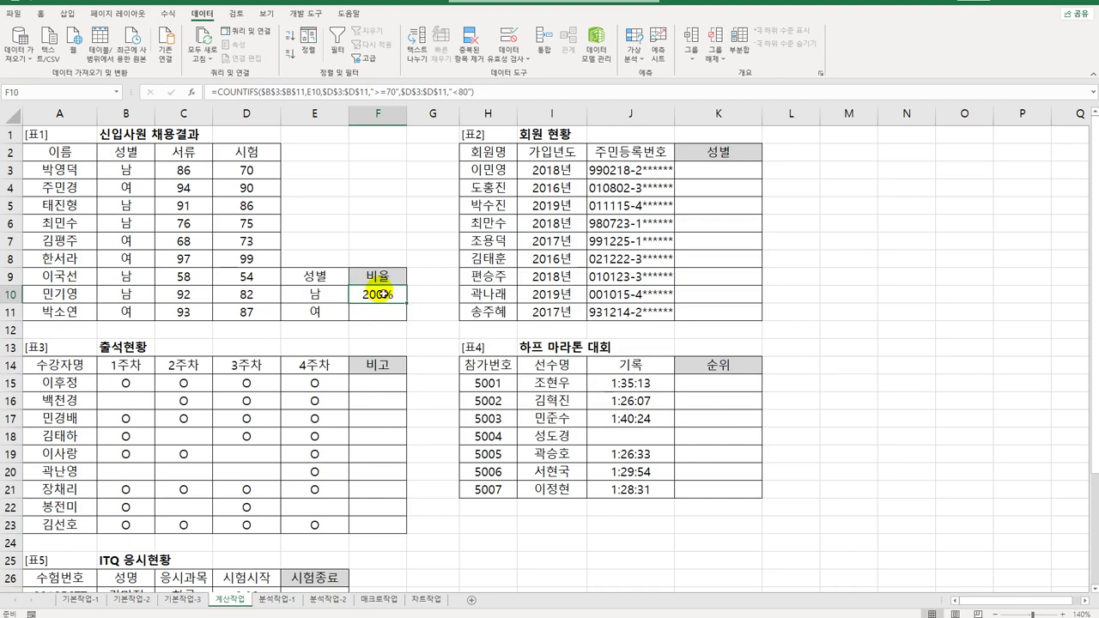
Step: Divide the COUNTIFS formula in F10 by COUNT($D$3:$D$11) and fill the 비율 formula down to F11
left_click_drag(252, 171, 259, 314)
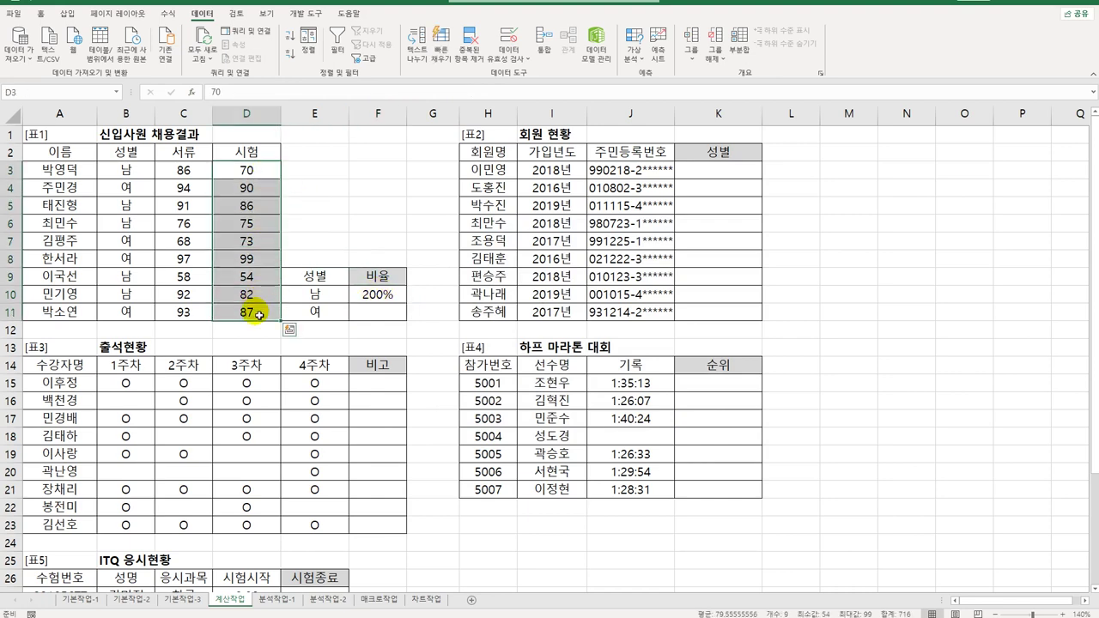
left_click(375, 296)
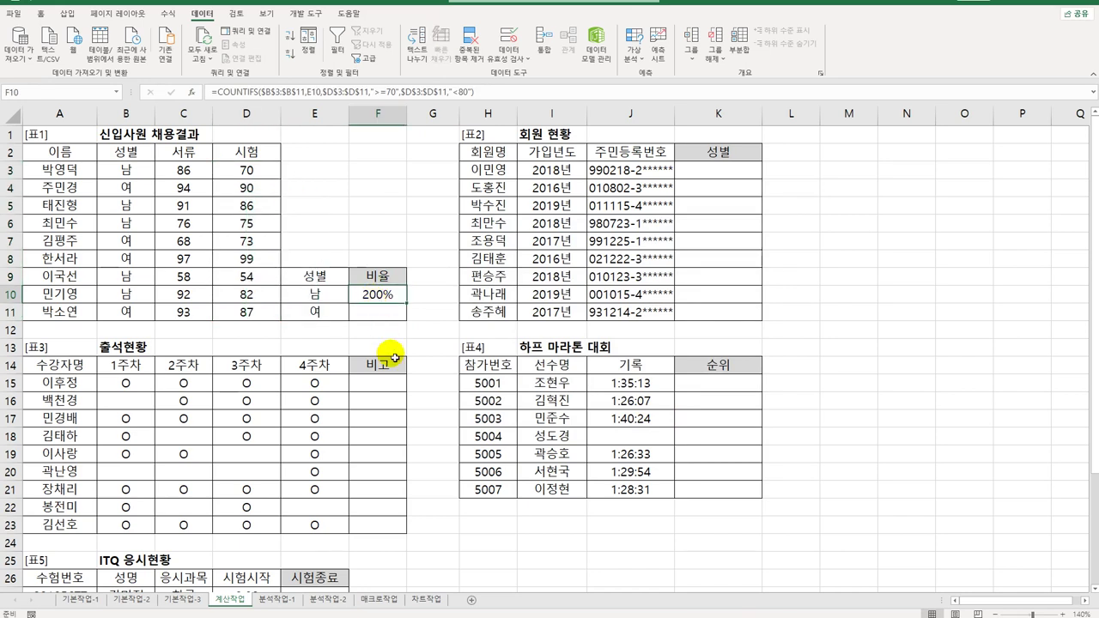
double_click(378, 296)
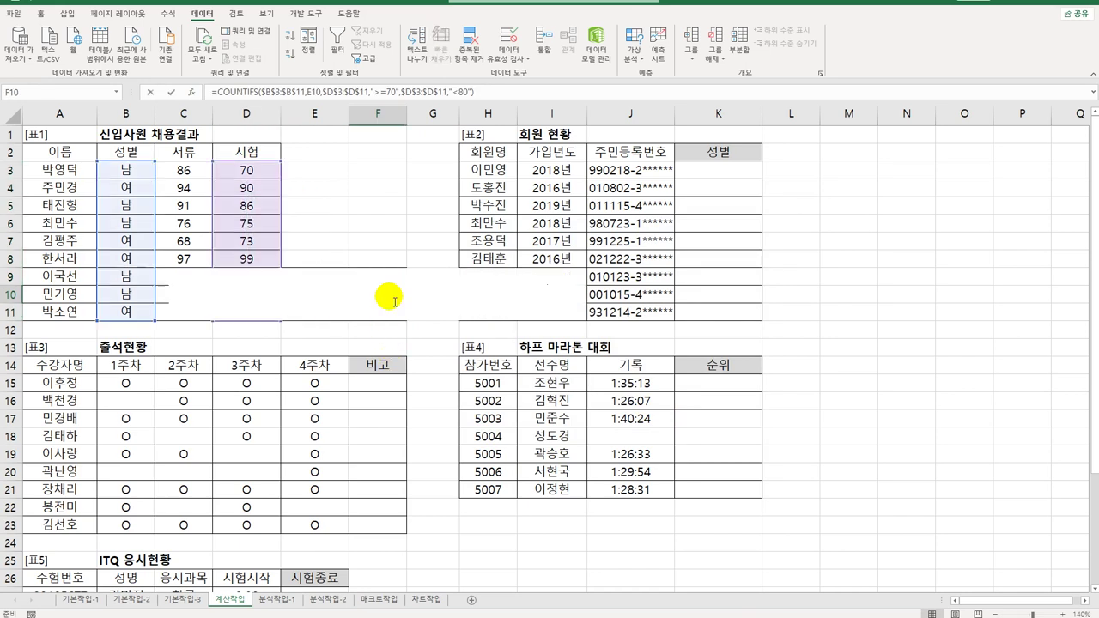
left_click(558, 297)
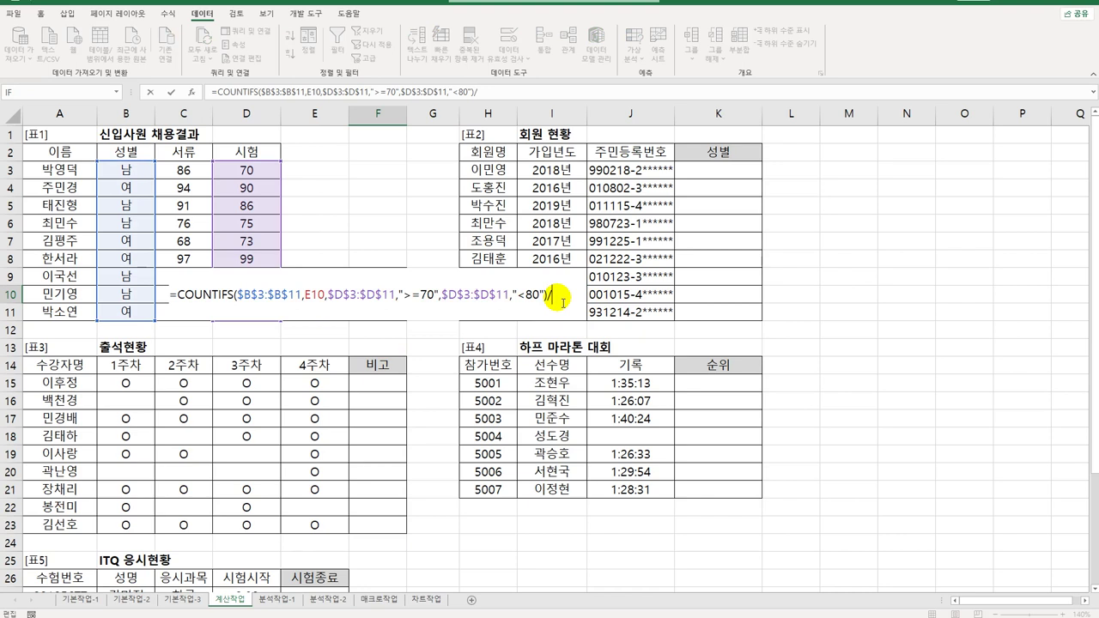
type("/cou")
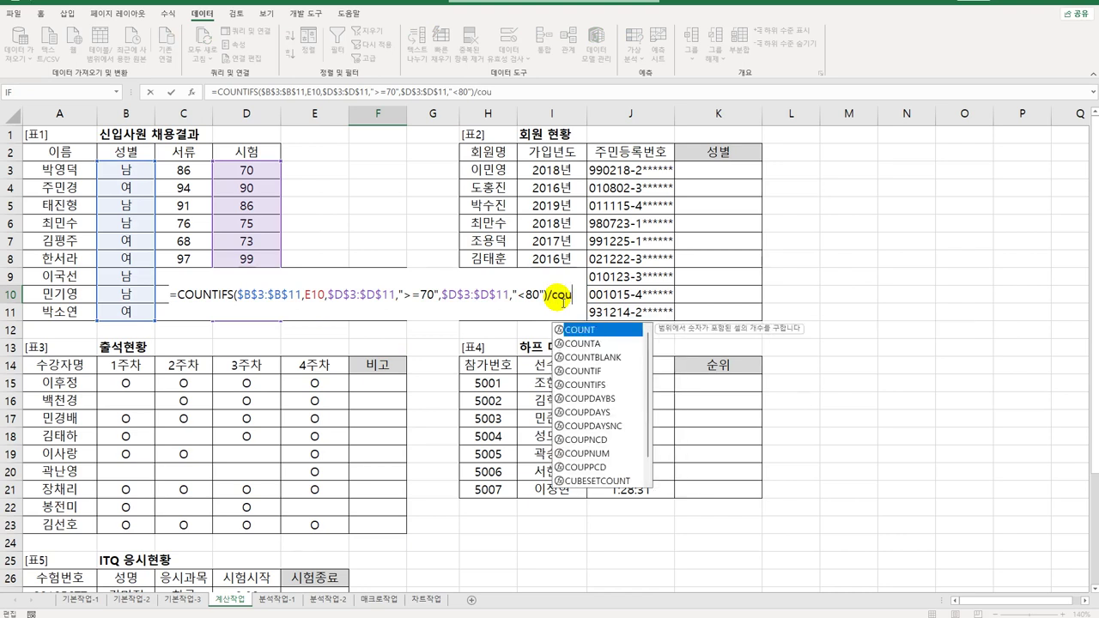
key("Tab")
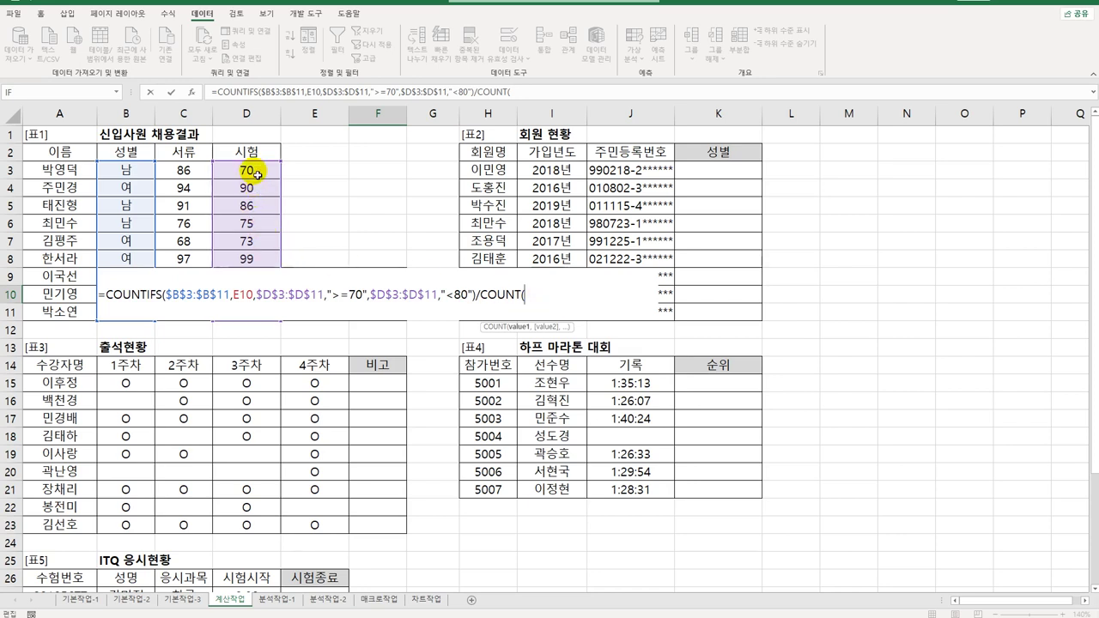
left_click_drag(257, 174, 255, 318)
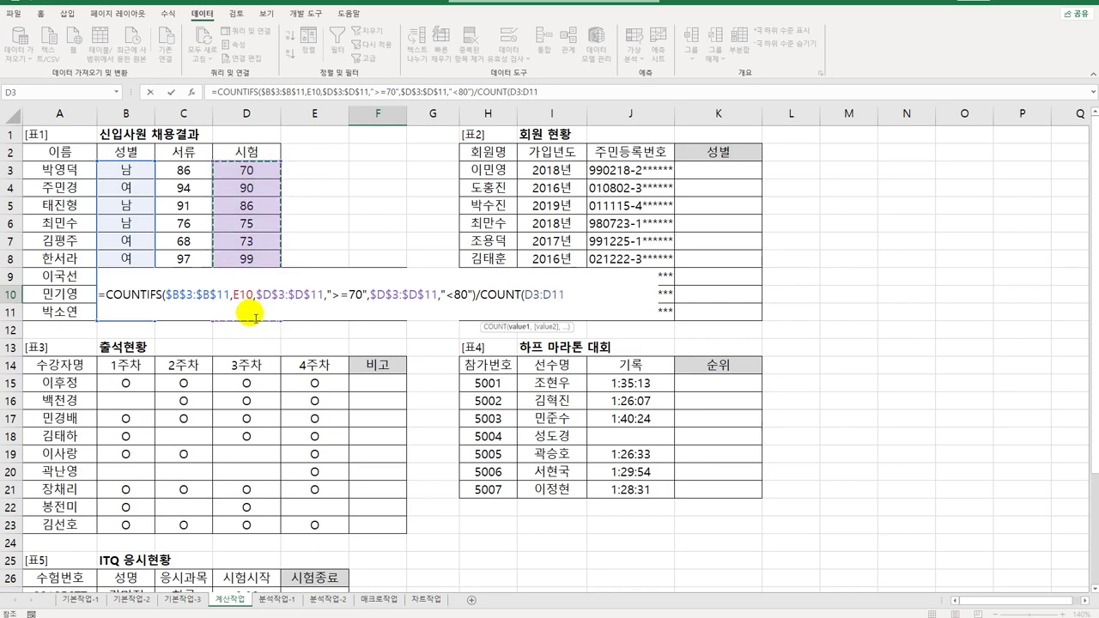
key("F4")
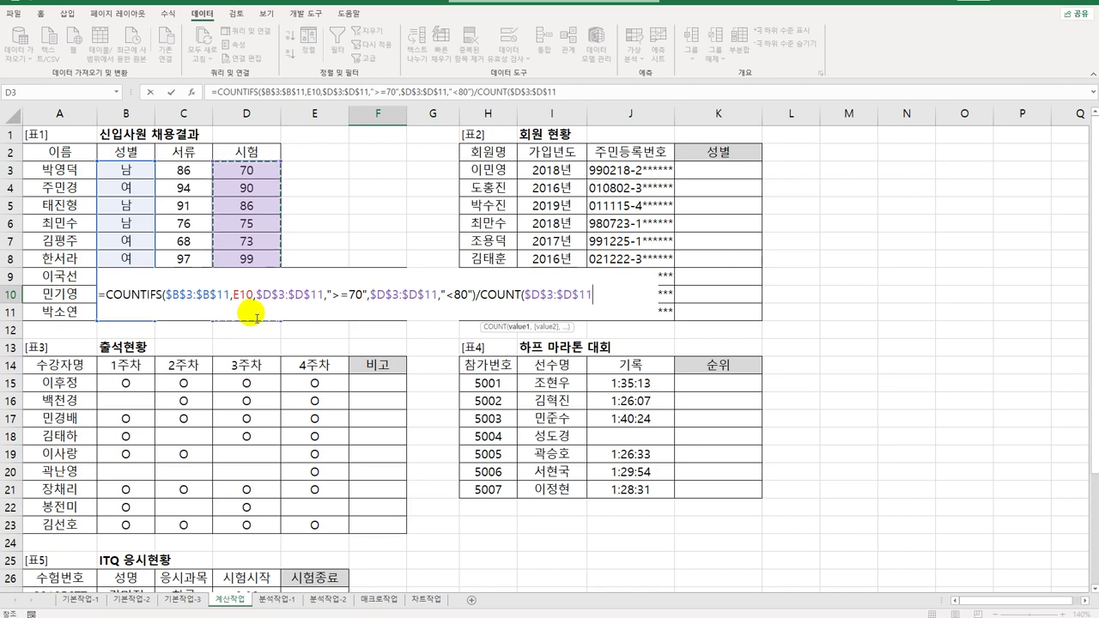
type(")")
key("Return")
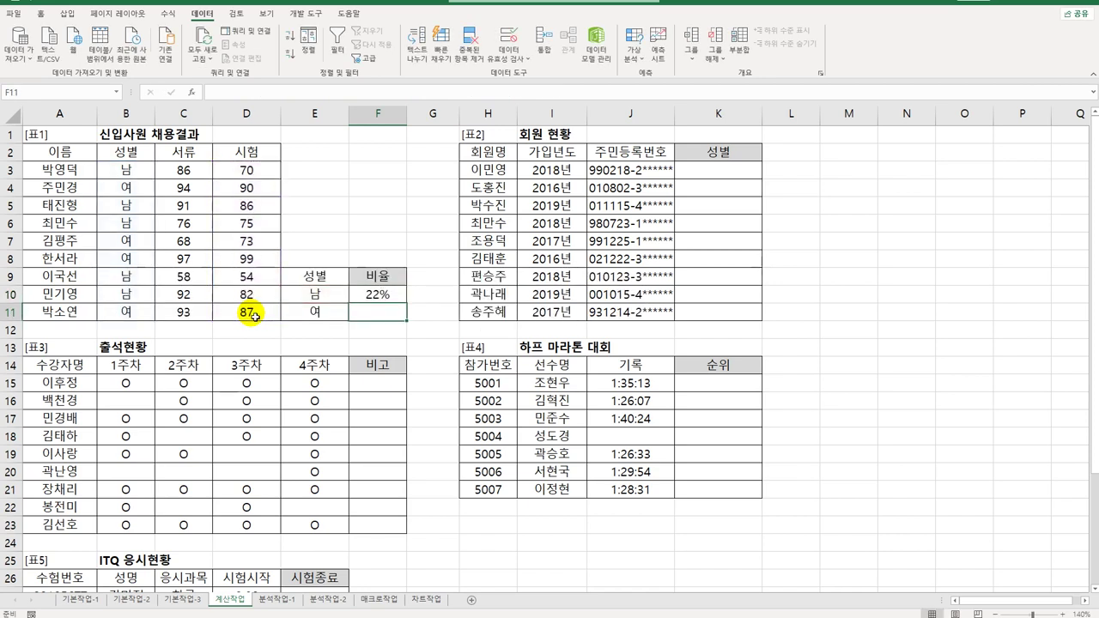
left_click(371, 301)
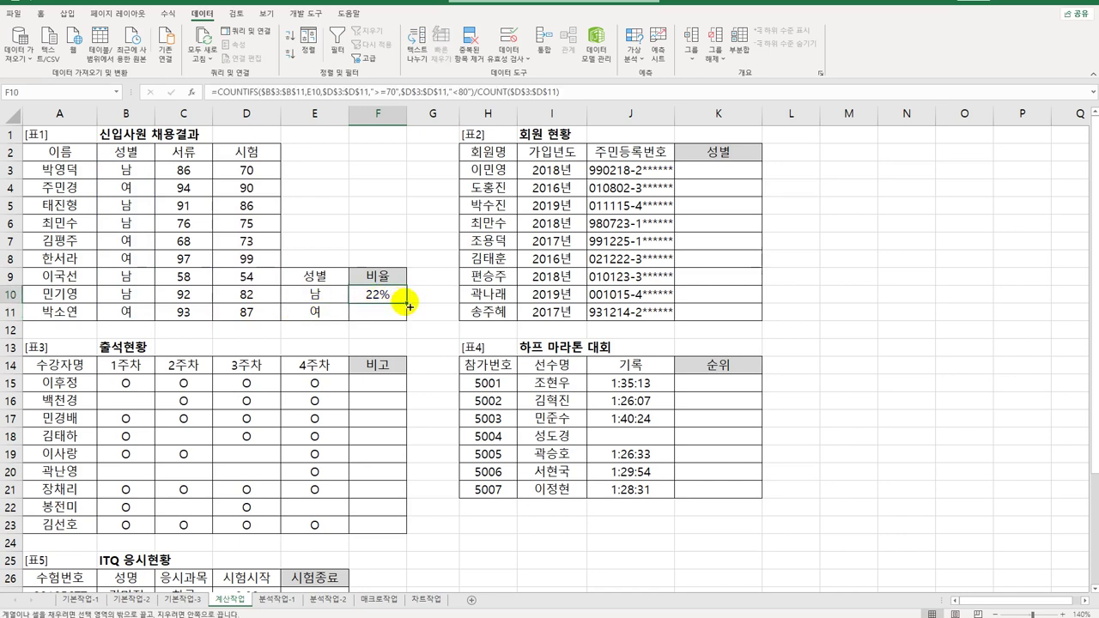
left_click_drag(406, 303, 411, 325)
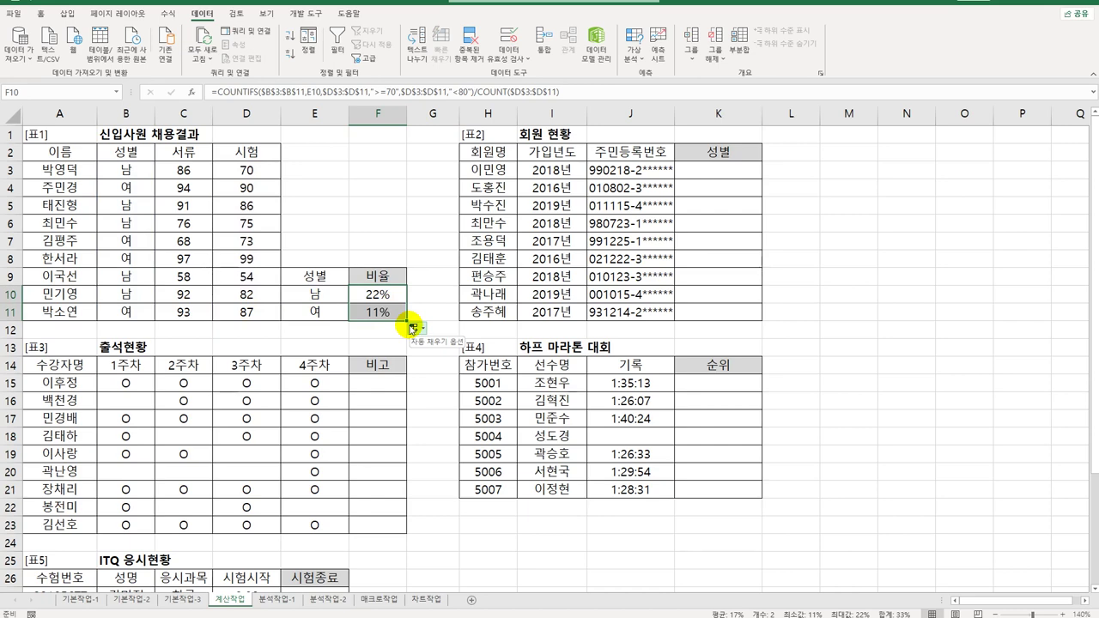
Step: In the 성별 column of 표2, enter =MID(J3,8,1) in K3 and fill it down to K11
left_click(713, 172)
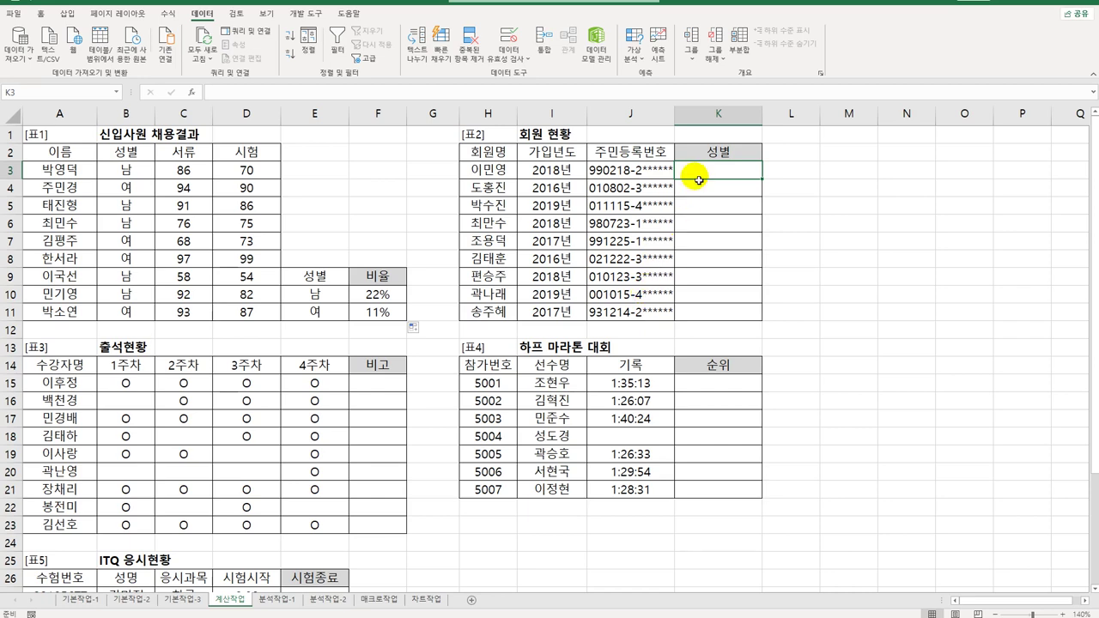
left_click_drag(698, 174, 696, 314)
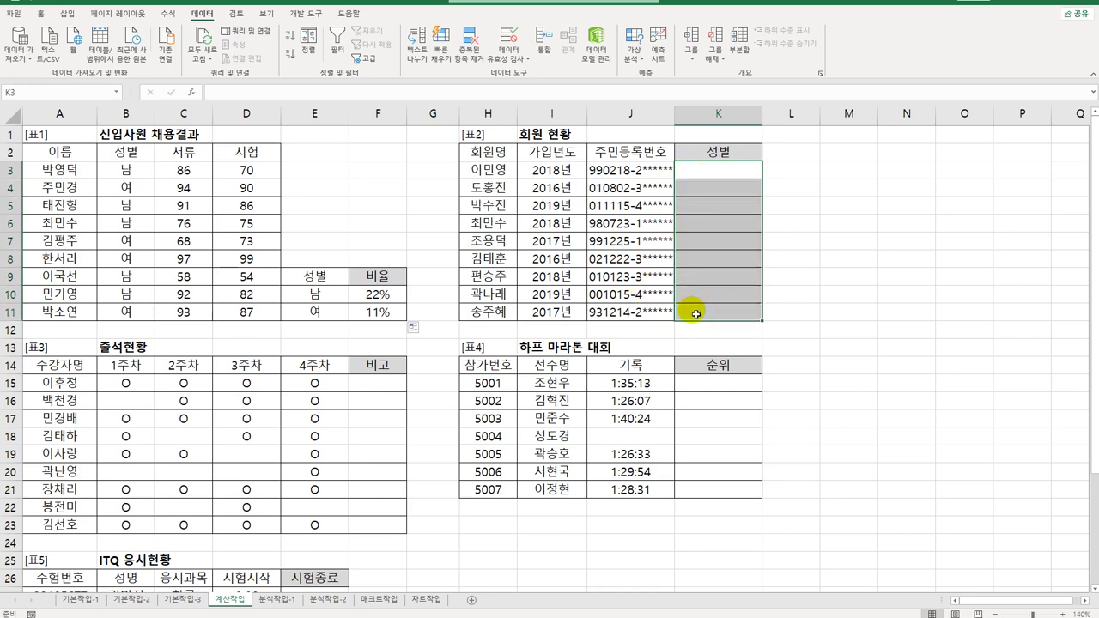
left_click(718, 176)
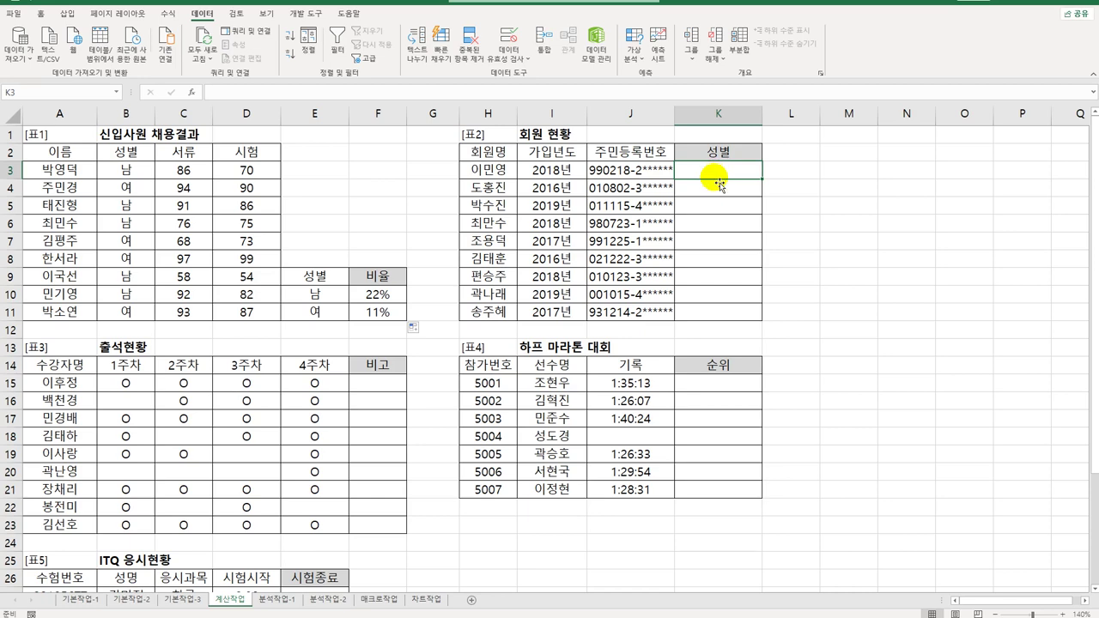
type("=")
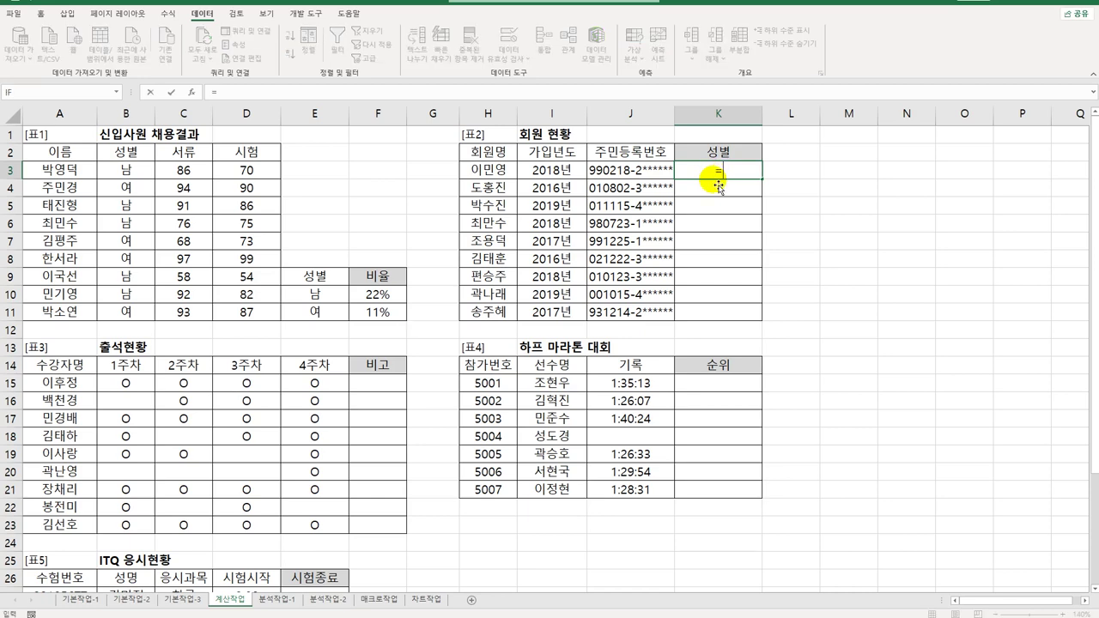
type("mi")
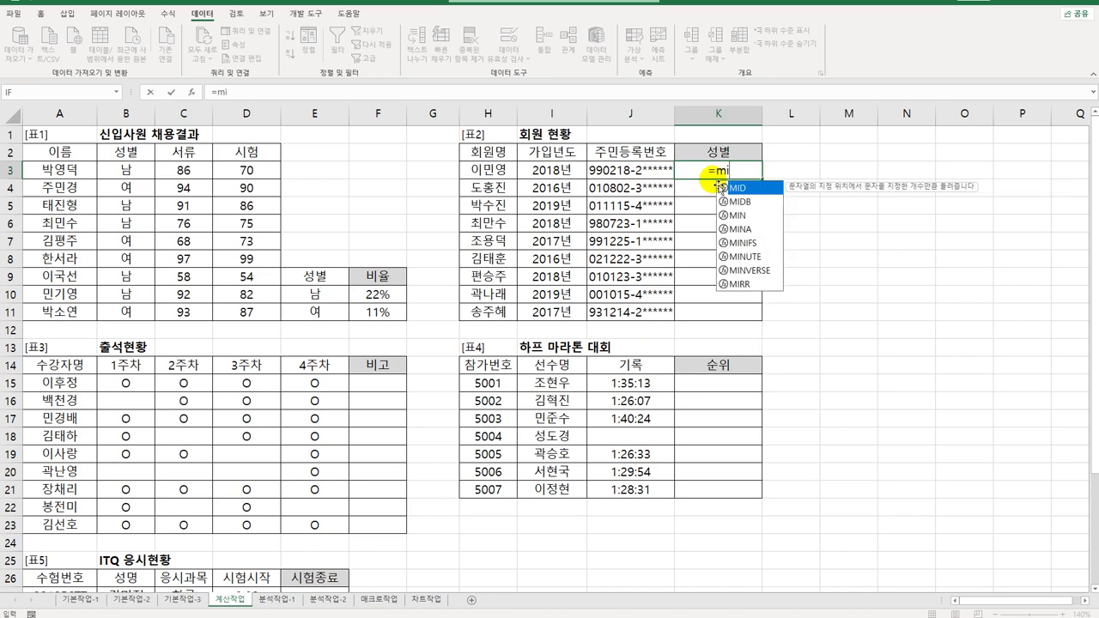
double_click(730, 187)
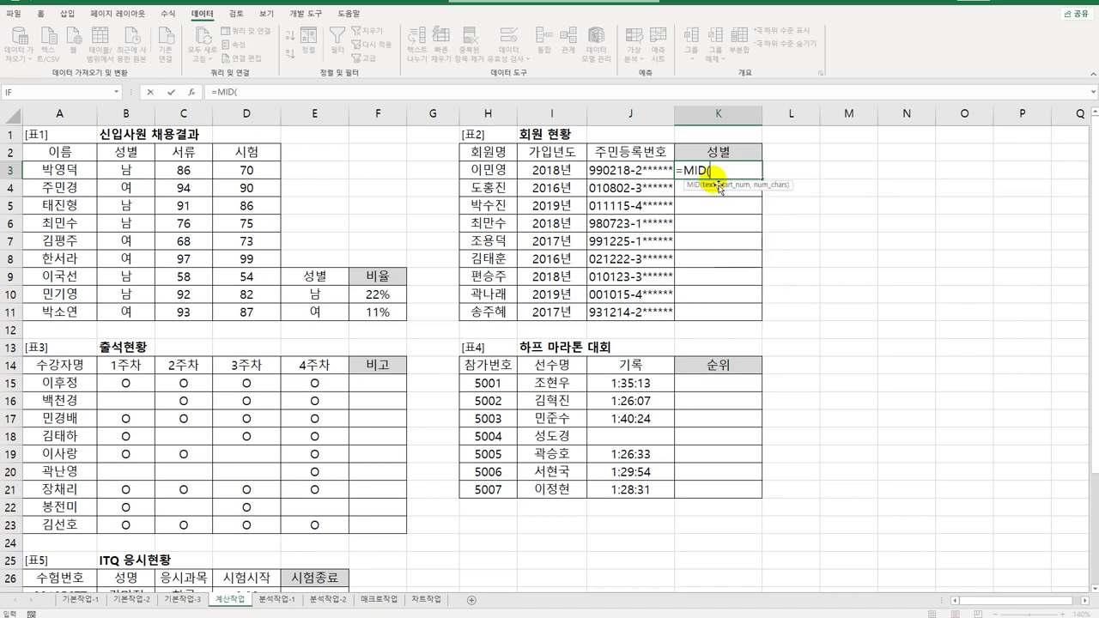
left_click(616, 174)
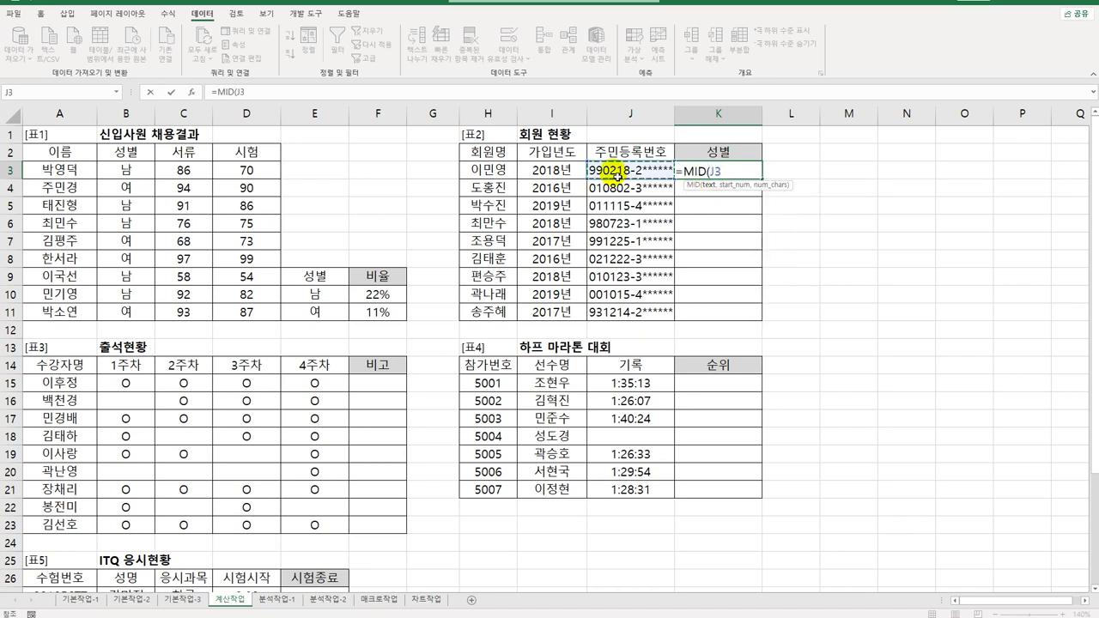
type(",")
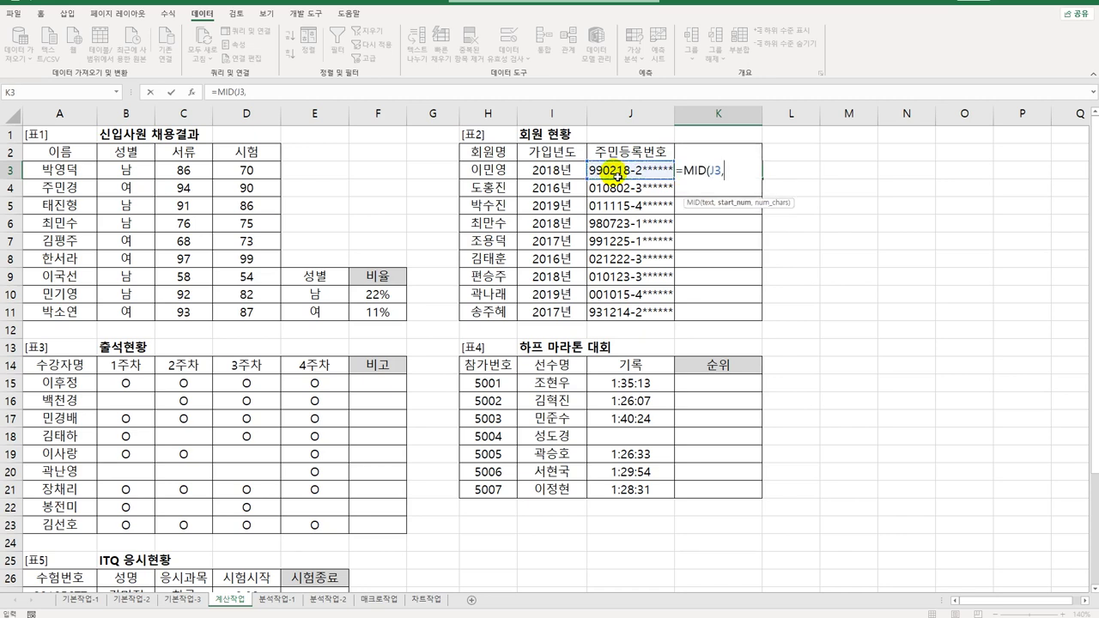
type("8,1)")
key("ctrl+Return")
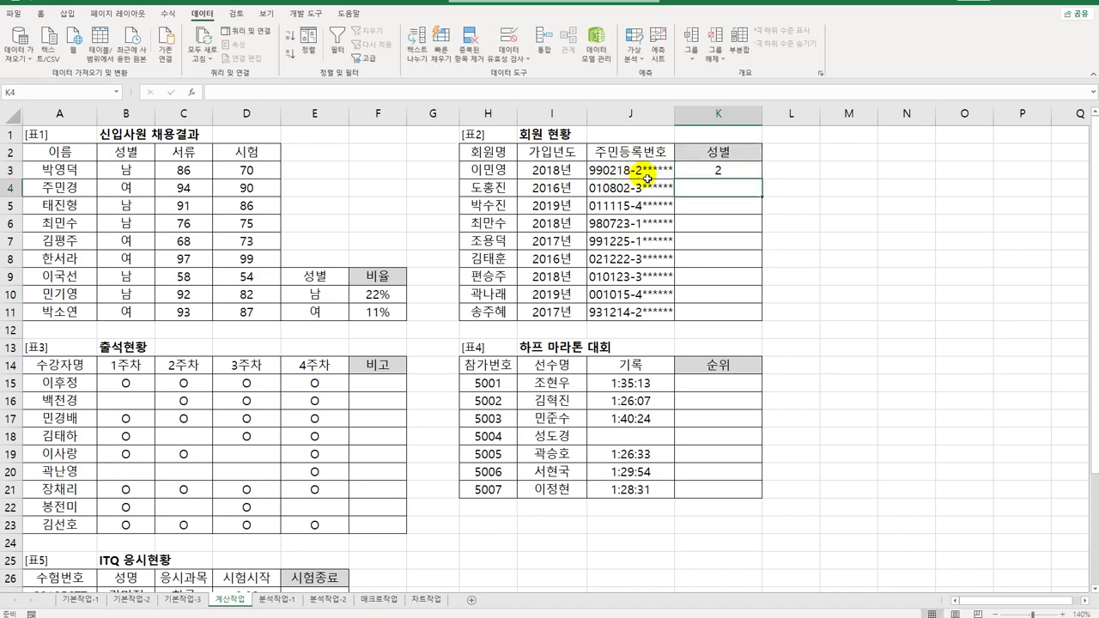
left_click_drag(763, 178, 752, 320)
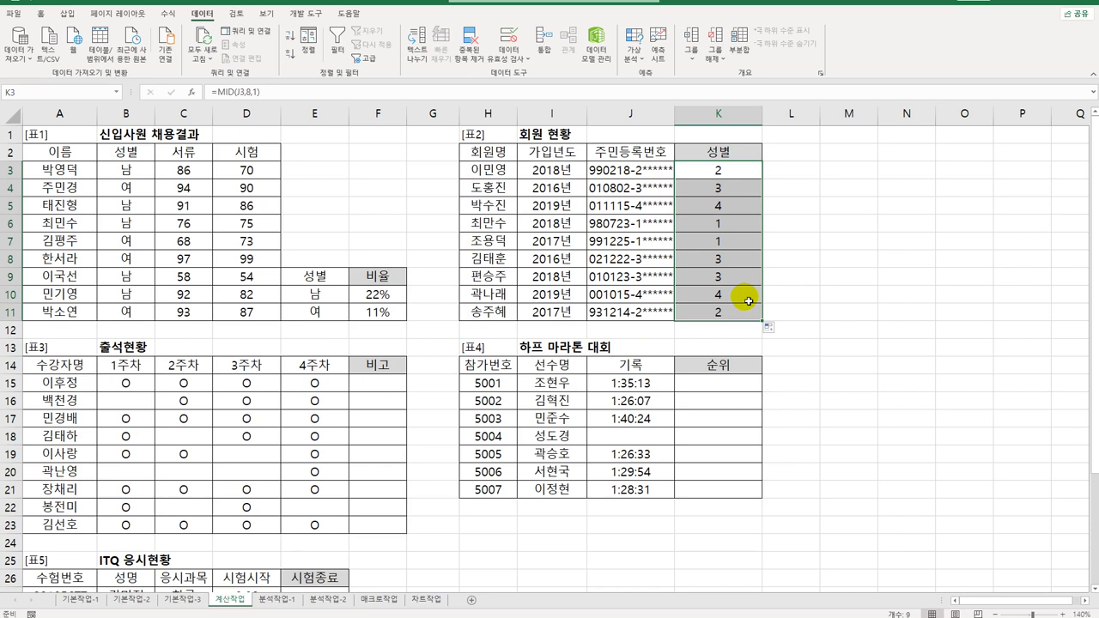
Step: Wrap the MID formula in K3 as =MOD(MID(J3,8,1),2) and fill it down the 성별 column to K11
left_click(730, 169)
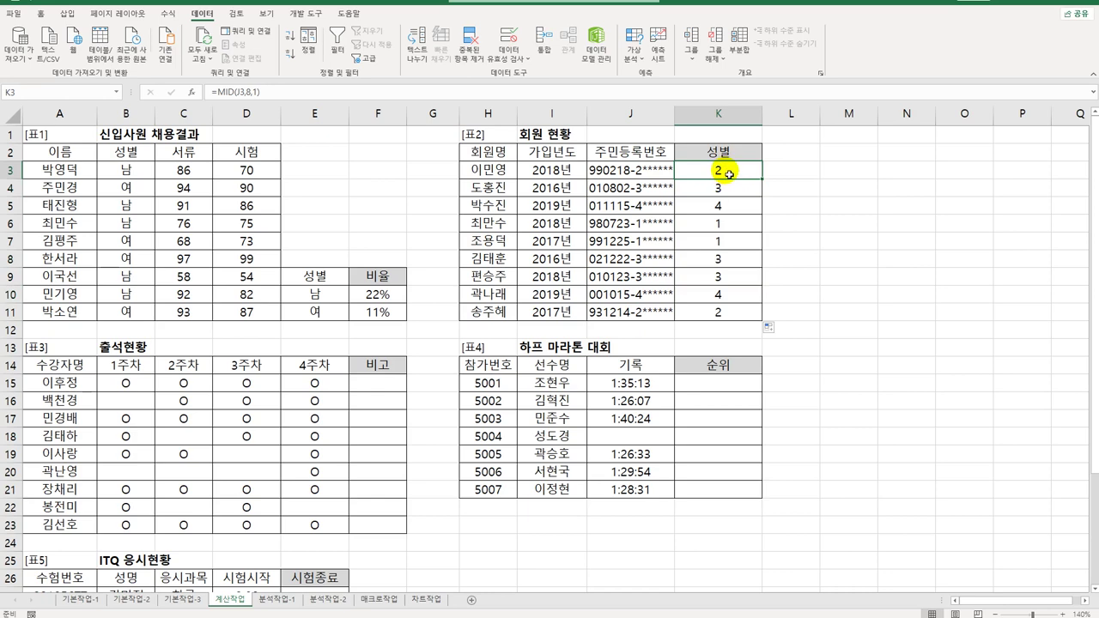
double_click(728, 172)
left_click(684, 171)
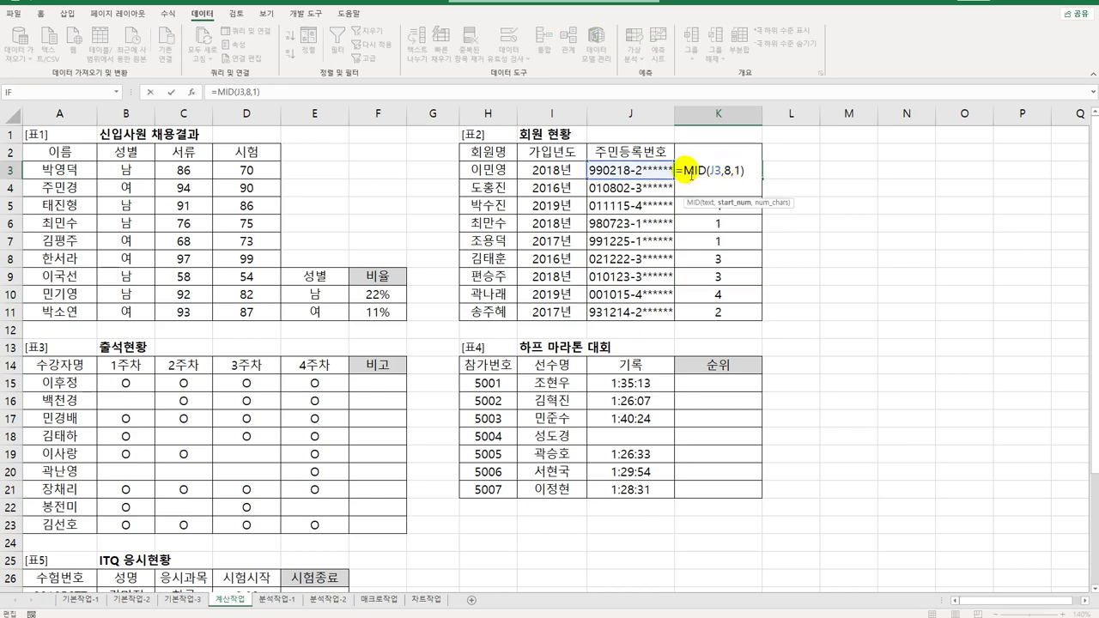
type("mo")
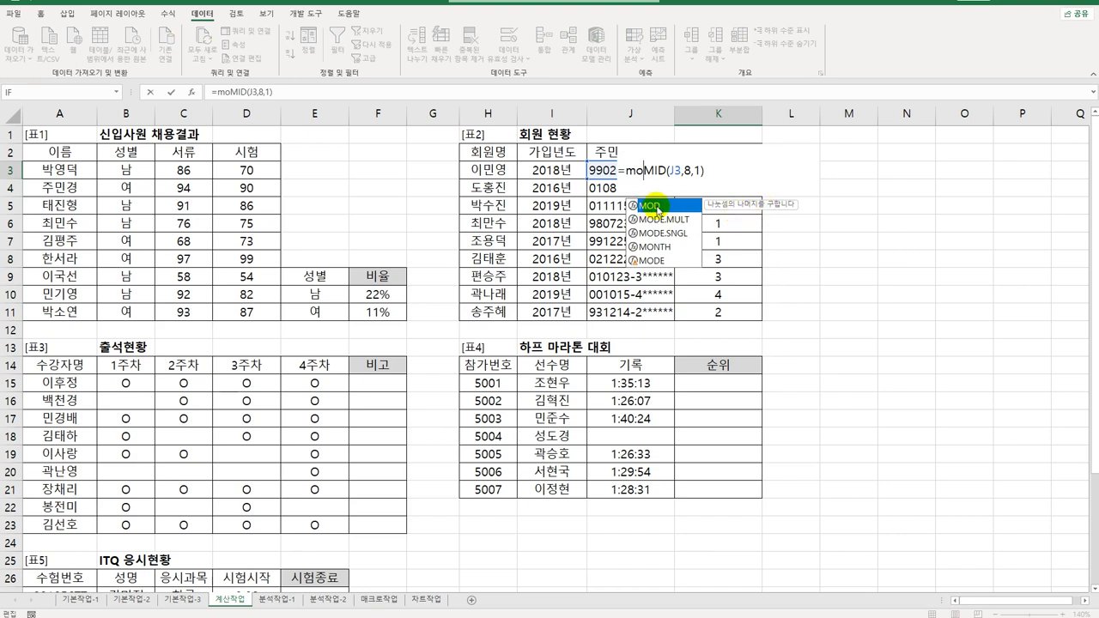
double_click(661, 207)
left_click(726, 172)
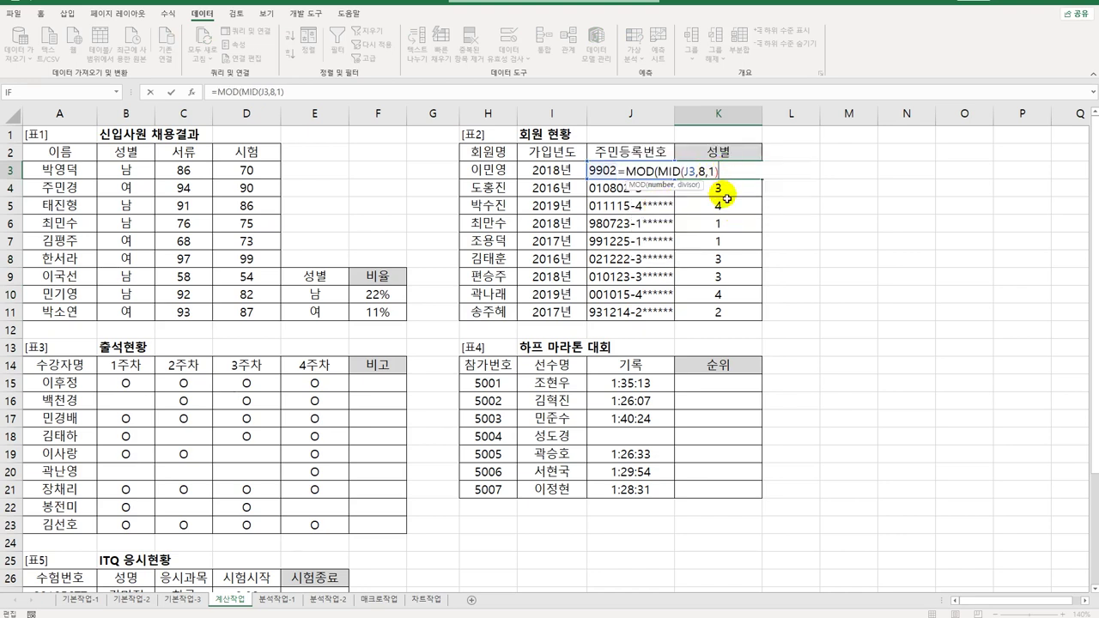
type(",2)")
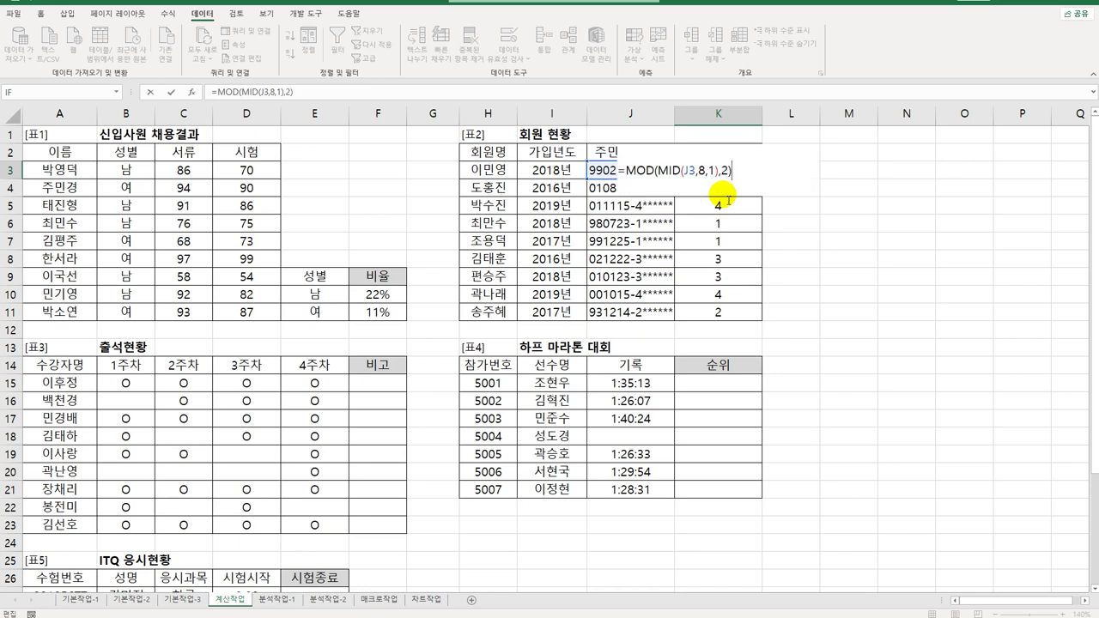
key("ctrl+Return")
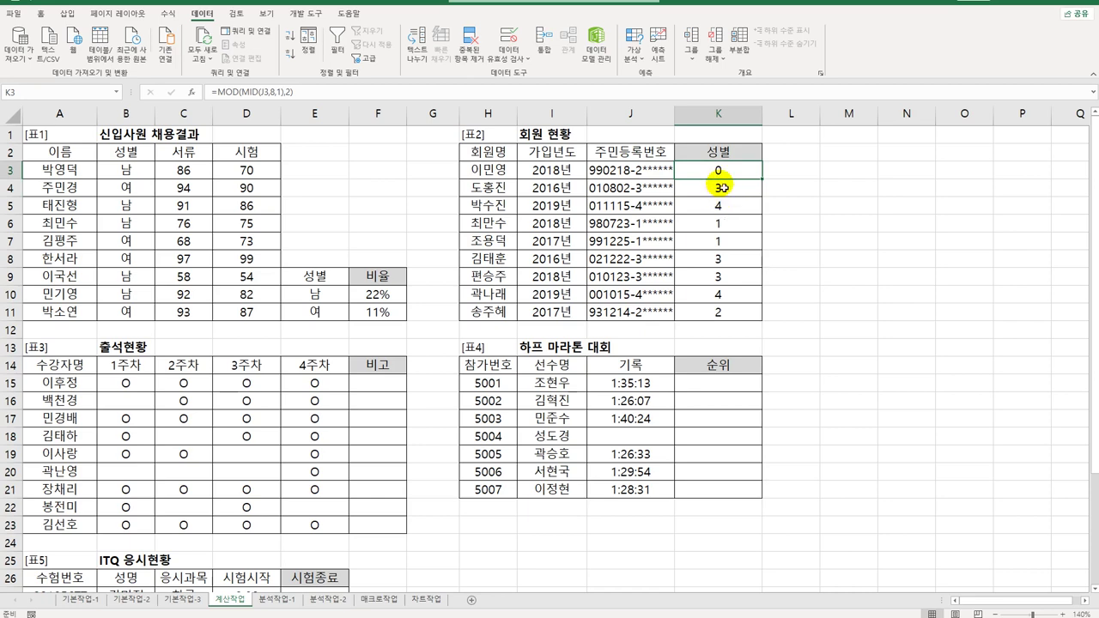
left_click_drag(762, 179, 755, 319)
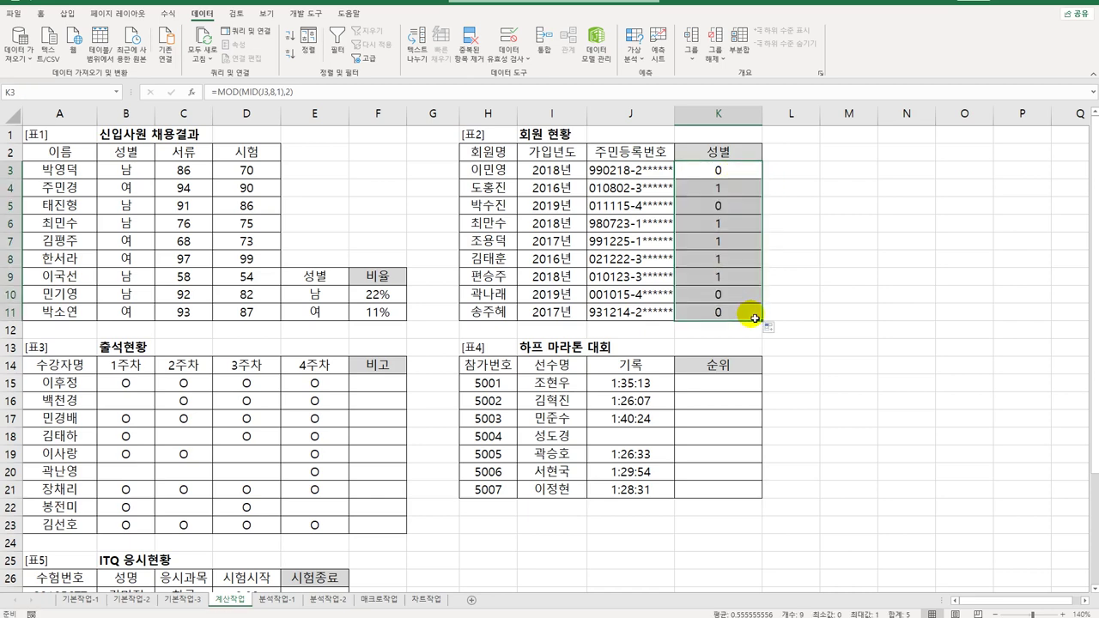
left_click_drag(712, 230, 709, 274)
left_click(716, 225)
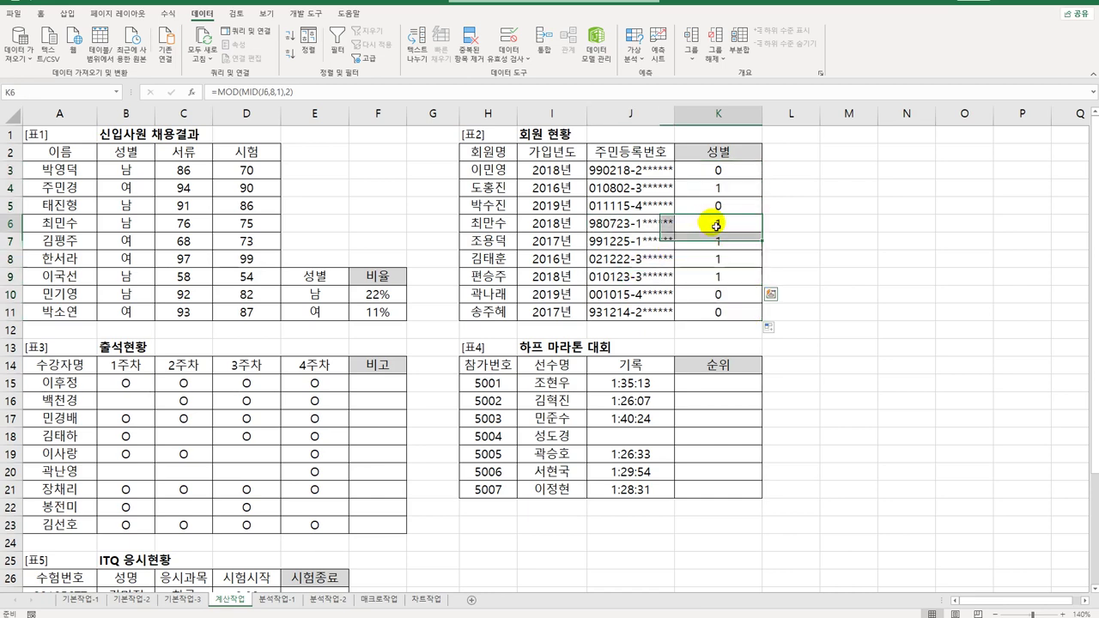
left_click_drag(715, 225, 717, 276)
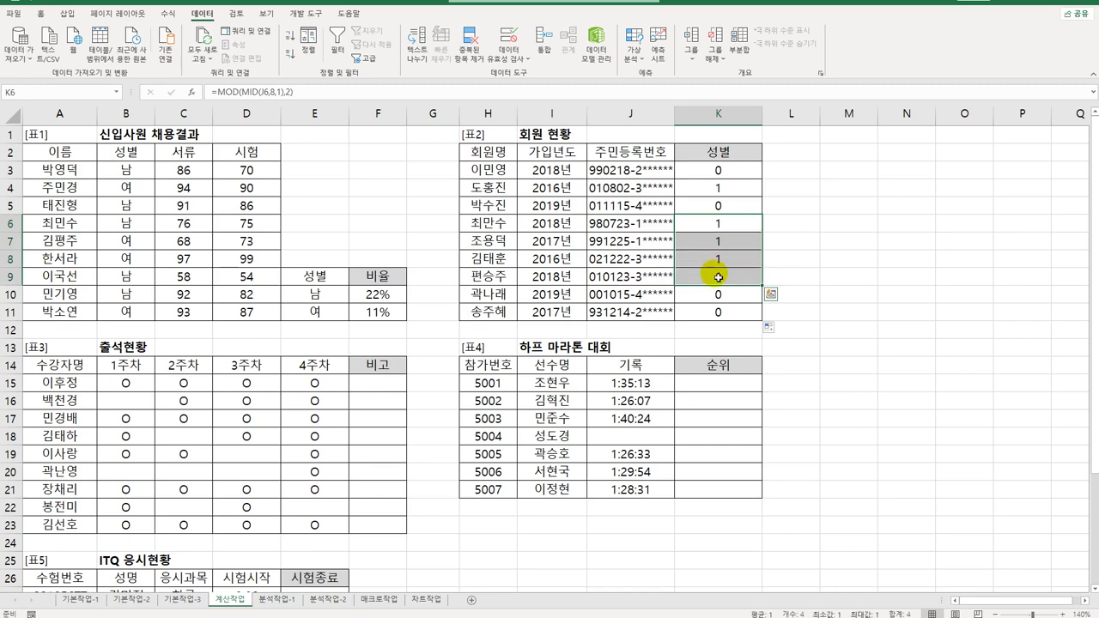
left_click(729, 170)
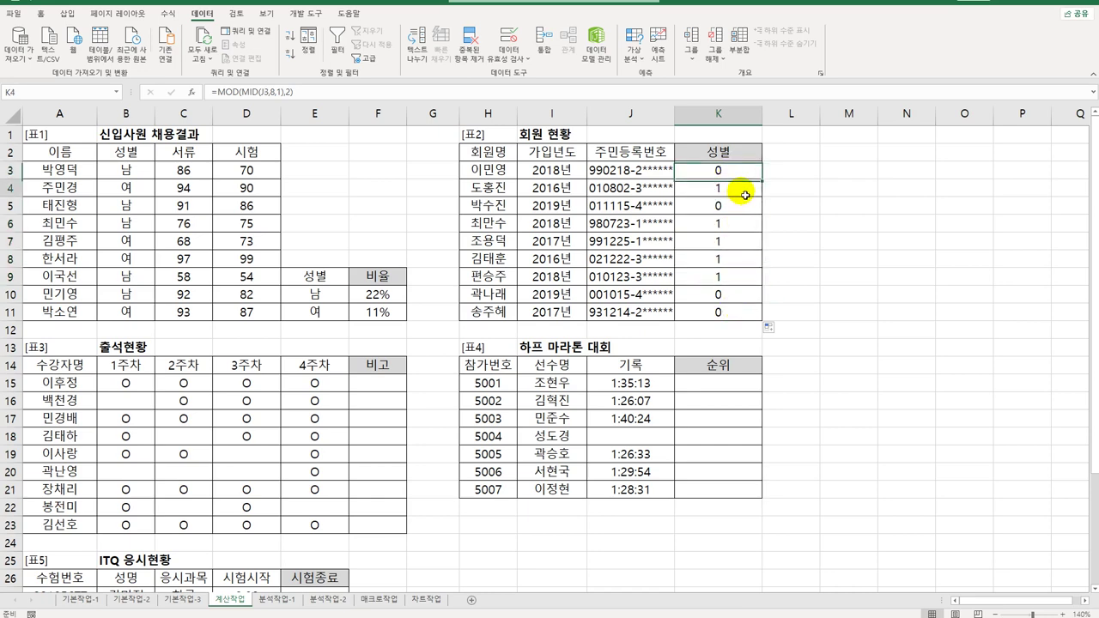
left_click(738, 226)
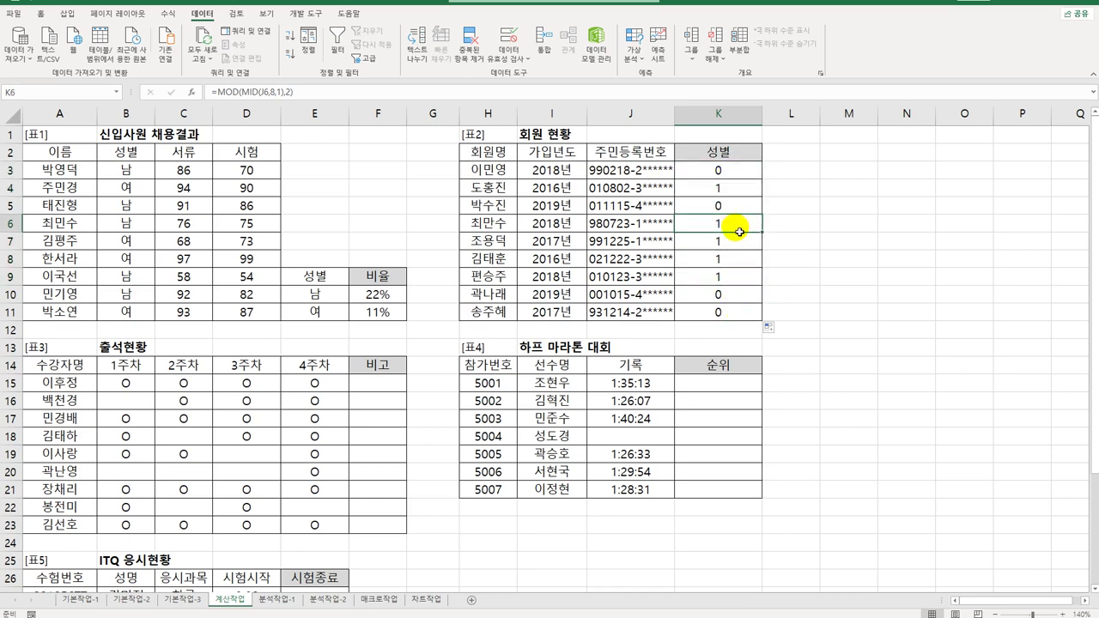
Step: Wrap the formula in K3 in an IF function with the logical test MOD(MID(J3,8,1),2)=1
left_click(736, 172)
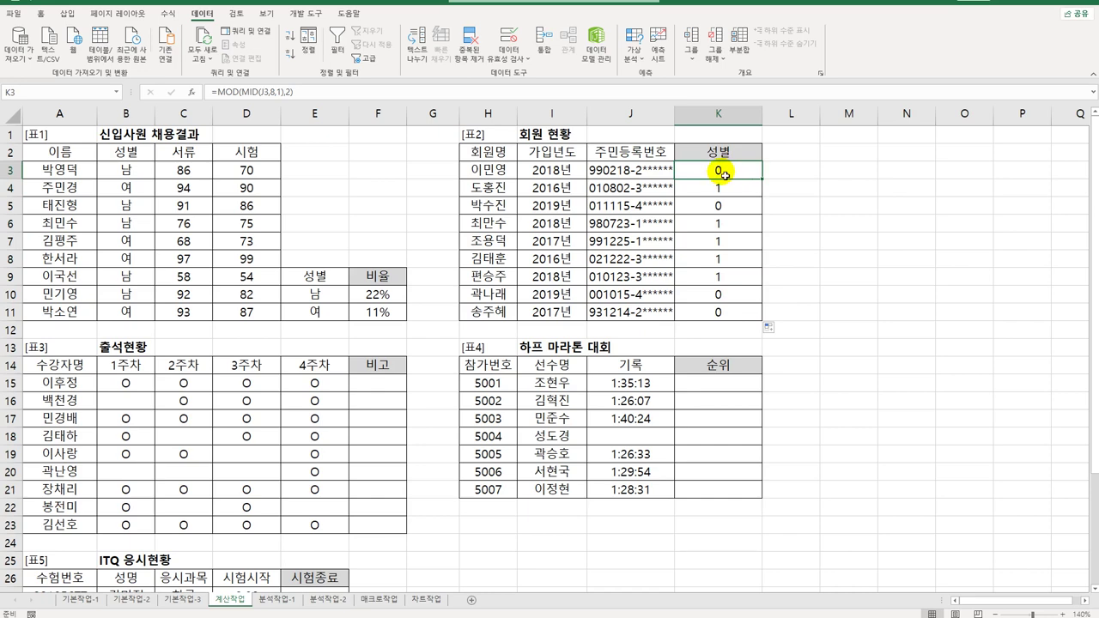
double_click(726, 174)
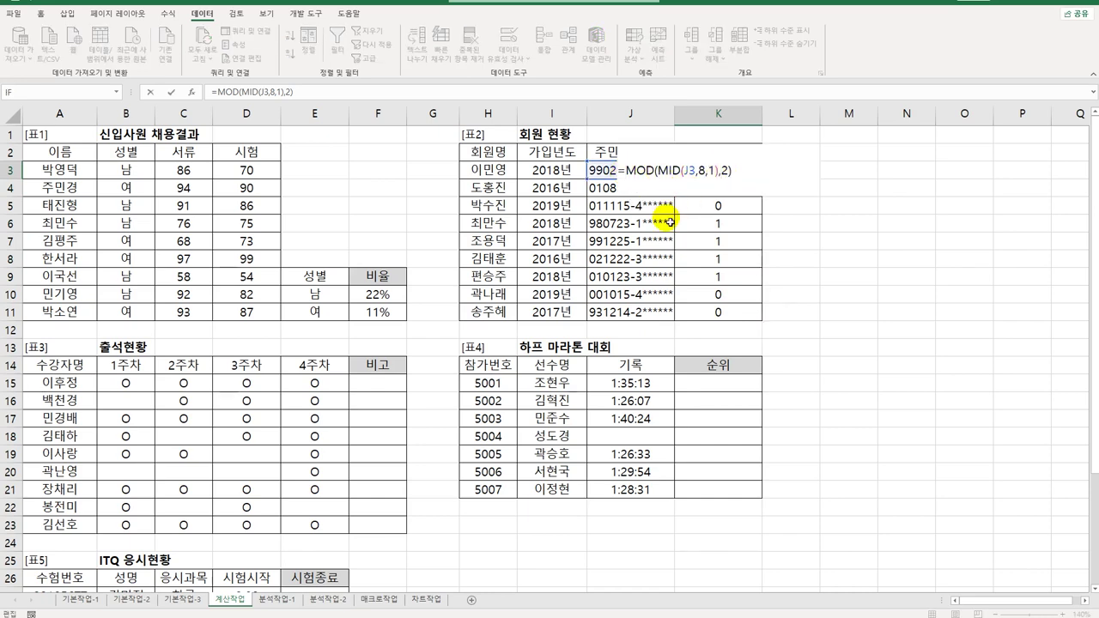
type("IF(")
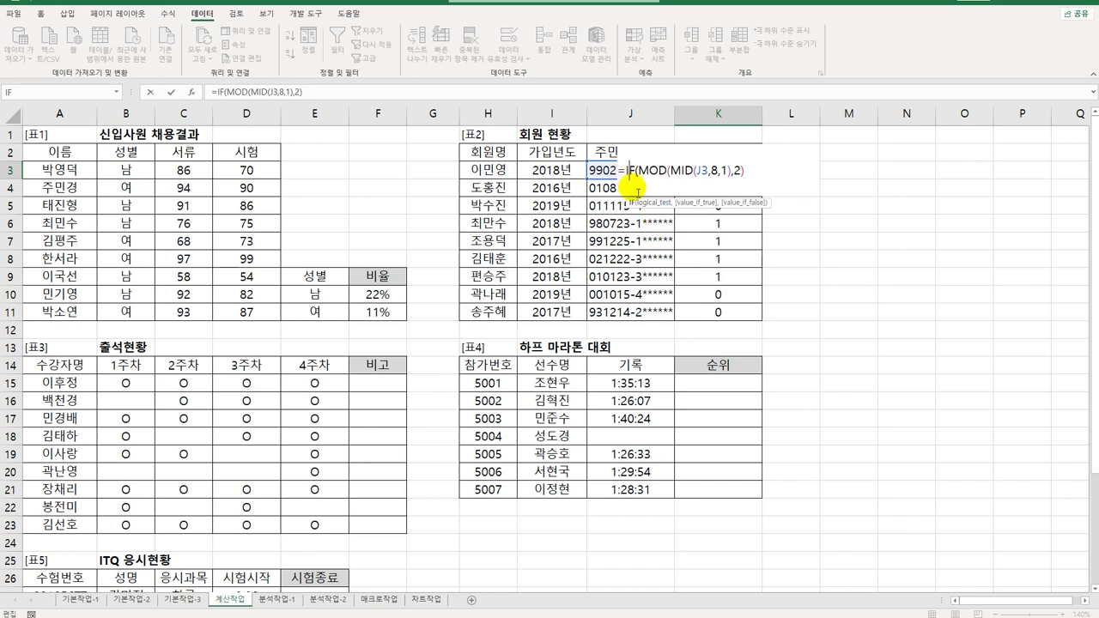
left_click(192, 92)
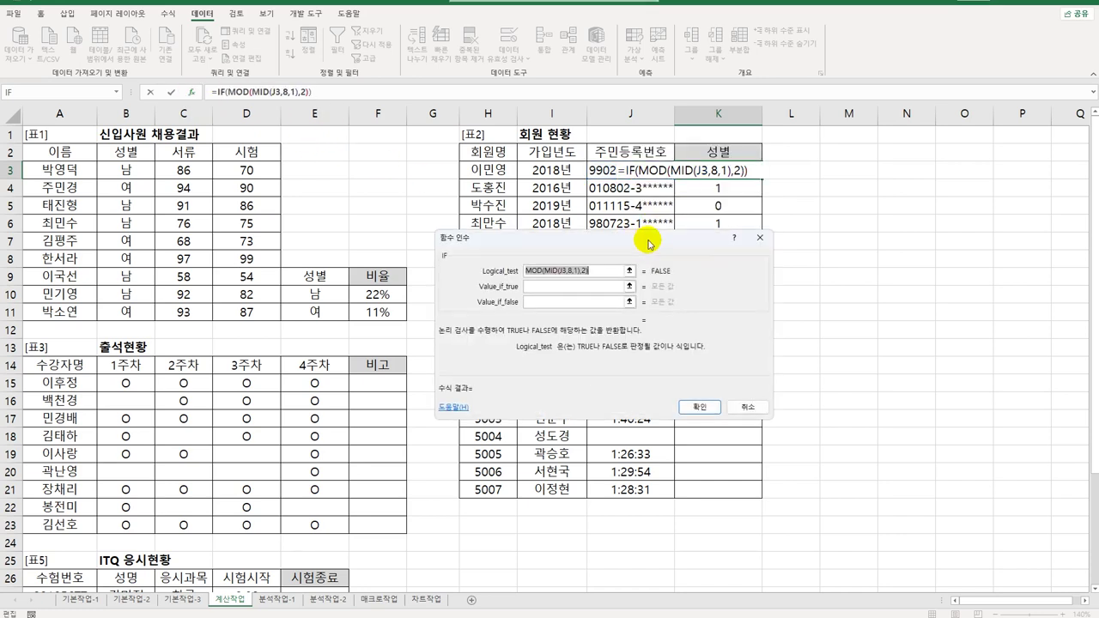
left_click(609, 273)
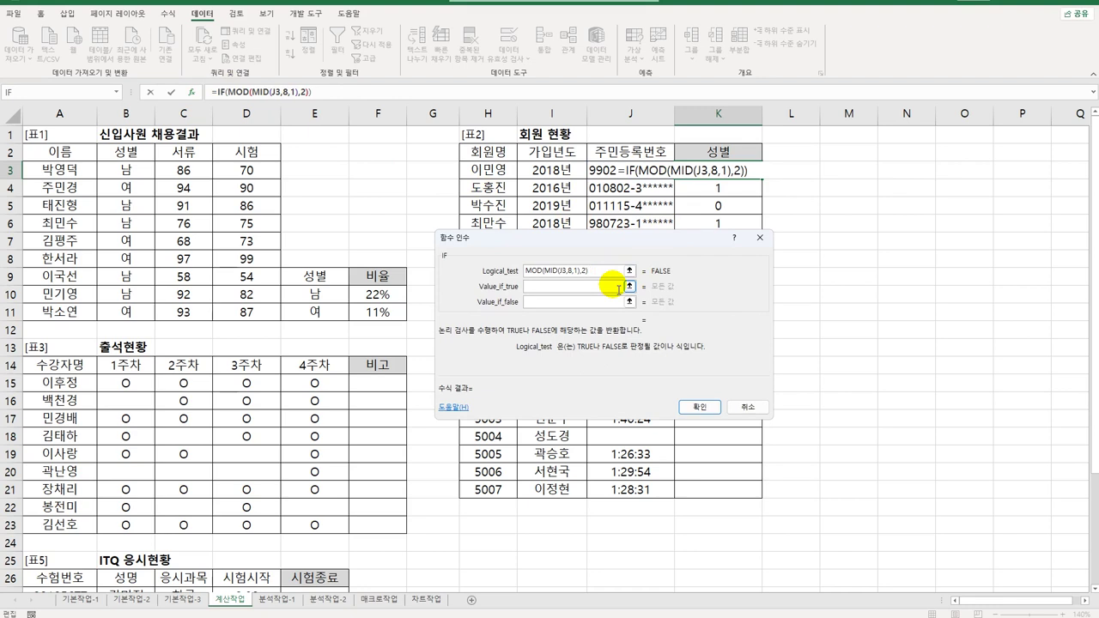
type("=1")
Step: Set the IF function's true value to "남자" and false value to "여자", and fill the formula down to K11
left_click(616, 288)
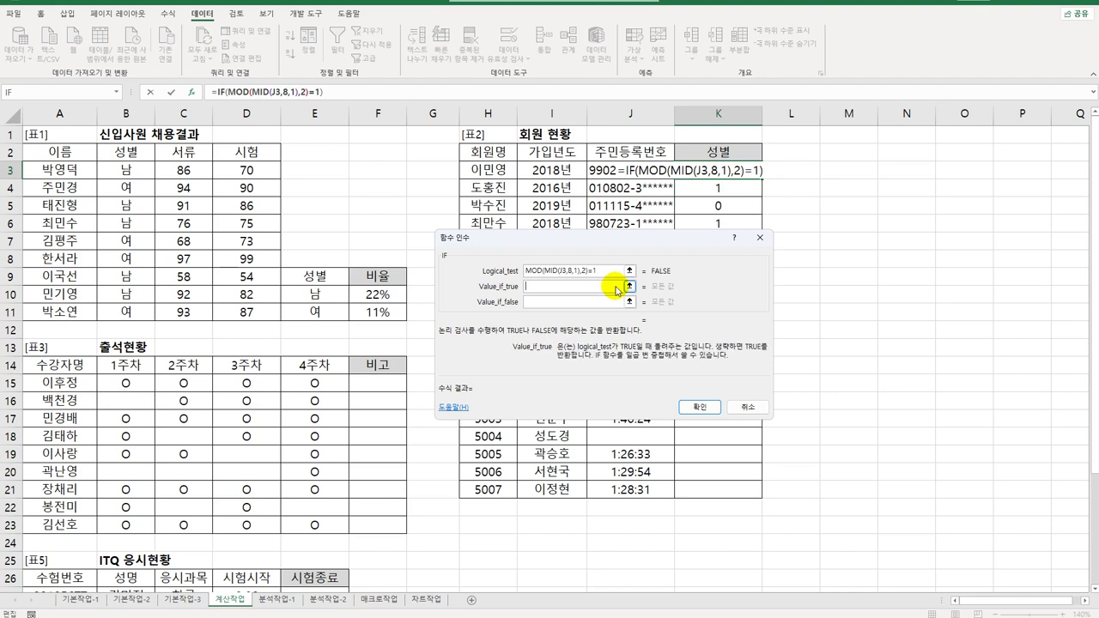
type("남ㅈㅏ")
key("Tab")
type("여자")
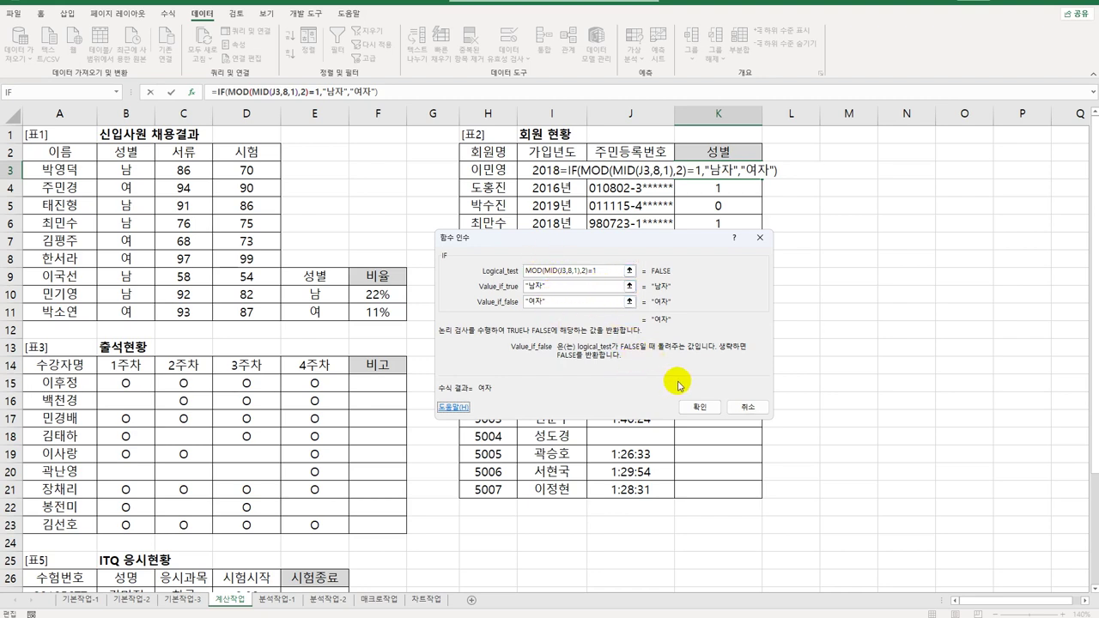
left_click(705, 407)
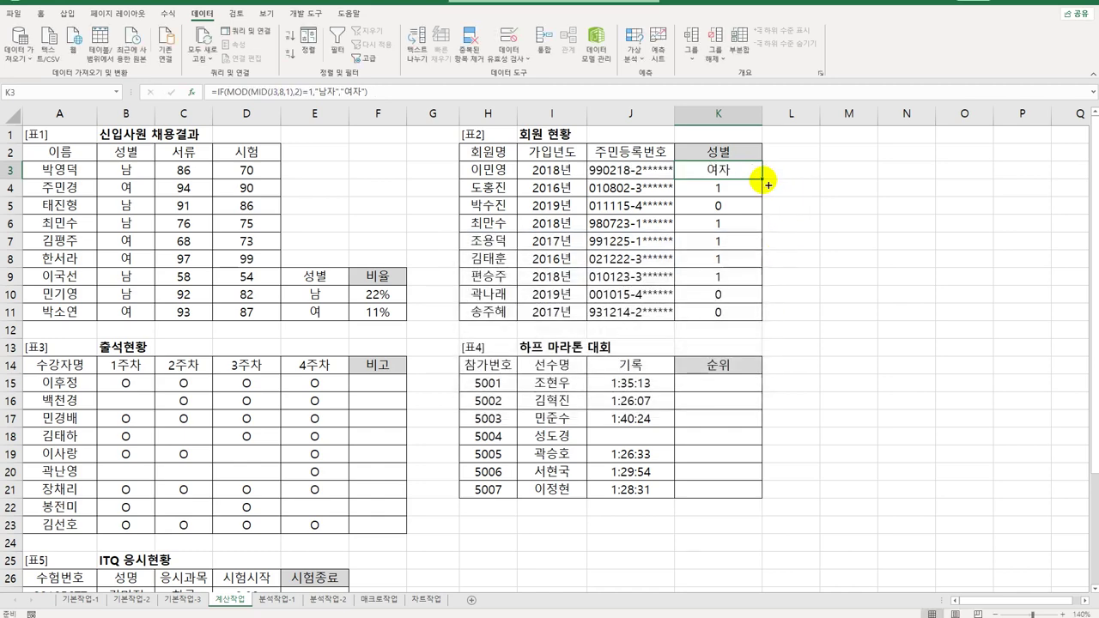
left_click_drag(763, 178, 764, 323)
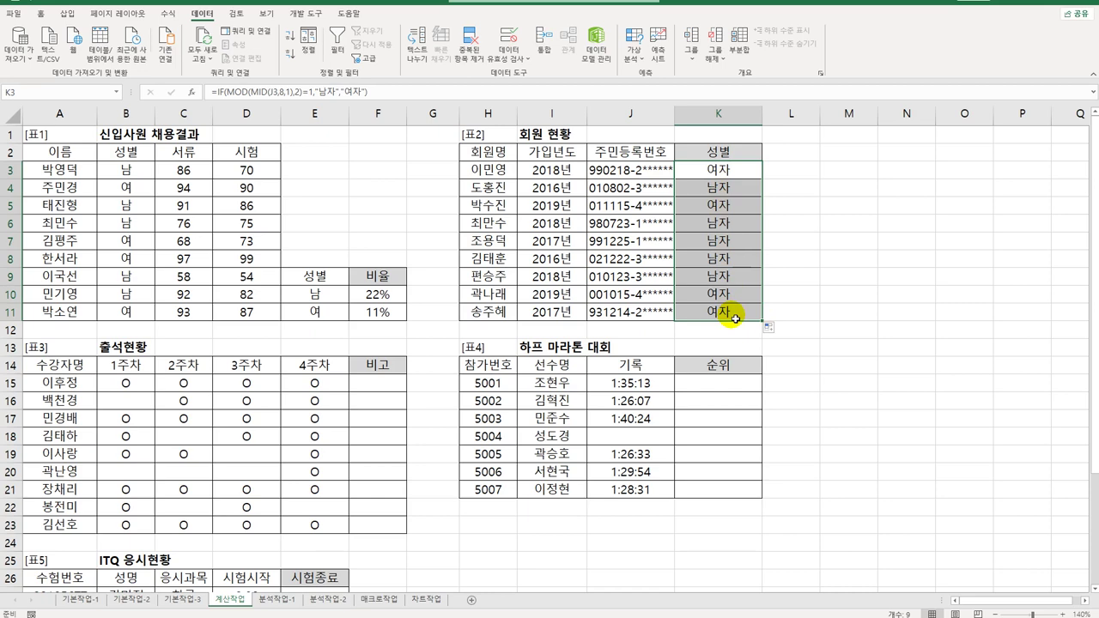
left_click(393, 381)
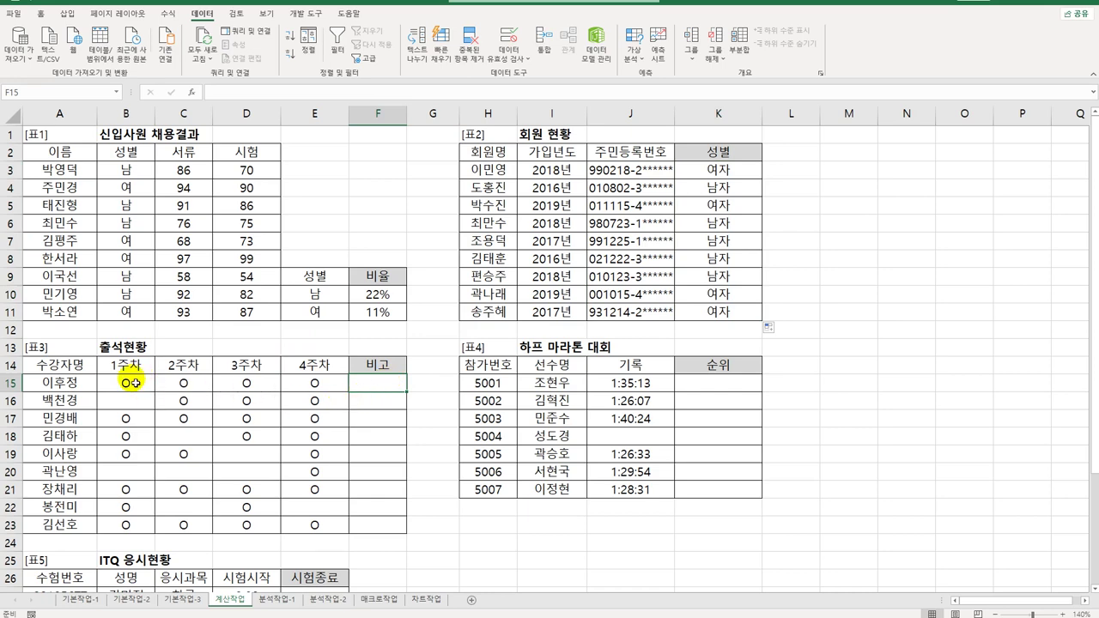
mouse_move(130, 383)
left_mouse_down()
mouse_move(315, 481)
mouse_move(316, 530)
left_mouse_up()
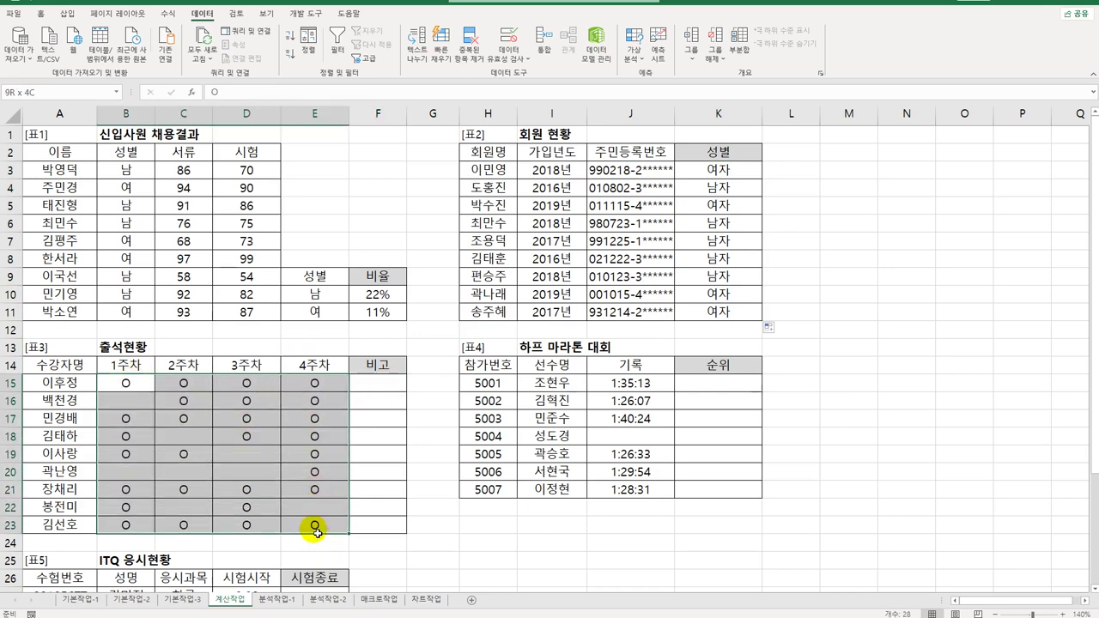
left_click_drag(371, 387, 375, 526)
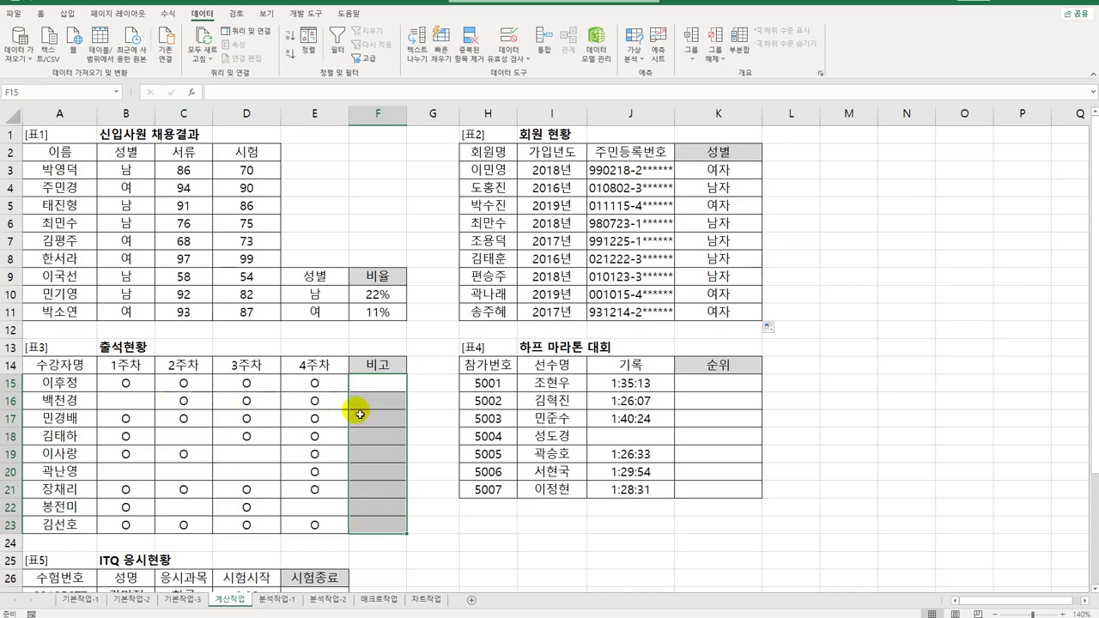
Step: In the 비고 column of 표3, enter =COUNTA(B15:E15) in F15 and fill it down to F23
left_click(386, 391)
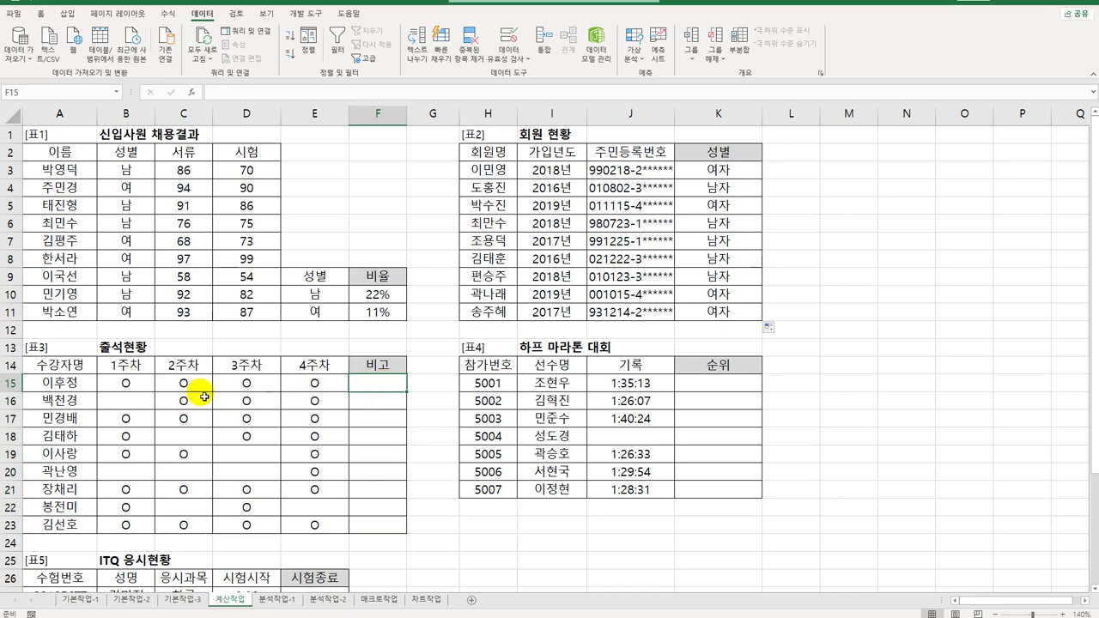
type("=")
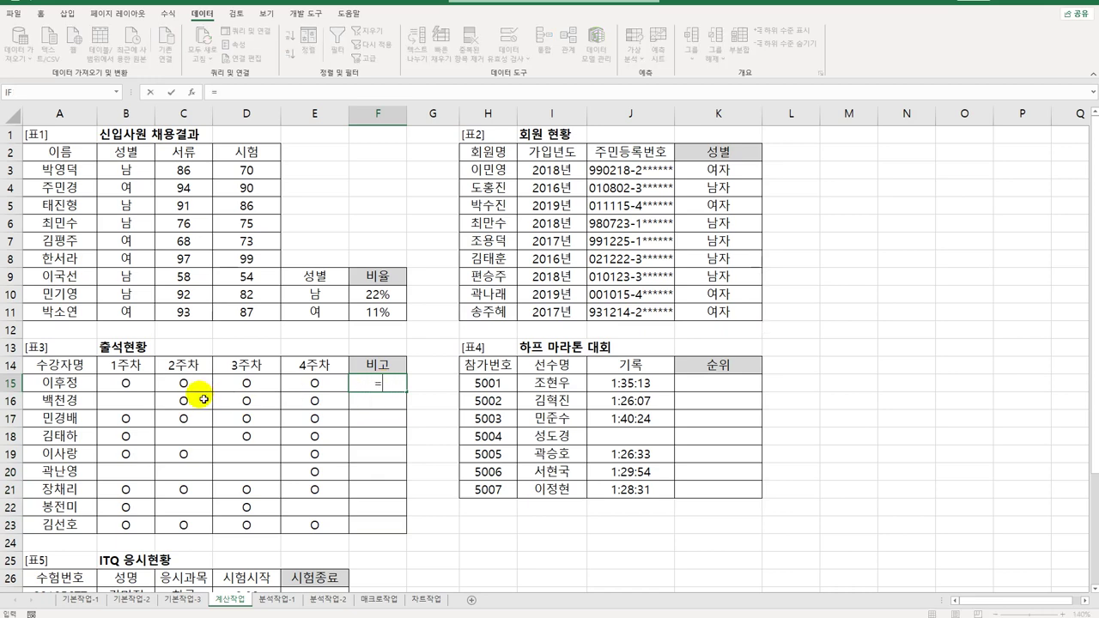
type("co")
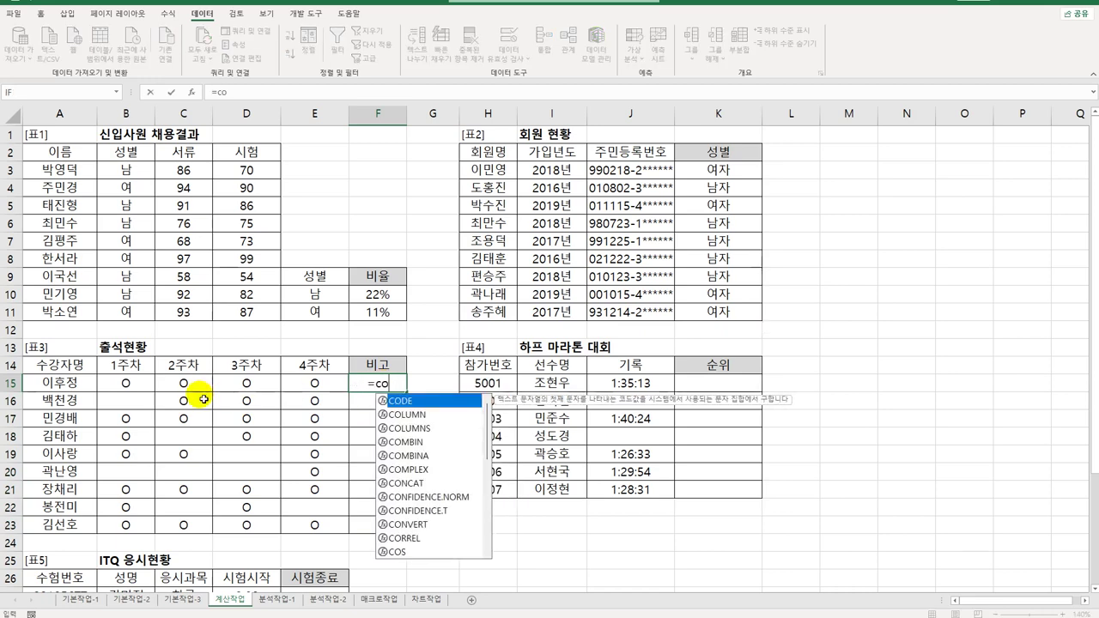
type("u")
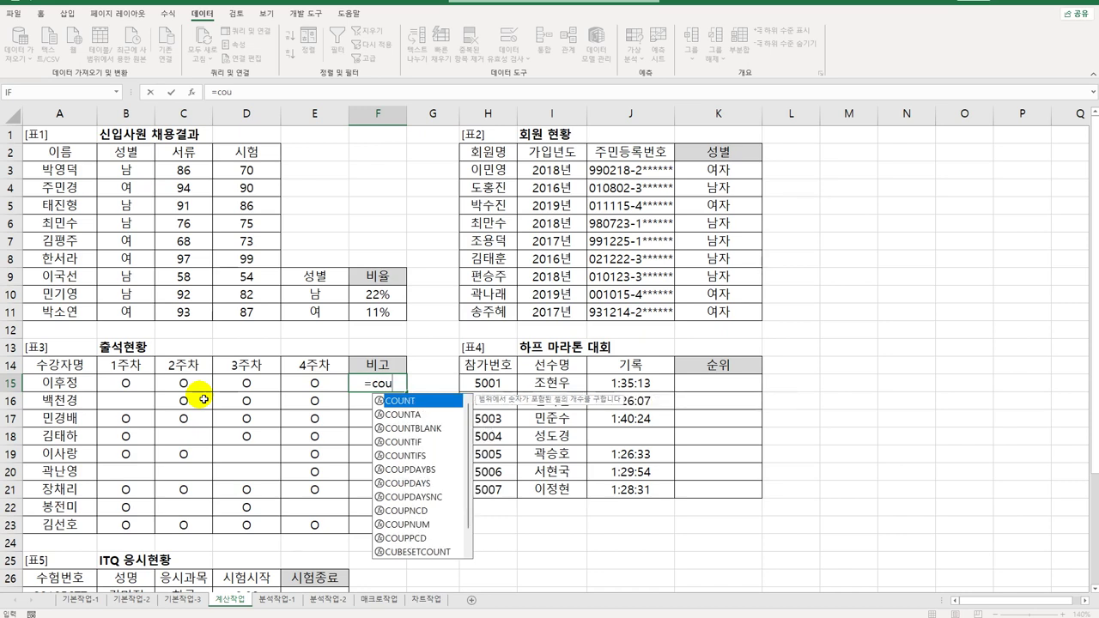
key("Down")
key("Tab")
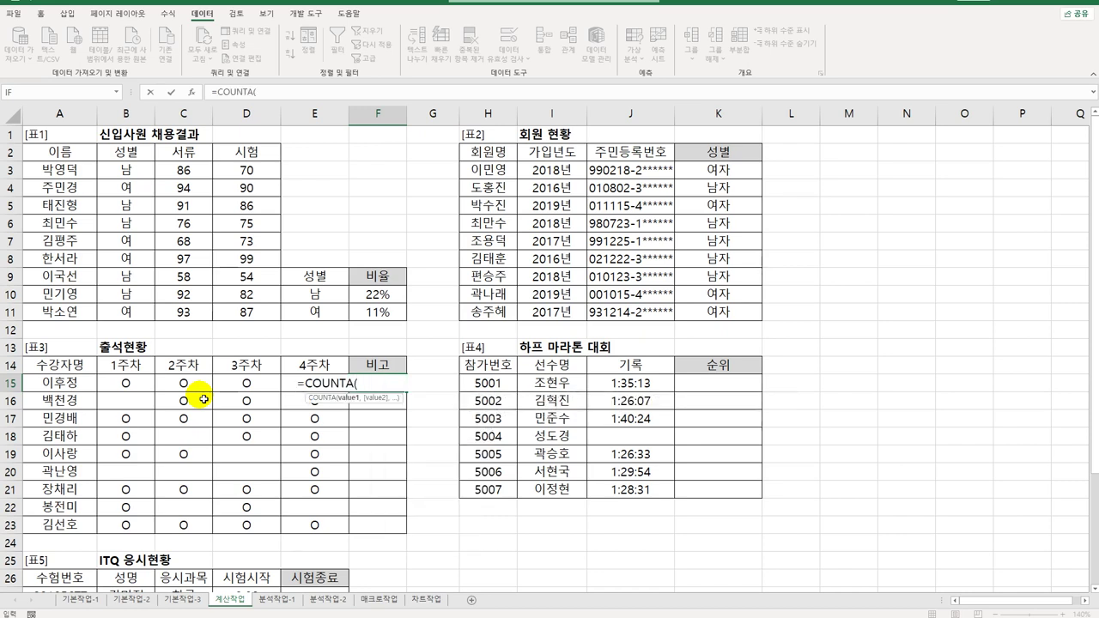
left_click_drag(124, 386, 323, 395)
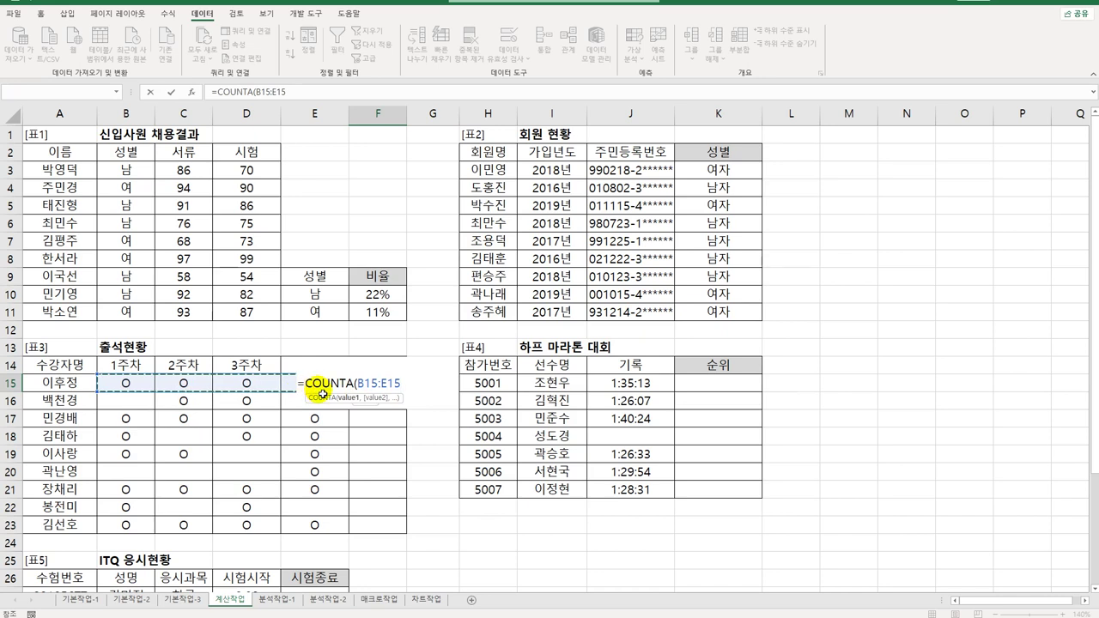
type(")")
key("Return")
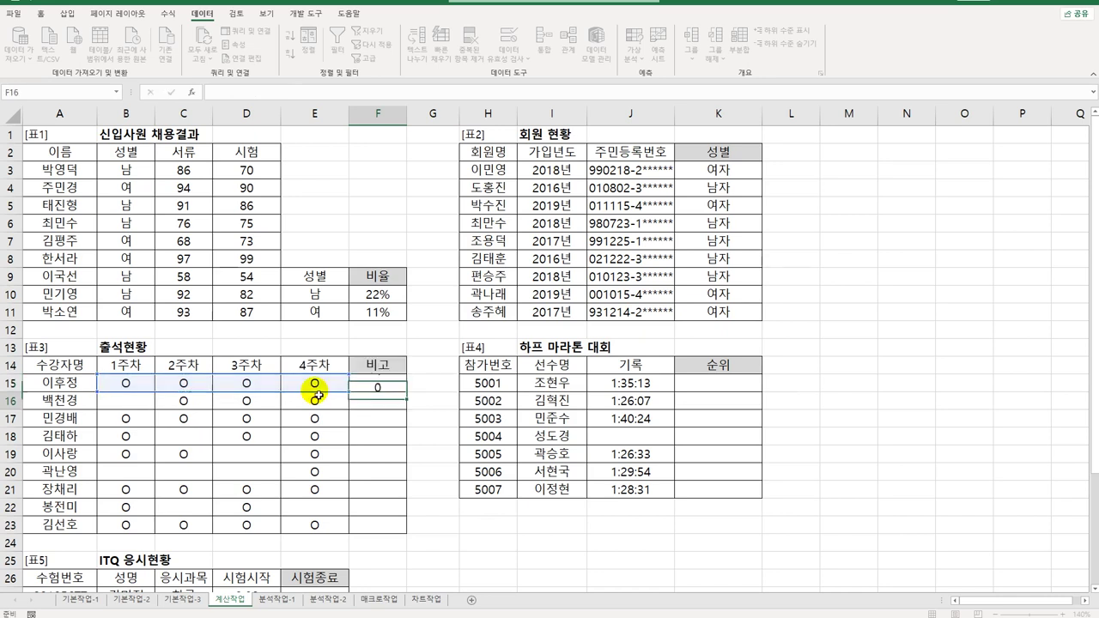
left_click(395, 384)
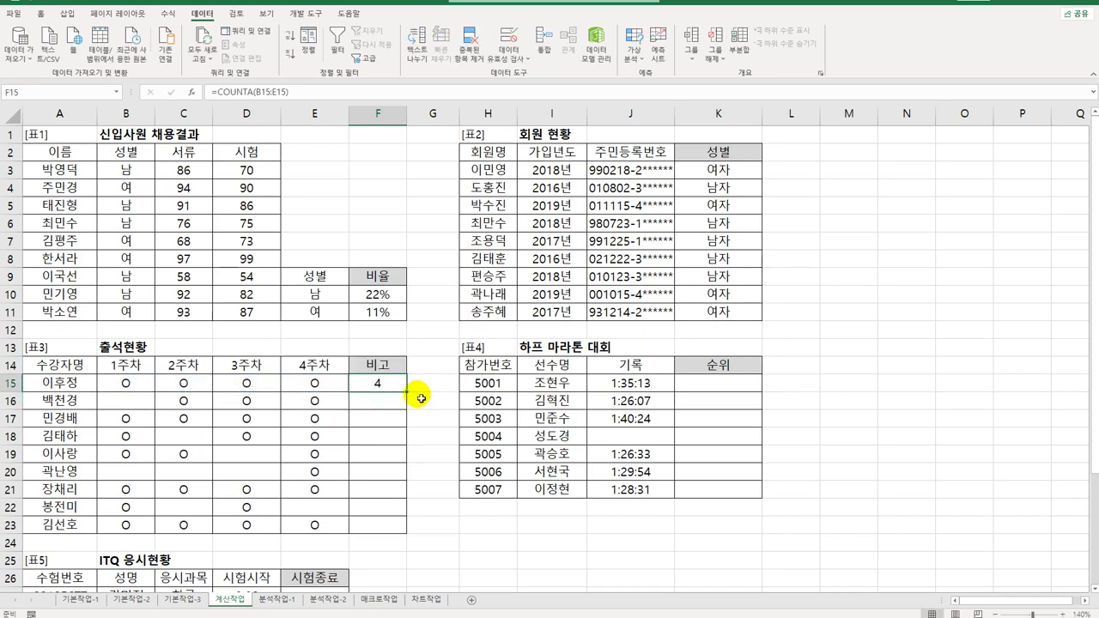
left_click_drag(406, 393, 399, 527)
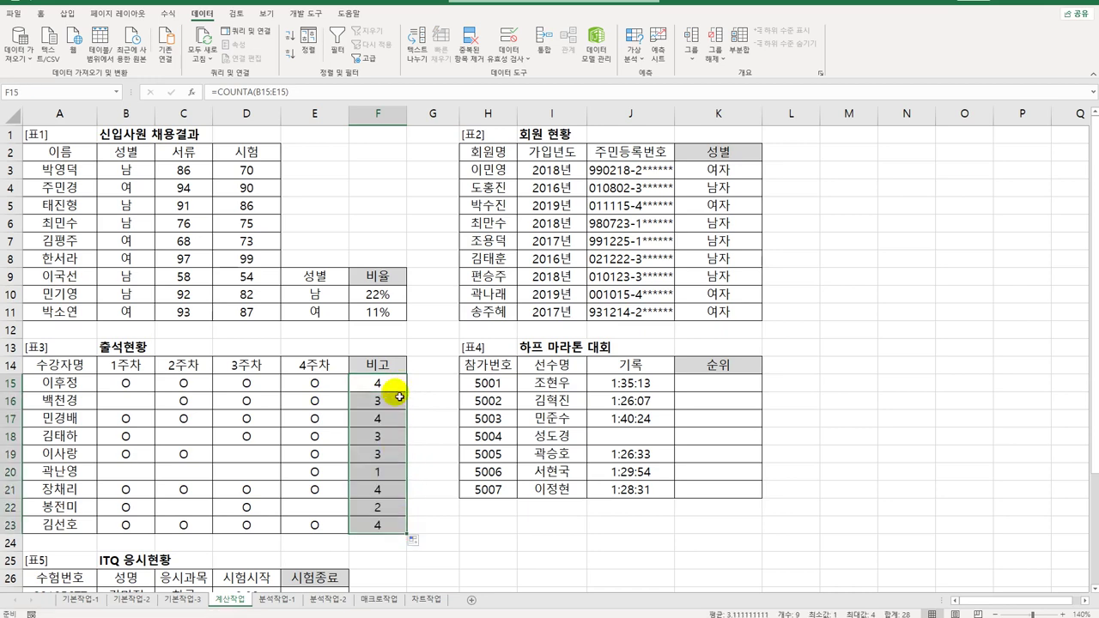
left_click(378, 475)
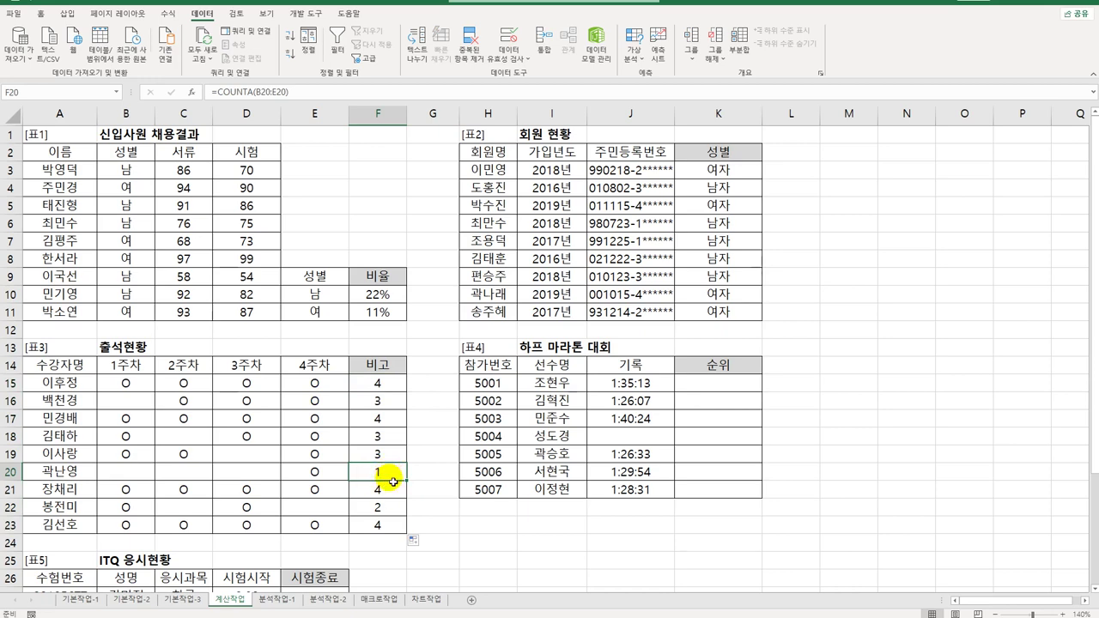
left_click(391, 509)
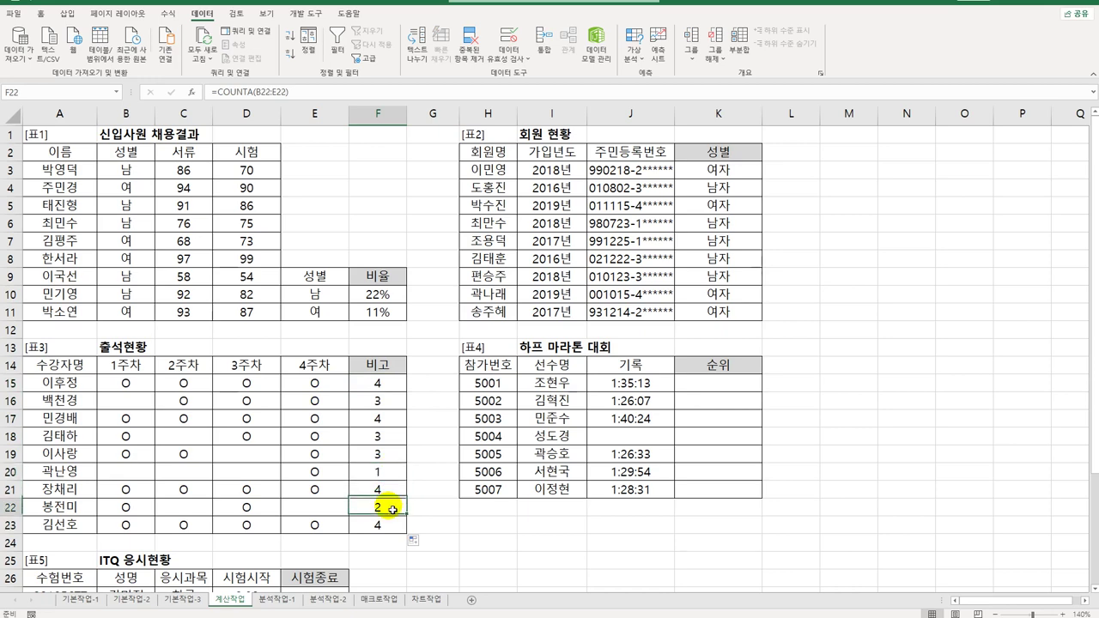
left_click(394, 460)
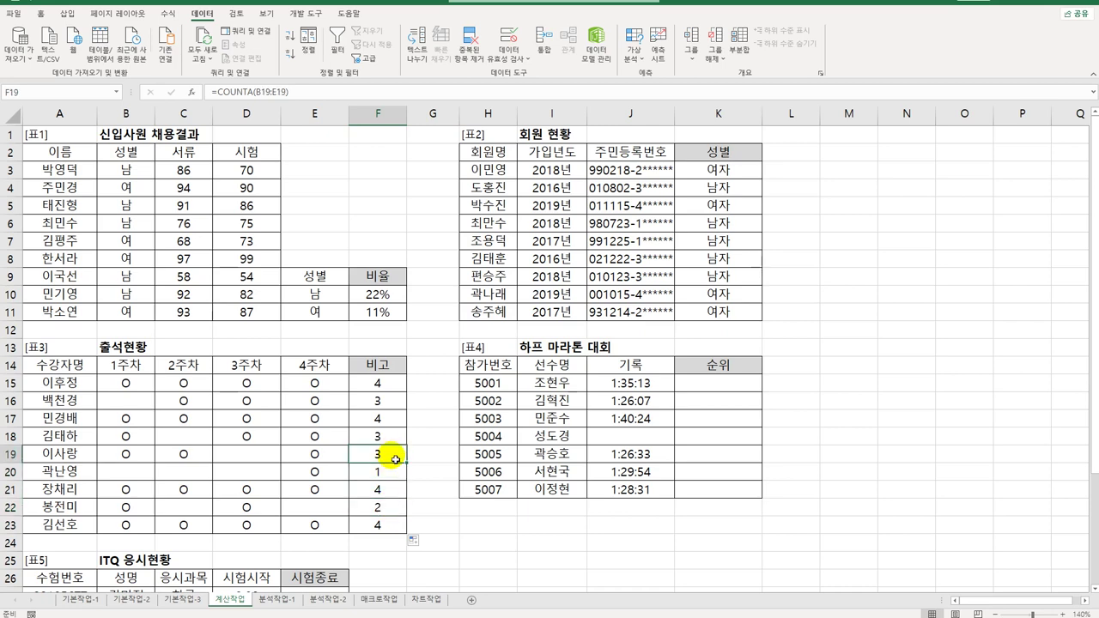
Step: Wrap the formula in F15 in a CHOOSE function with COUNTA(B15:E15) as the index number and open its function arguments
left_click(401, 424)
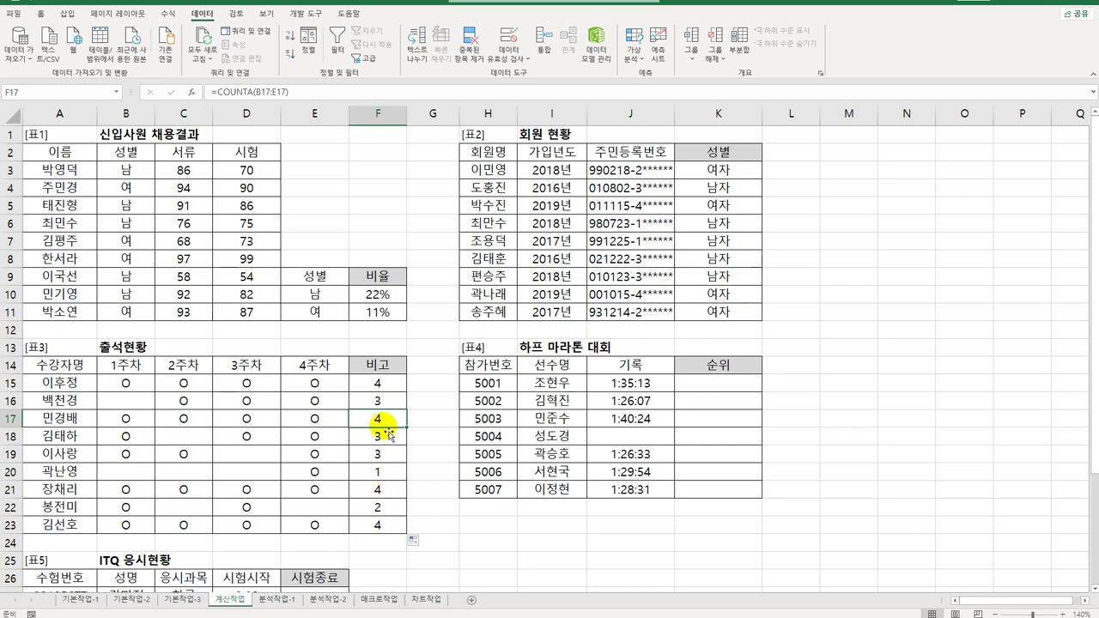
left_click(389, 383)
double_click(388, 383)
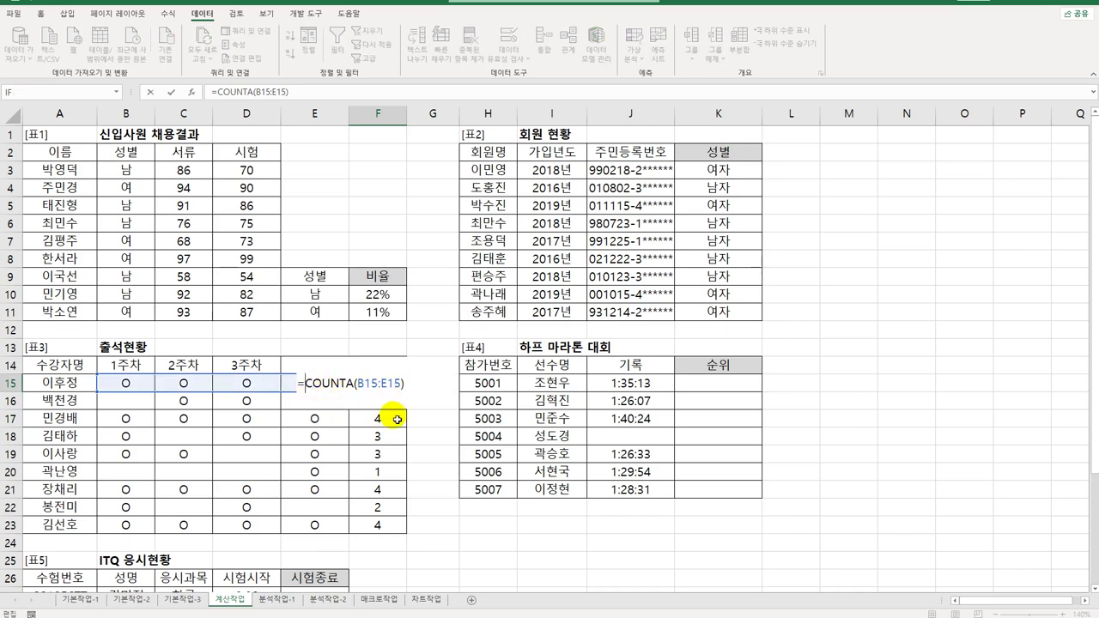
key("Home")
key("Right")
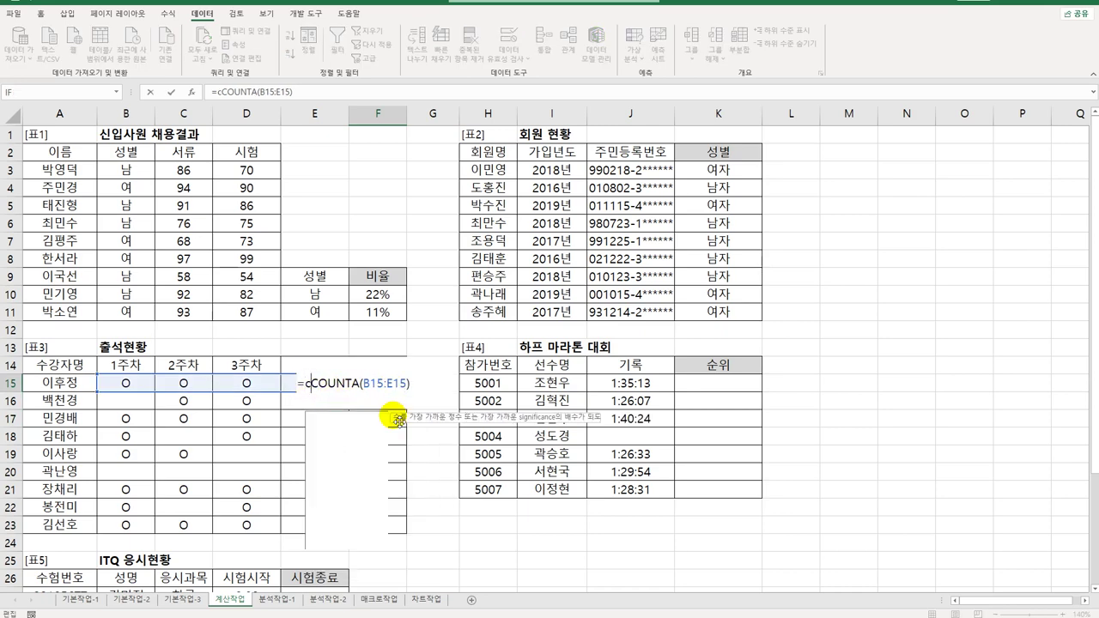
type("cho")
key("Tab")
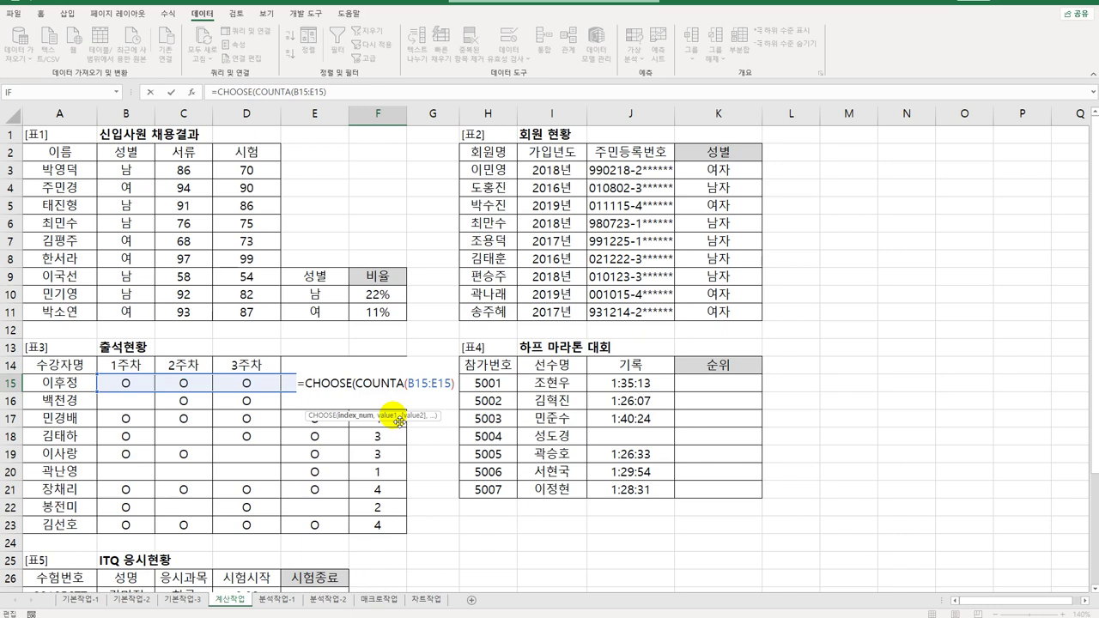
left_click(330, 383)
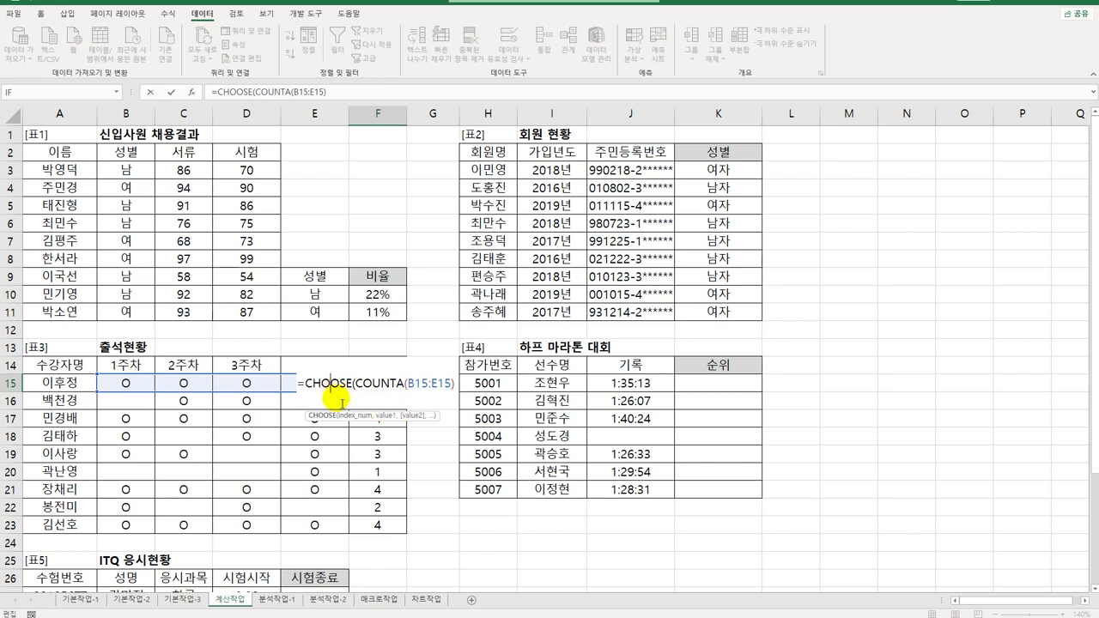
left_click(190, 91)
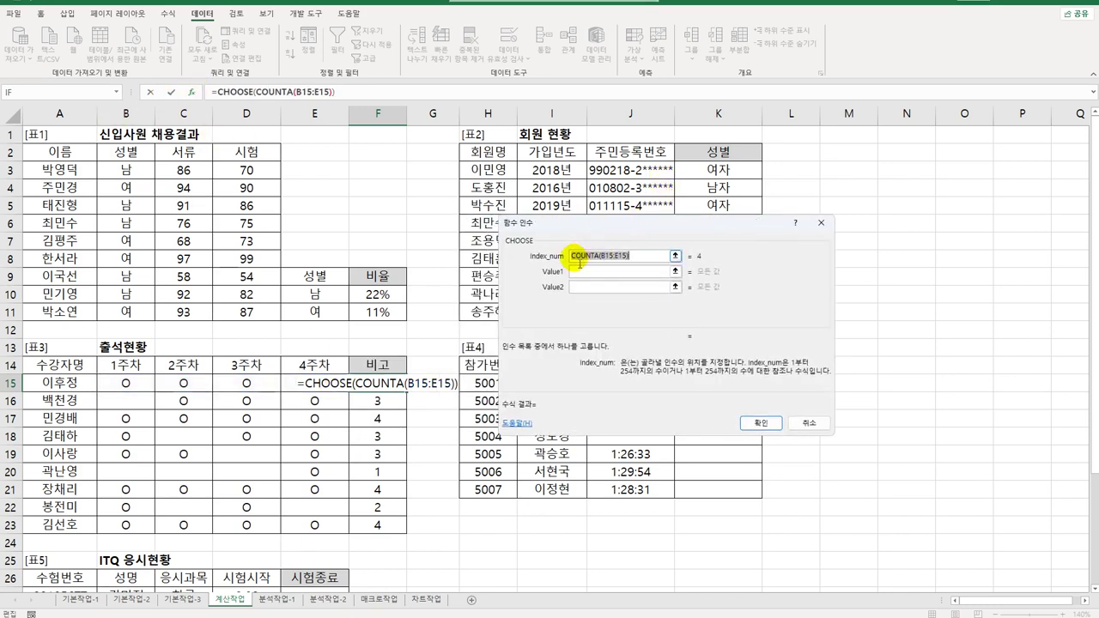
Step: Set the CHOOSE values to "D", "C", "B" and "A" in order, and fill the formula down the 비고 column to F23
left_click(595, 273)
key("Tab")
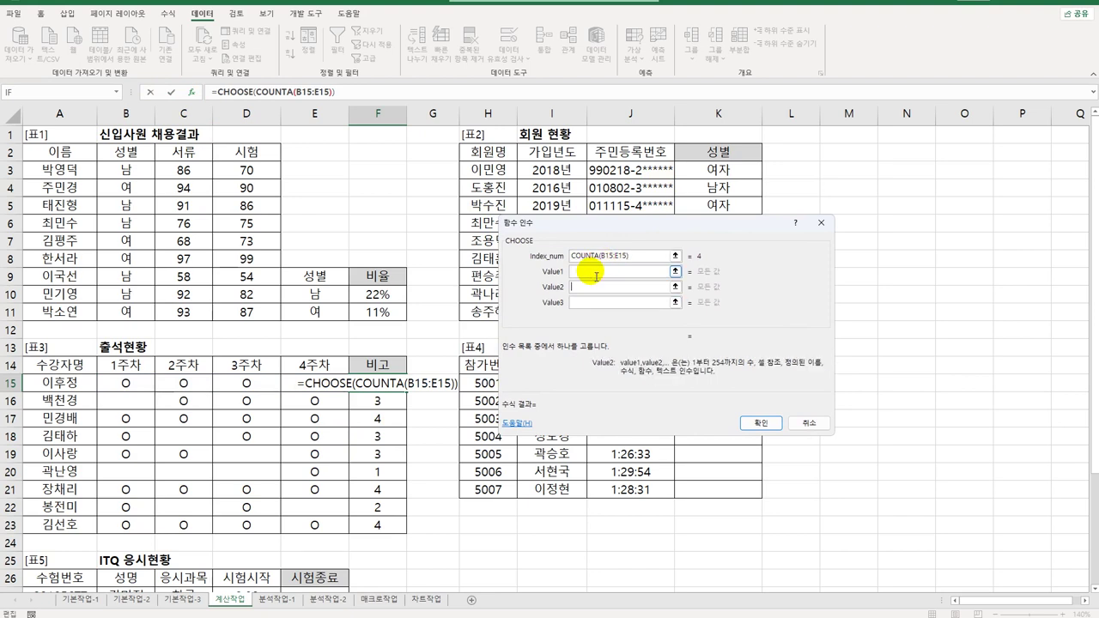
left_click(593, 274)
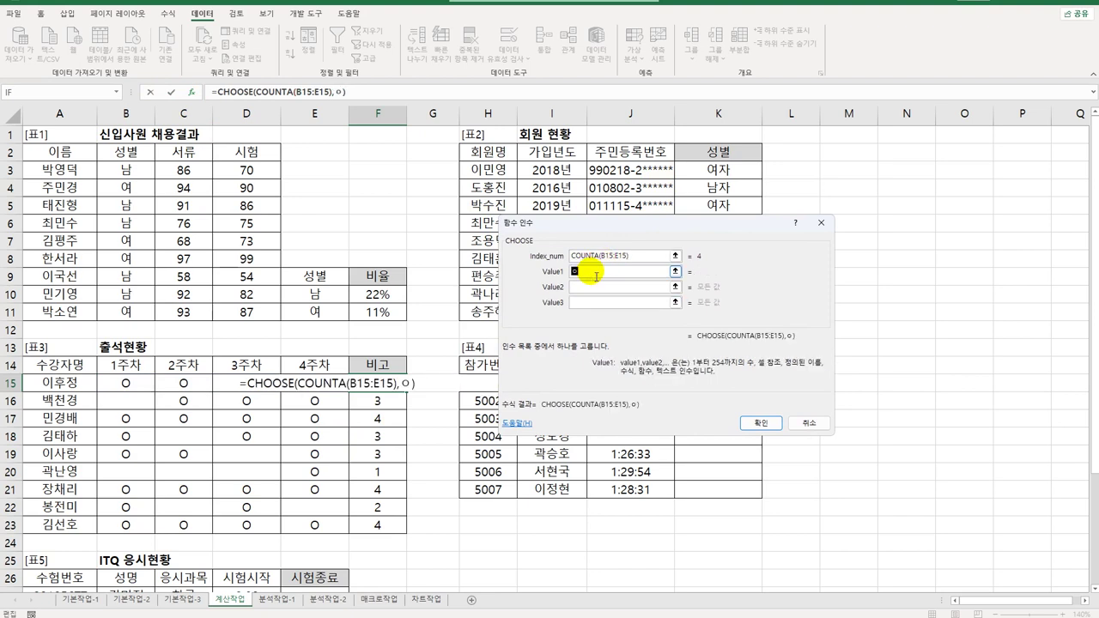
key("Tab")
type("C")
key("Tab")
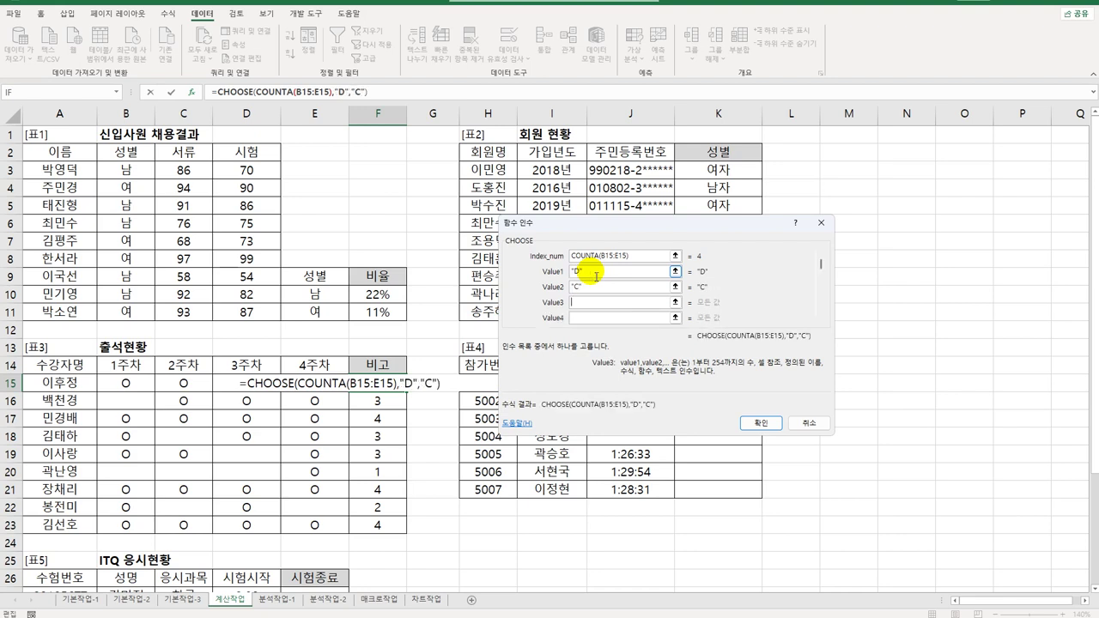
type("B")
key("Tab")
type("A")
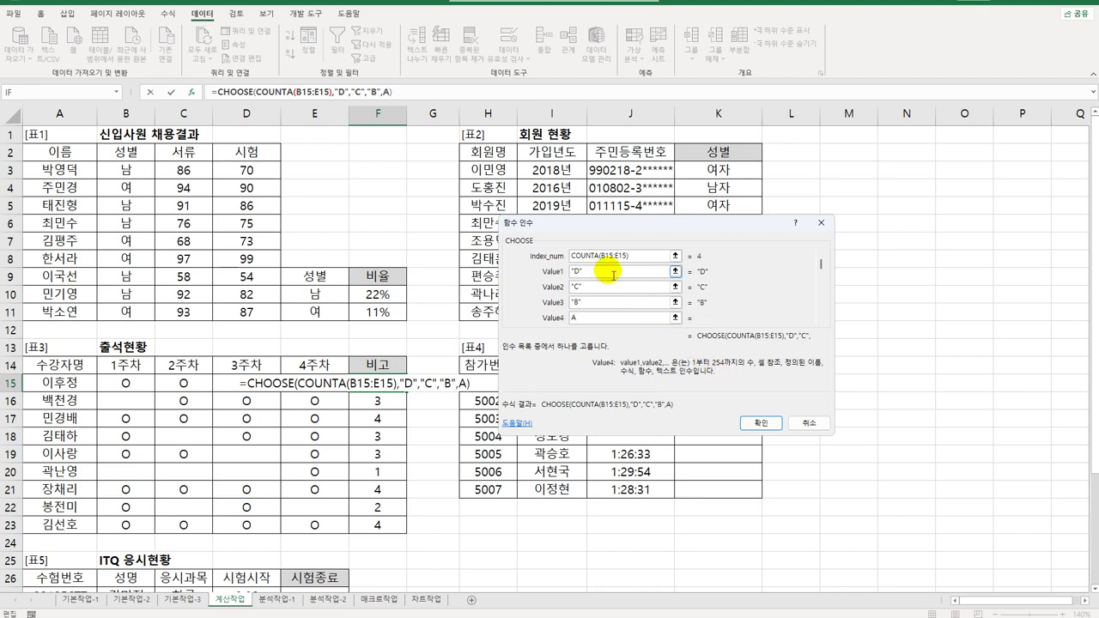
left_click(762, 423)
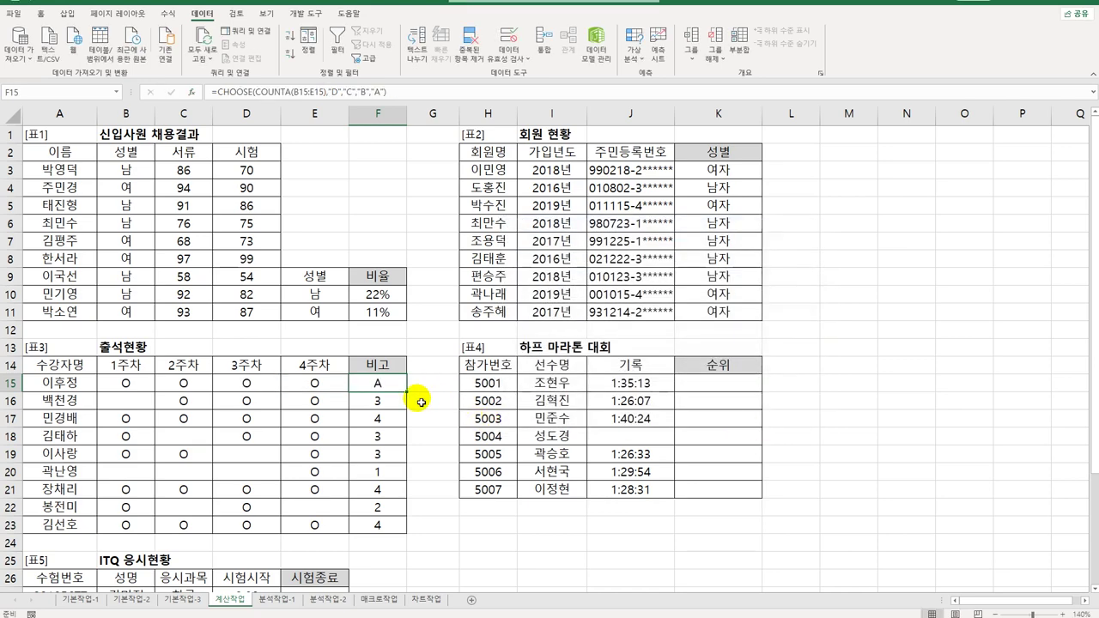
left_click_drag(409, 394, 403, 524)
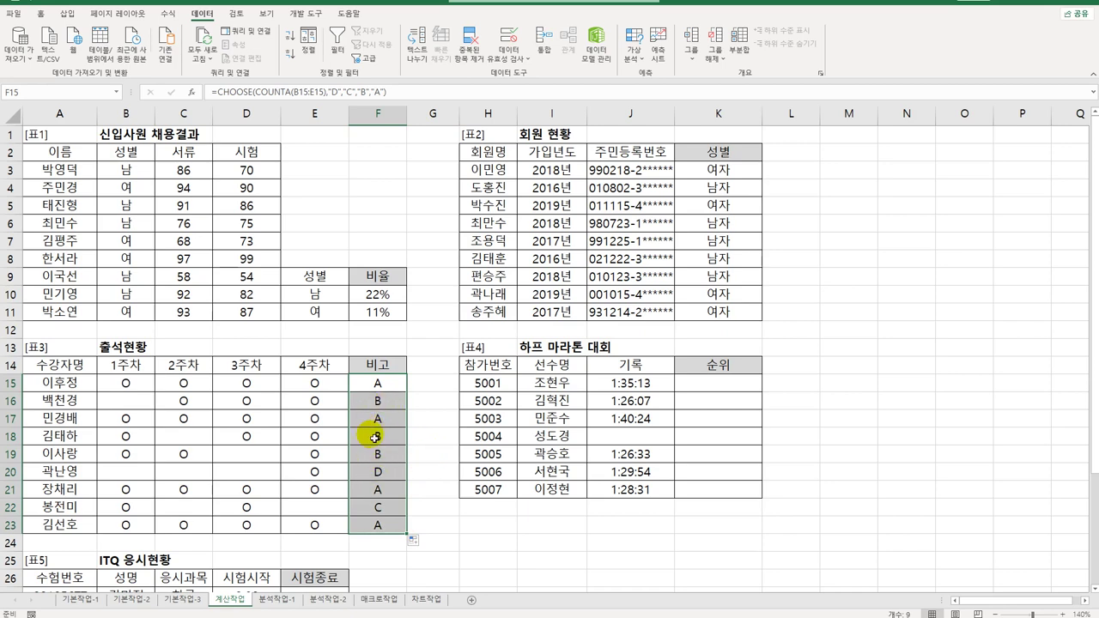
Step: Start a RANK.EQ formula in K15 of the 순위 column in 표4 and open its function arguments
left_click(732, 384)
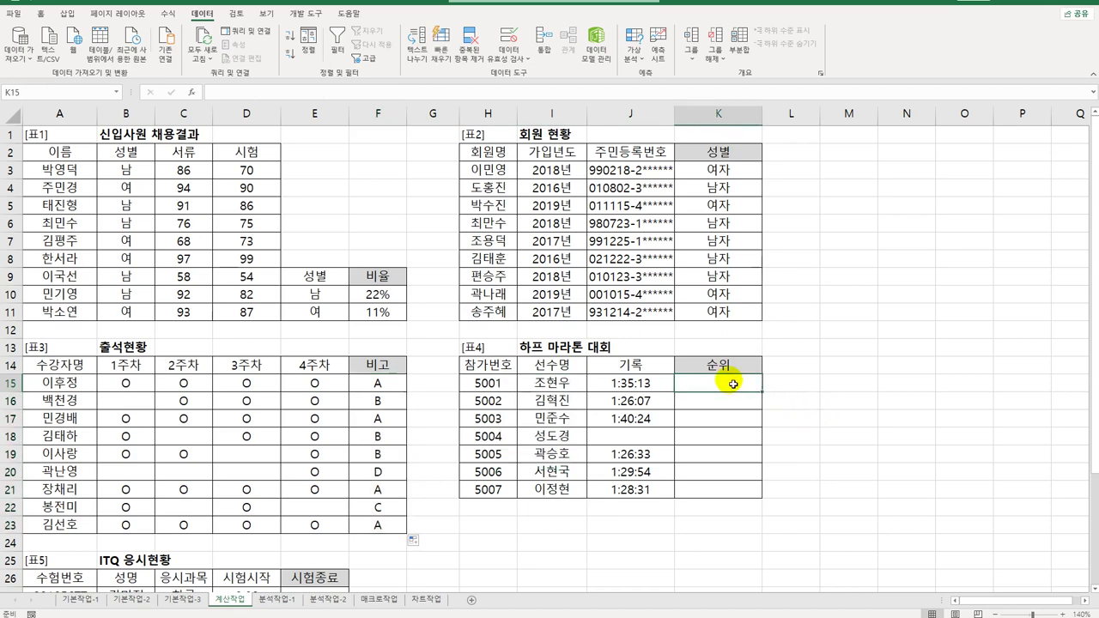
left_click_drag(663, 385, 648, 495)
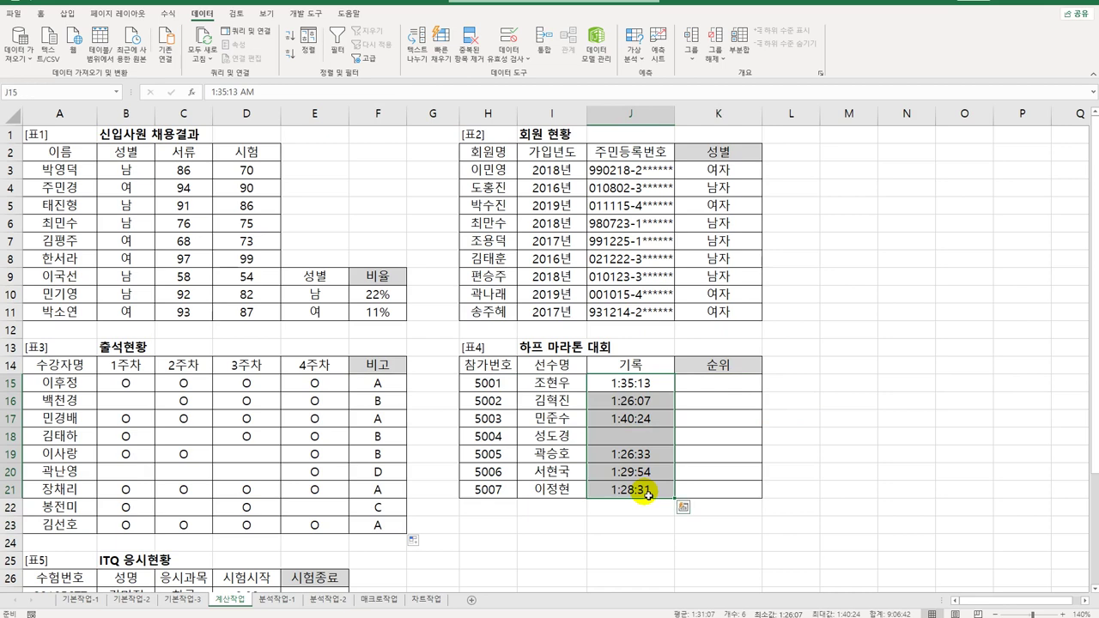
left_click_drag(716, 379, 720, 496)
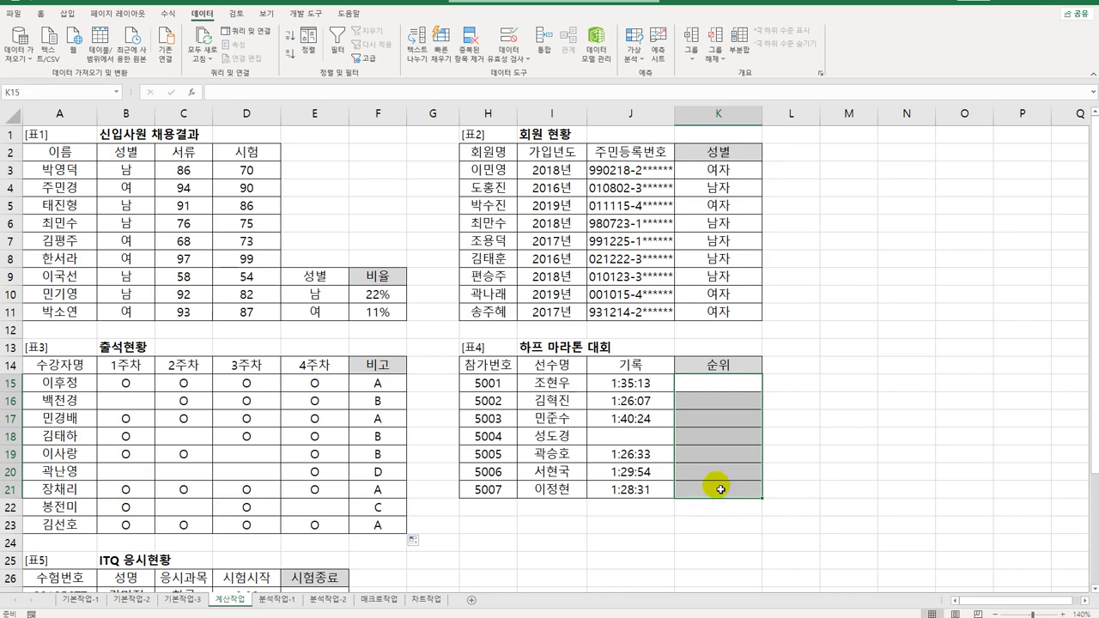
left_click(713, 386)
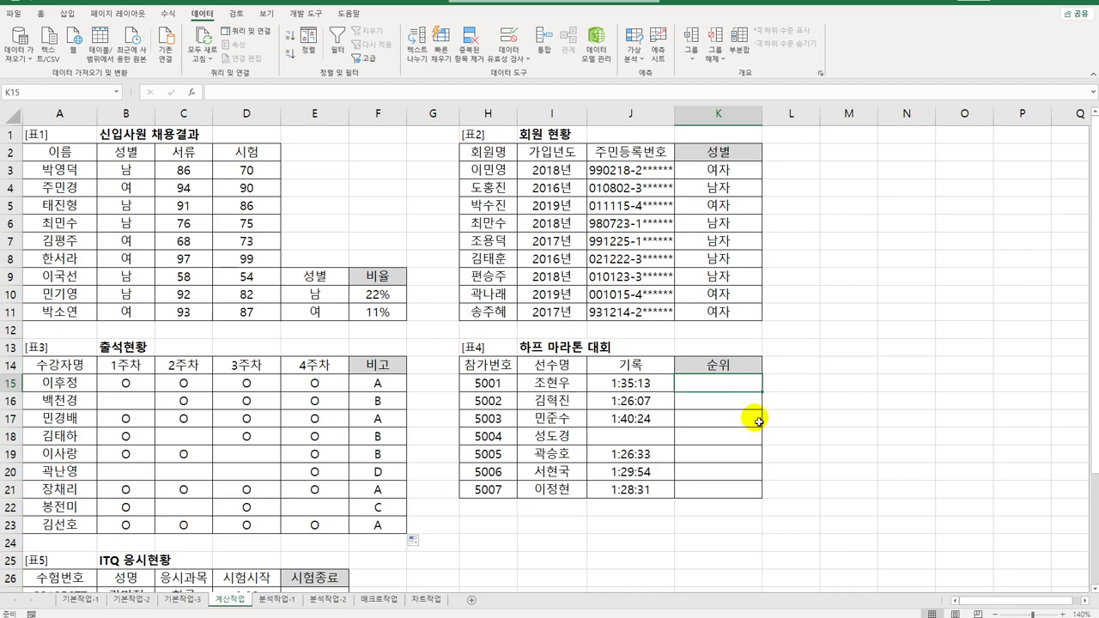
type("=")
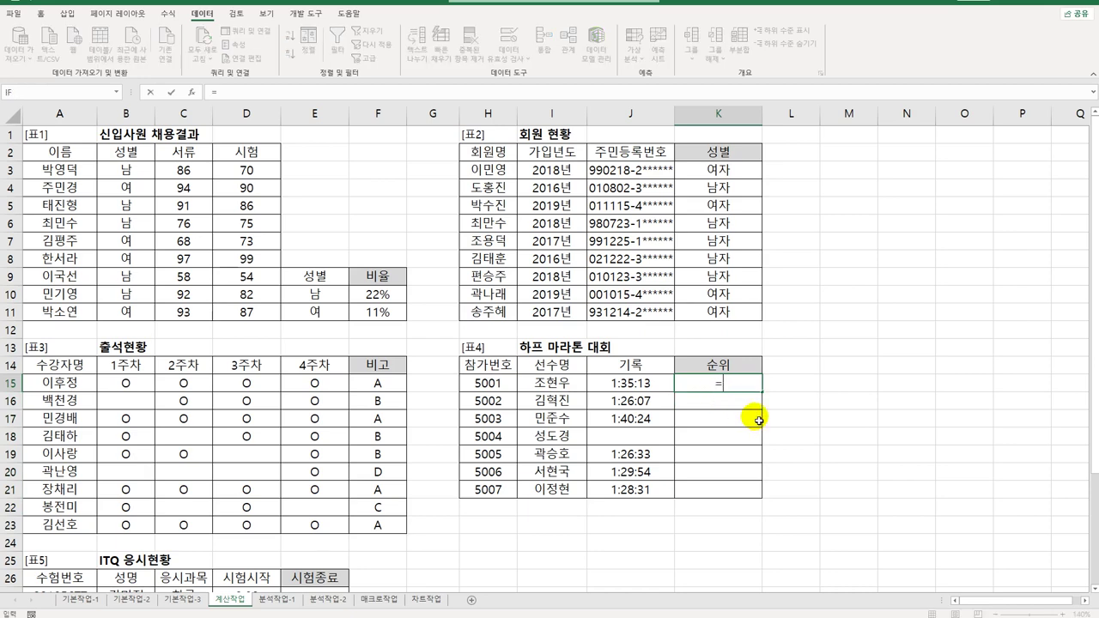
type("RA")
key("Down")
key("Down")
key("Down")
key("Down")
key("Down")
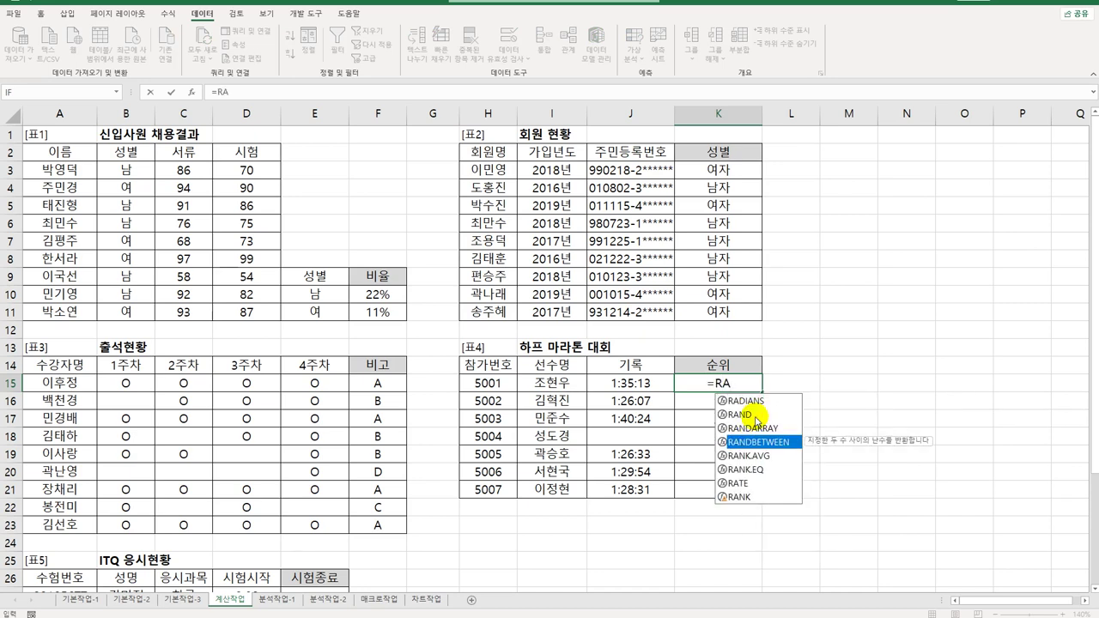
key("Tab")
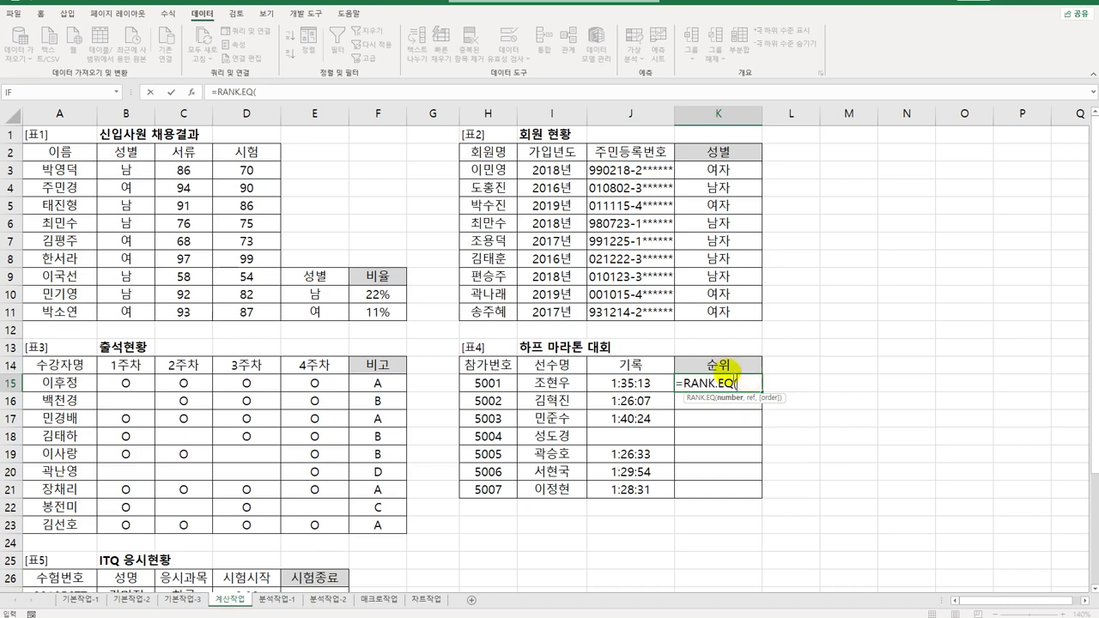
left_click(193, 93)
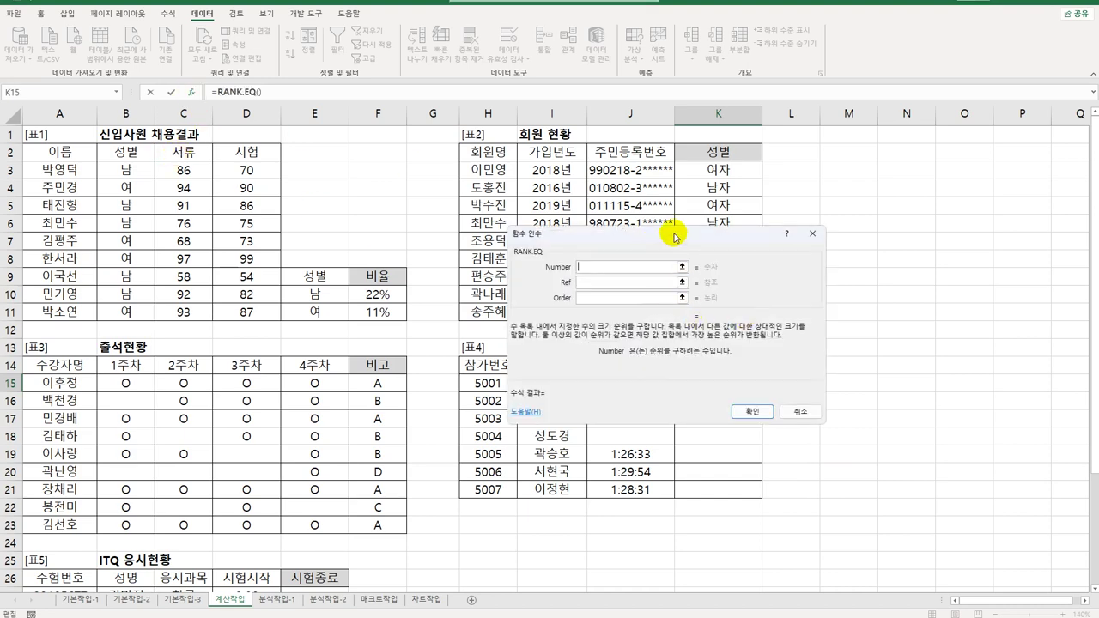
Step: Set the RANK.EQ number to J15 and its reference range to the absolute range $J$15:$J$21
left_click_drag(683, 233, 324, 204)
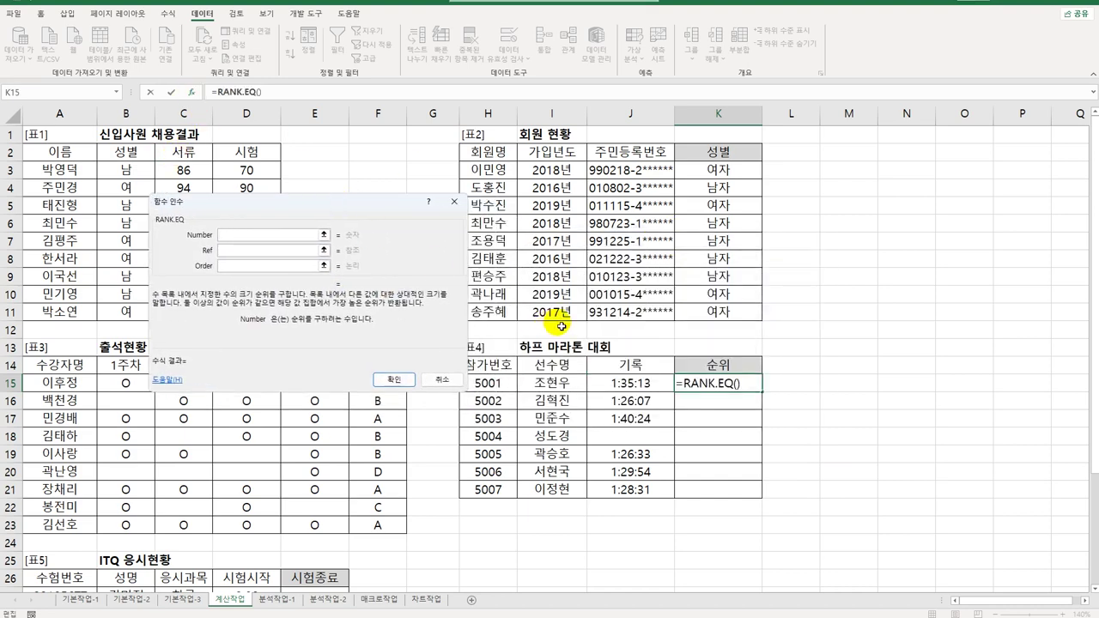
left_click(631, 383)
left_click(232, 250)
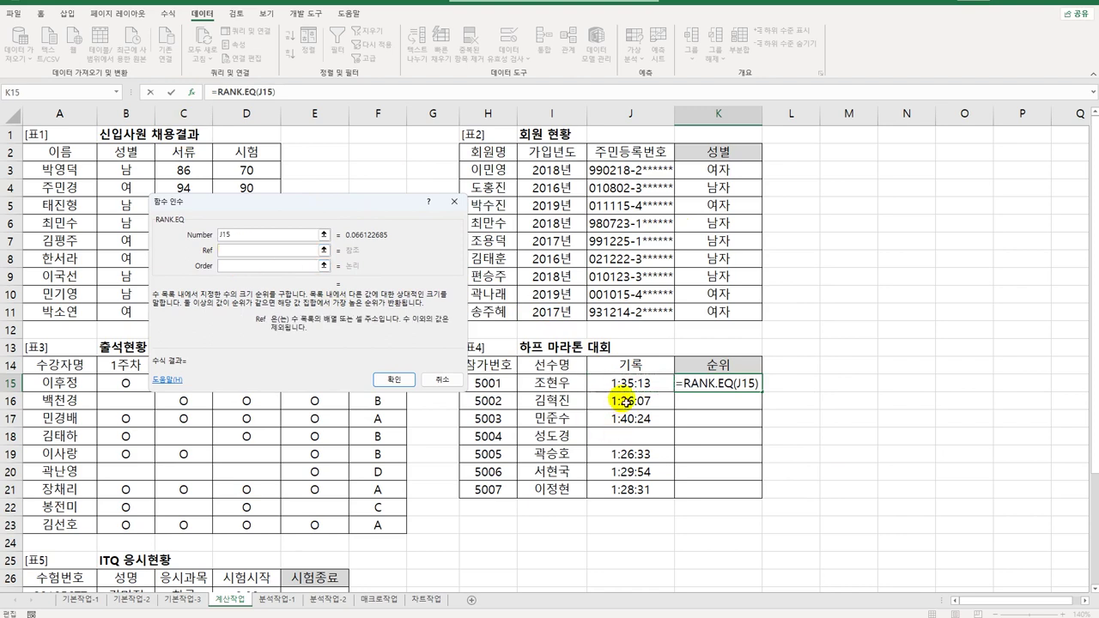
left_click_drag(623, 383, 626, 495)
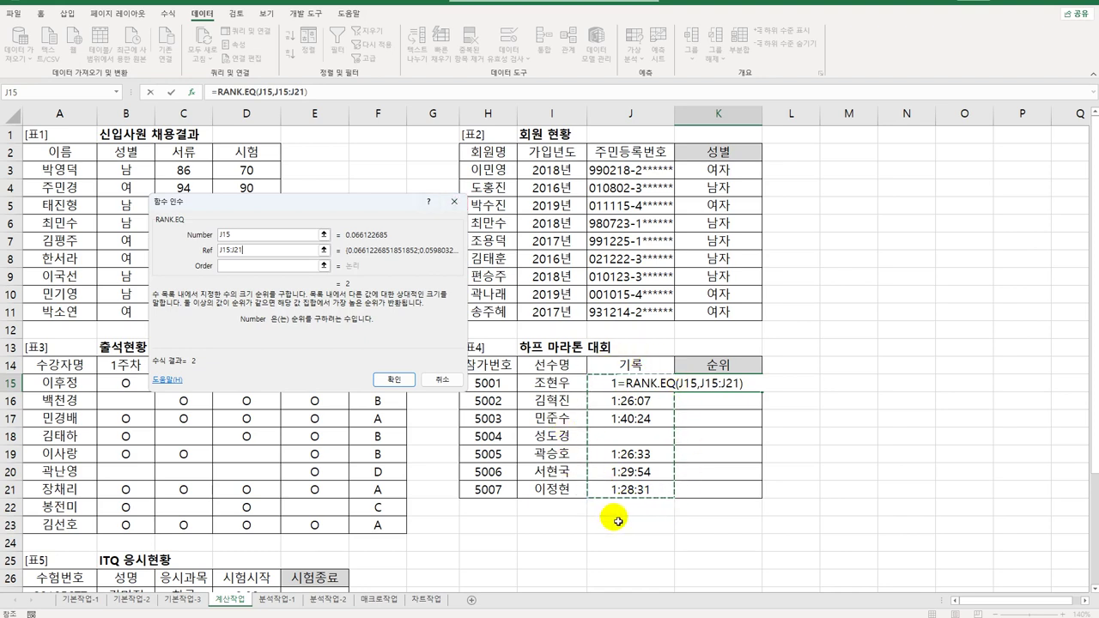
key("F4")
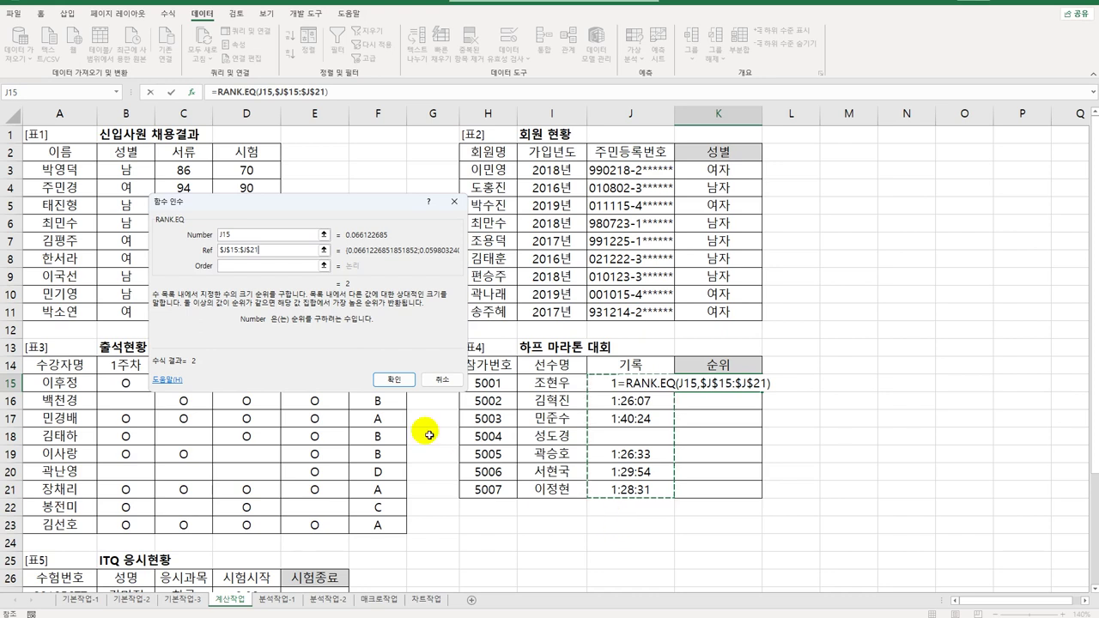
Step: Set the RANK.EQ order to 1 for ascending ranking and fill the formula down the 순위 column to K21
left_click(286, 267)
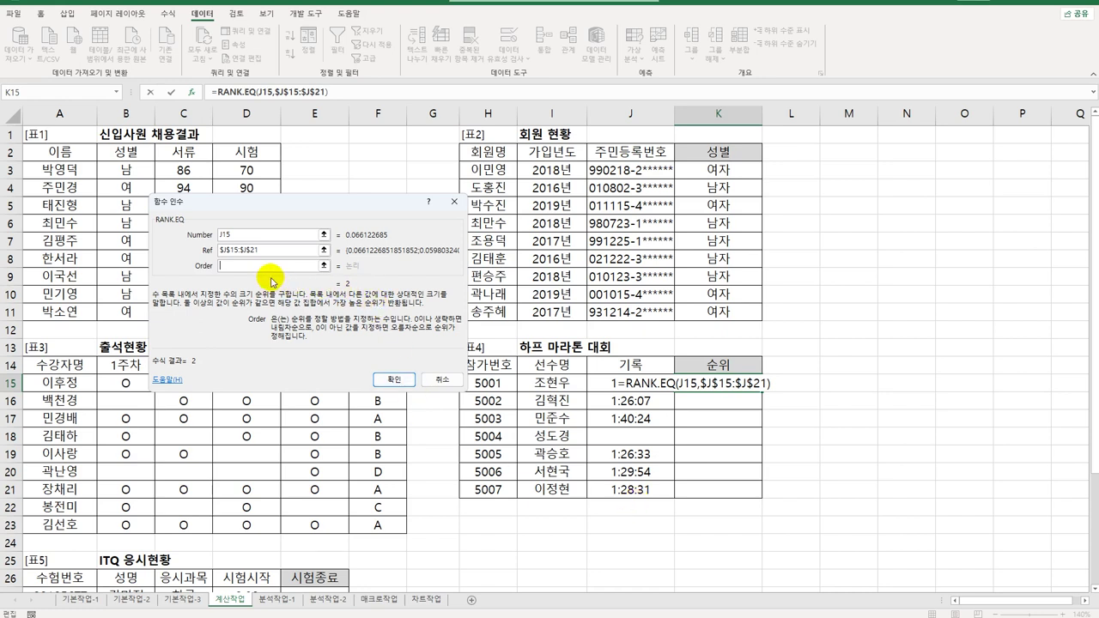
type("1")
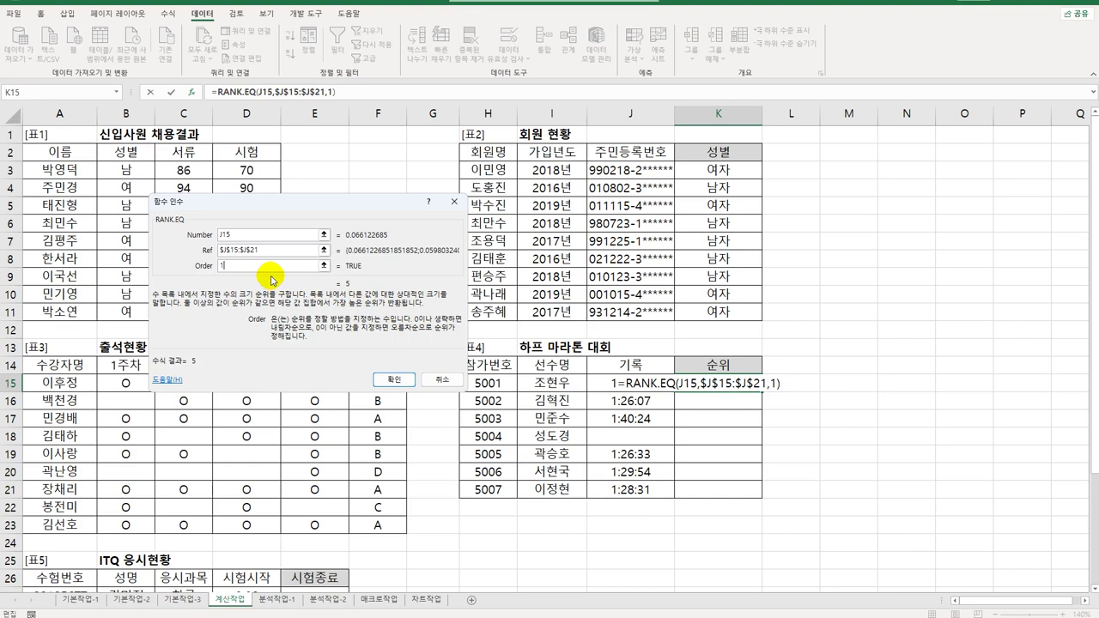
left_click(395, 380)
left_click_drag(761, 392, 760, 504)
left_click_drag(620, 401, 713, 405)
left_click(714, 402)
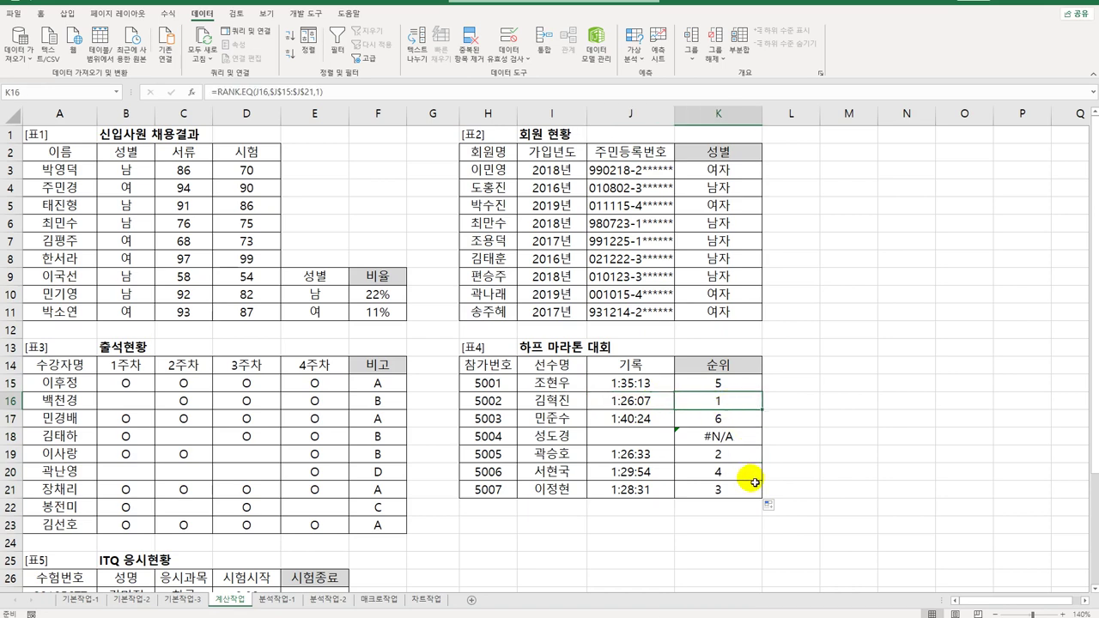
left_click(651, 438)
left_click(722, 438)
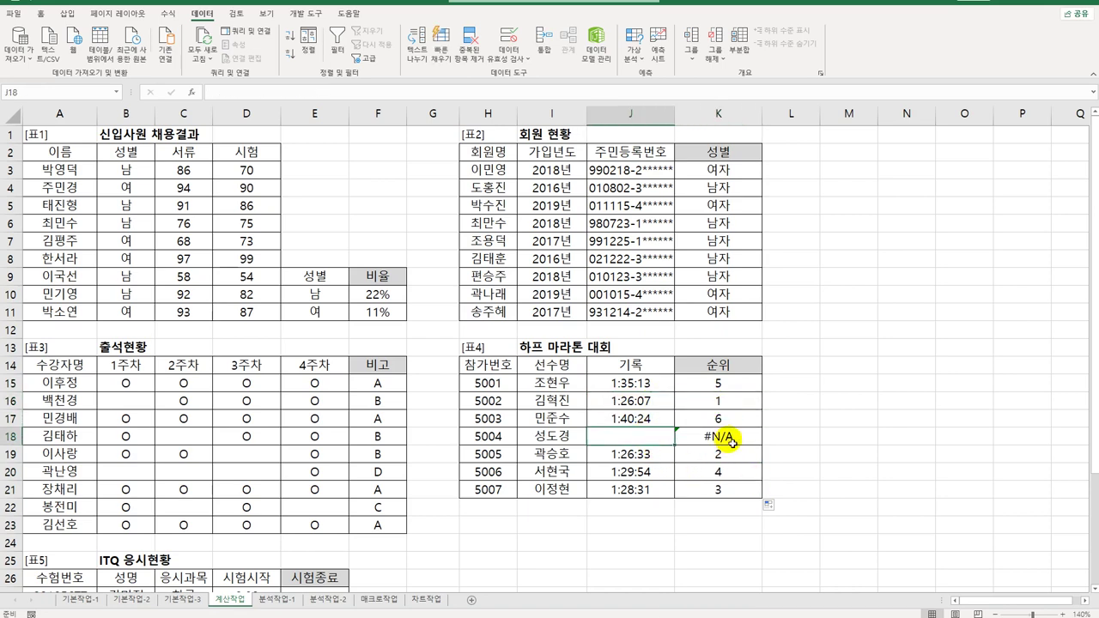
Step: Change K15 to =IFERROR(RANK.EQ(J15,$J$15:$J$21,1),"실격") and fill it down the 순위 column to K21
left_click(742, 386)
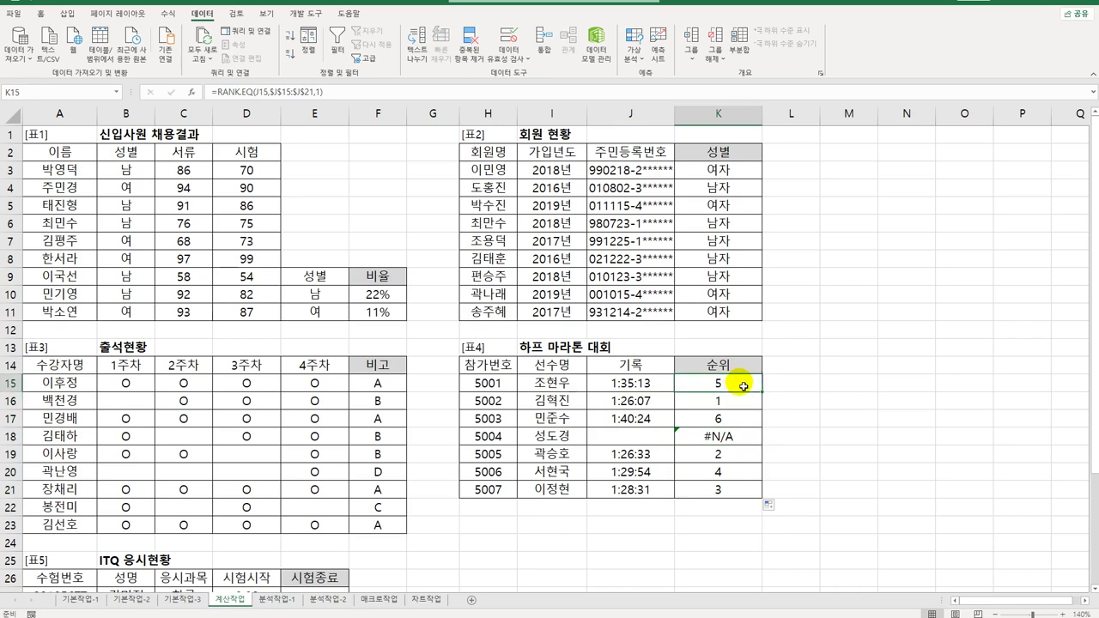
double_click(742, 385)
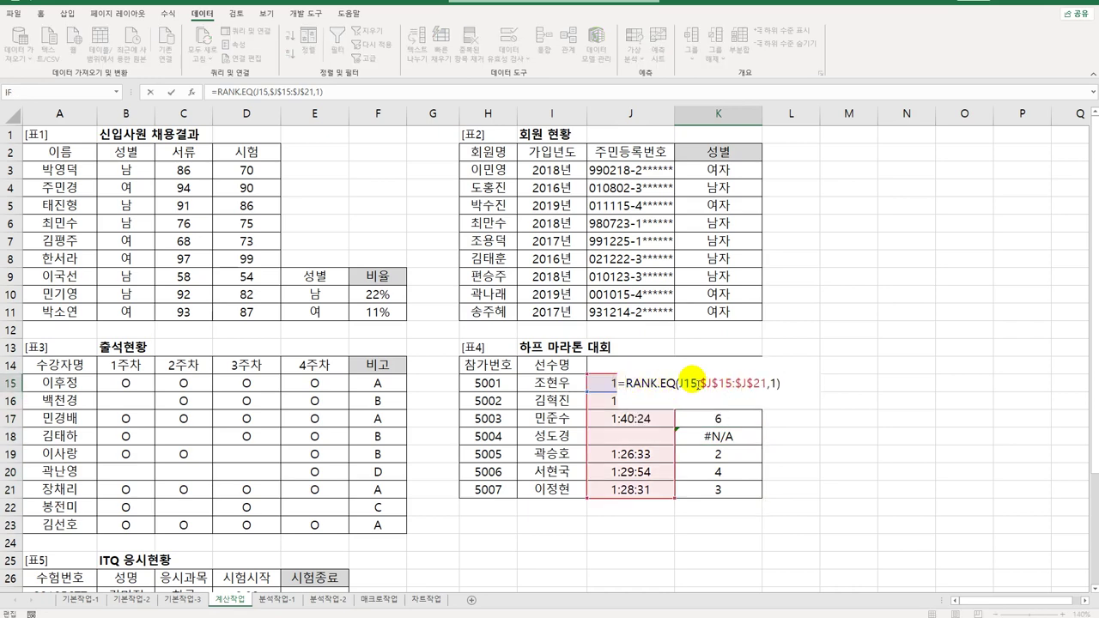
type("IFERROR(")
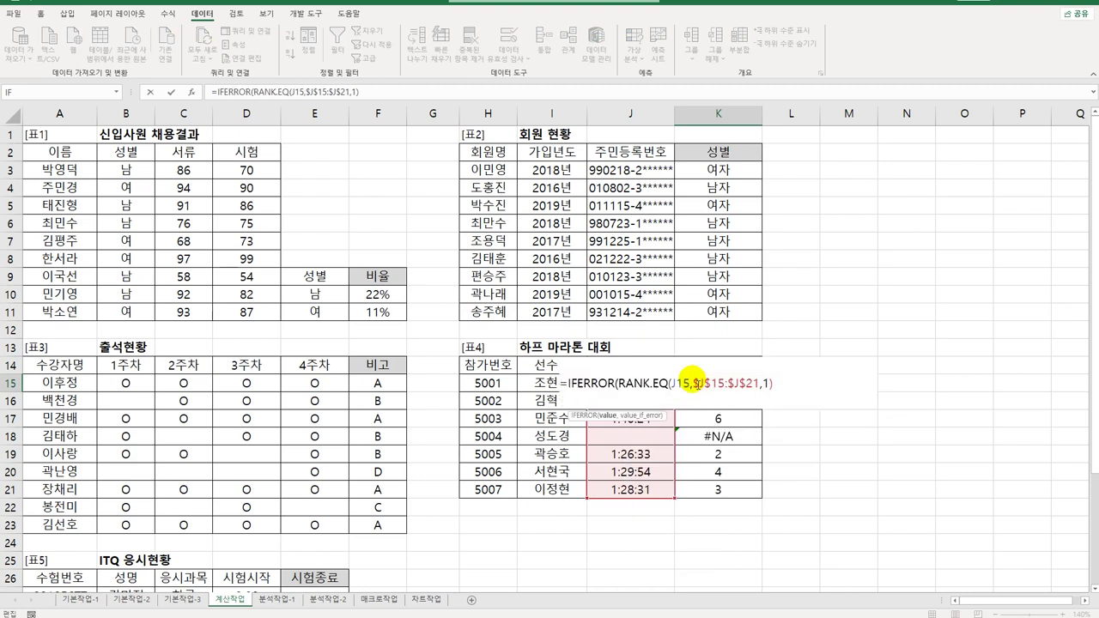
key("End")
type(",\"")
type("실겨")
type("ㄱ\")")
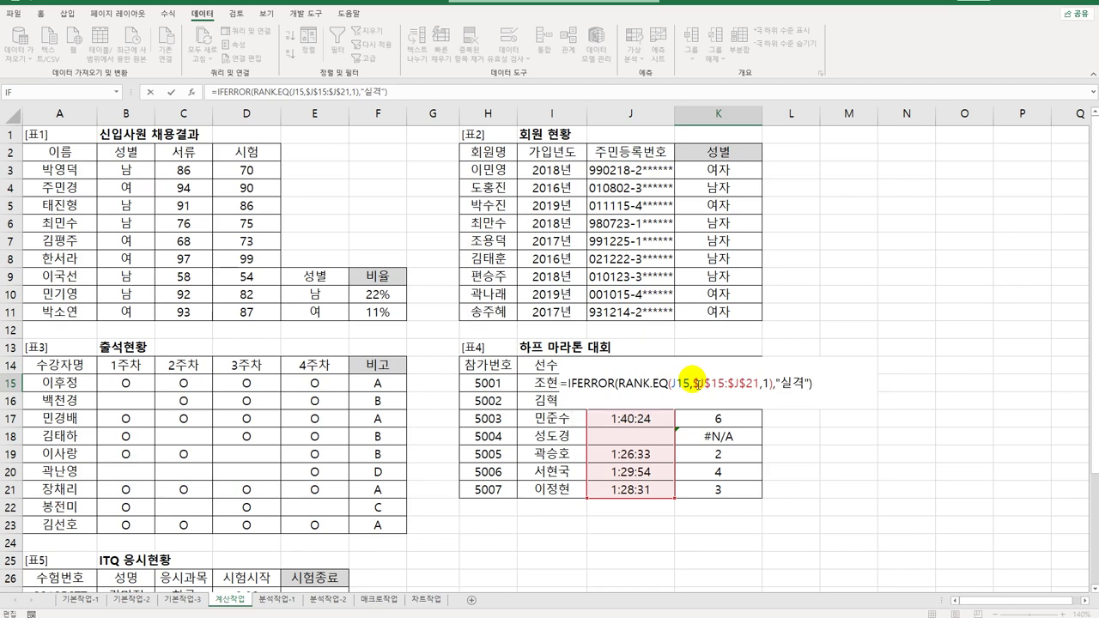
key("Return")
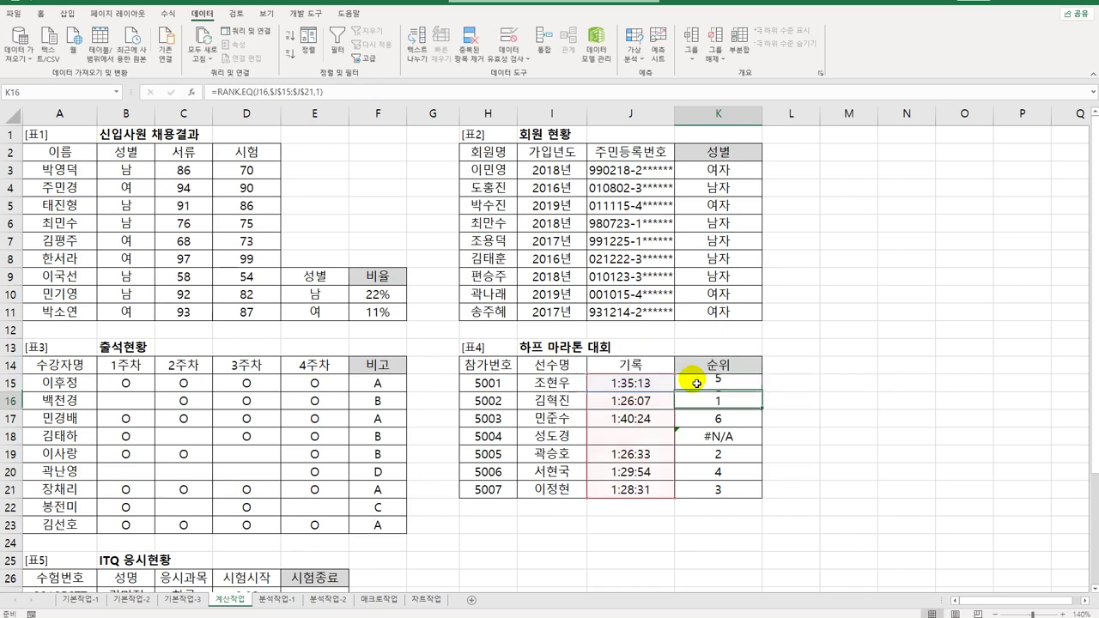
left_click(698, 384)
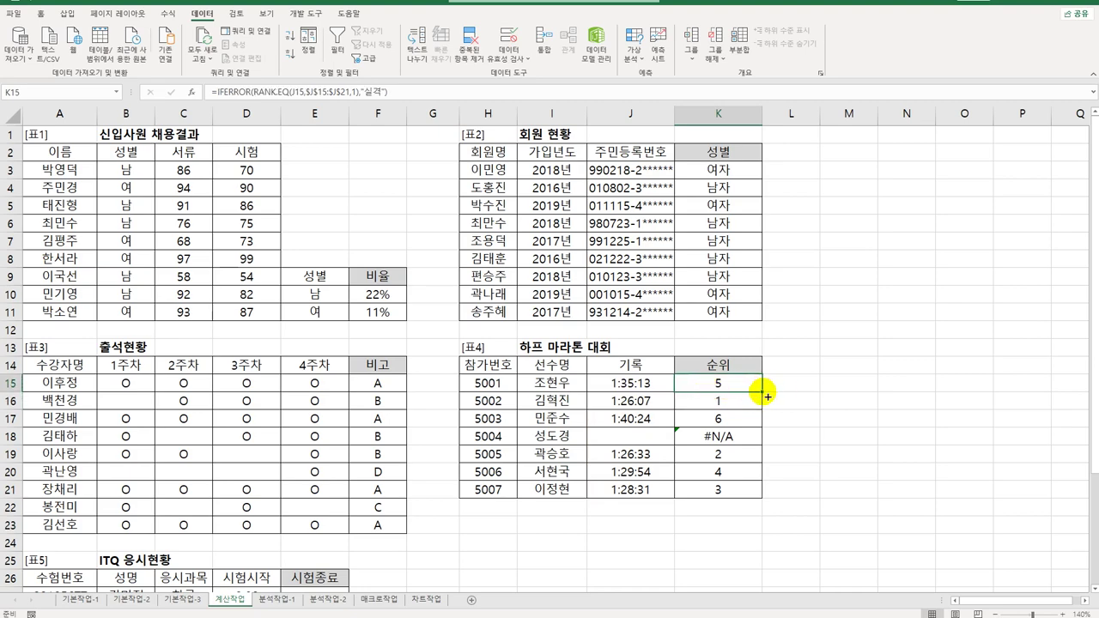
left_click_drag(767, 395, 747, 499)
scroll(179, 367, "down", 1)
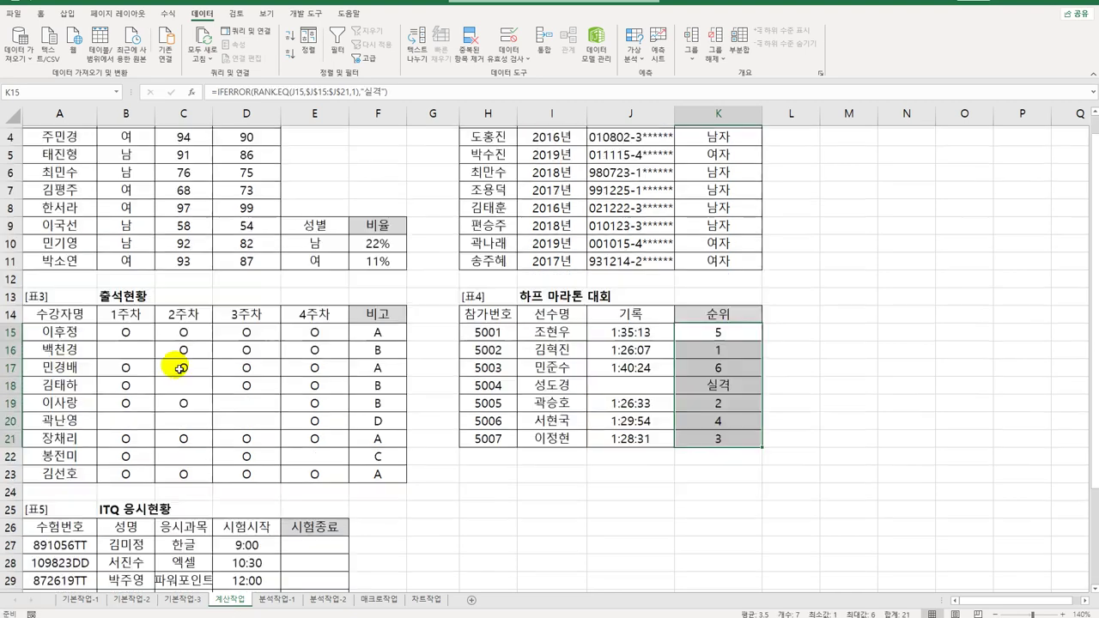
Step: Examine the 수험번호, 시험시작 and 시험종료 columns of 표5, rows 27 to 34
scroll(344, 336, "down", 5)
left_click(307, 284)
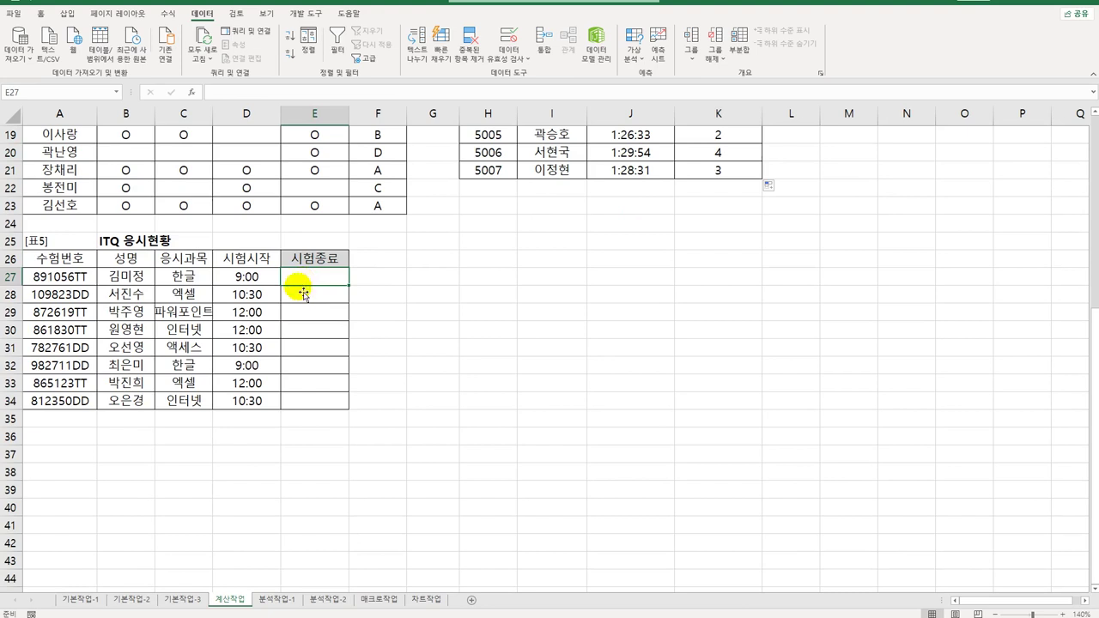
left_click_drag(75, 277, 76, 401)
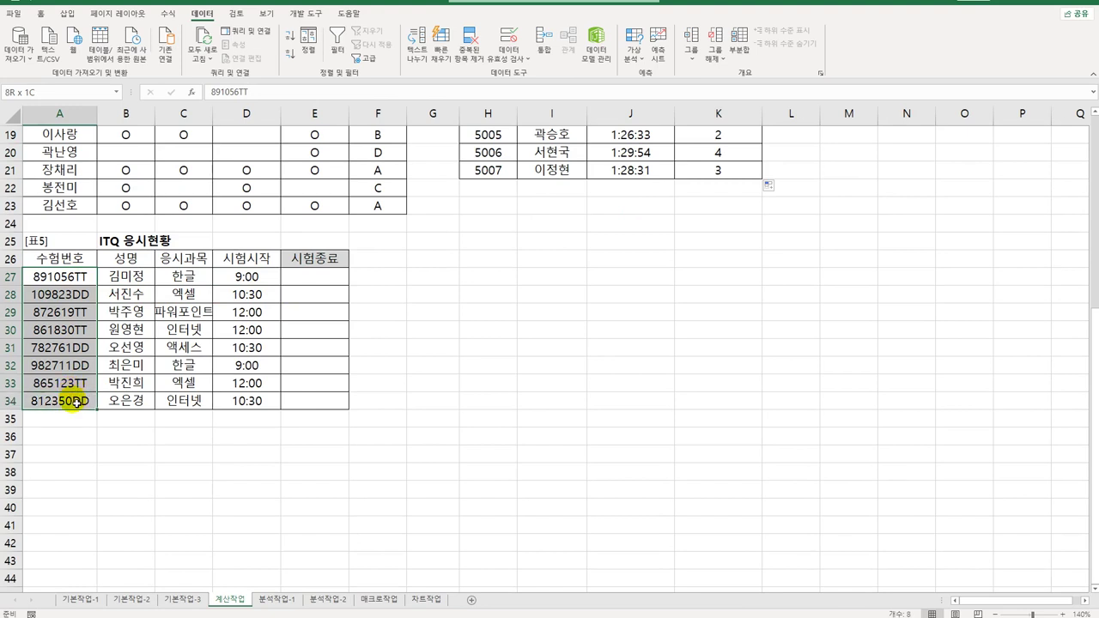
left_click_drag(241, 276, 238, 397)
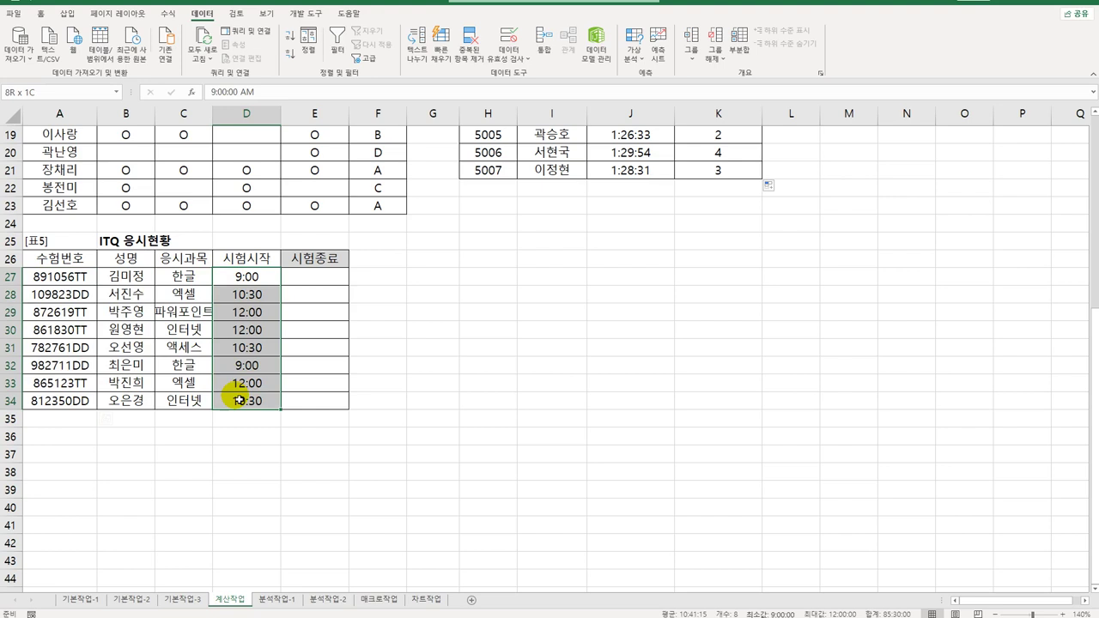
left_click(303, 277)
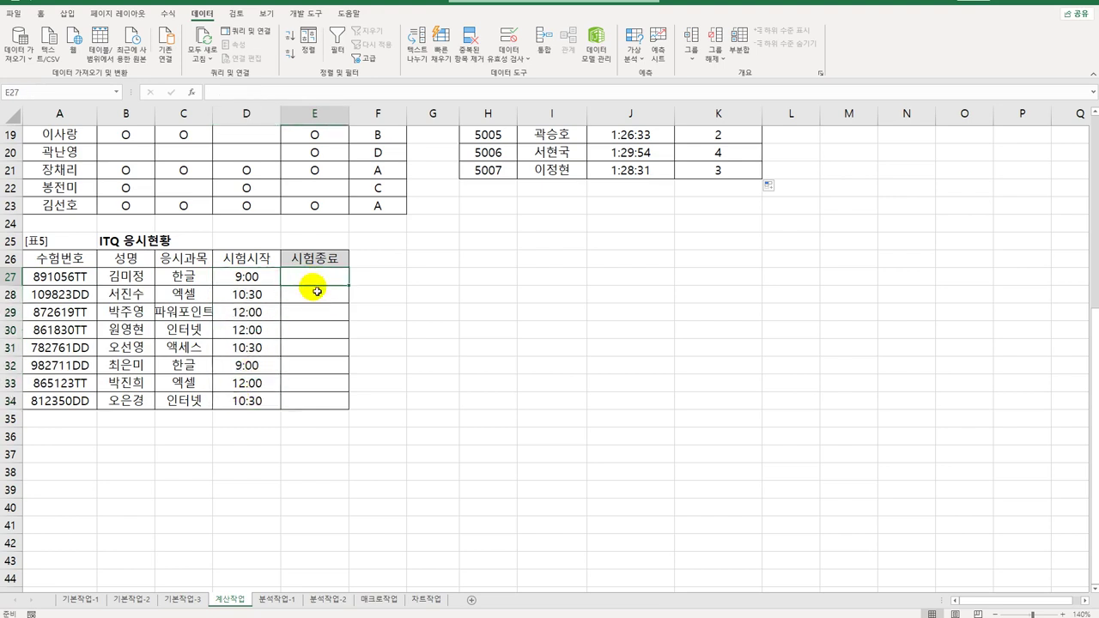
left_click(266, 278)
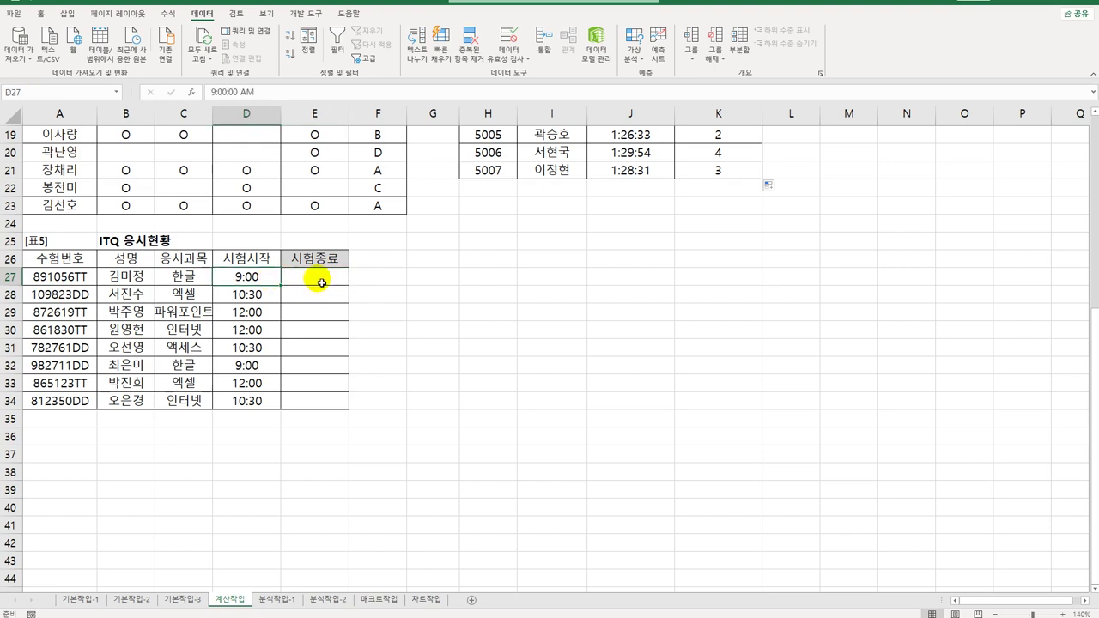
Step: Enter =RIGHT(A27,2) in E27 of the 시험종료 column in 표5 and fill it down to E34
left_click(308, 284)
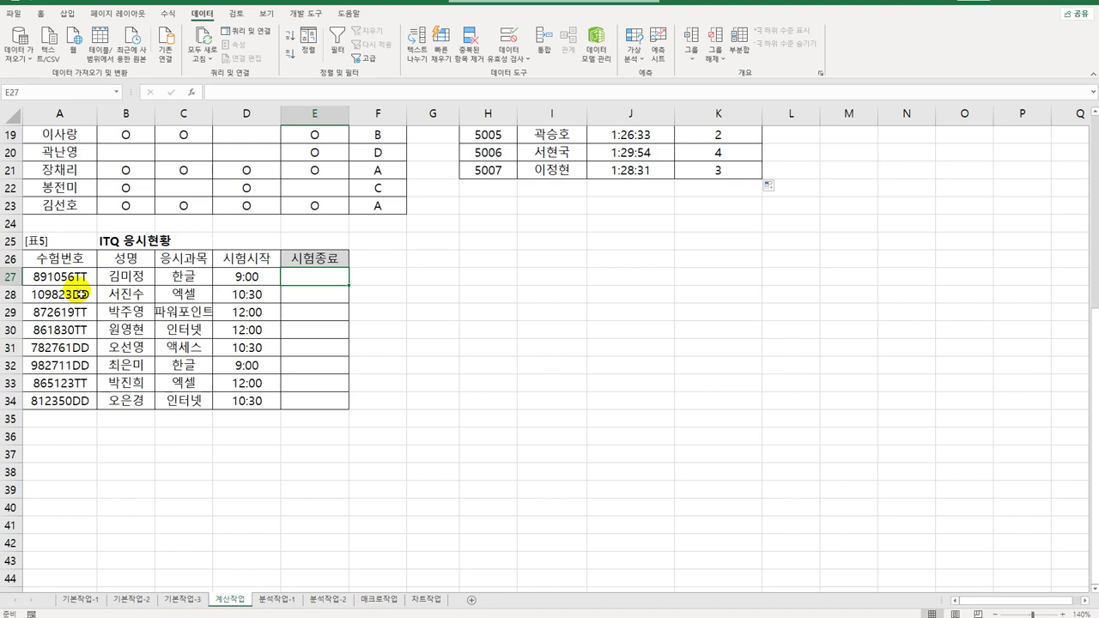
type("=")
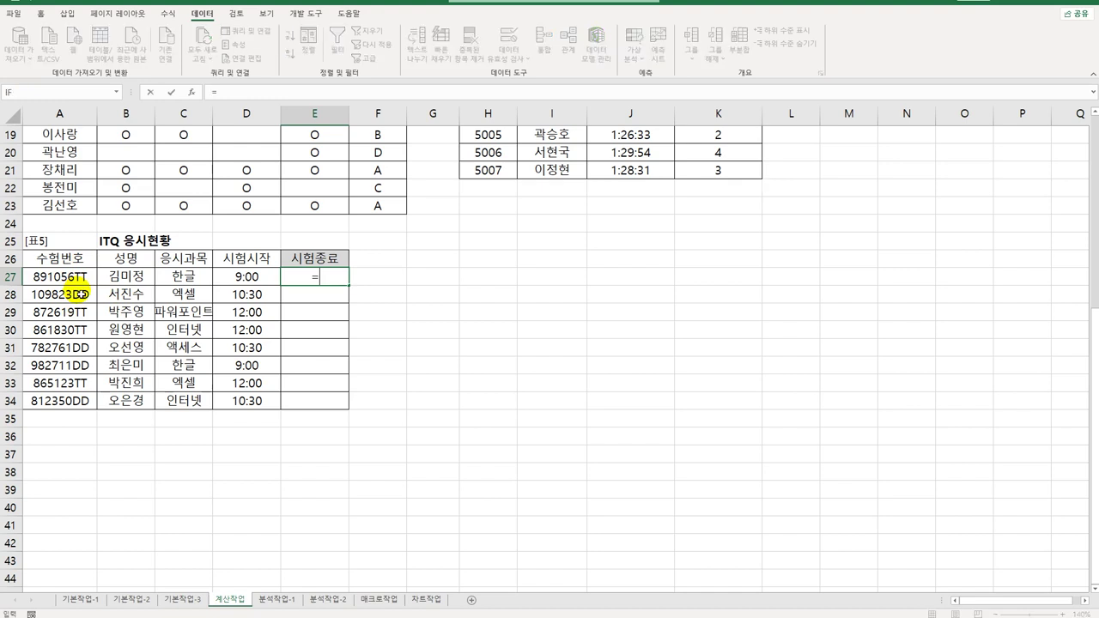
type("RIGHT(")
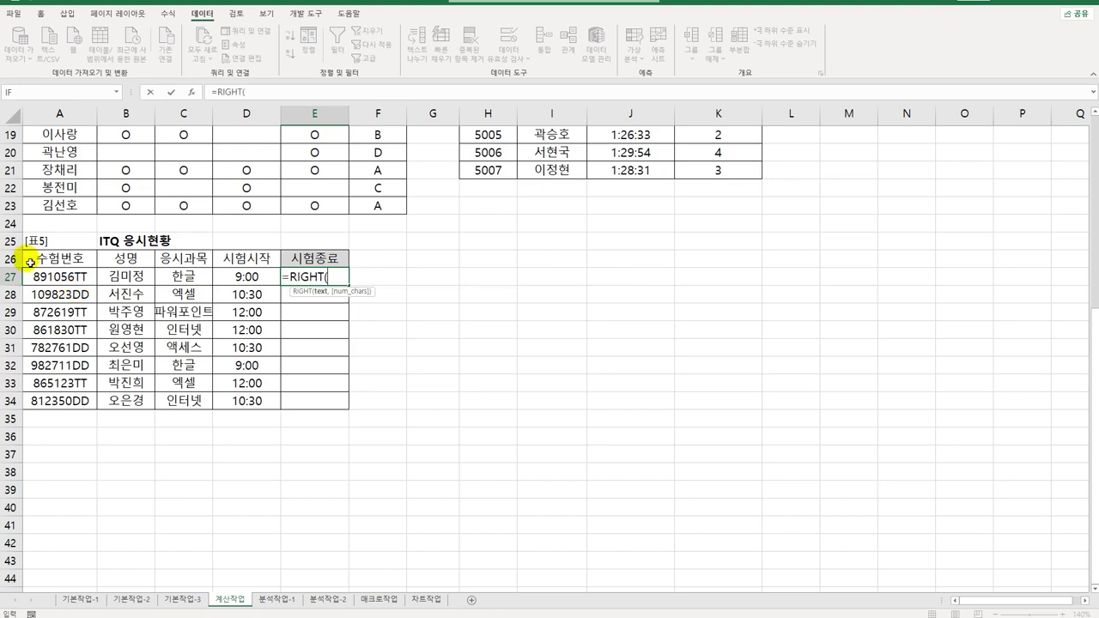
left_click(95, 279)
type(",2)")
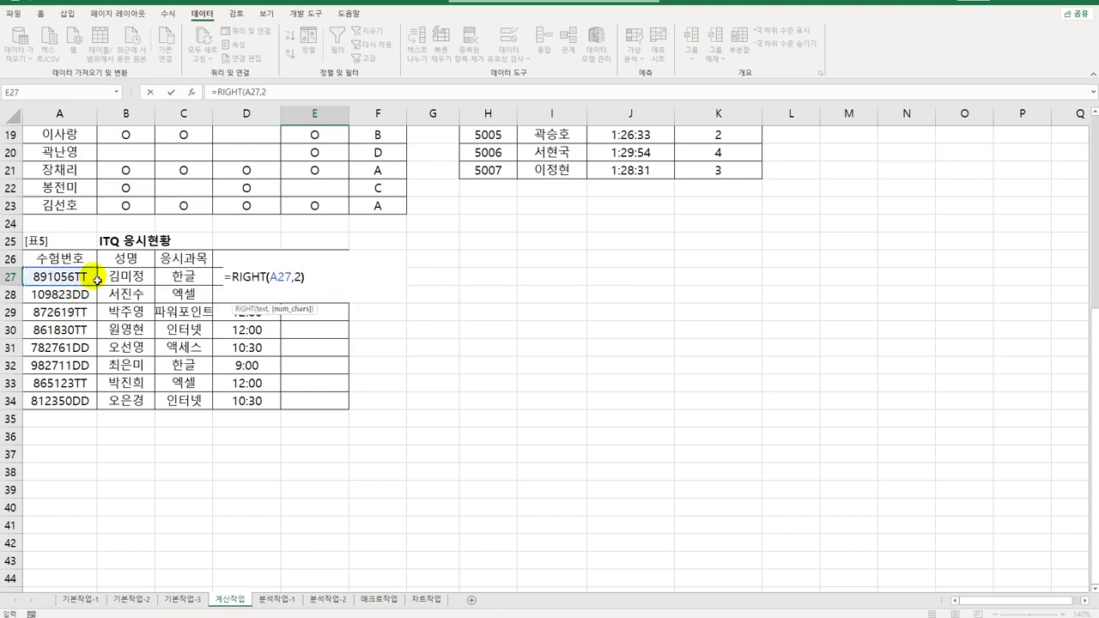
key("Return")
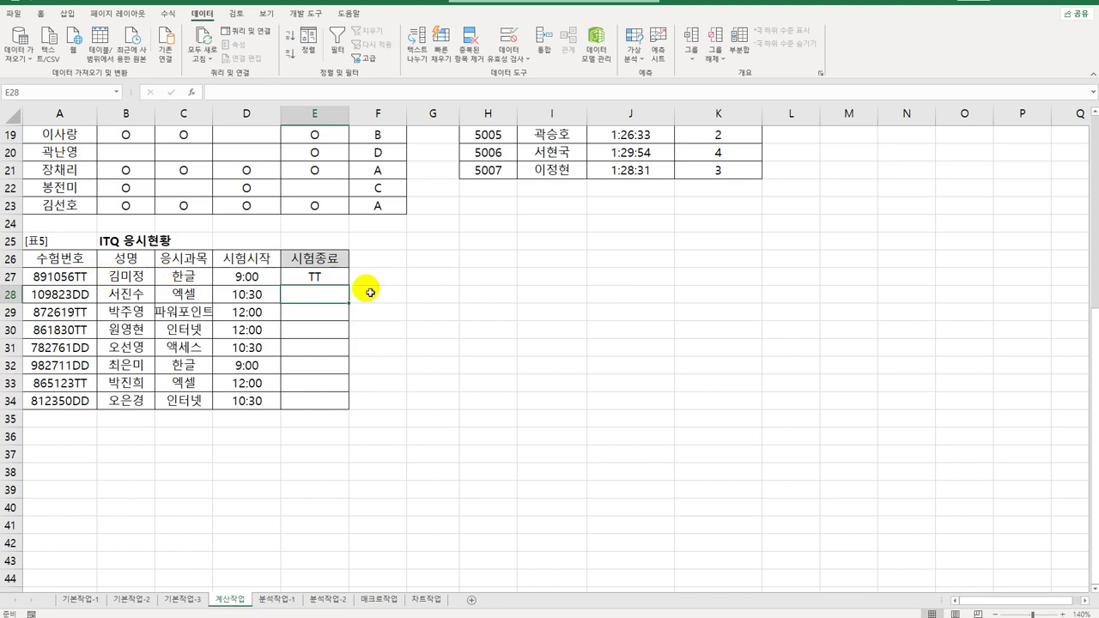
left_click(321, 279)
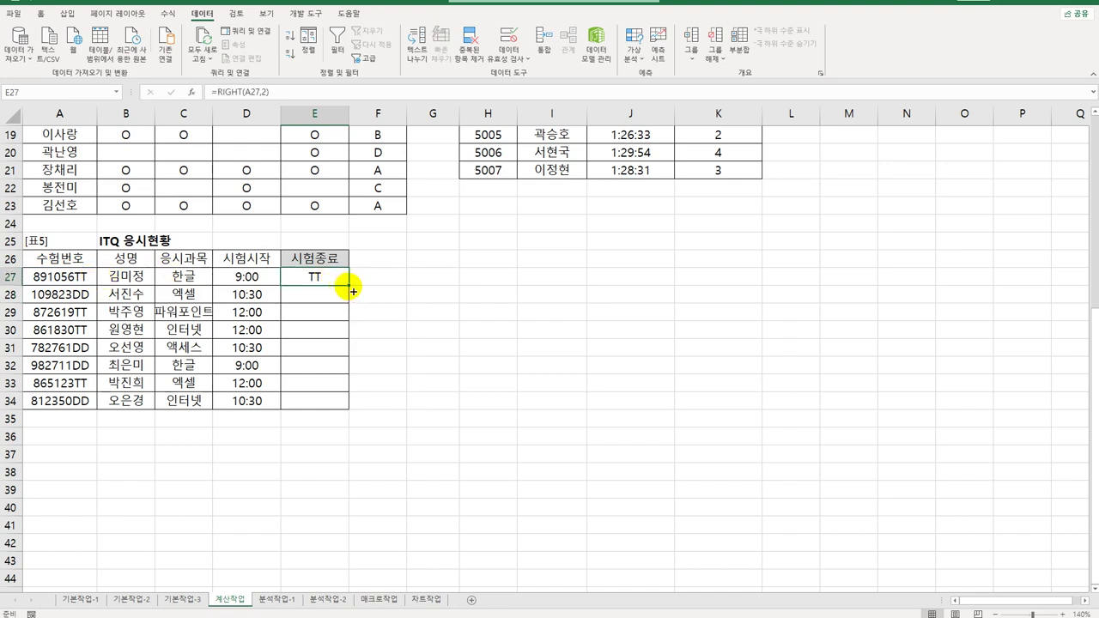
left_click_drag(349, 285, 329, 418)
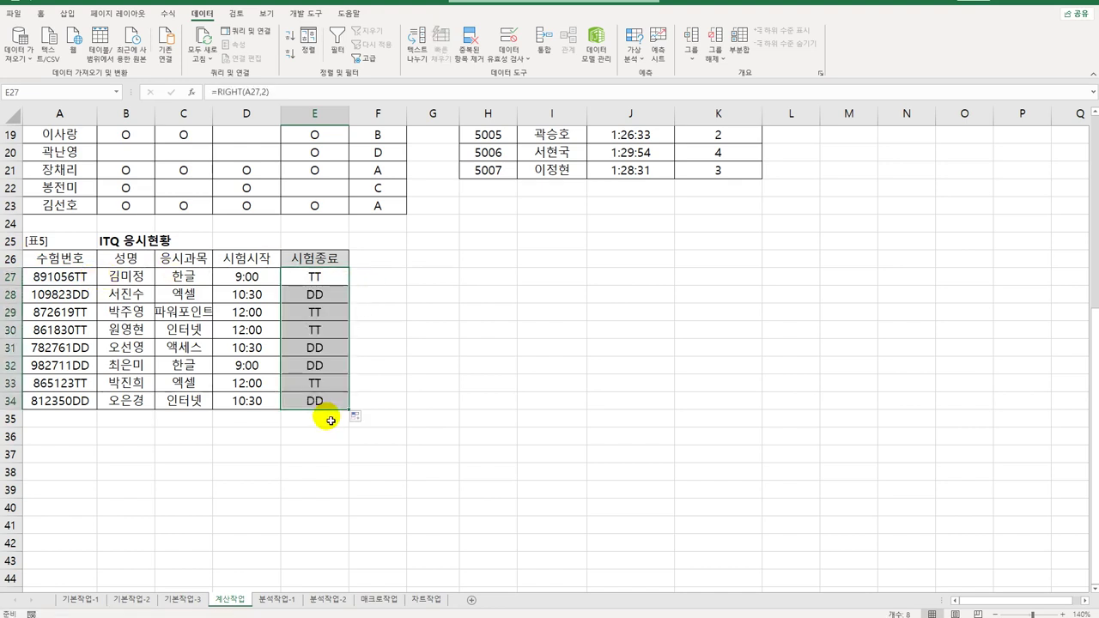
Step: Wrap the RIGHT formula in E27 in an IF that tests for "TT" and gives TIME(,80,) when true
left_click(316, 281)
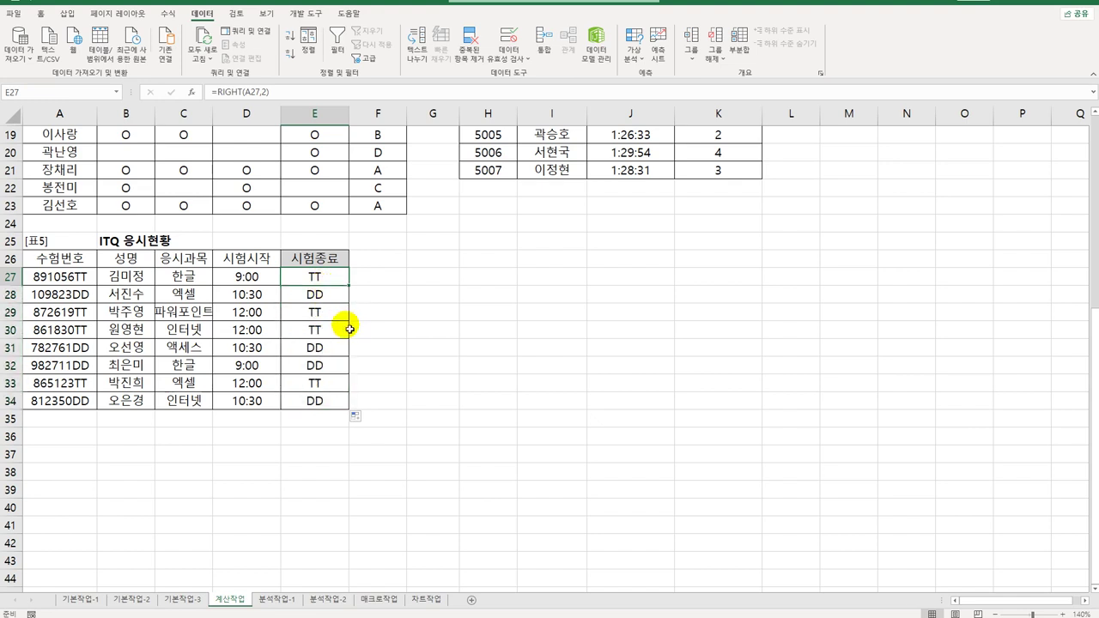
double_click(314, 276)
left_click(233, 278)
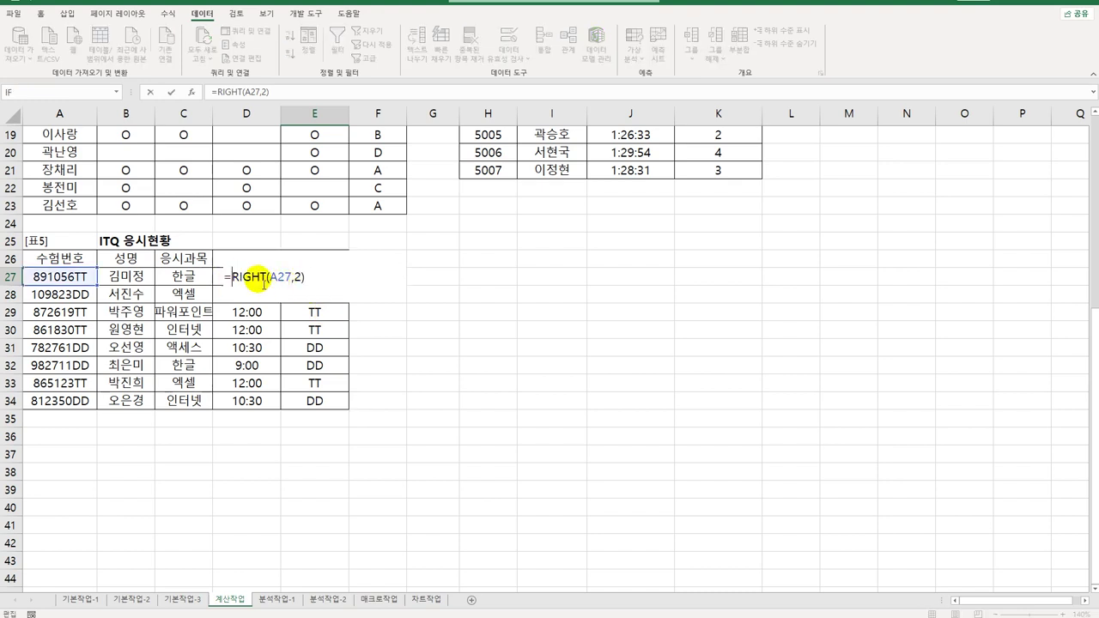
type("IF(")
key("End")
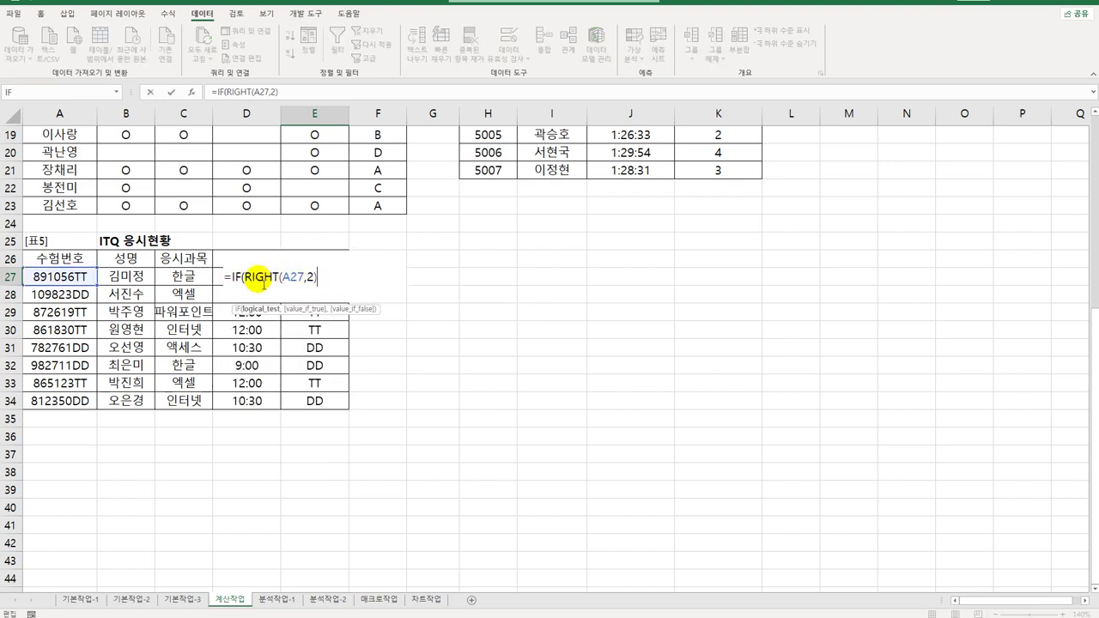
type("=\"TT\",")
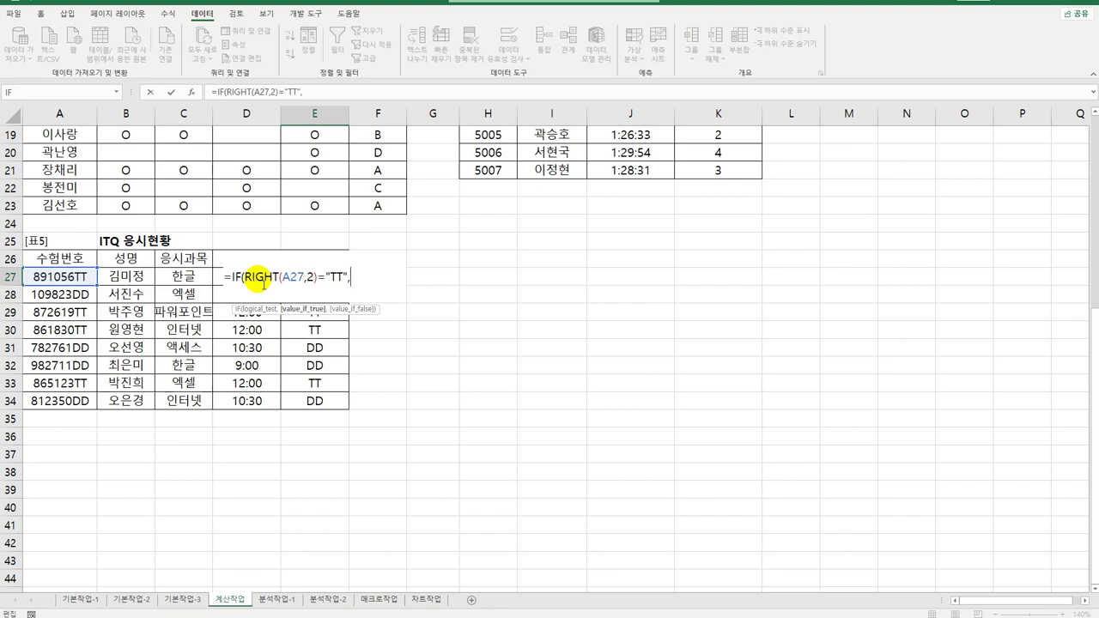
type("TI")
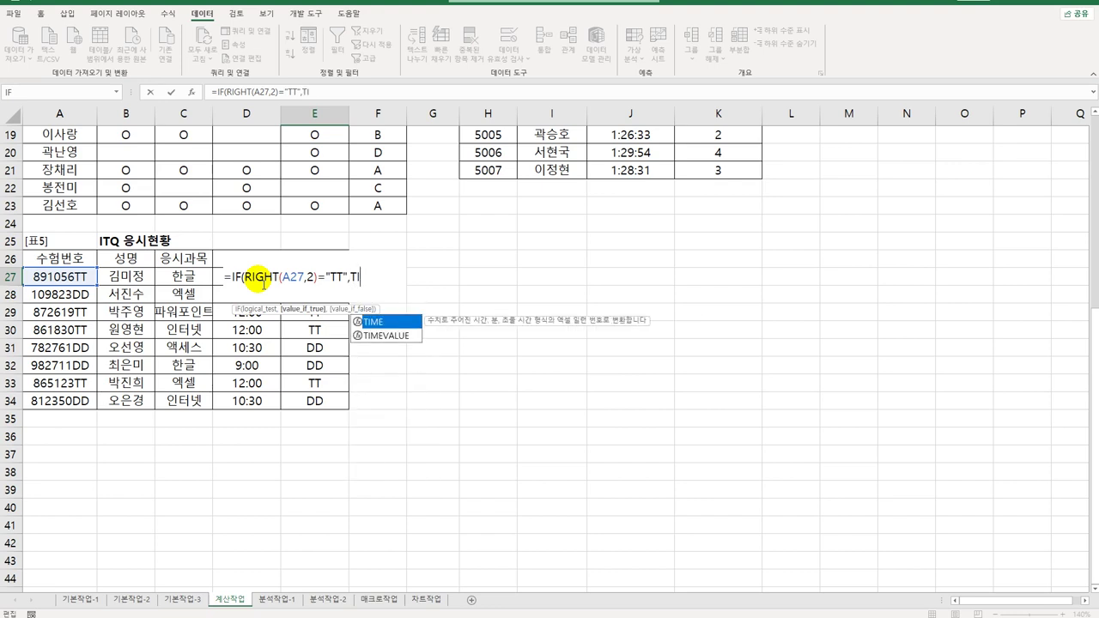
type("ME(")
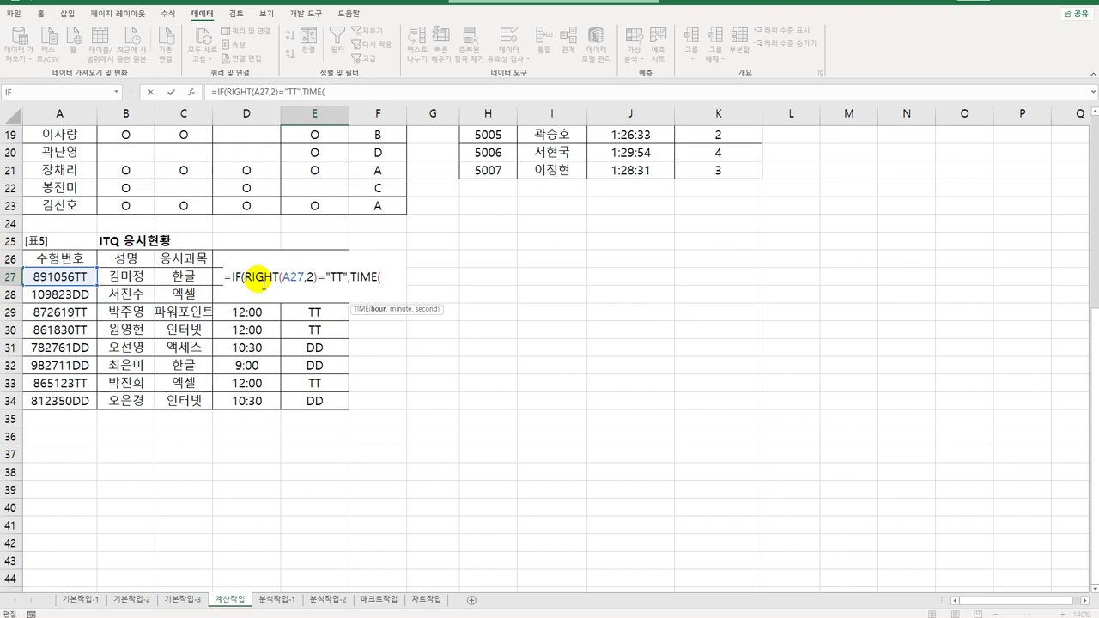
type(",80,)")
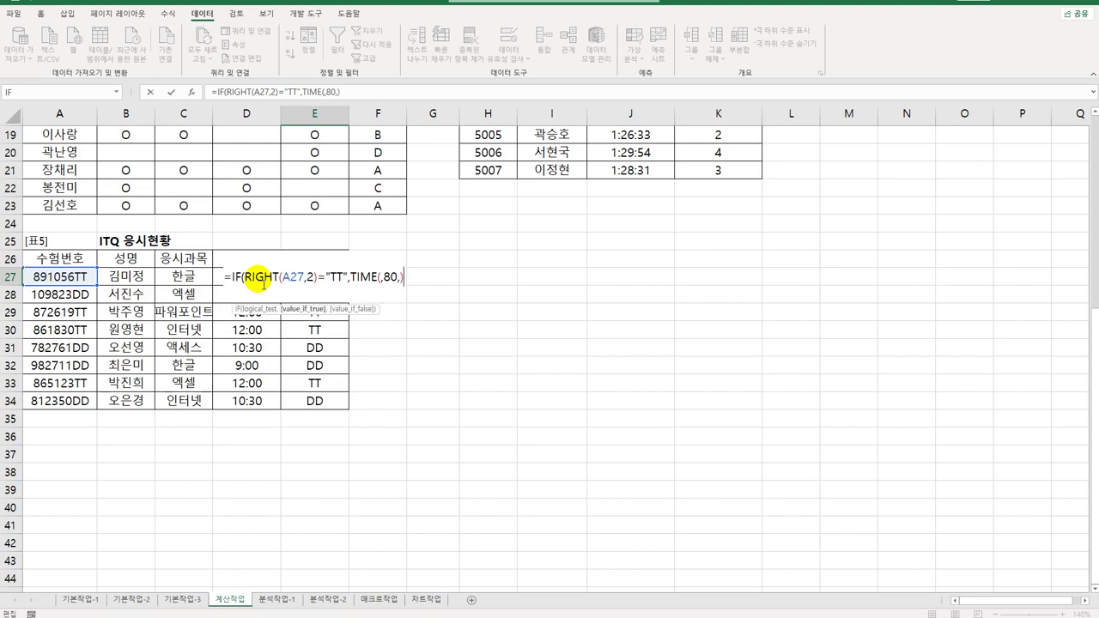
Step: Complete the IF in E27 with TIME(,60,) as the false value and fill the formula down to E34
type(",")
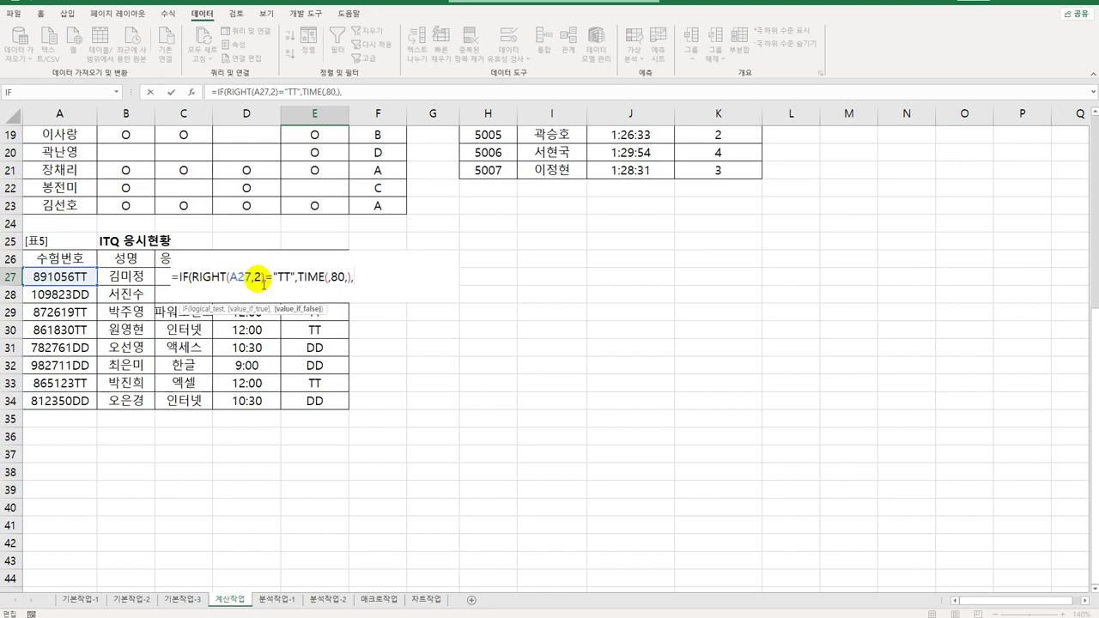
type("TIM")
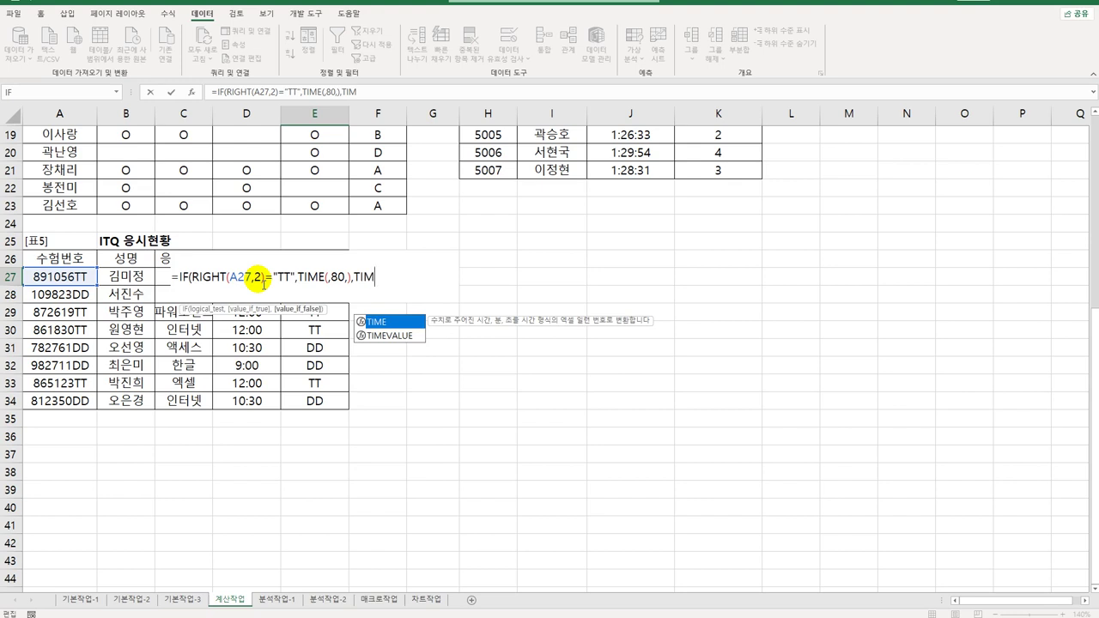
key("Tab")
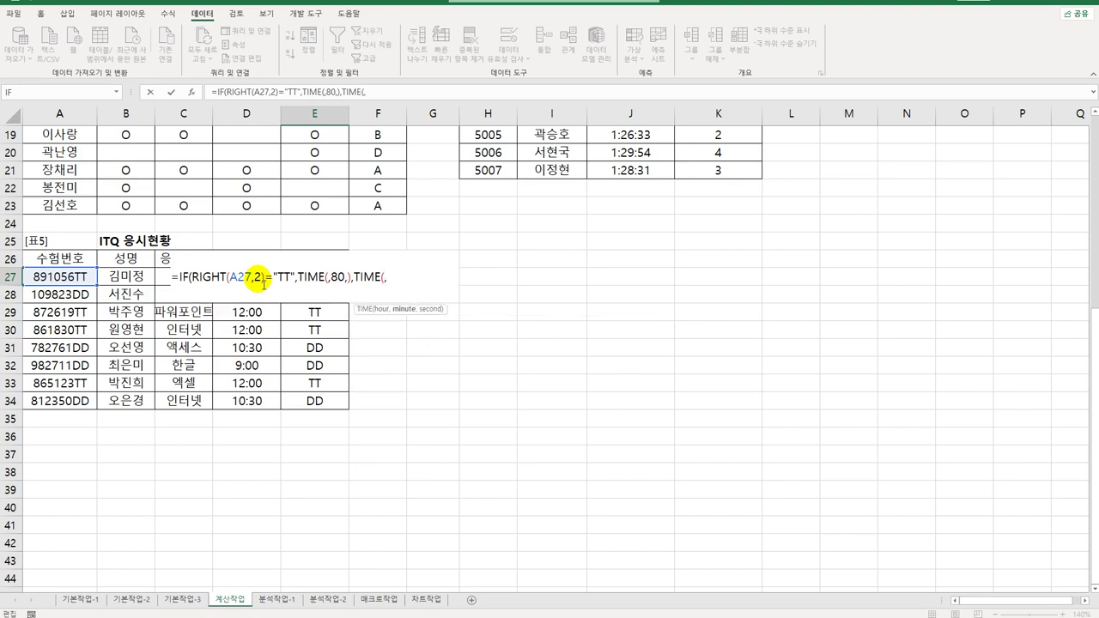
type("60,)")
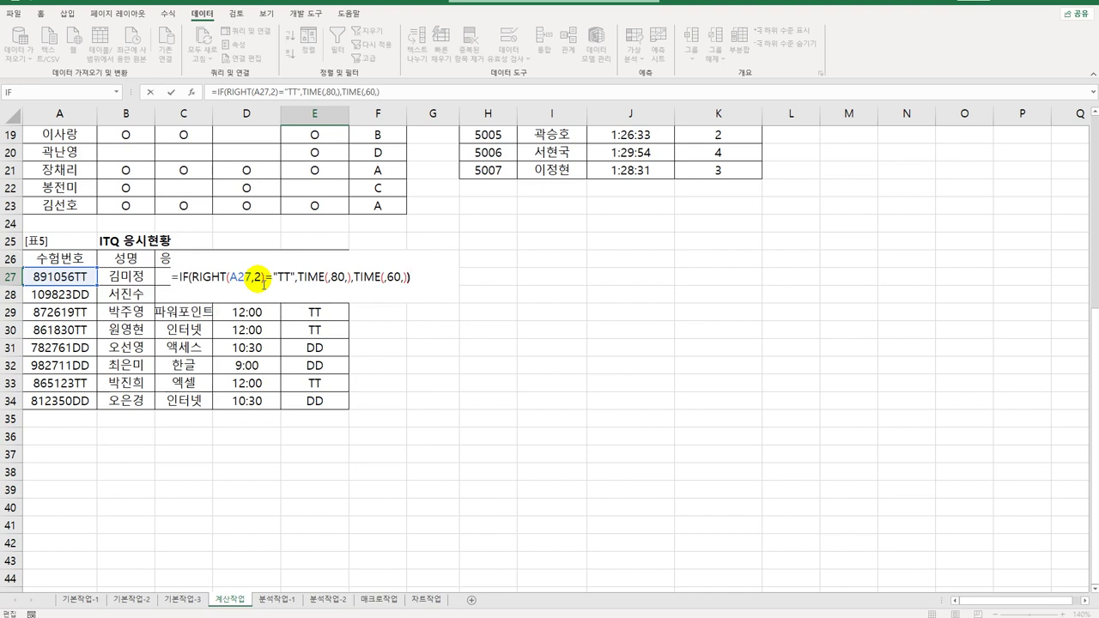
key("Return")
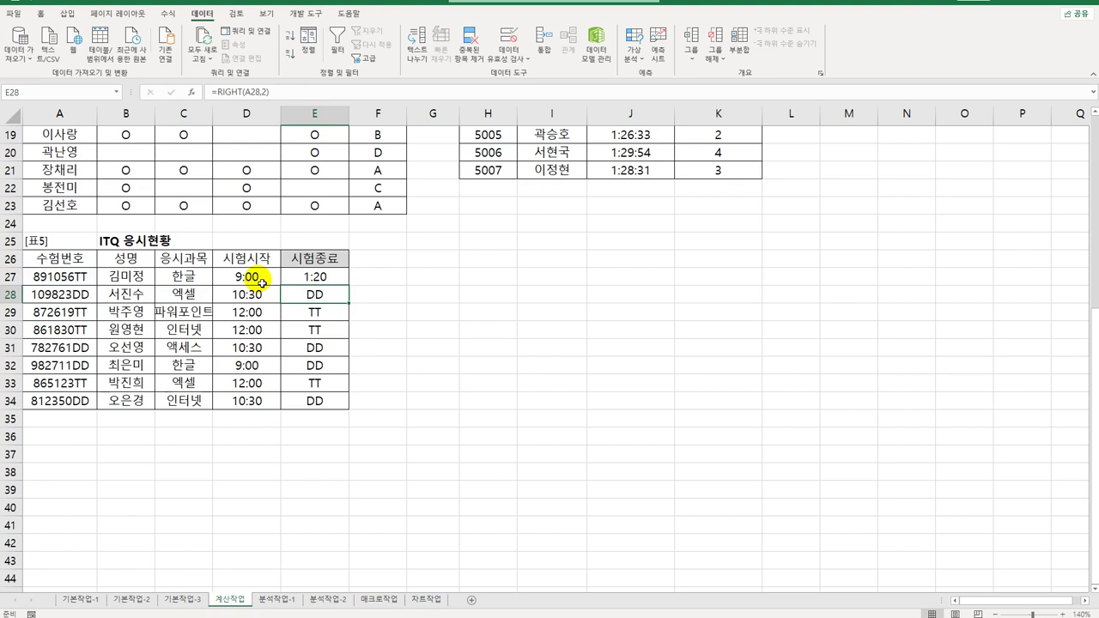
left_click(316, 276)
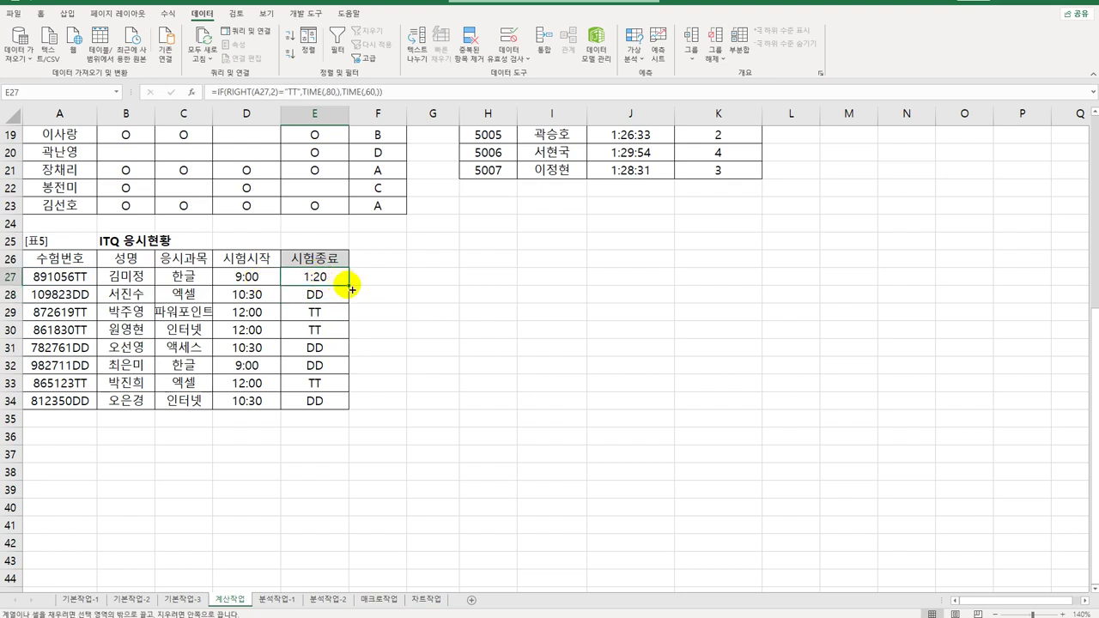
left_click_drag(351, 288, 339, 414)
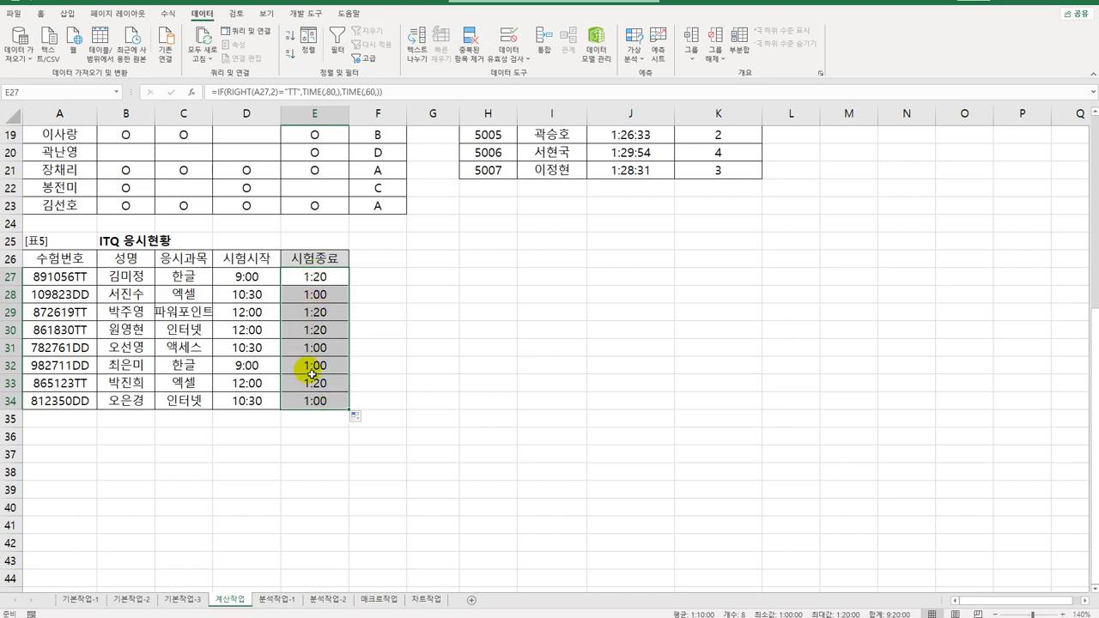
Step: Add the start time to the end of the E27 formula with +D27 and fill it down the 시험종료 column to E34
double_click(340, 282)
left_click(434, 283)
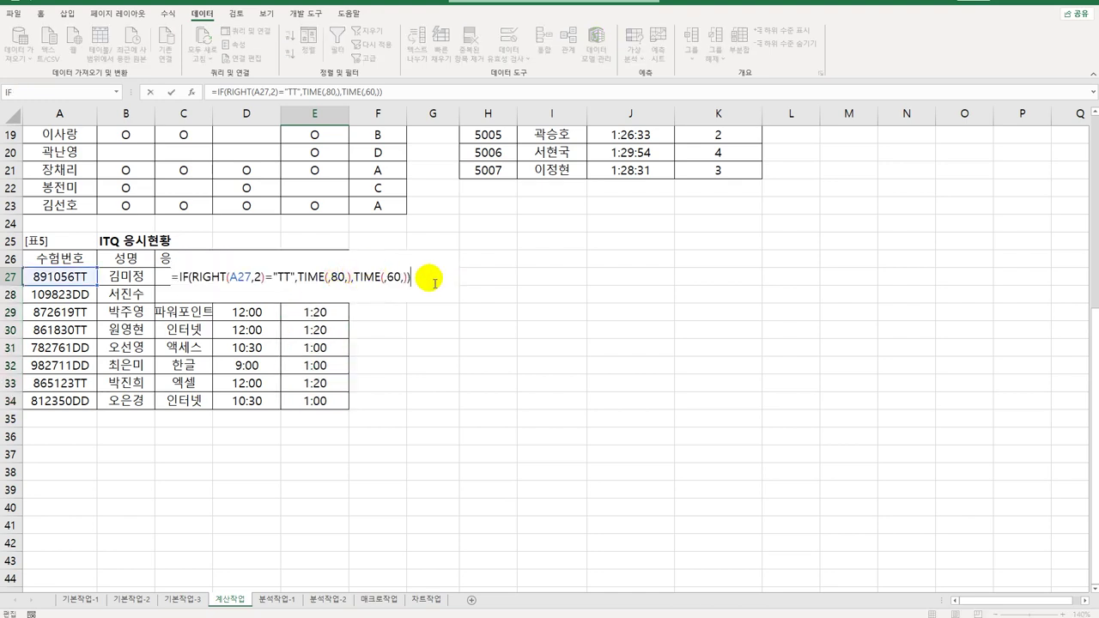
type("+")
key("Left")
key("Right")
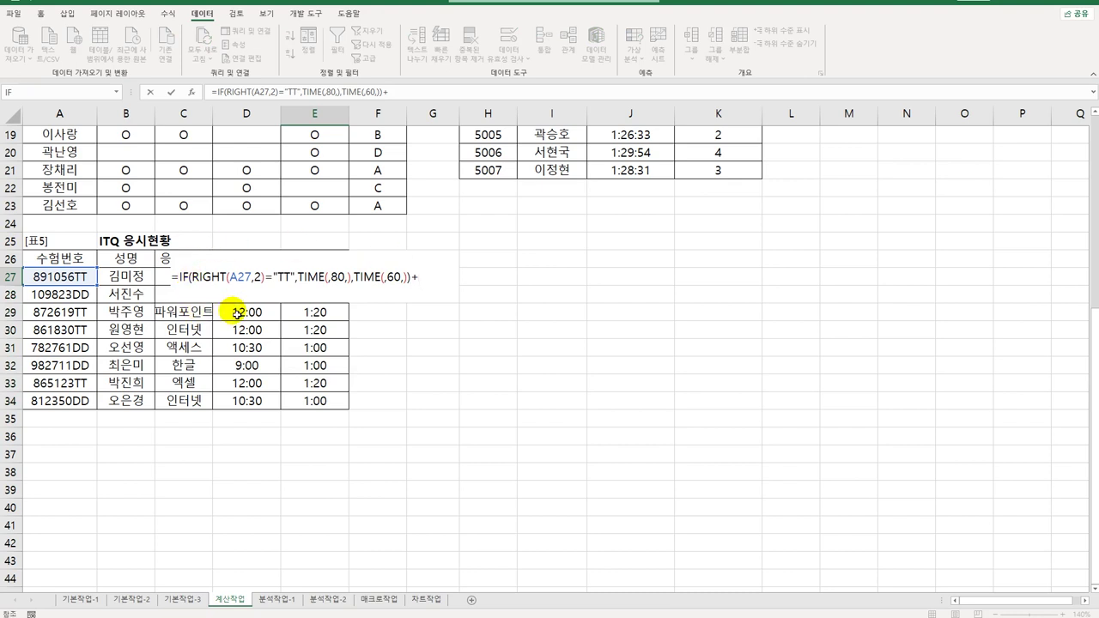
left_click(237, 314)
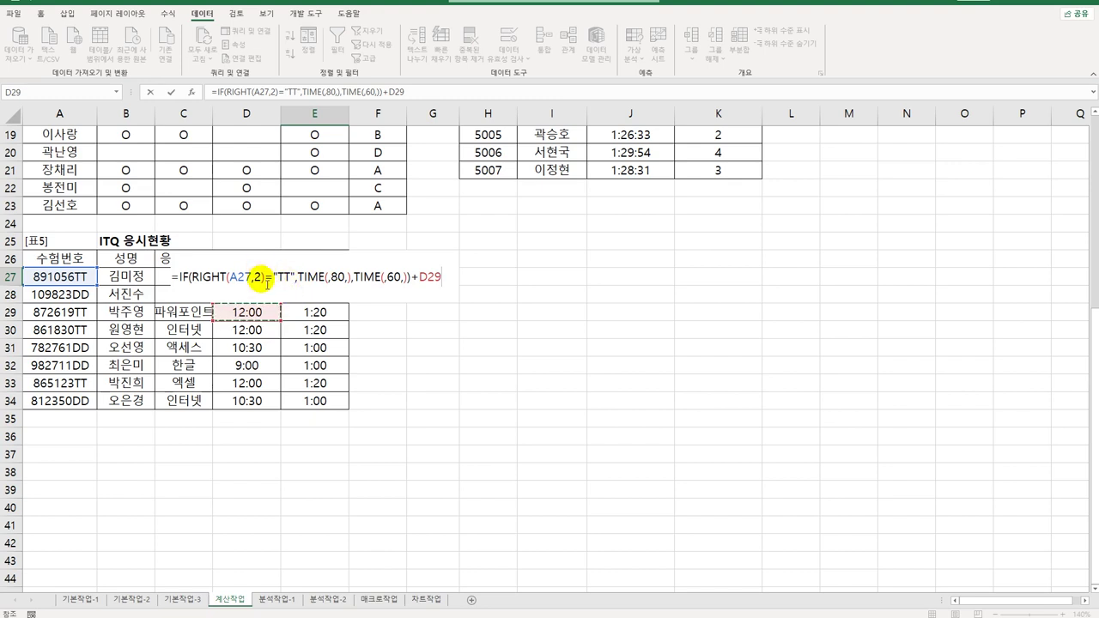
key("BackSpace")
type("7")
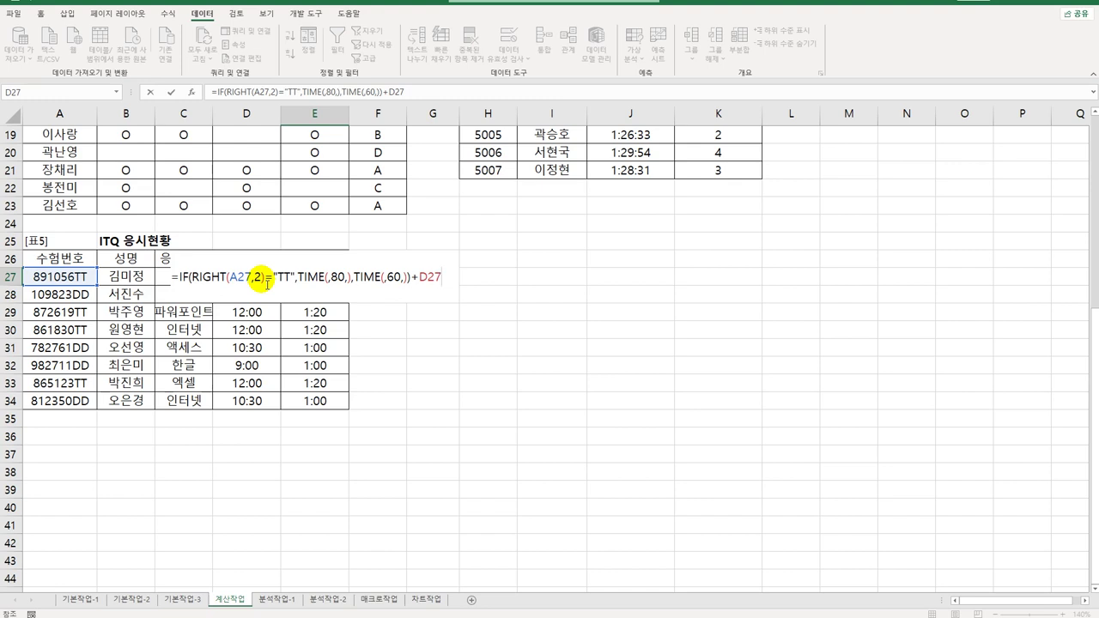
key("Return")
left_click(314, 278)
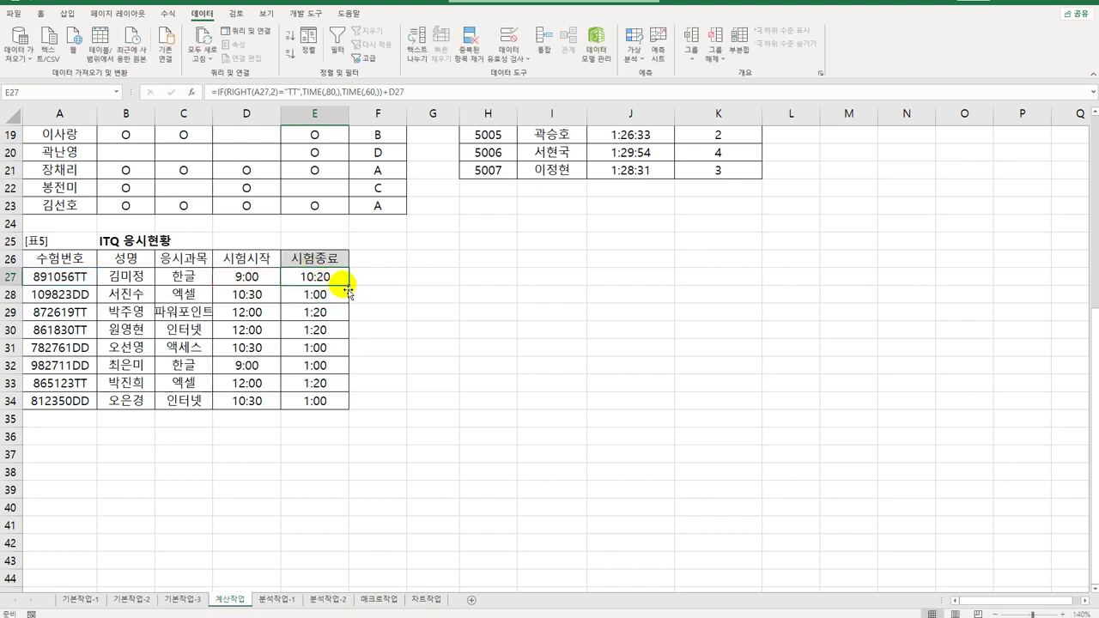
left_click_drag(349, 287, 346, 401)
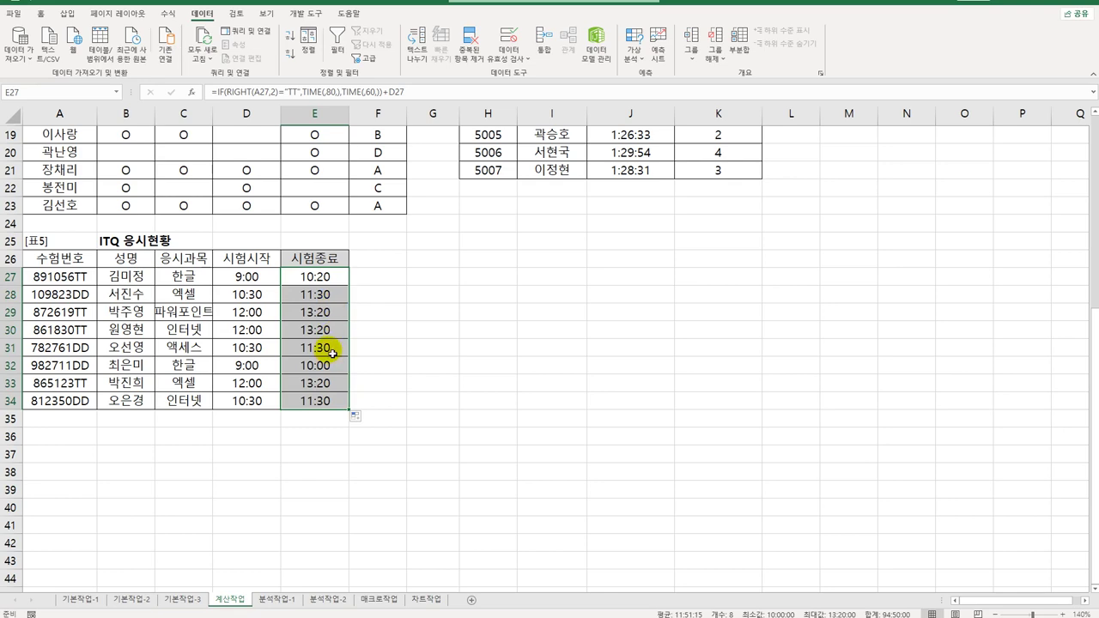
Step: Switch to the 분석작업-1 sheet and select the 팀명 header cell B3 of the 급여명세서 table
scroll(481, 297, "up", 6)
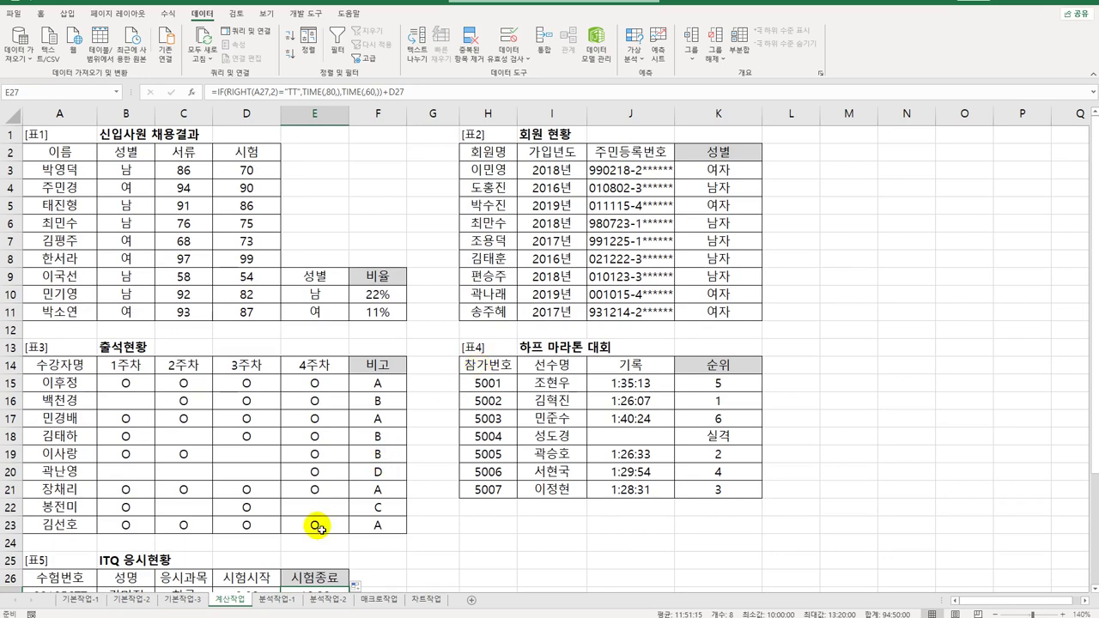
left_click(276, 599)
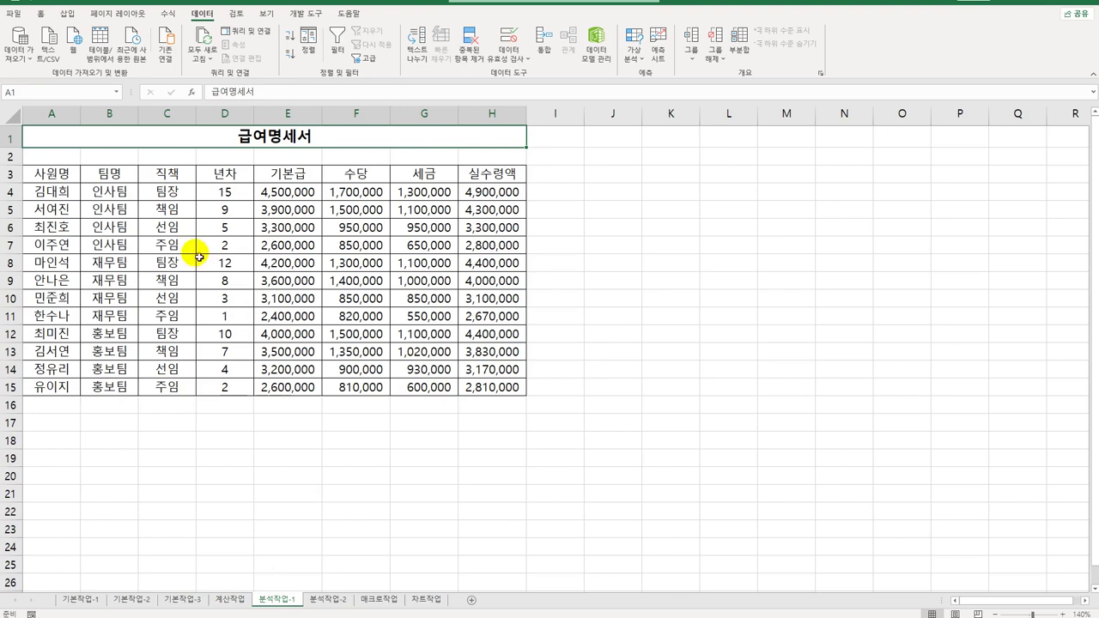
left_click(135, 181)
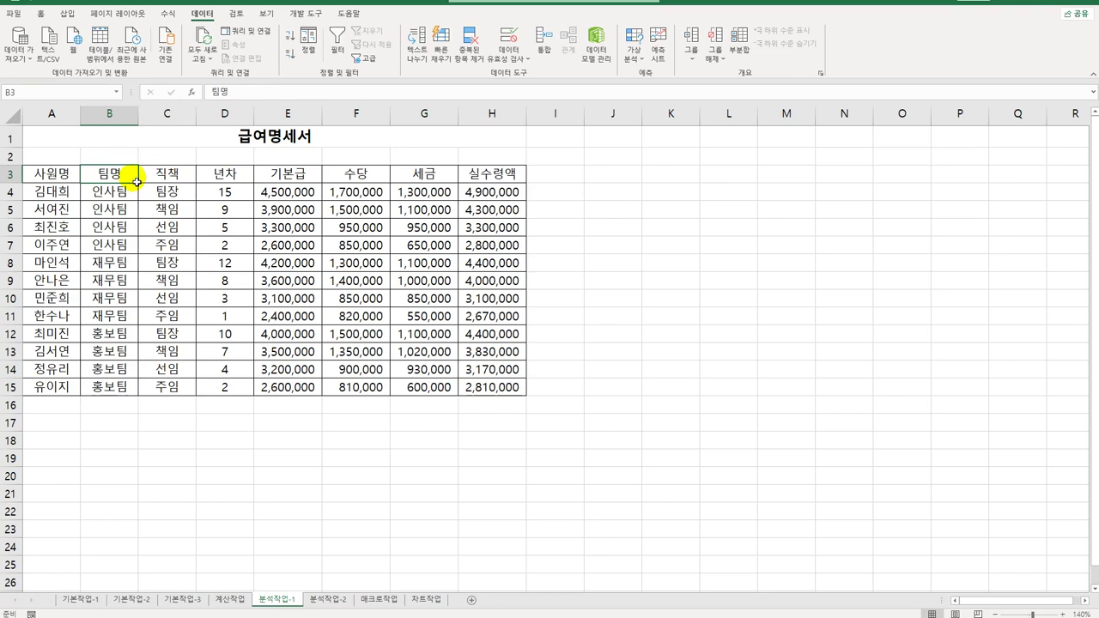
Step: Insert a pivot table from the 급여명세서 data A3:H15, placed on the existing sheet at cell A20
left_click(142, 246)
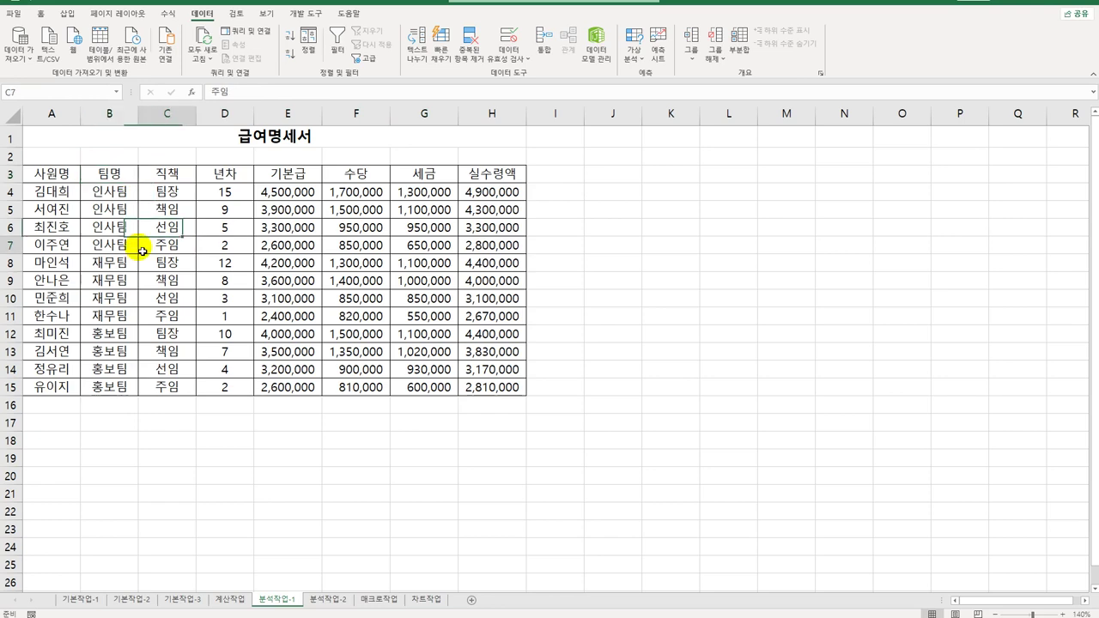
left_click(67, 14)
left_click(15, 60)
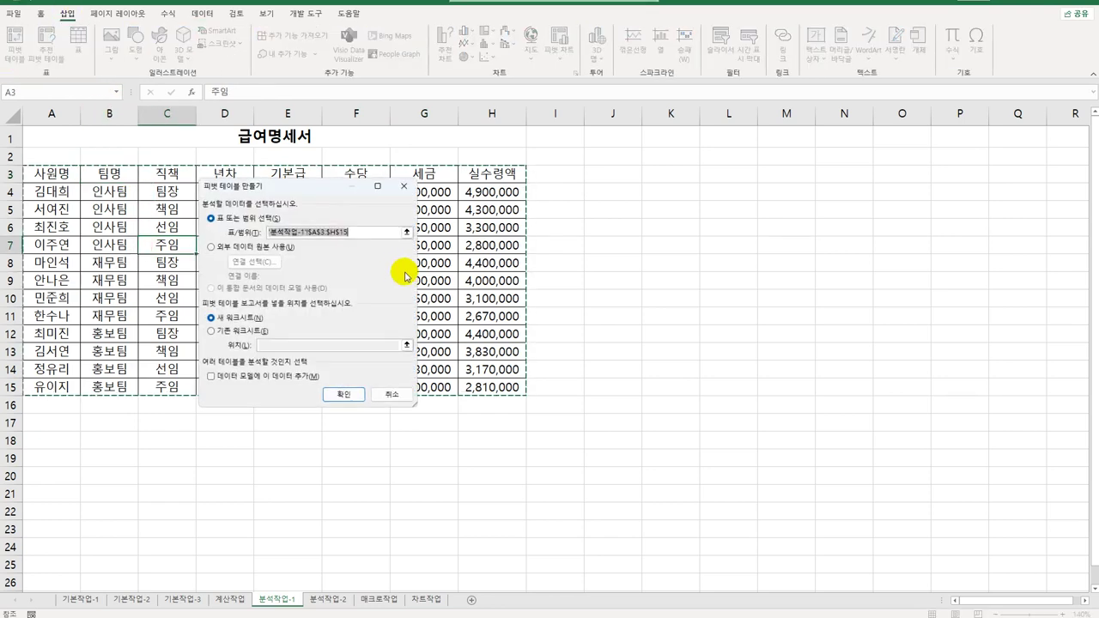
left_click_drag(295, 188, 676, 179)
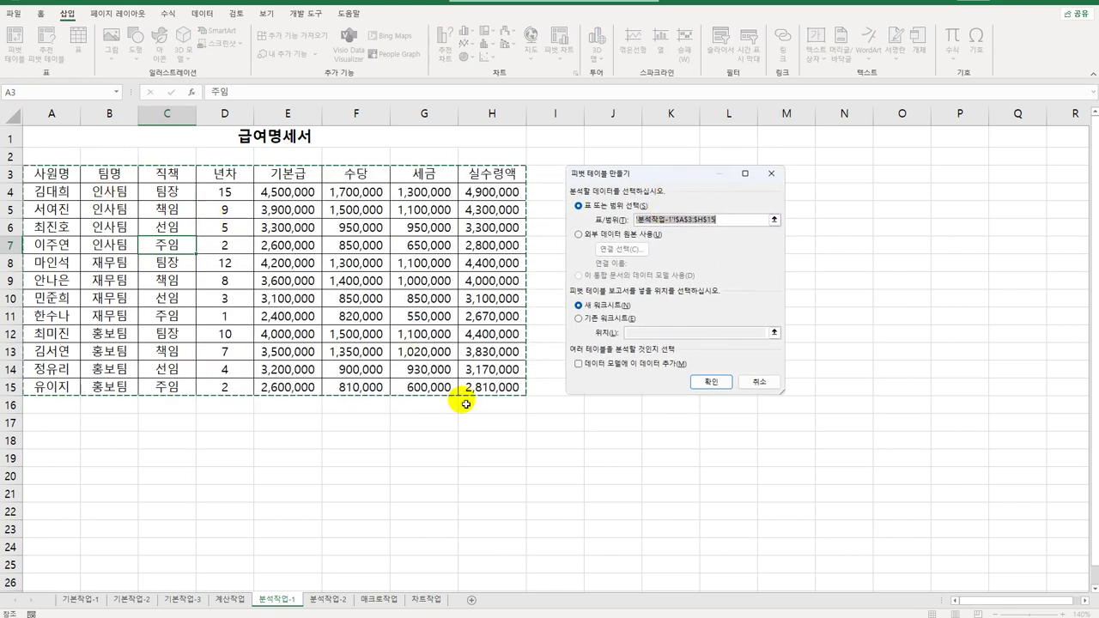
left_click(582, 318)
left_click(670, 334)
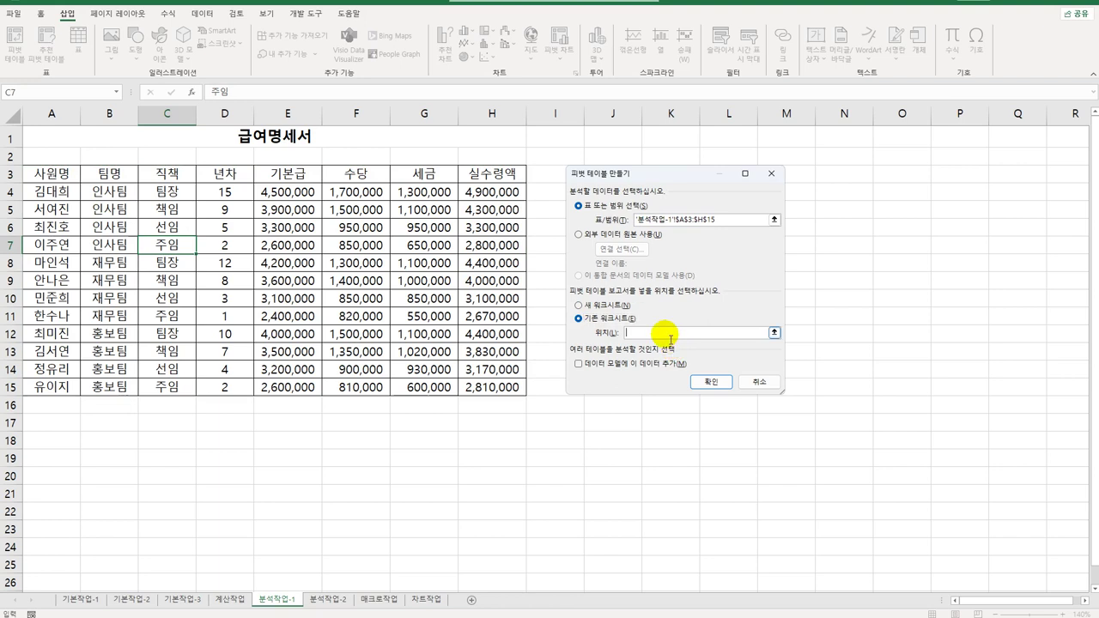
left_click(73, 458)
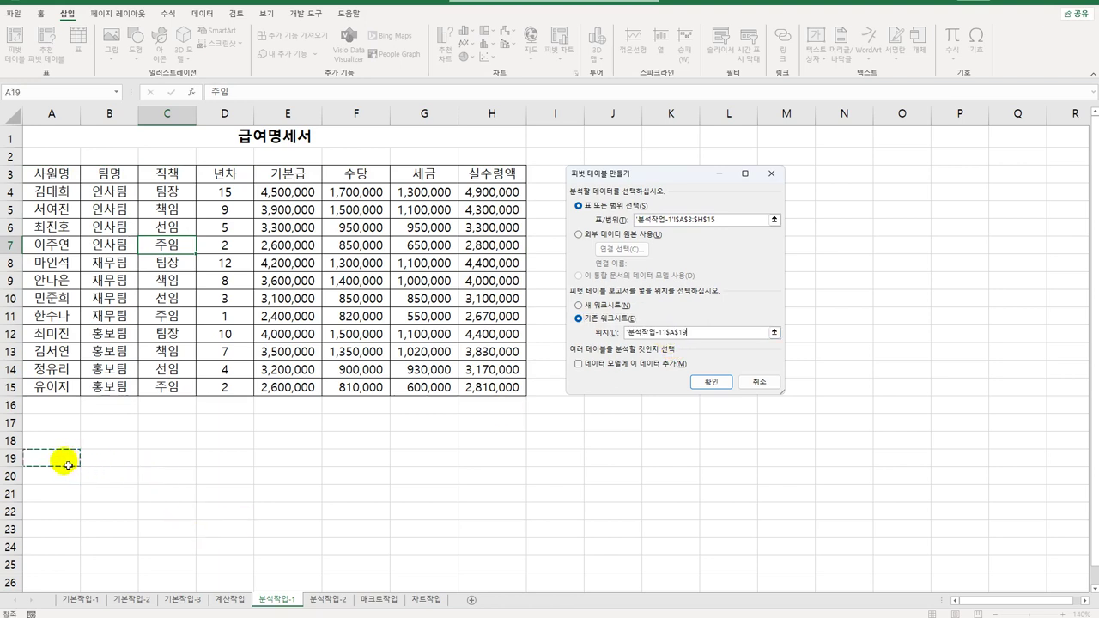
left_click(56, 480)
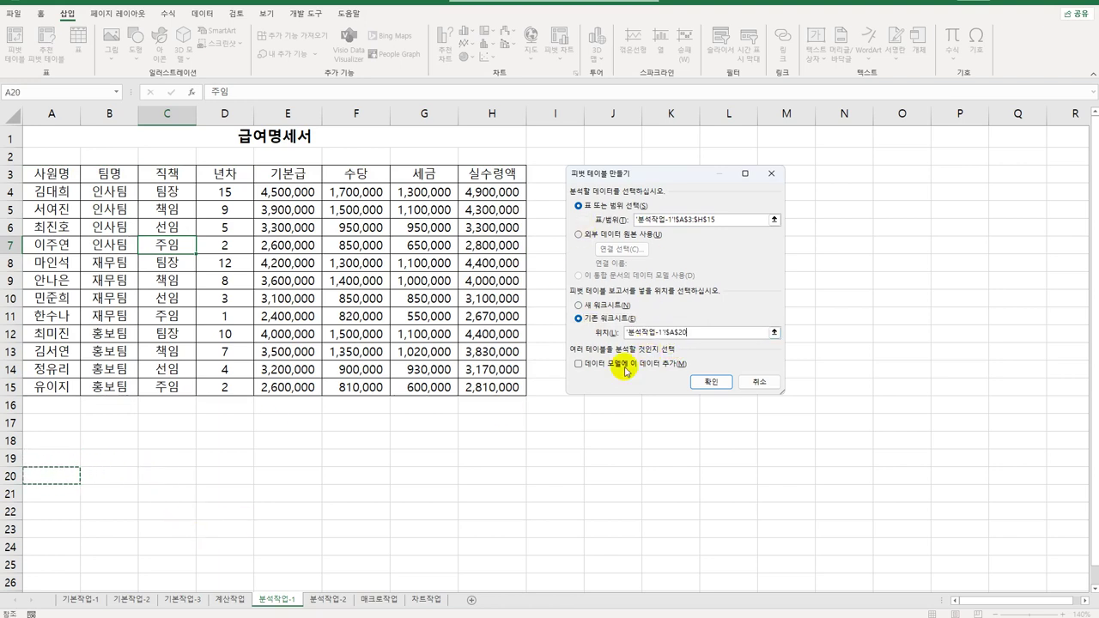
left_click(711, 383)
Step: Lay out the pivot table with 직책 as rows, 팀명 as columns and 실수령액 as values
scroll(572, 438, "down", 3)
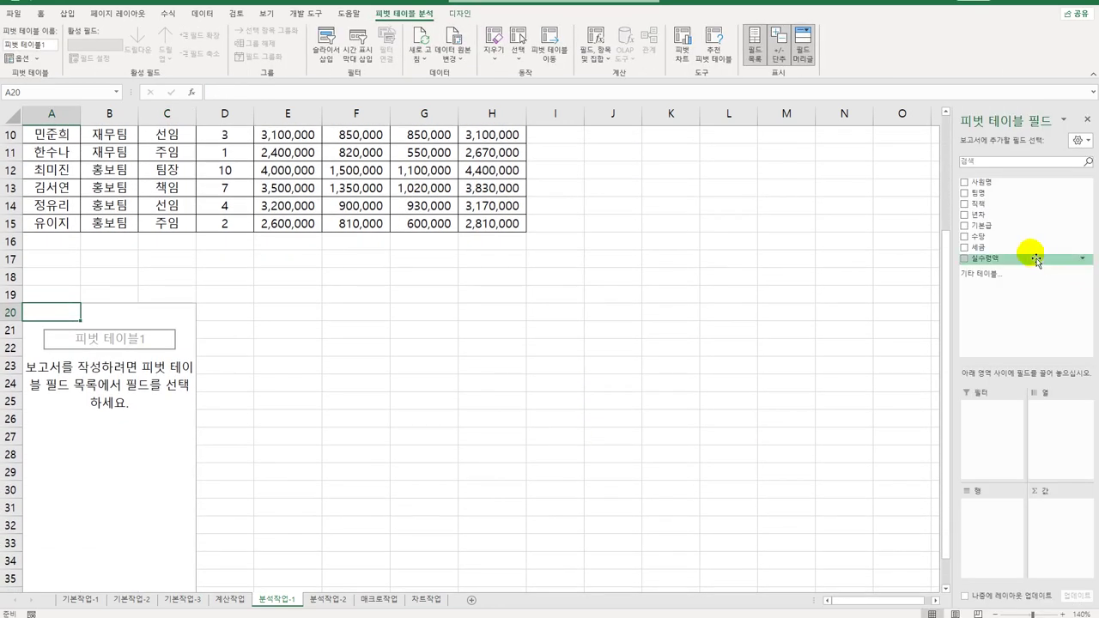
left_click_drag(1016, 214, 1009, 550)
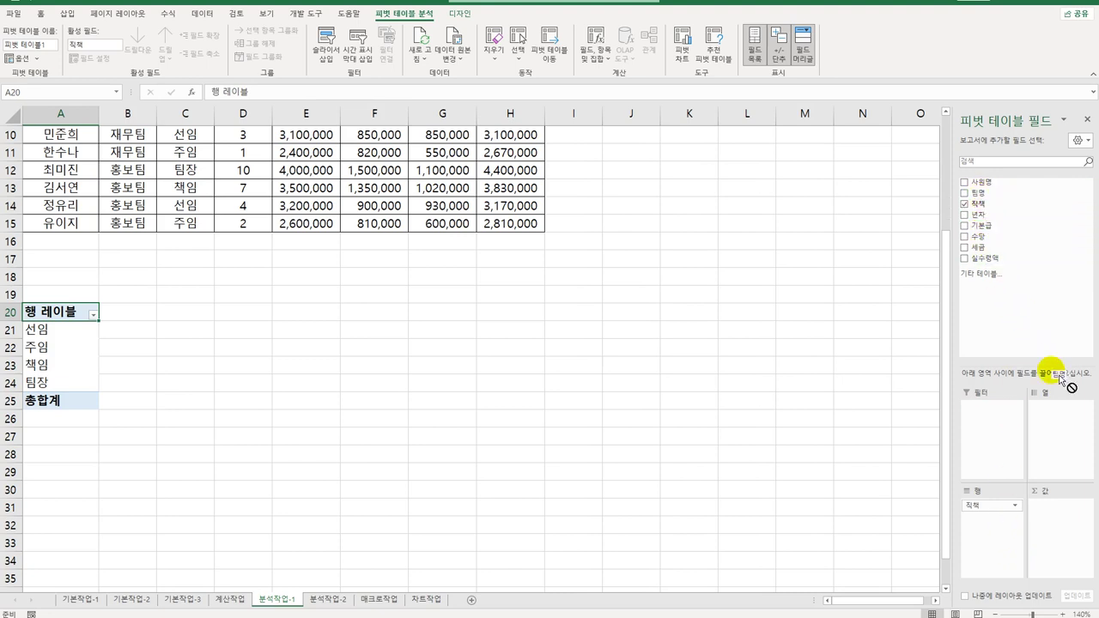
left_click_drag(1068, 435, 1069, 437)
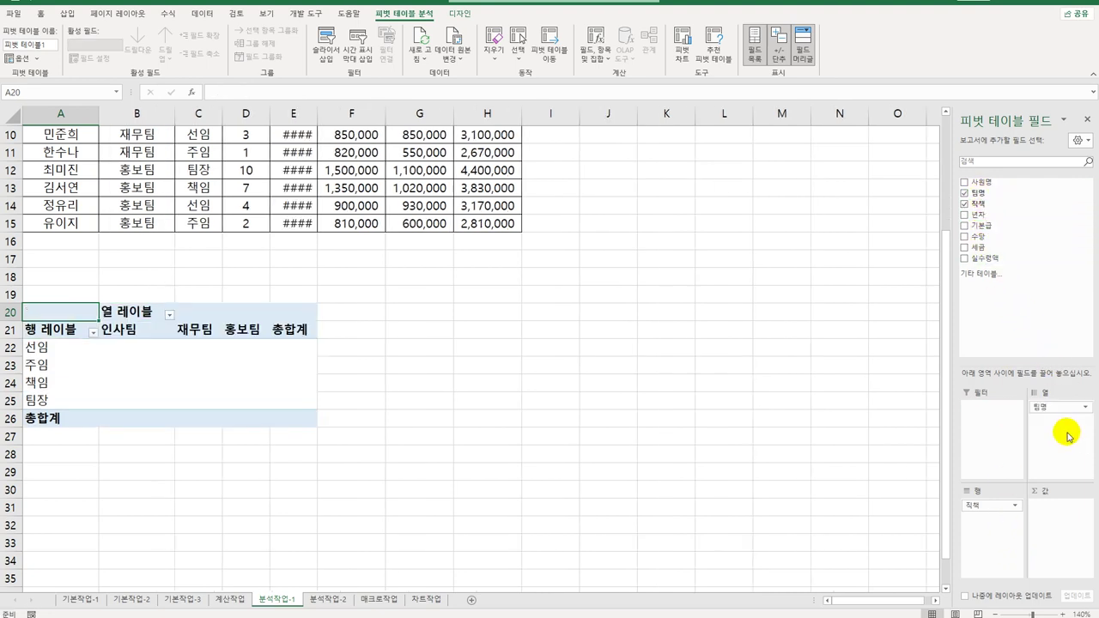
left_click_drag(979, 258, 1057, 532)
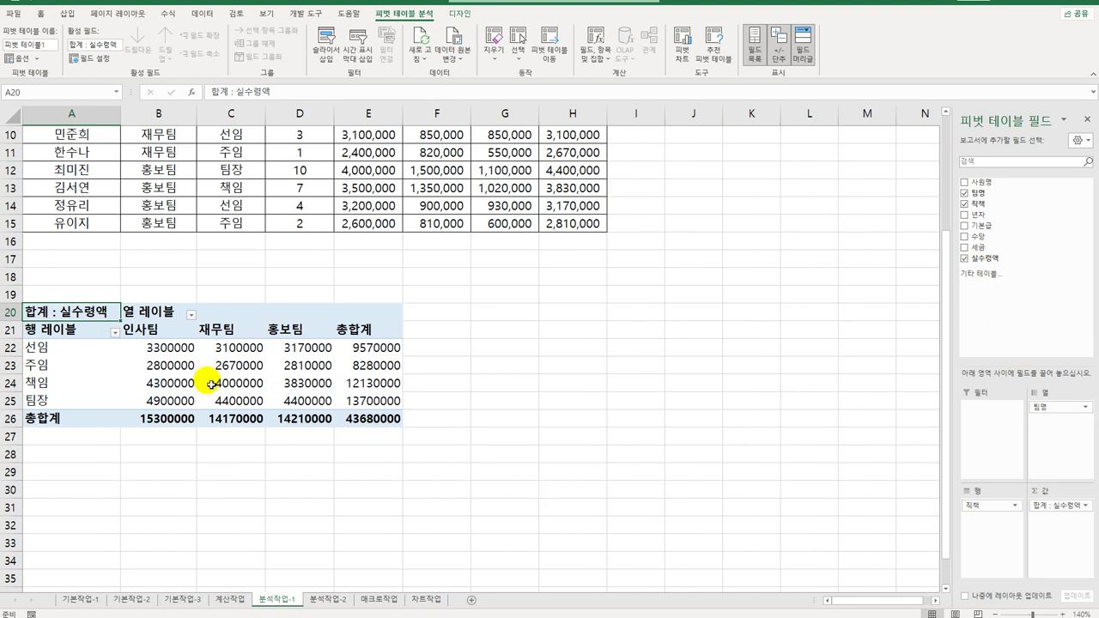
Step: Open the value field settings for 실수령액 and set its summary calculation to 평균
mouse_move(216, 395)
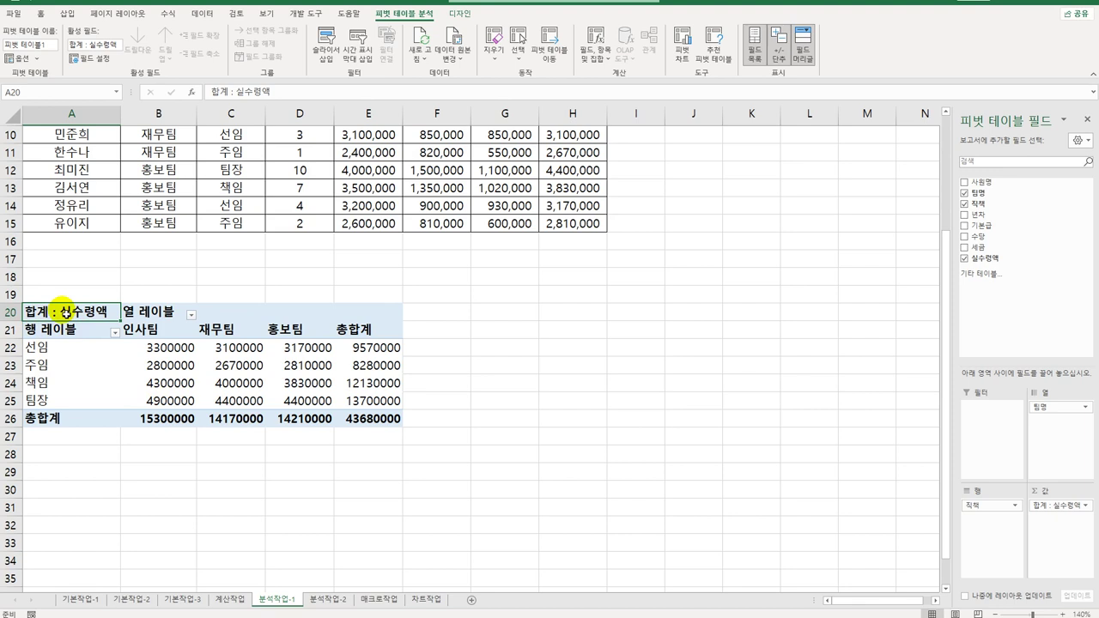
right_click(66, 312)
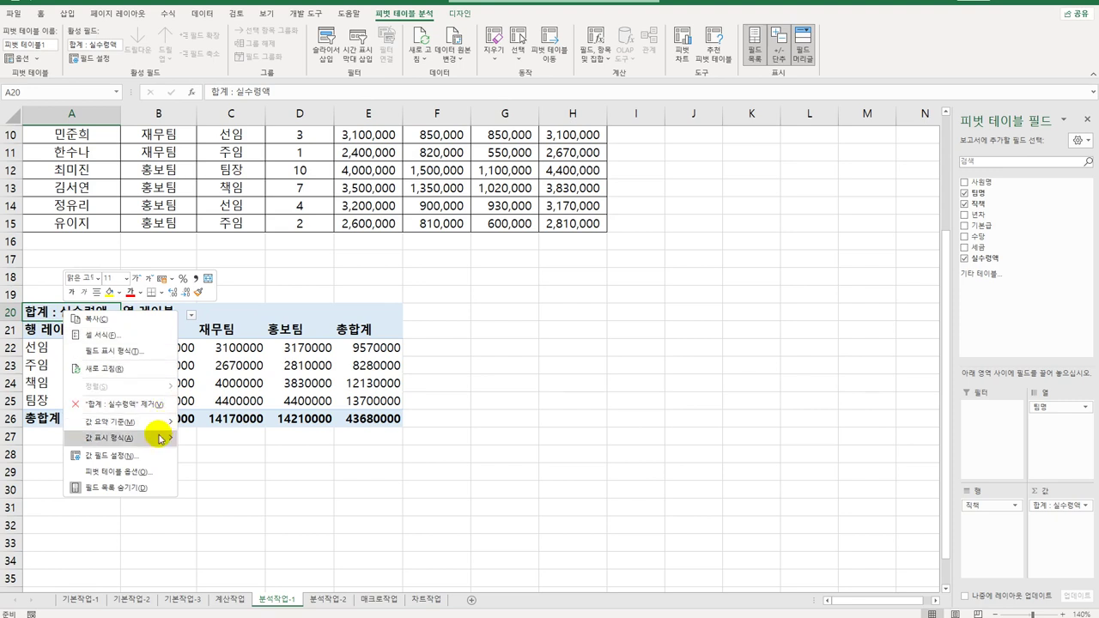
left_click(150, 459)
left_click_drag(144, 355, 551, 258)
left_click(486, 379)
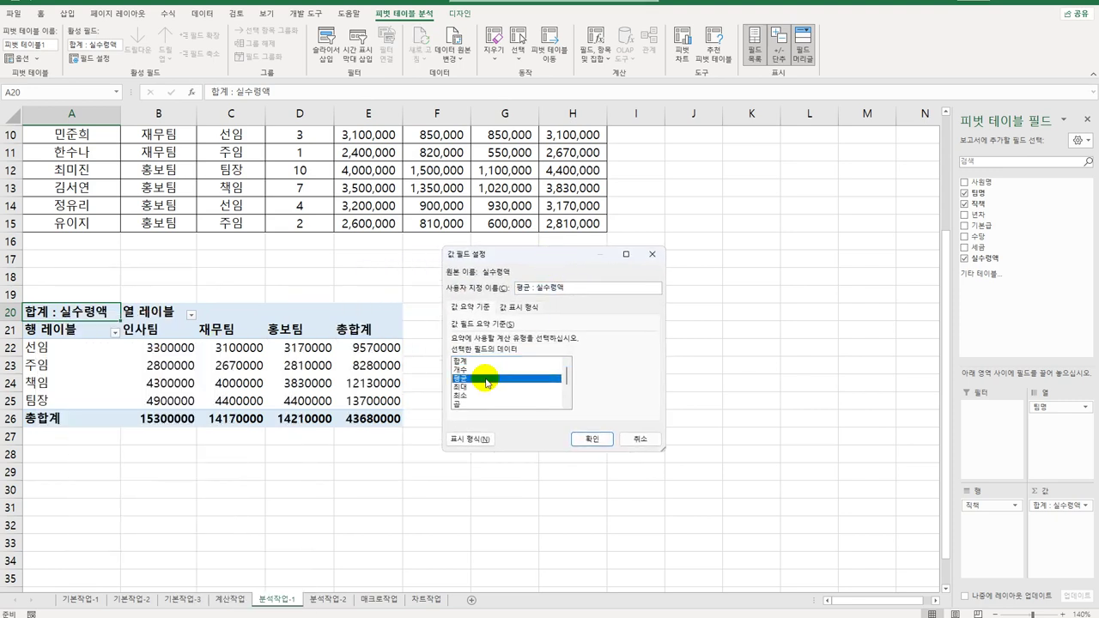
Step: Format the 실수령액 value field as 숫자 with the 1000 separator and apply the field settings
left_click(469, 439)
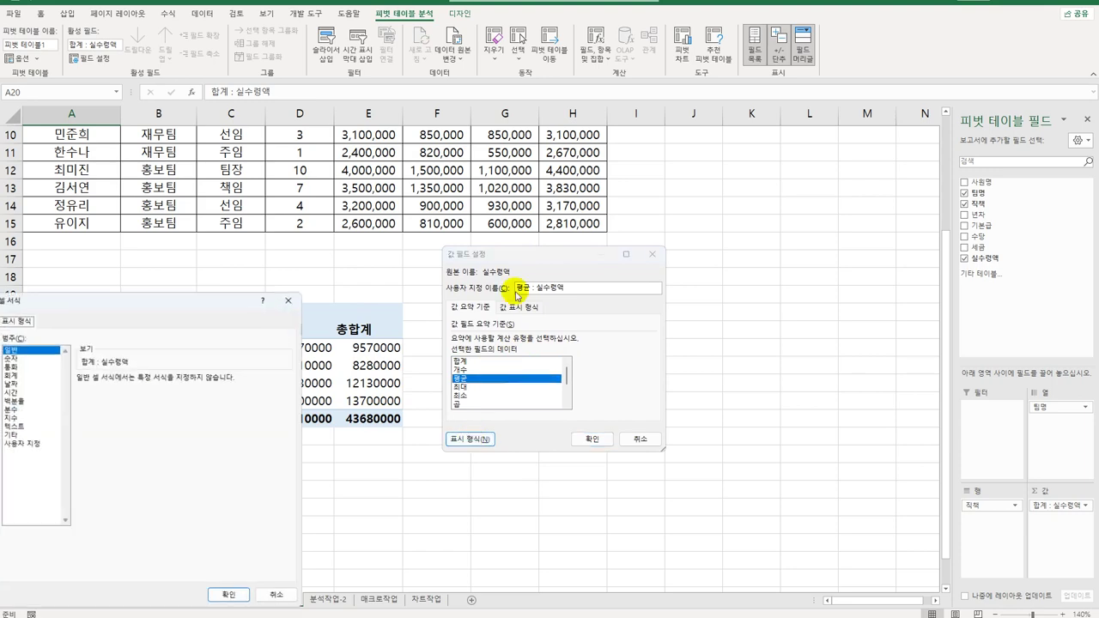
left_click_drag(190, 302, 725, 236)
left_click(566, 294)
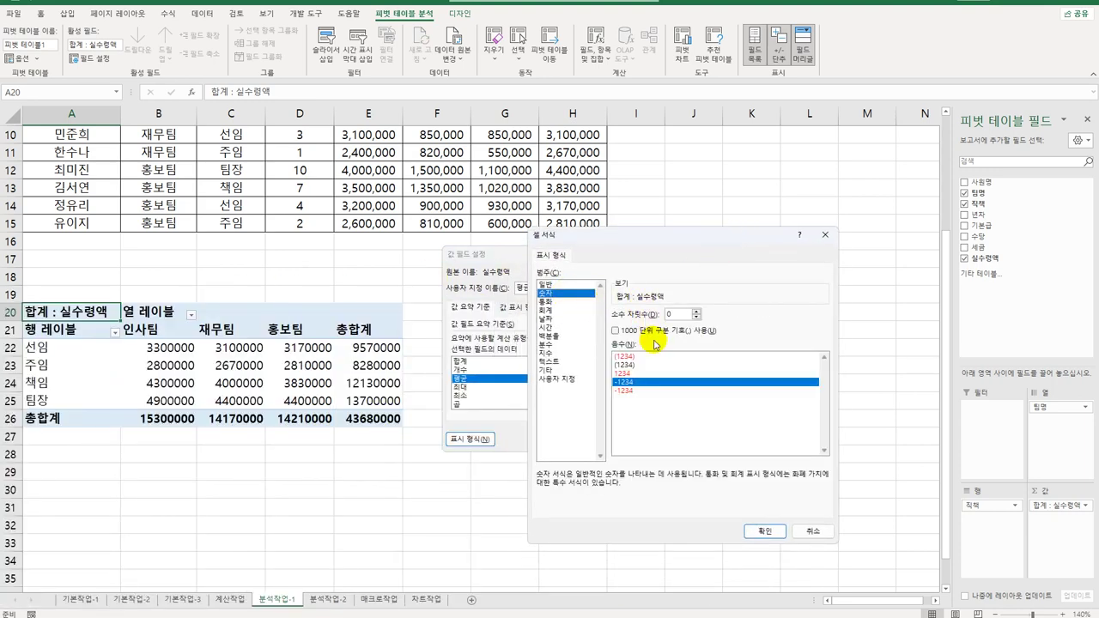
left_click(657, 334)
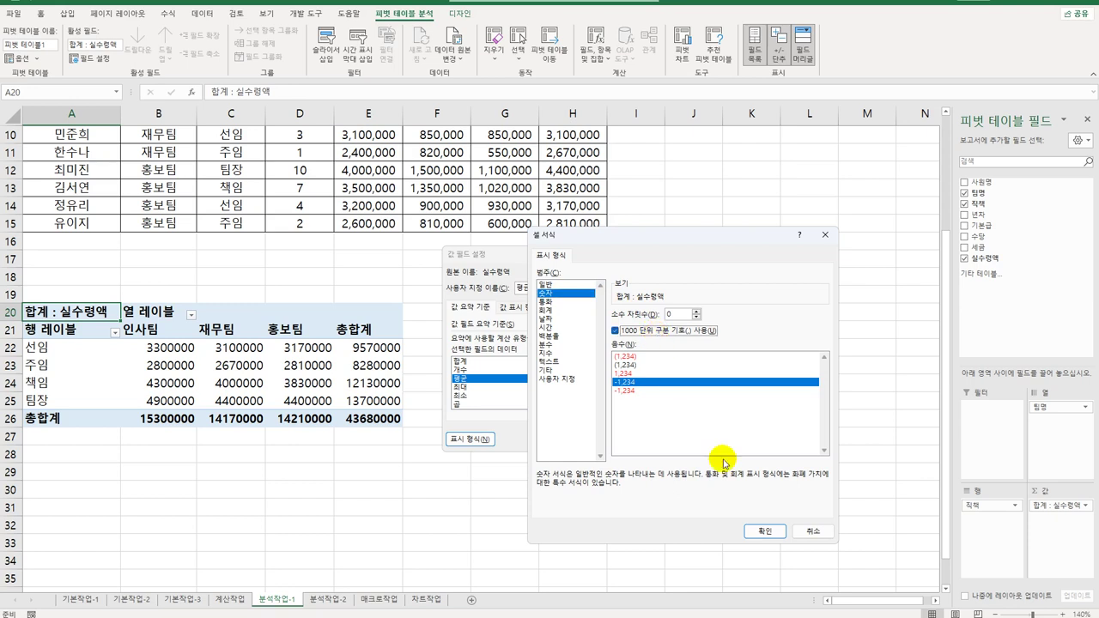
left_click(763, 530)
left_click(591, 440)
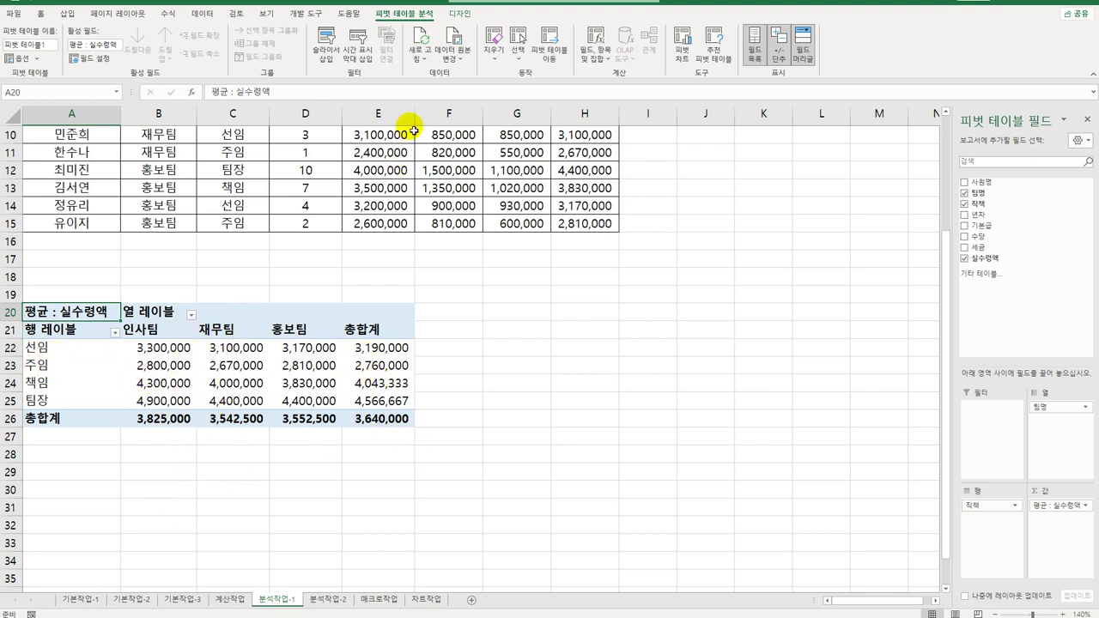
Step: Set the pivot table's grand totals to show for rows only (행의 총합계만 설정)
left_click(460, 13)
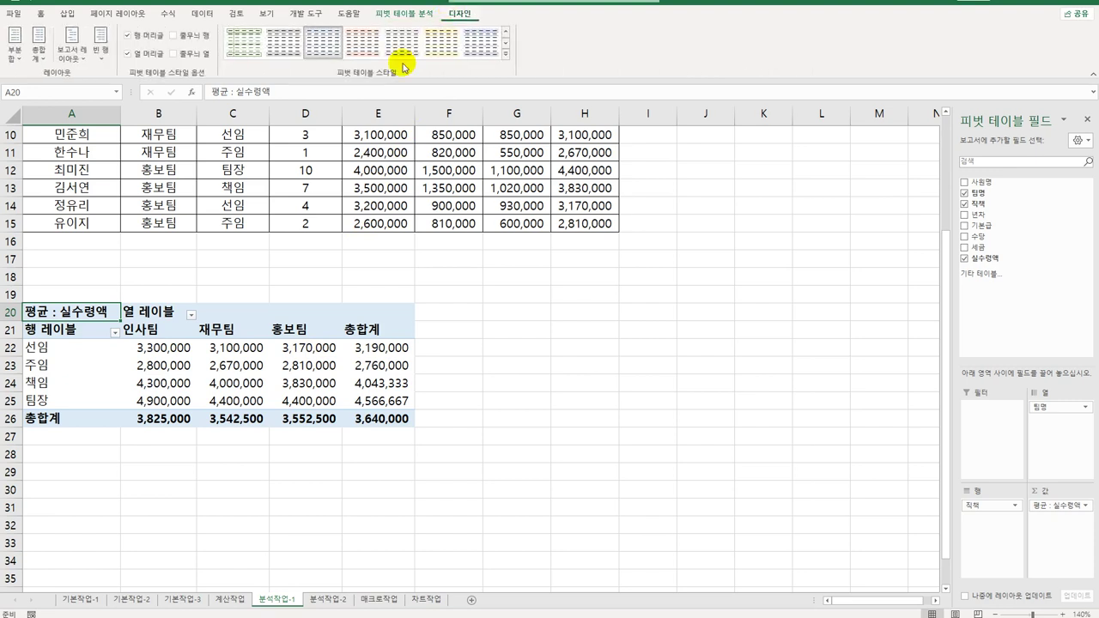
left_click(39, 56)
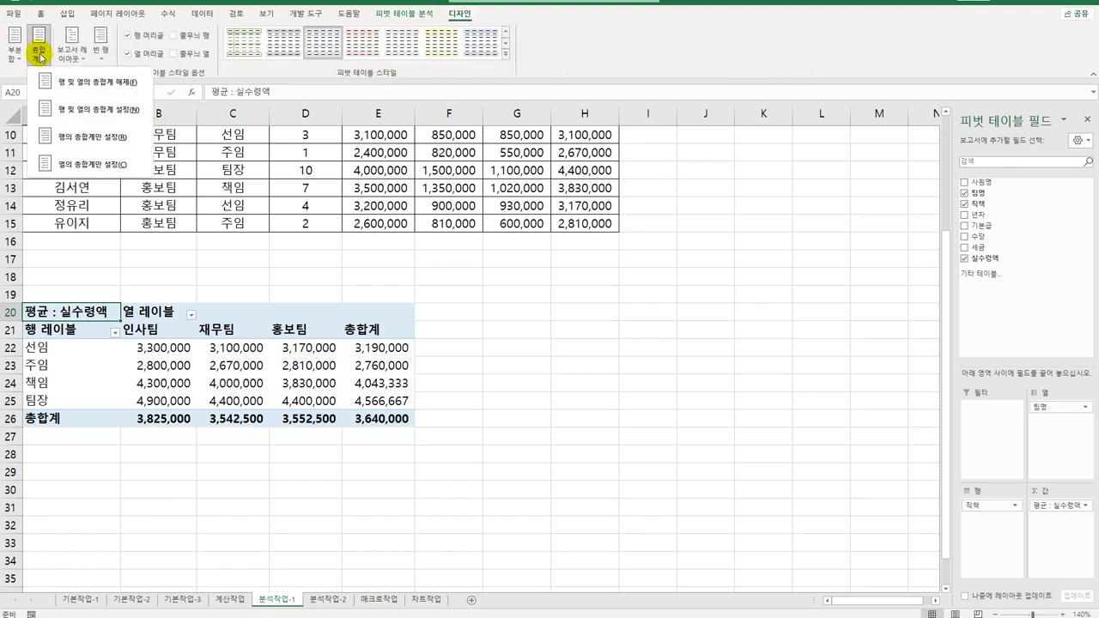
left_click(46, 146)
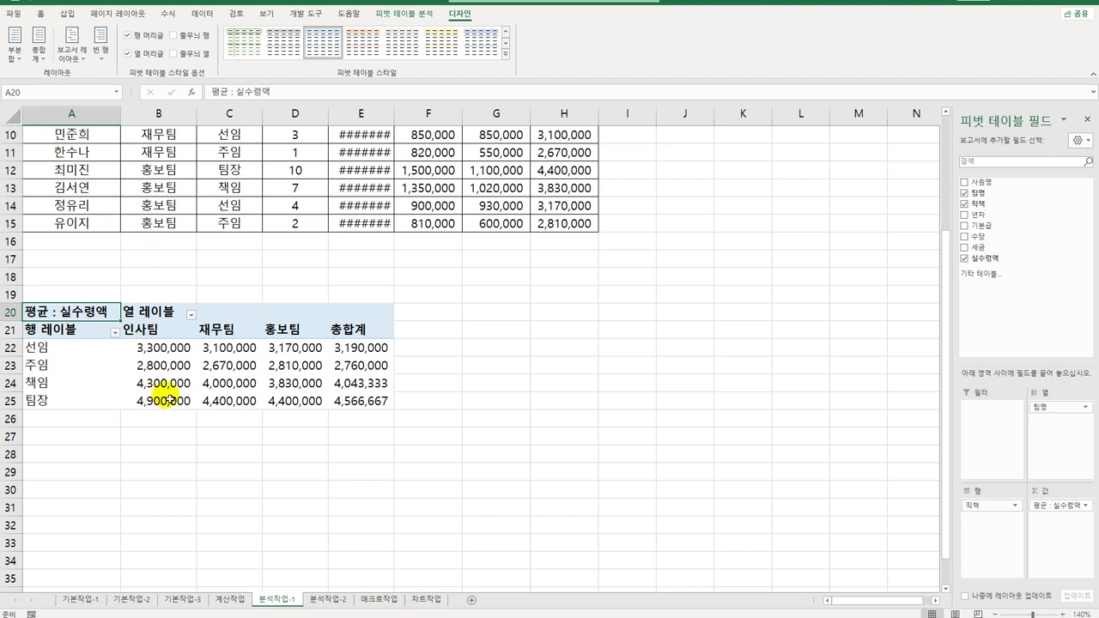
Step: Filter the pivot table's 열 레이블 to show only 인사팀 and 재무팀
mouse_move(182, 397)
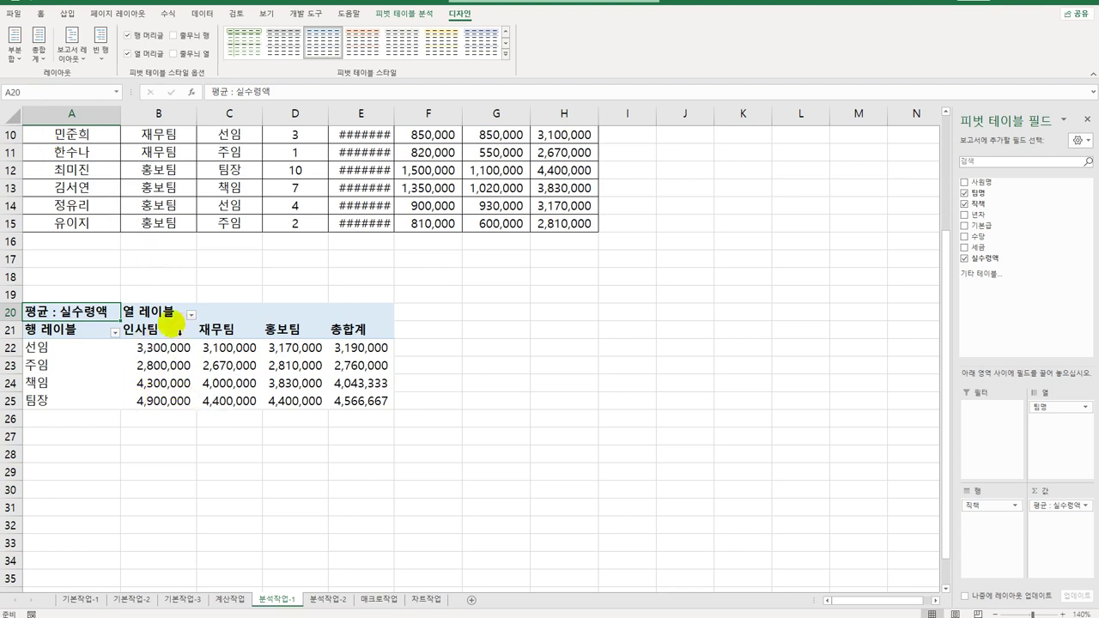
left_click(140, 311)
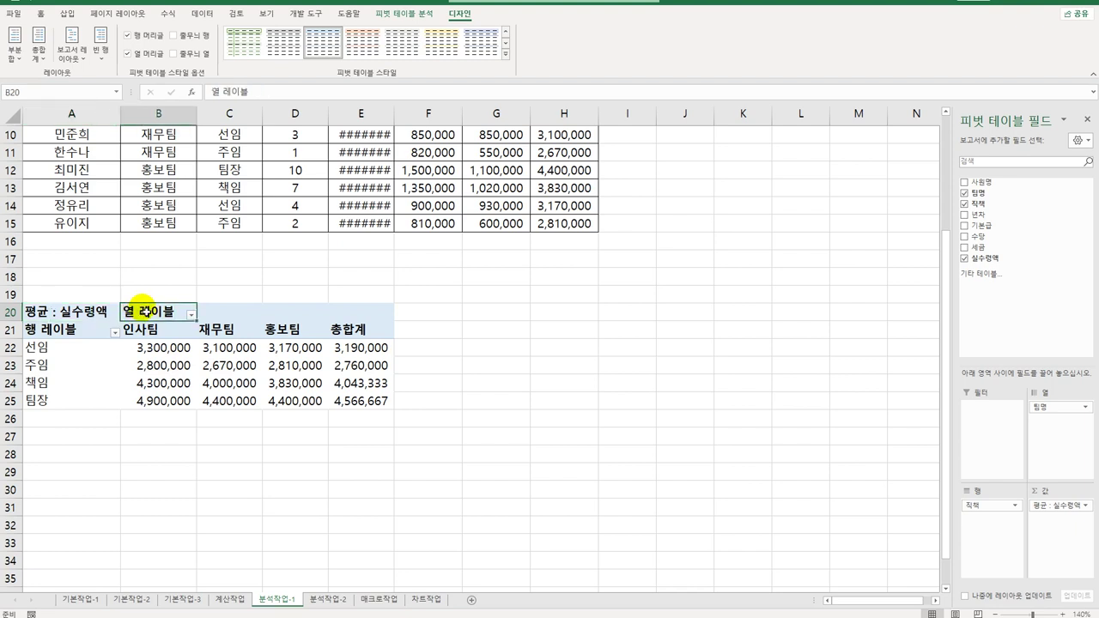
left_click(192, 314)
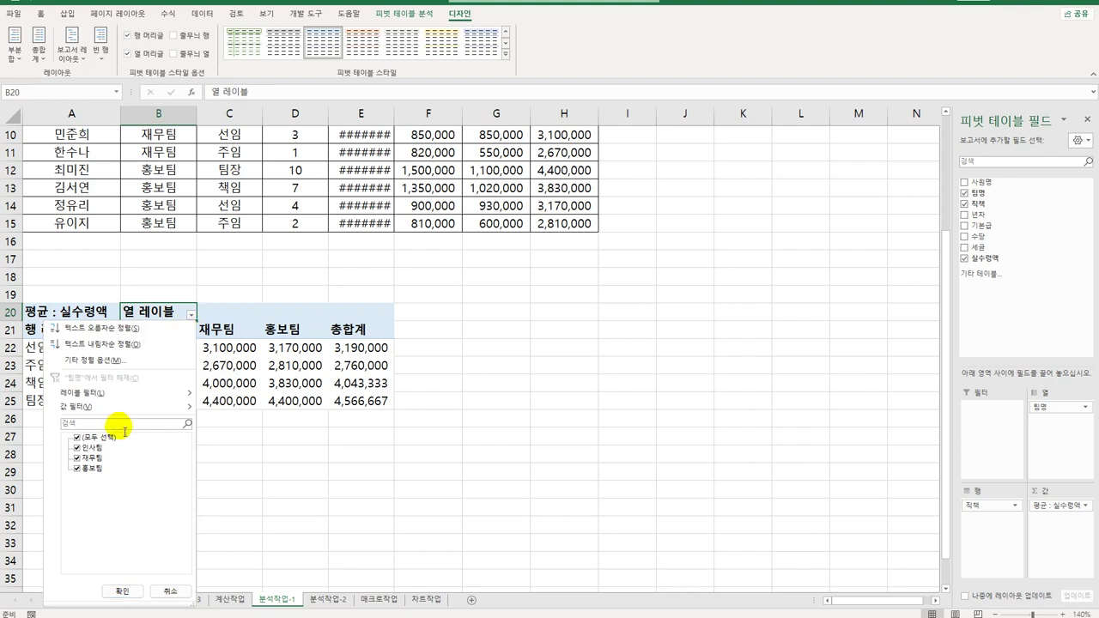
left_click(78, 438)
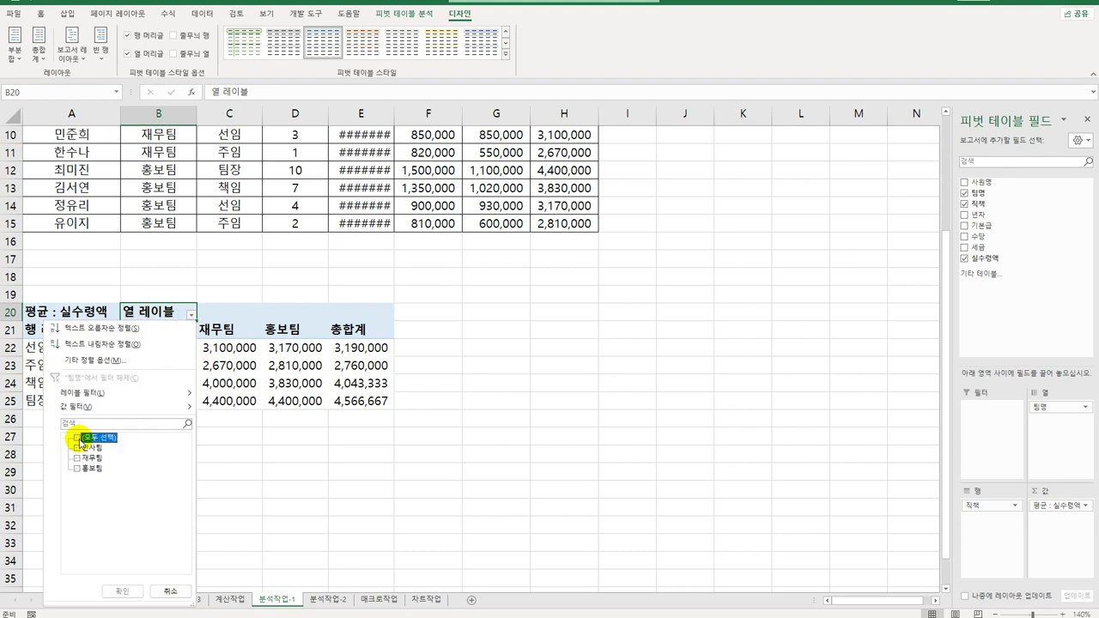
left_click(77, 448)
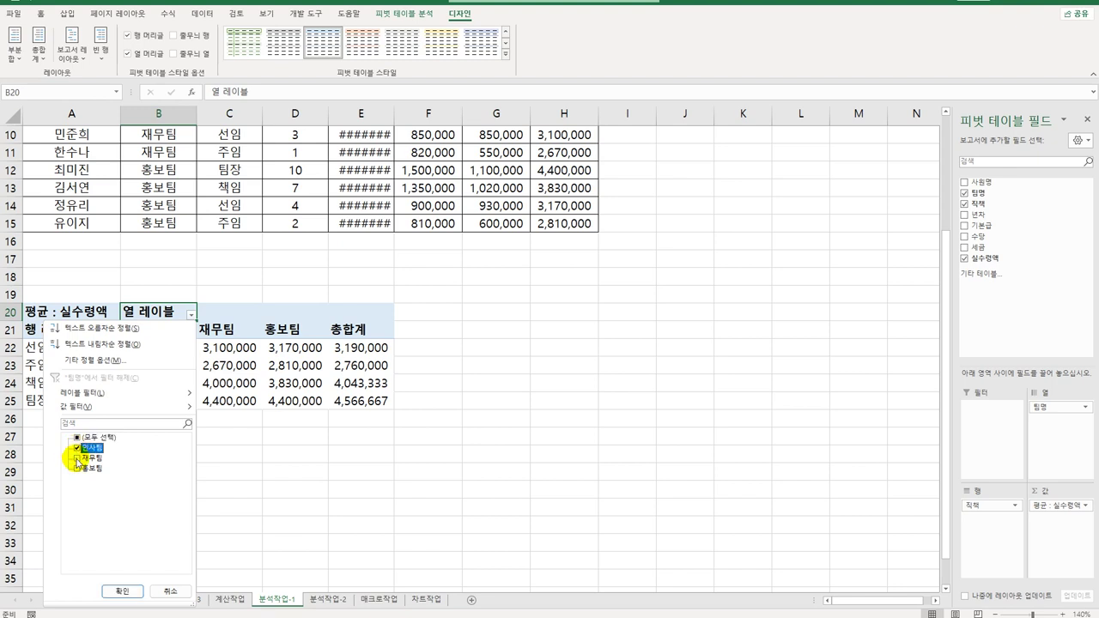
left_click(77, 458)
left_click(125, 591)
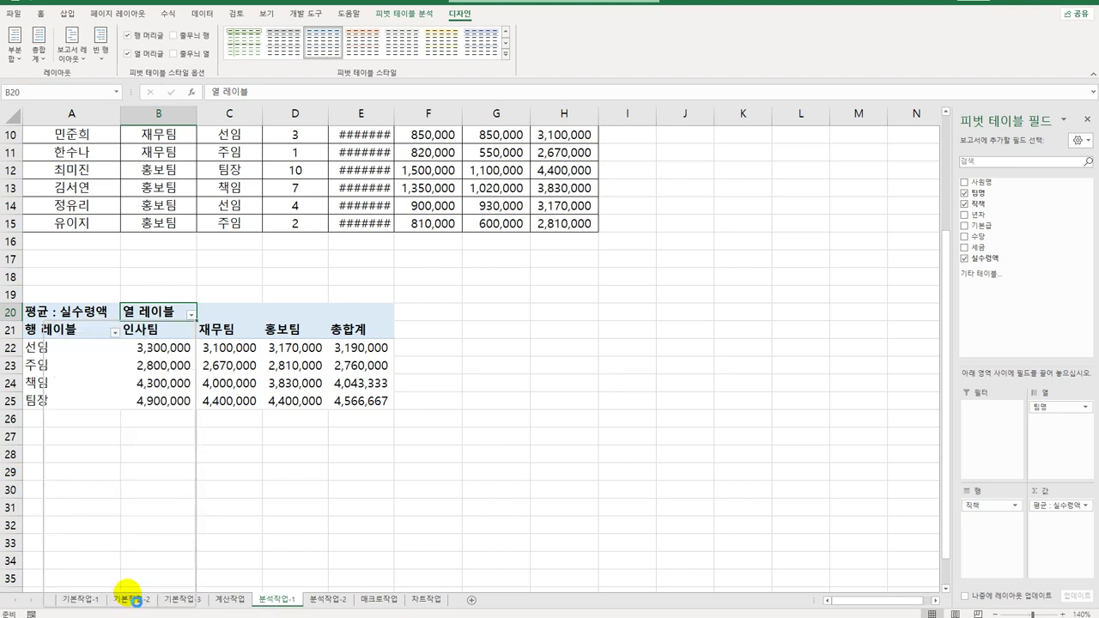
left_click(462, 455)
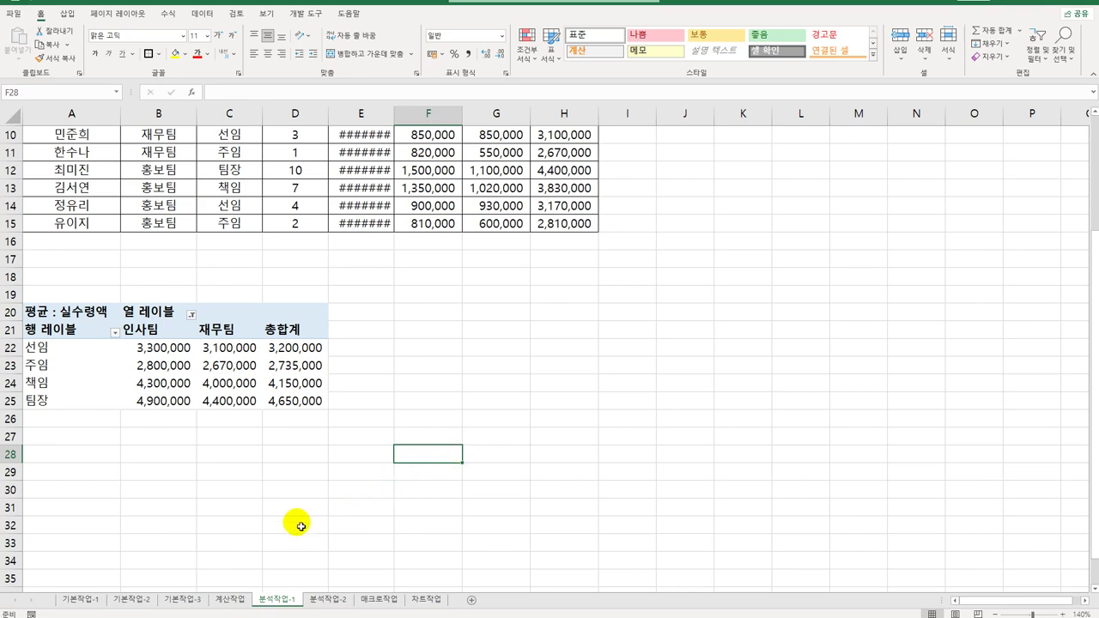
Step: Switch to the 분석작업-2 sheet and examine the 기간(년) table layout and the 월불입액 formula in B3 with its input cells
left_click(329, 600)
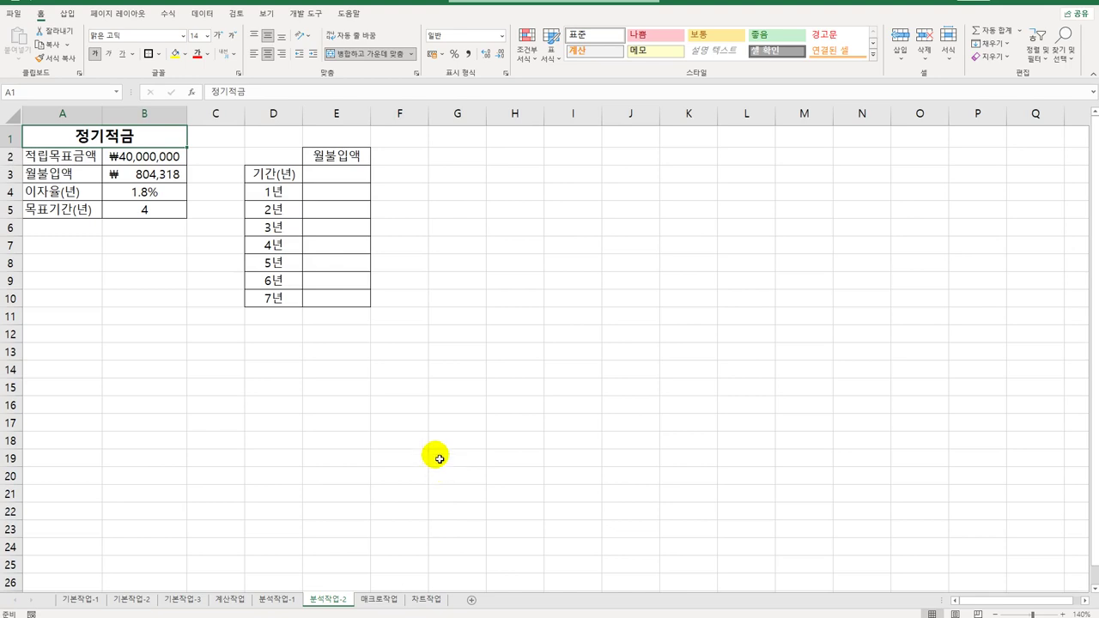
left_click(281, 194)
left_click_drag(281, 194, 275, 300)
left_click_drag(342, 175, 638, 172)
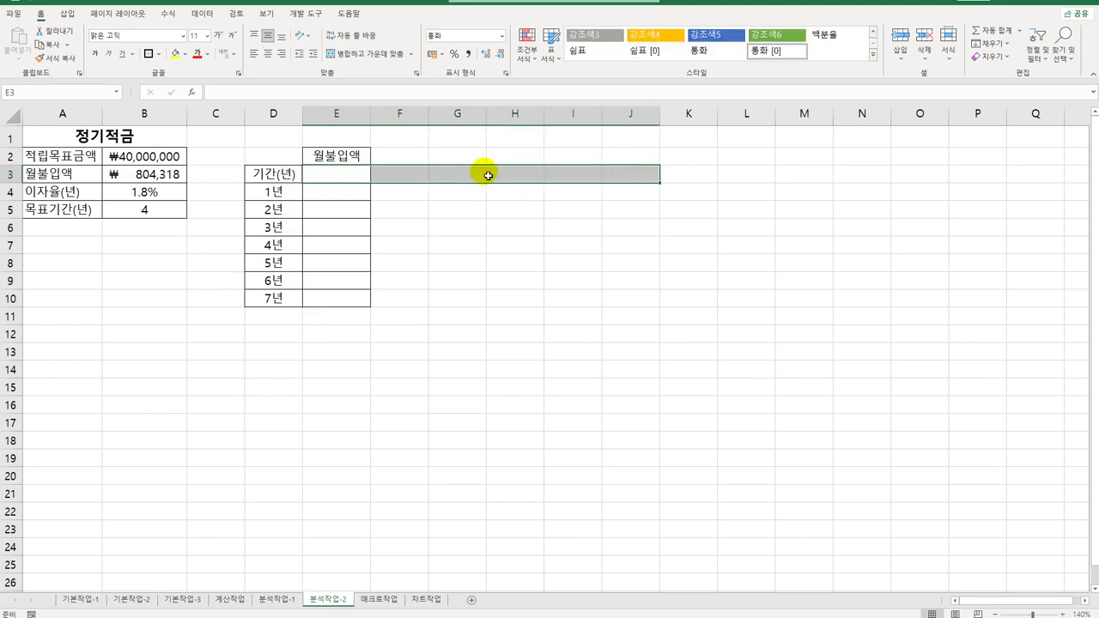
left_click(280, 178)
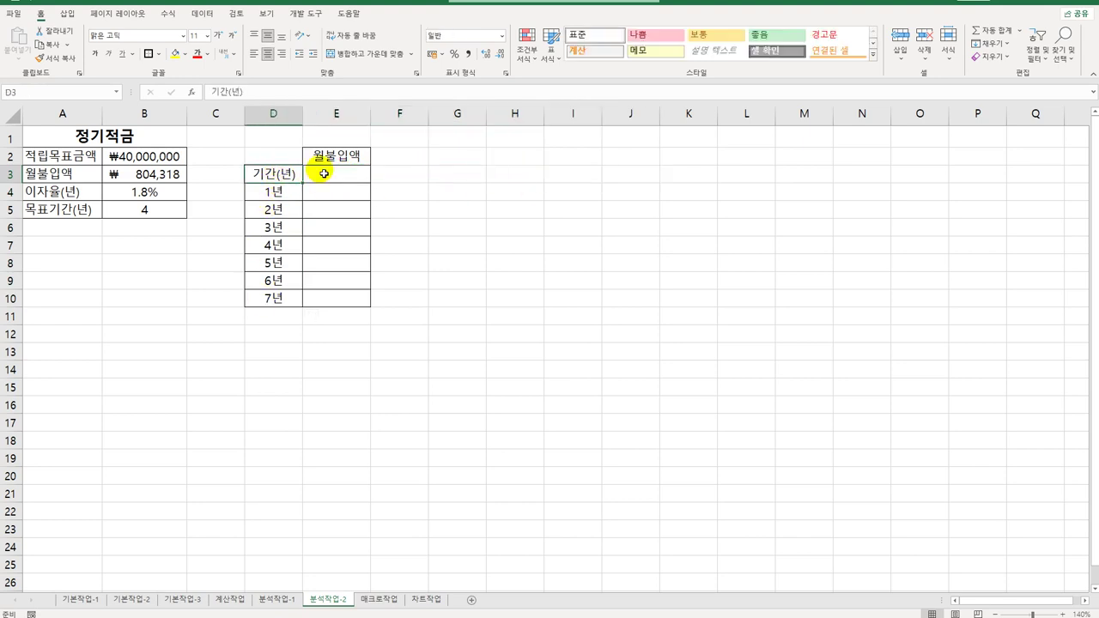
left_click(324, 172)
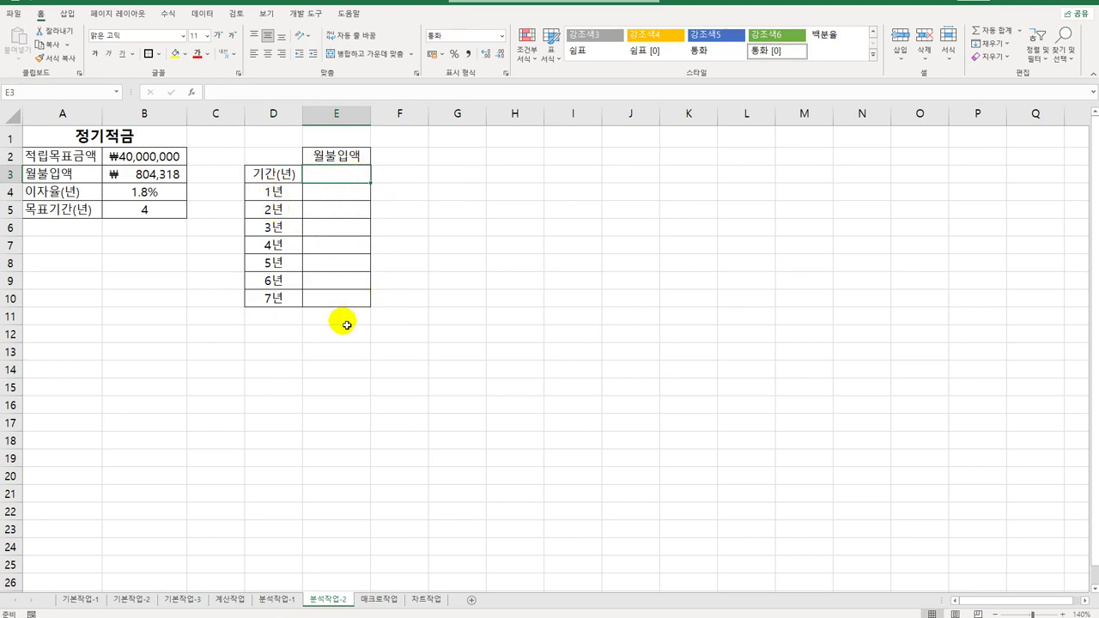
left_click(150, 168)
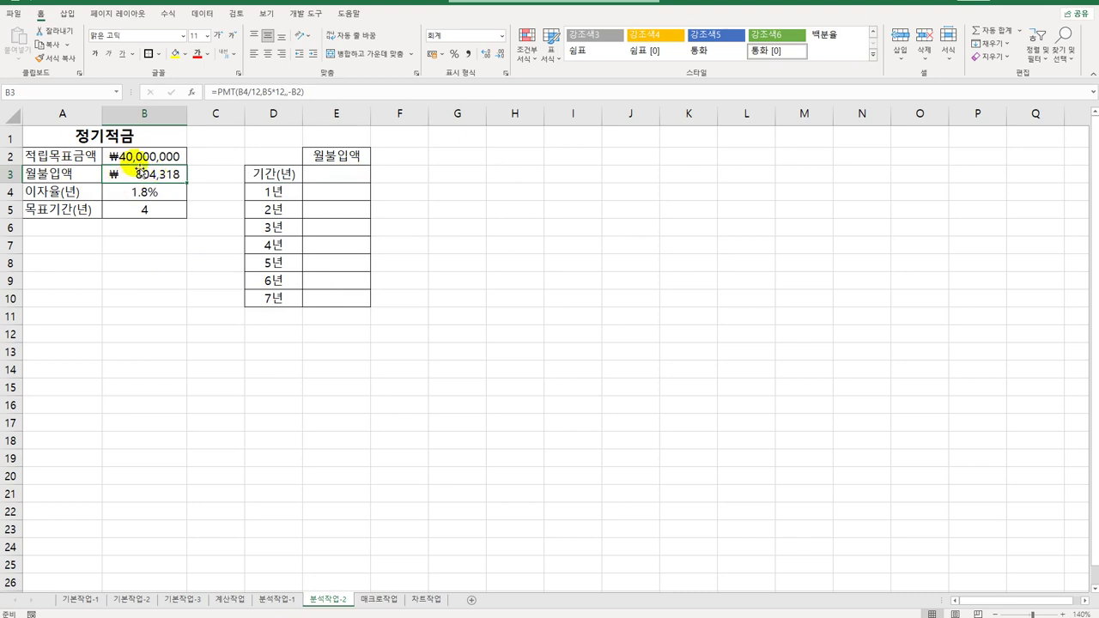
left_click(146, 192)
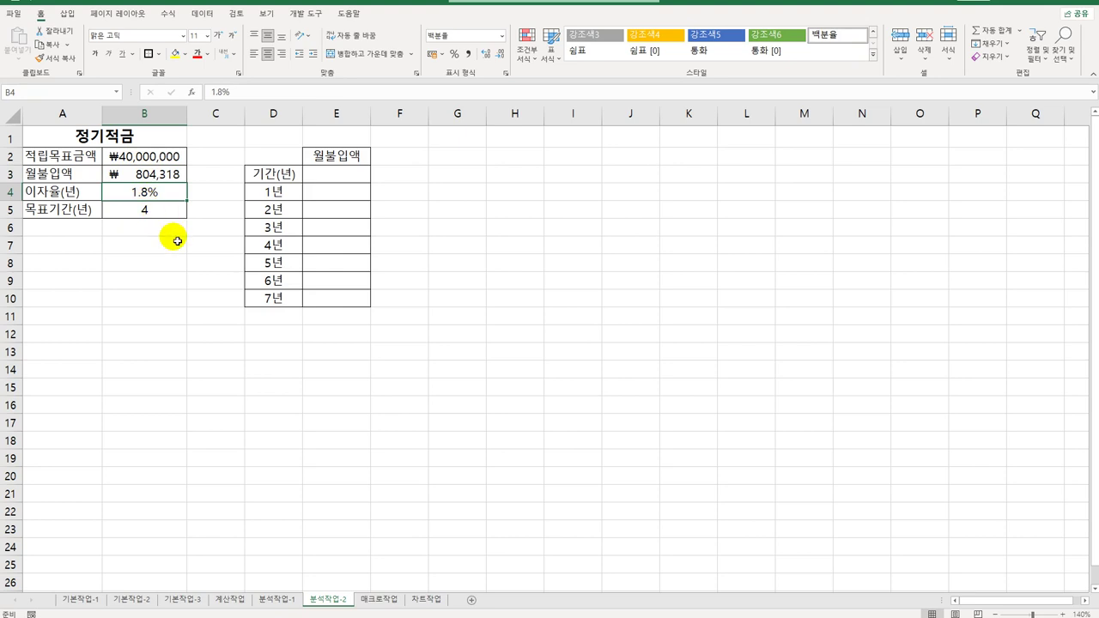
left_click(152, 174)
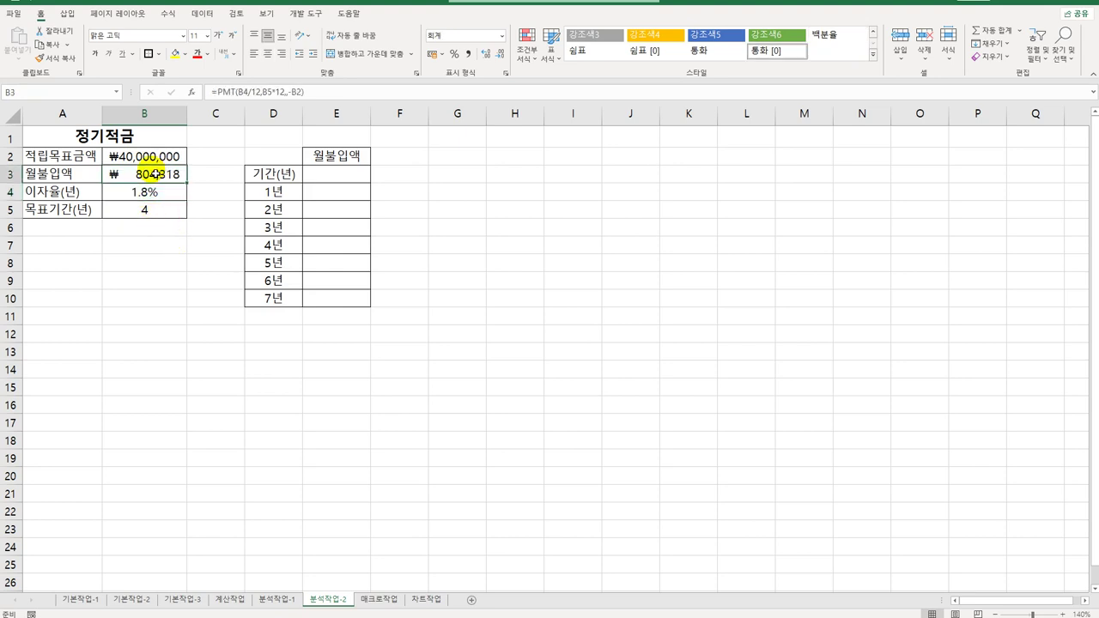
left_click(158, 159)
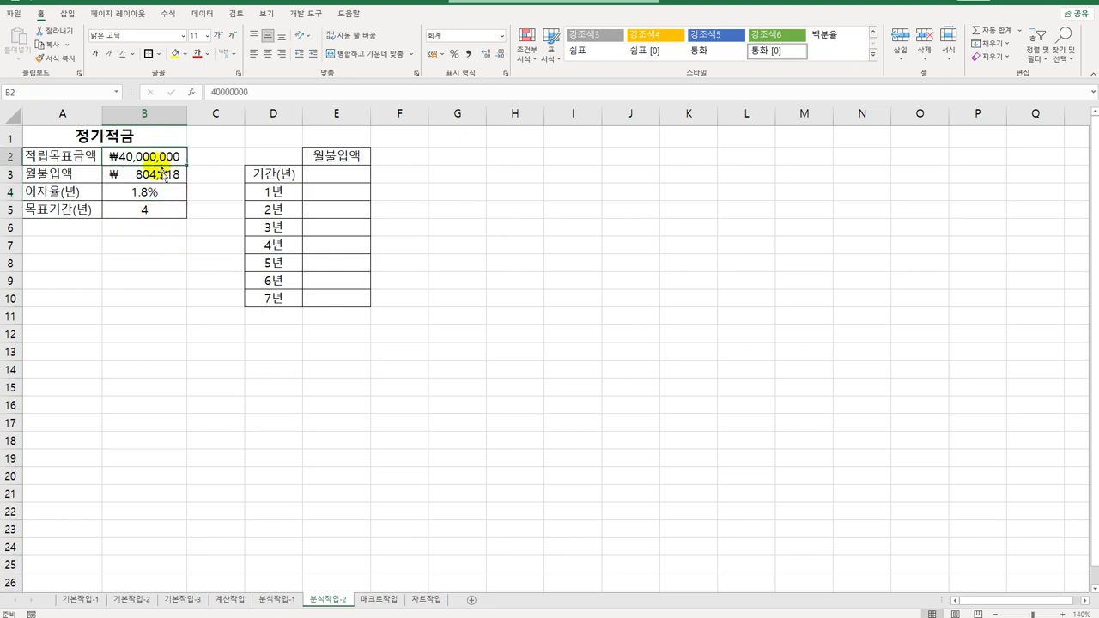
Step: Link cell E3 to the 월불입액 formula cell with =B3
left_click(162, 174)
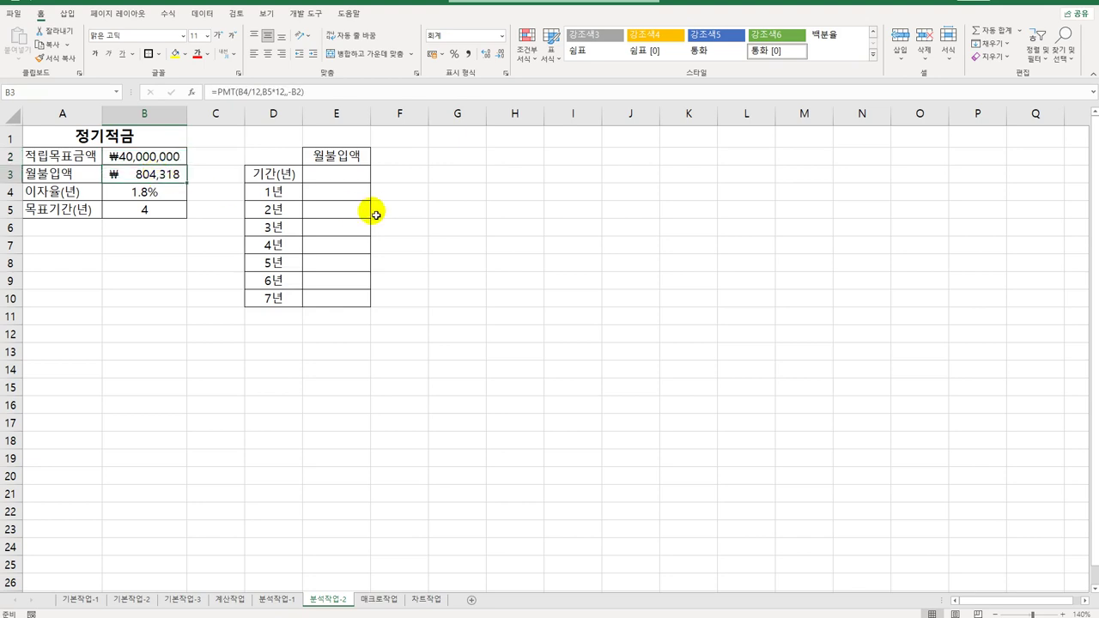
left_click(334, 173)
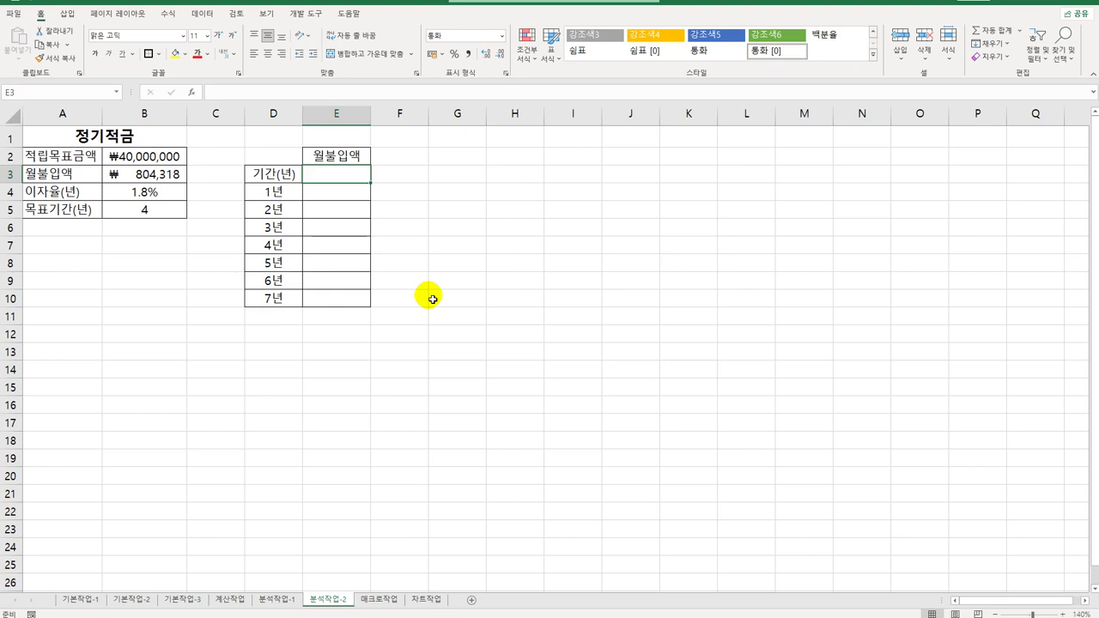
type("=")
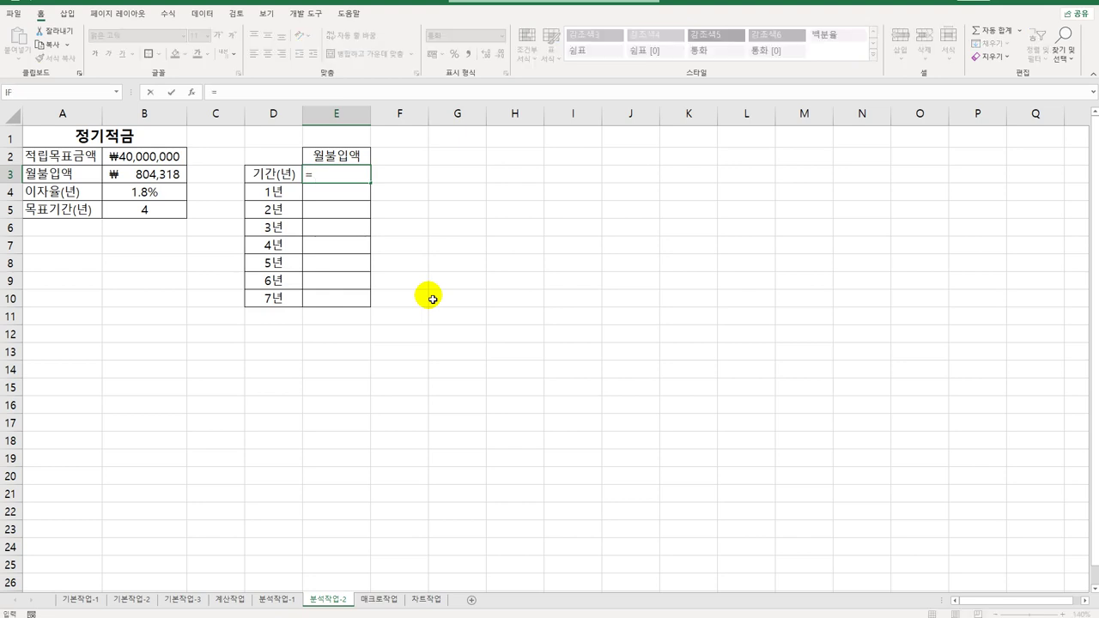
left_click(137, 176)
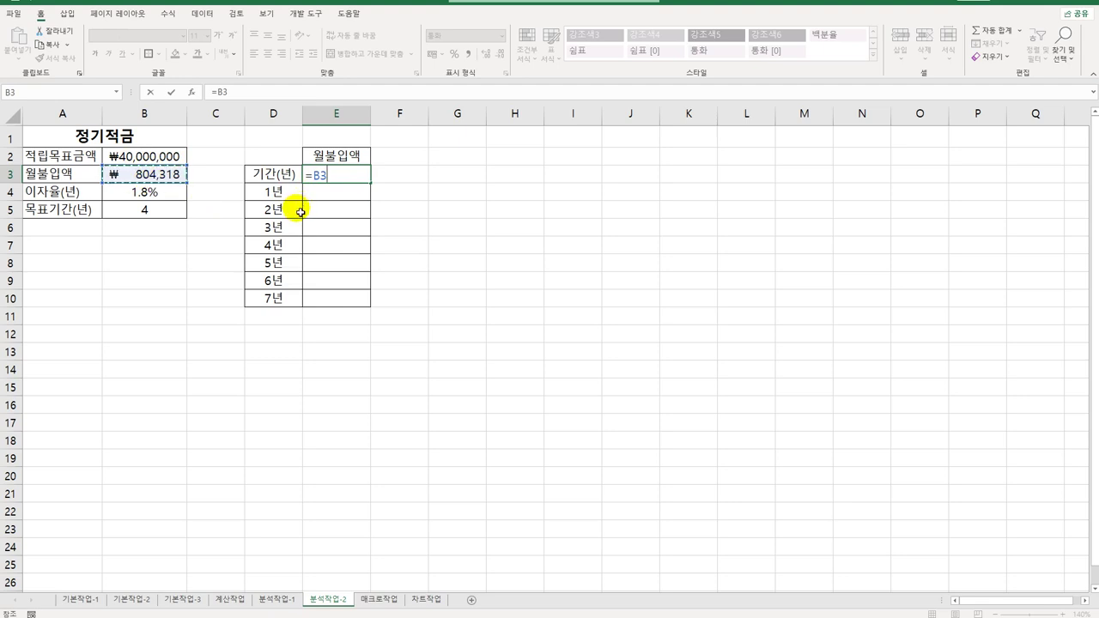
key("Return")
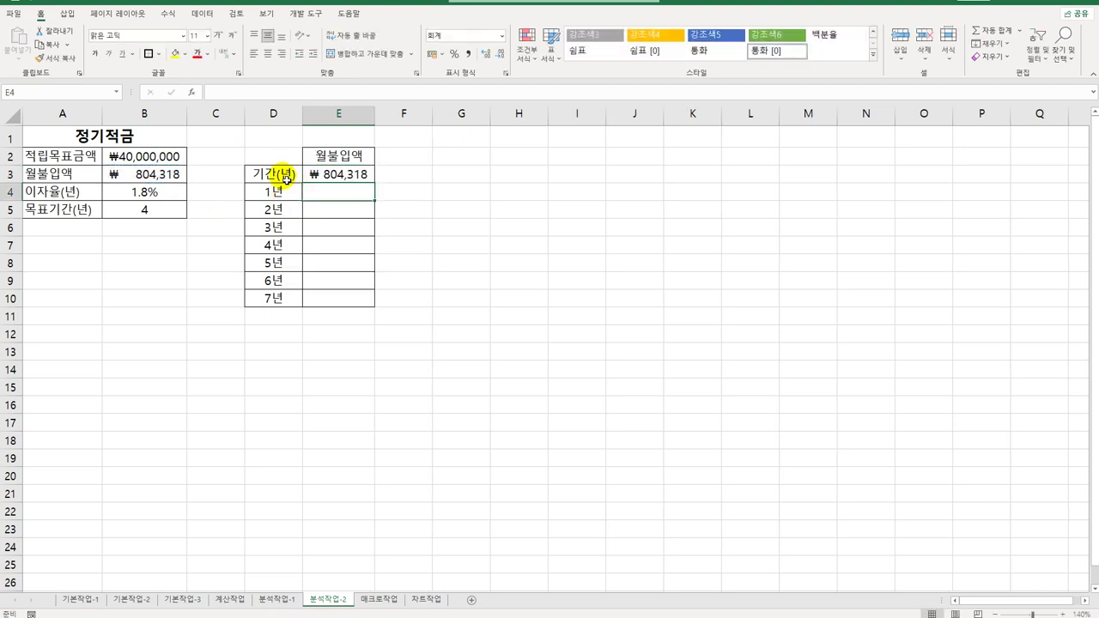
Step: Create a what-if data table over D3:E10 with B5 as the column input cell, and fit column E's width to its contents
mouse_move(284, 175)
left_mouse_down()
mouse_move(274, 313)
mouse_move(275, 299)
mouse_move(319, 287)
mouse_move(341, 300)
left_mouse_up()
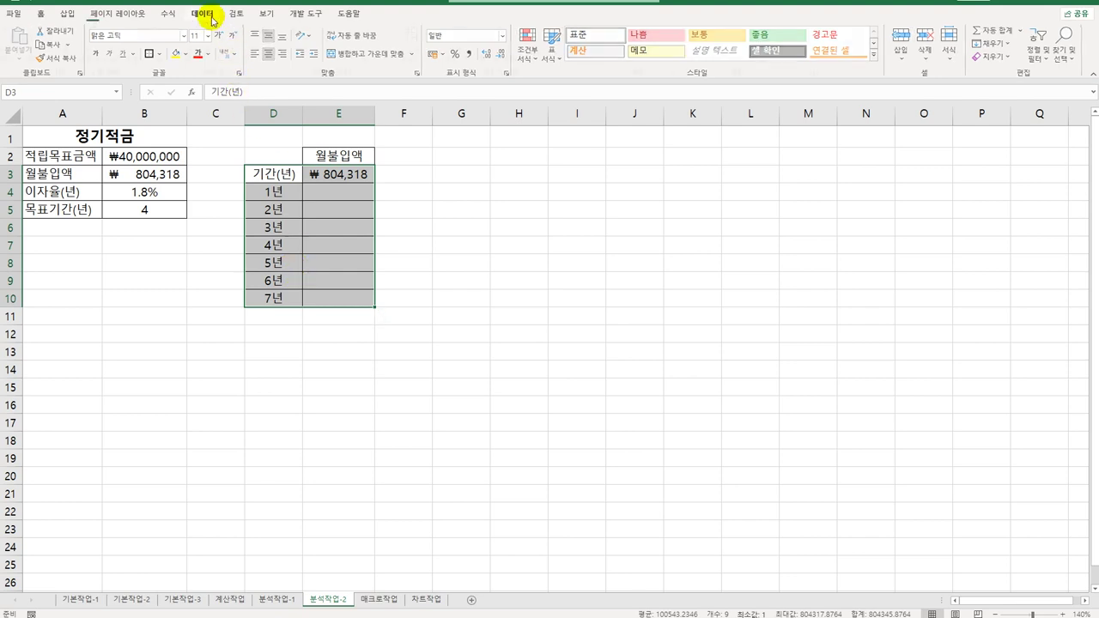
left_click(212, 19)
left_click(634, 47)
left_click(654, 112)
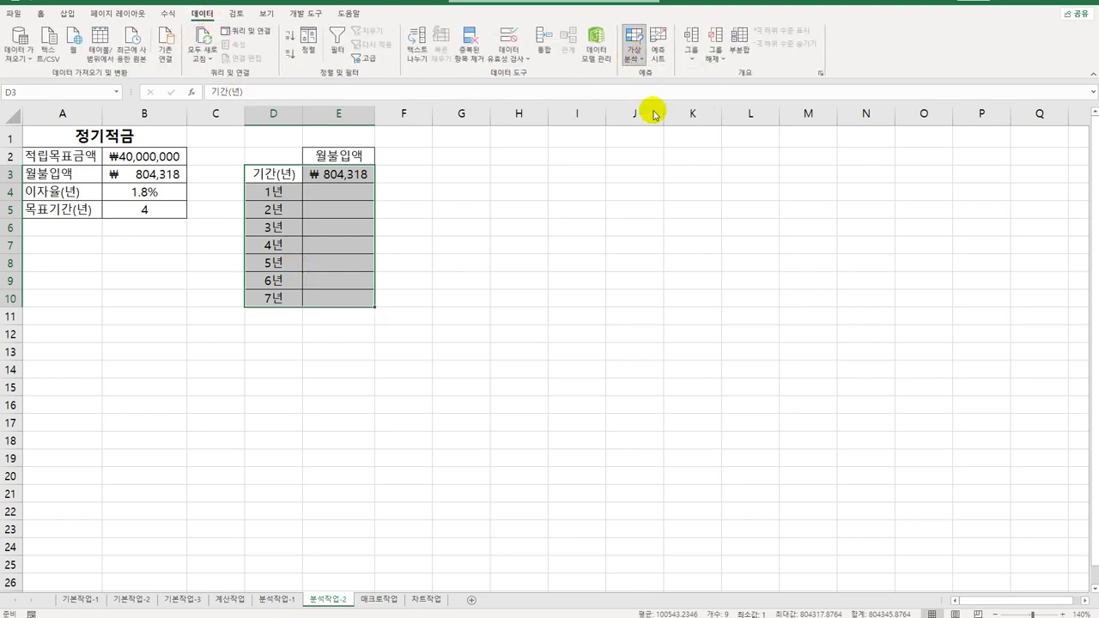
left_click(696, 287)
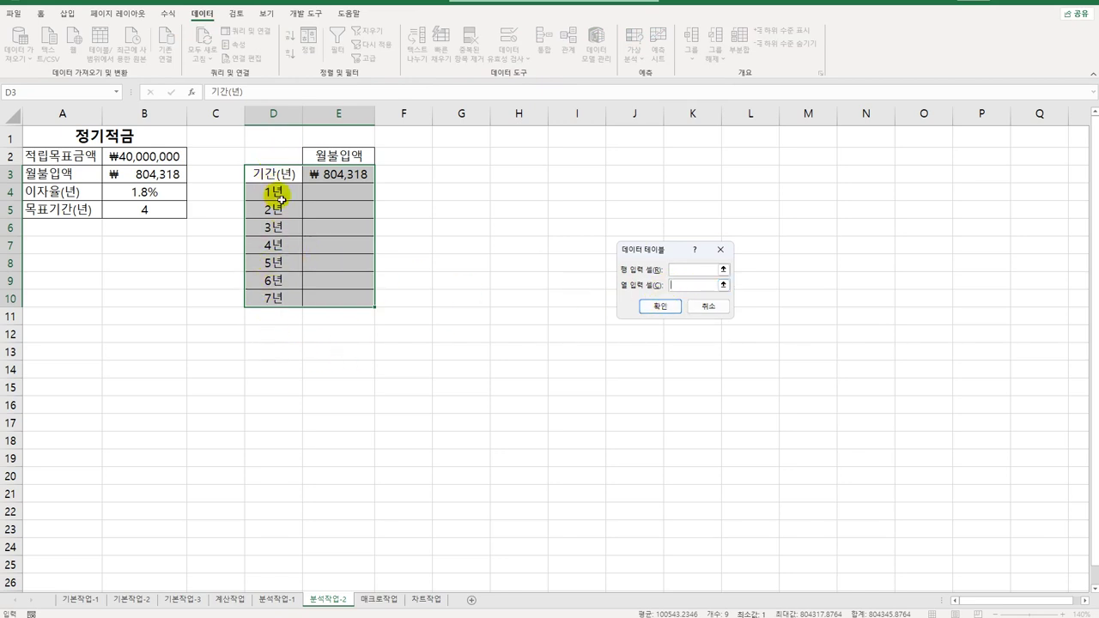
left_click(155, 210)
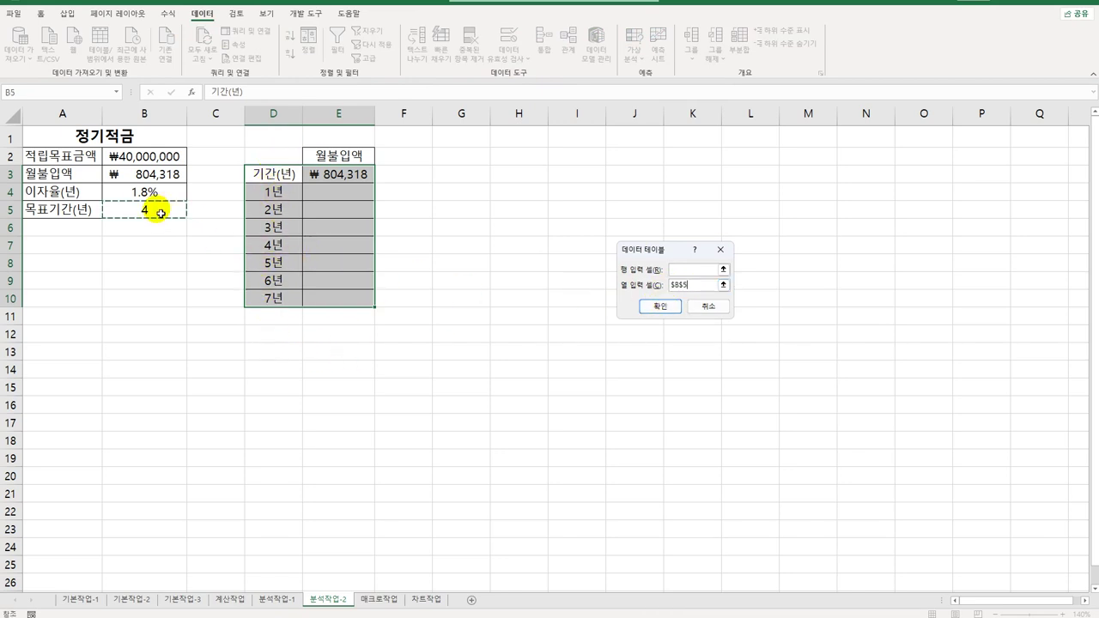
left_click(655, 319)
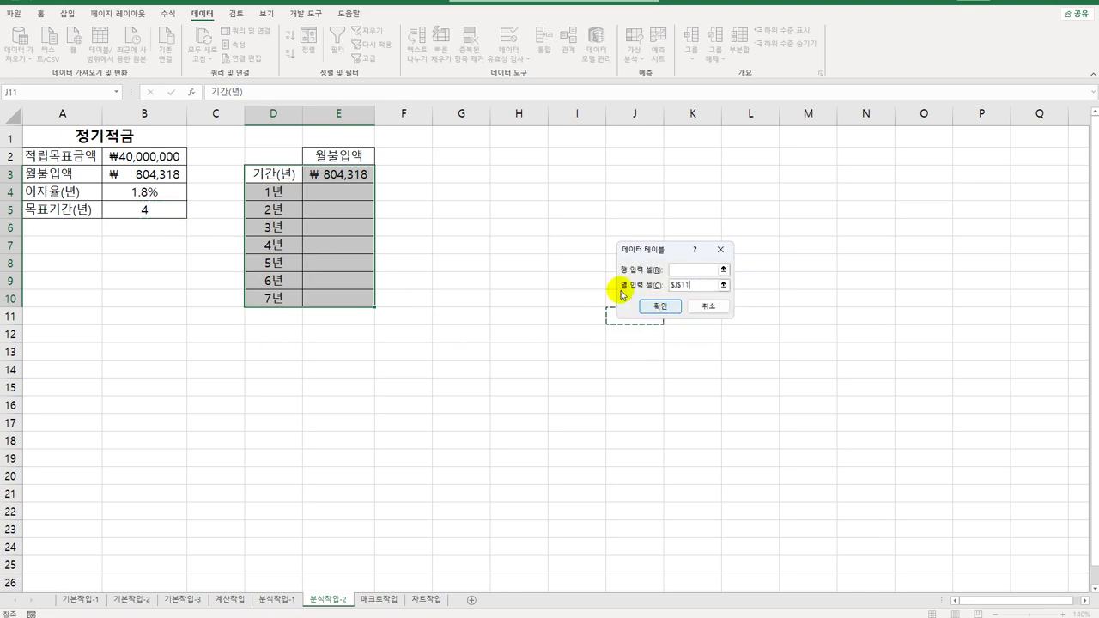
left_click(694, 285)
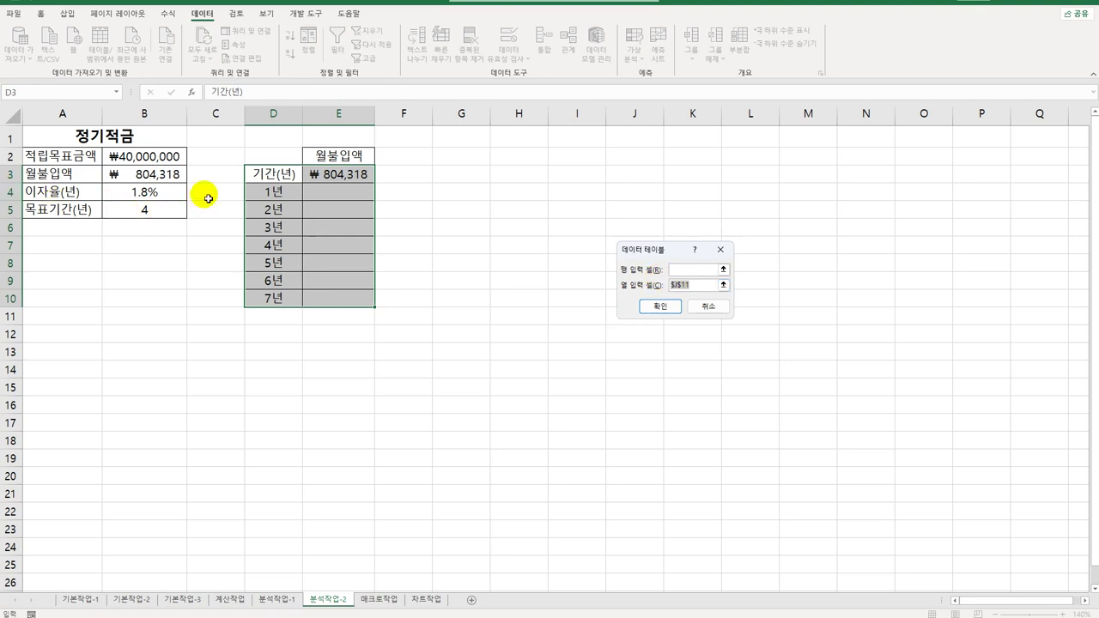
left_click(146, 211)
left_click(659, 306)
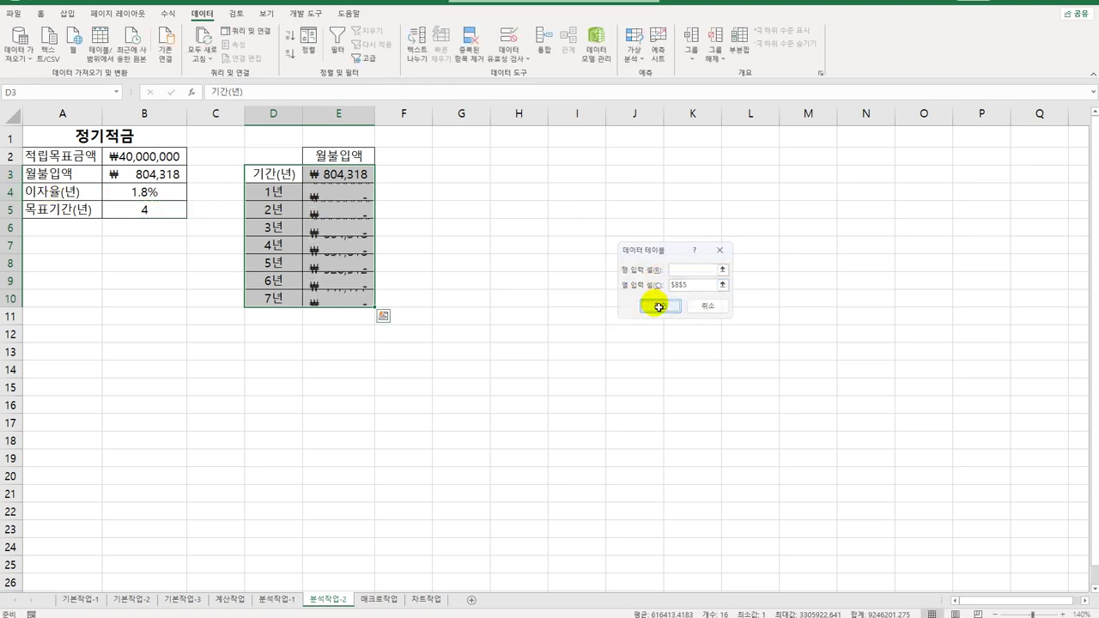
double_click(382, 120)
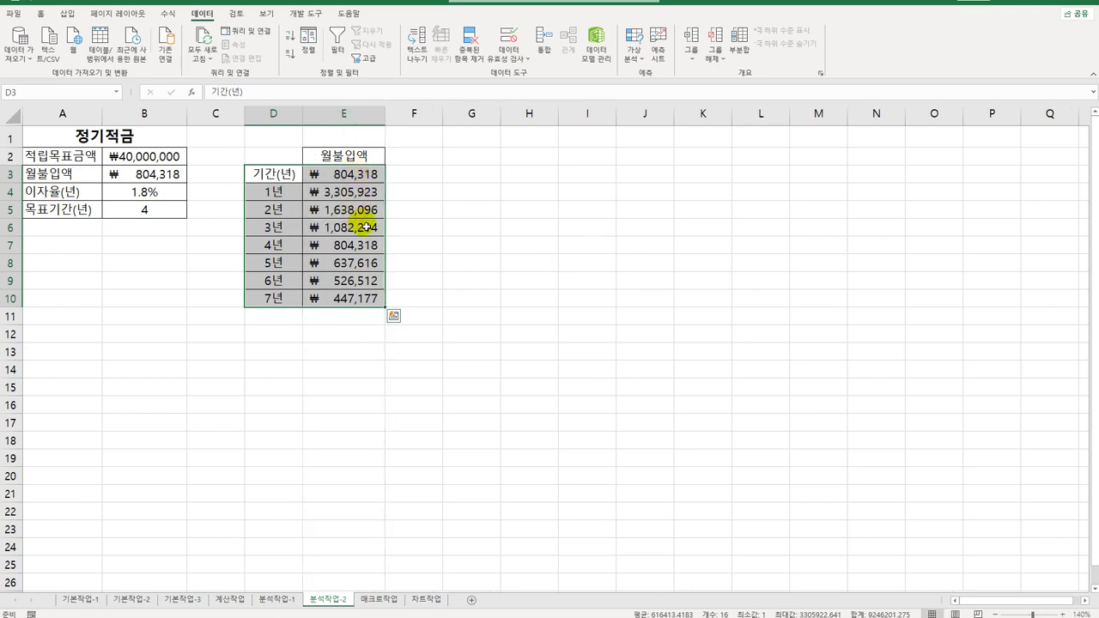
left_click(364, 196)
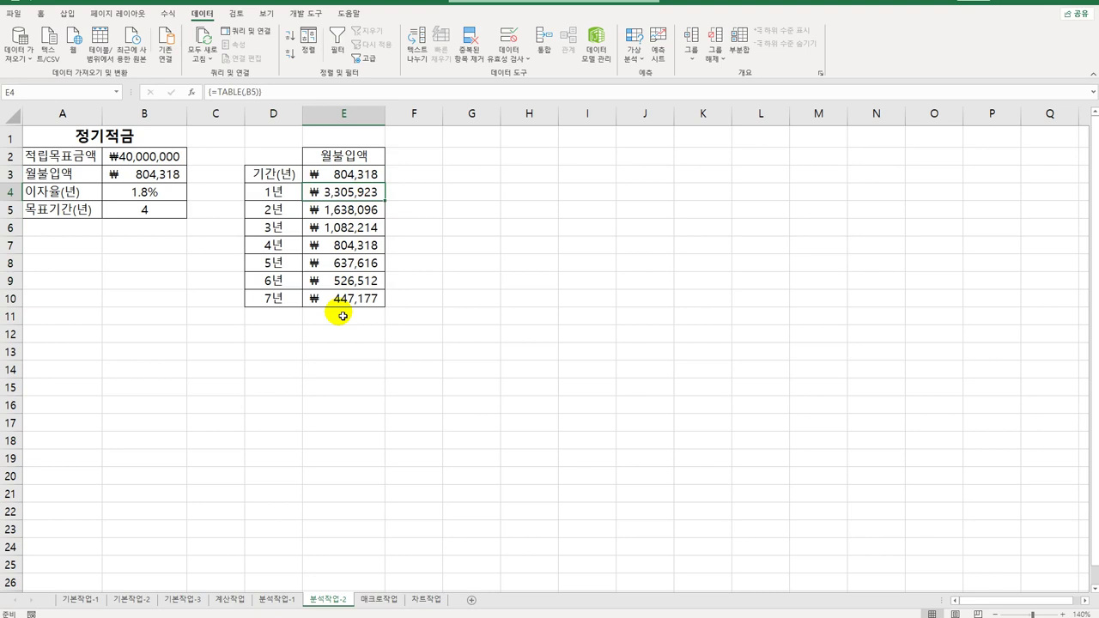
Step: On the 매크로작업 sheet, draw a form control button covering B12:C13
left_click(371, 601)
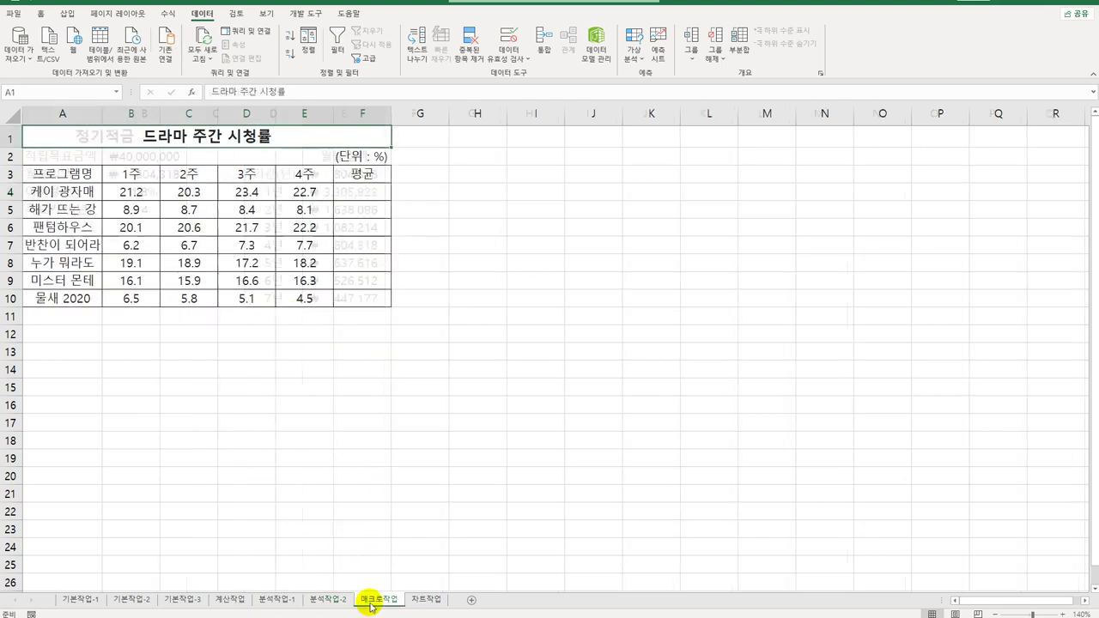
left_click(478, 266)
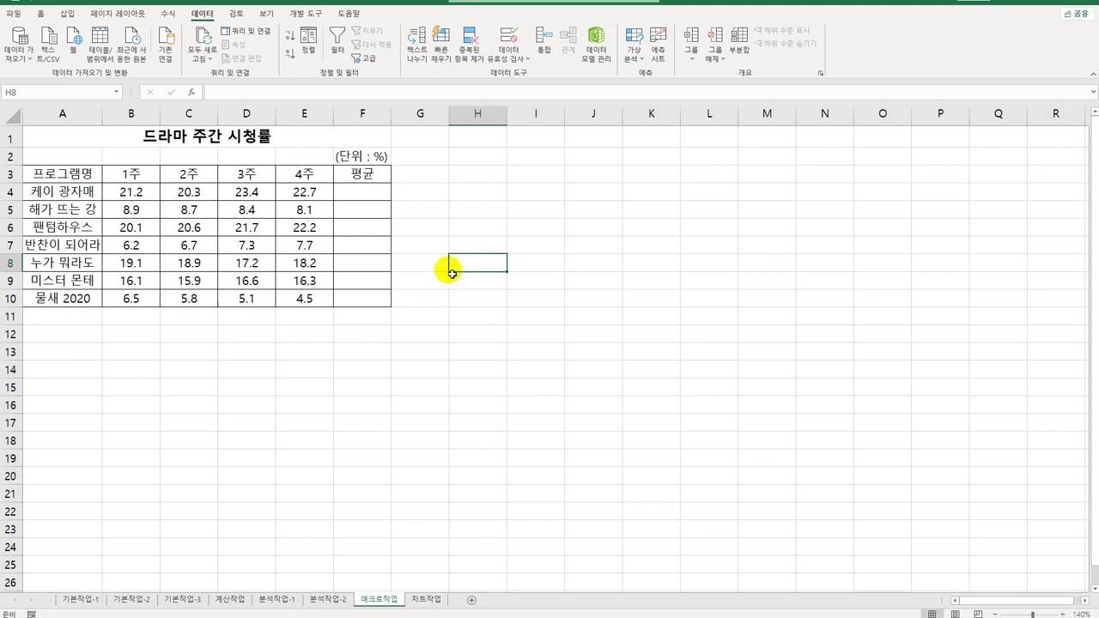
left_click(314, 14)
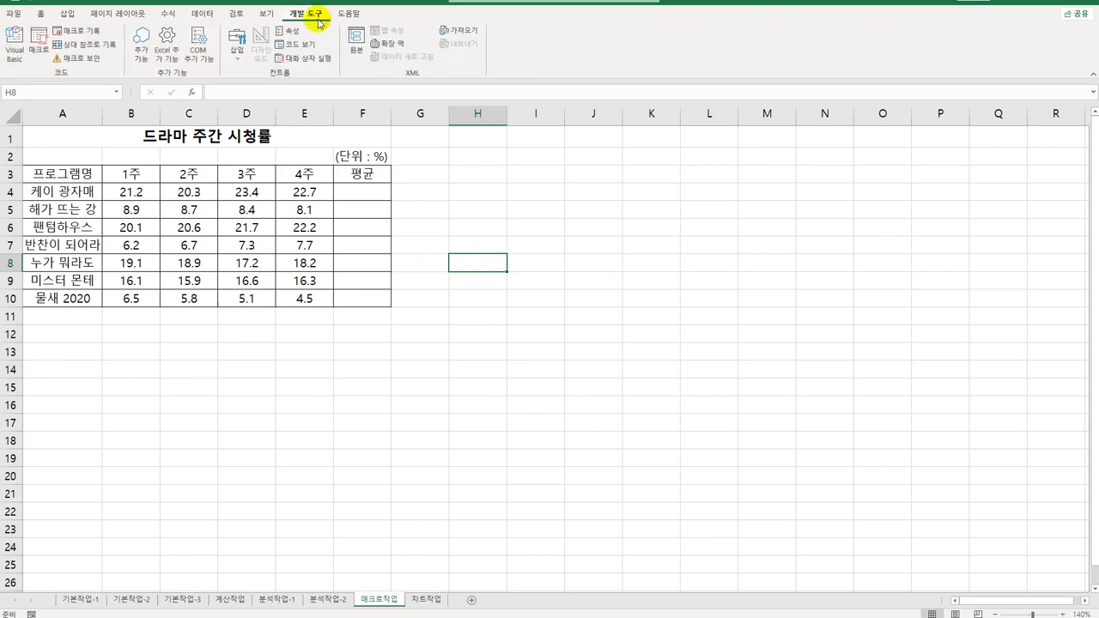
left_click(237, 44)
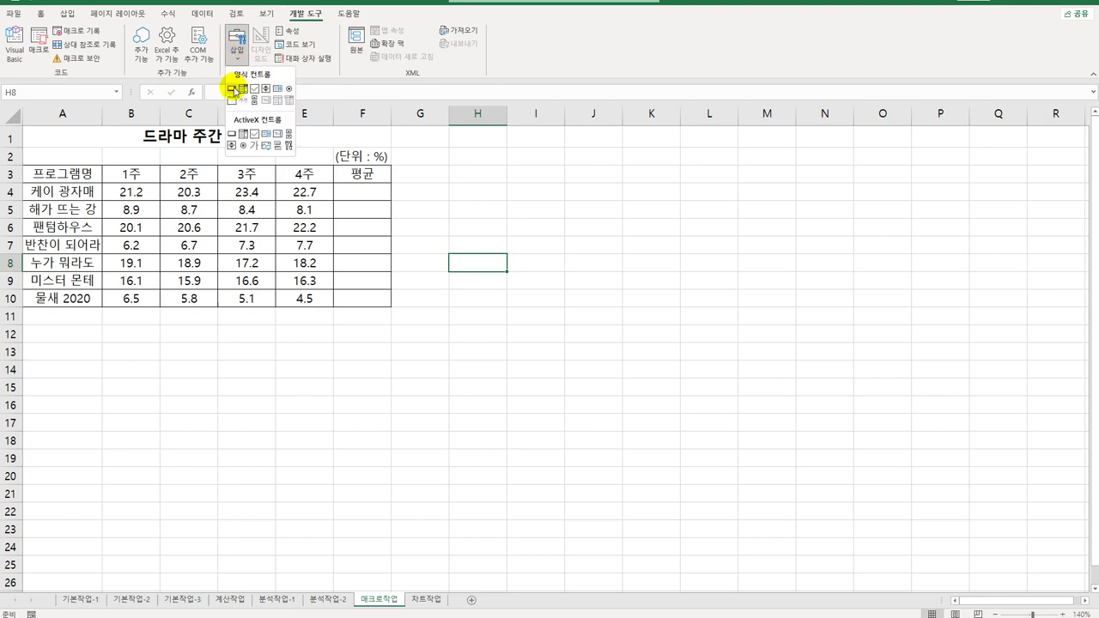
left_click(234, 89)
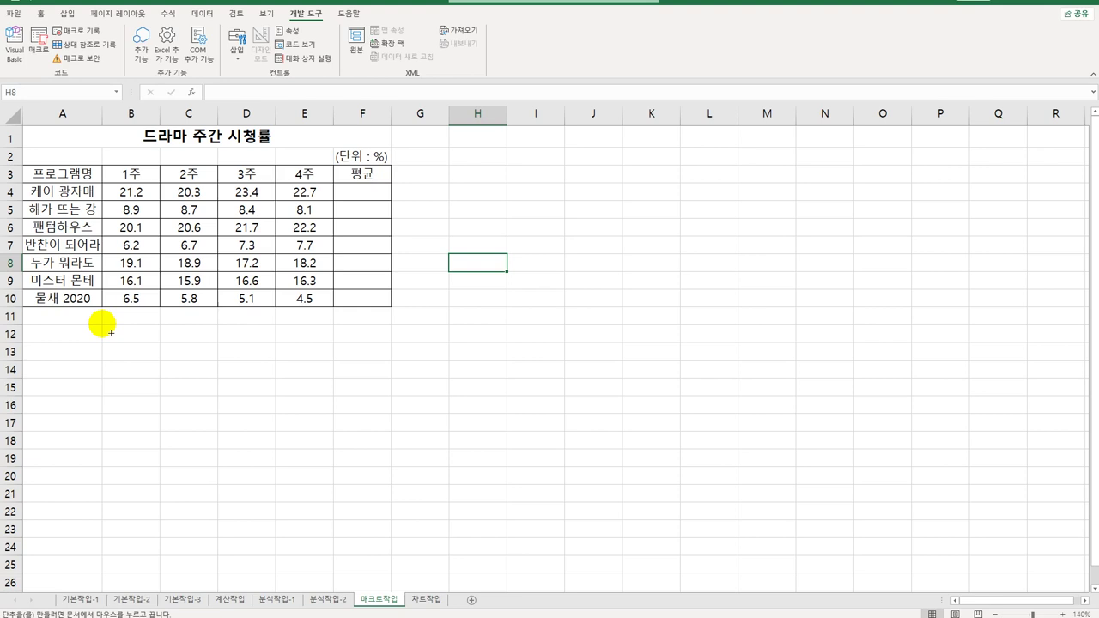
left_click_drag(100, 325, 196, 355)
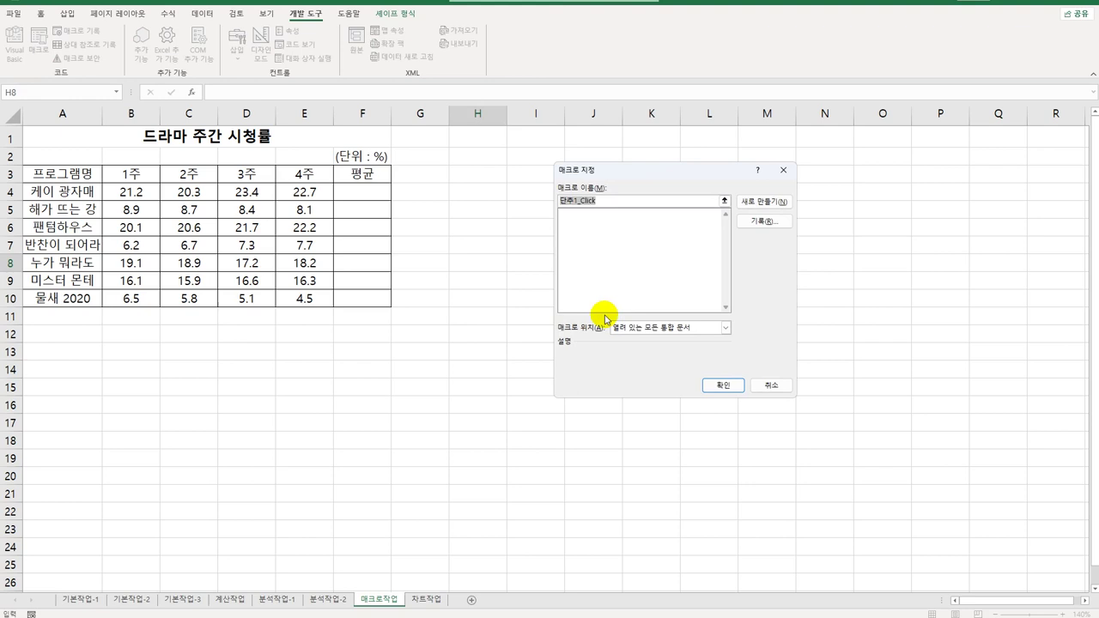
Step: Name the button's macro 평균 and start recording it in the current workbook
key("BackSpace")
type("평균")
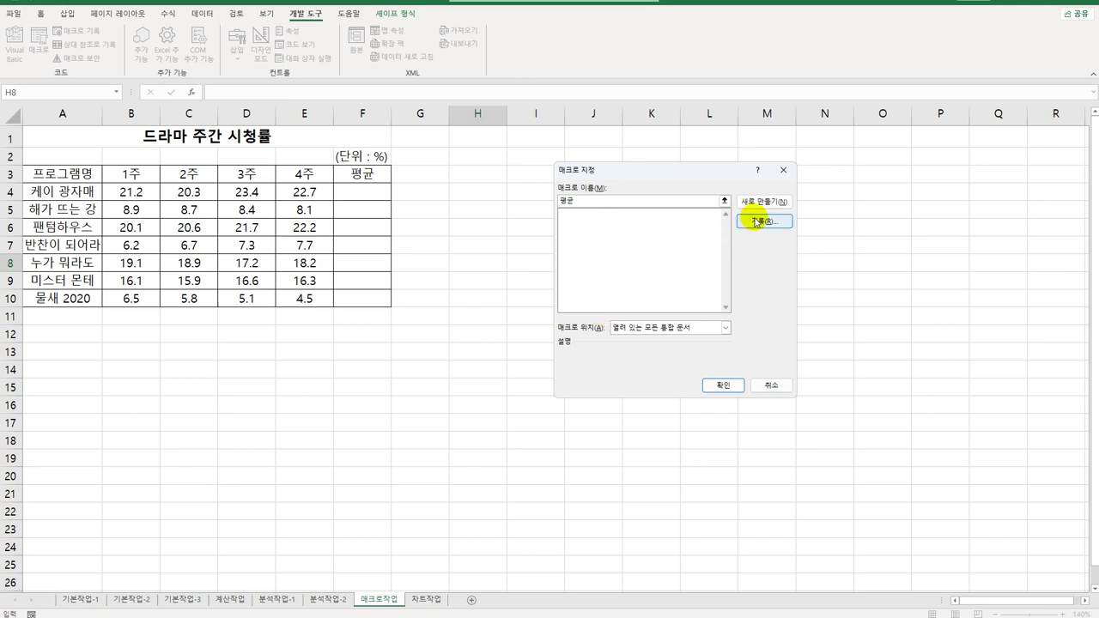
left_click(756, 221)
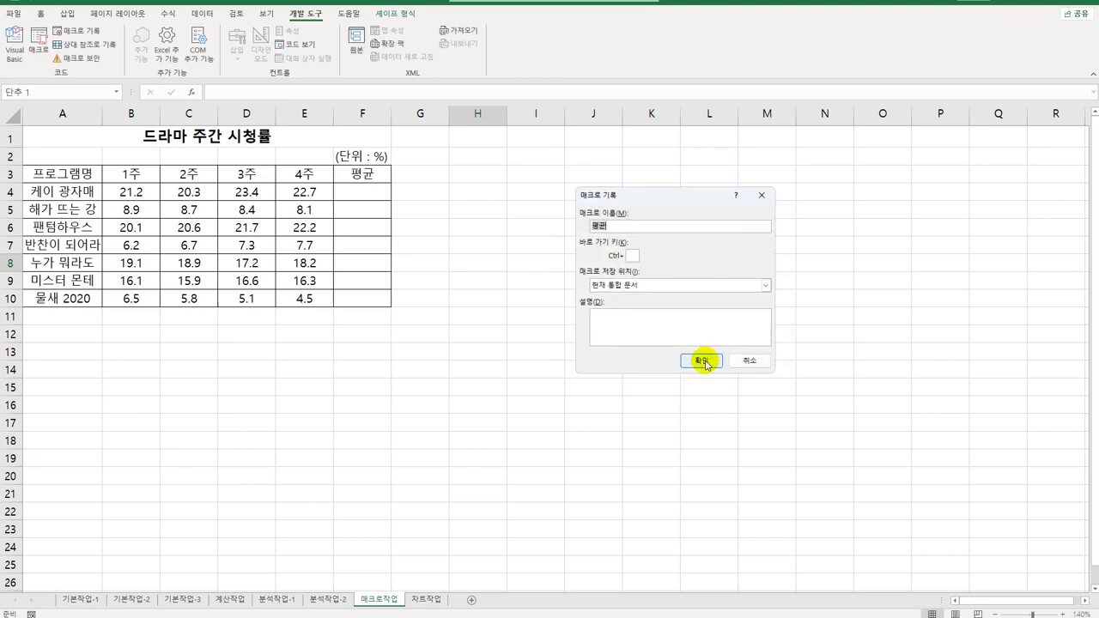
left_click(706, 360)
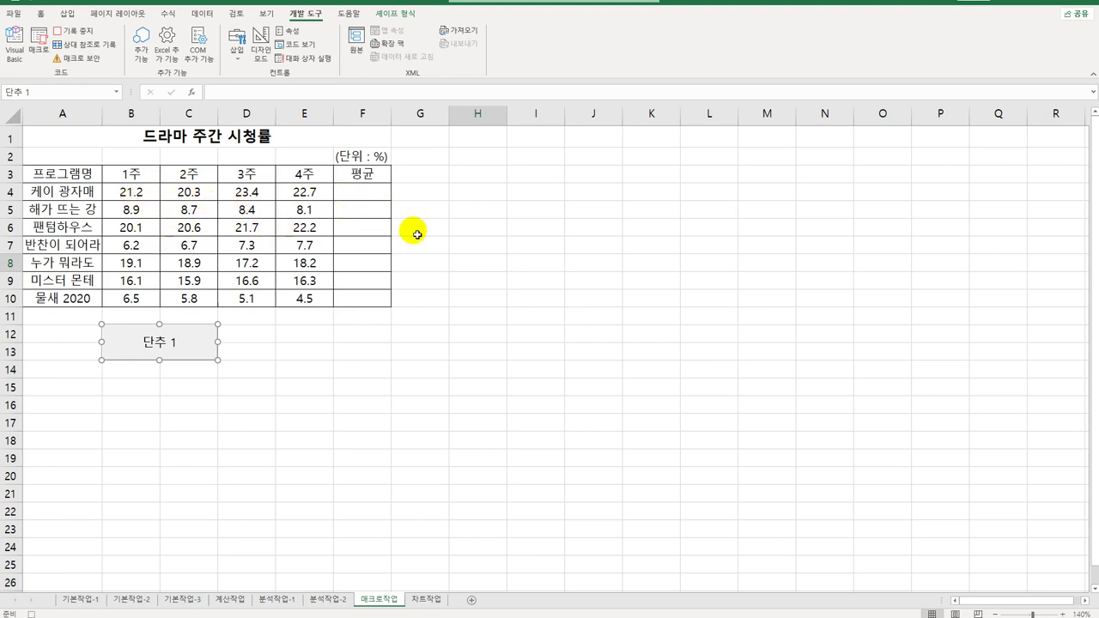
Step: Enter an AVERAGE formula over B4:E4 in cell F4 for the first program's 평균
left_click(375, 193)
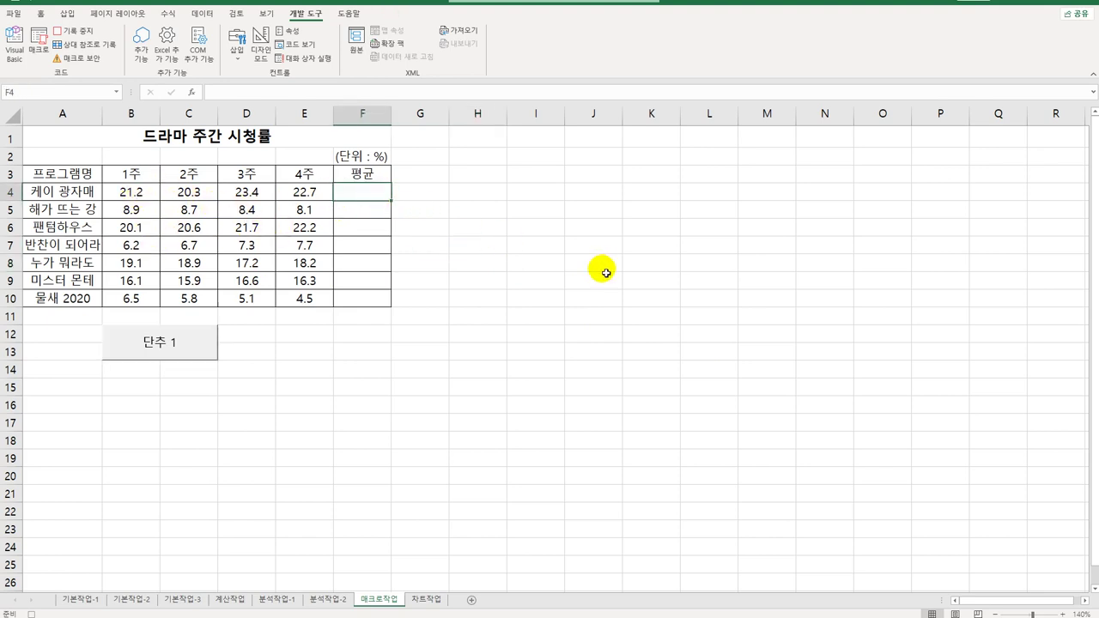
type("=")
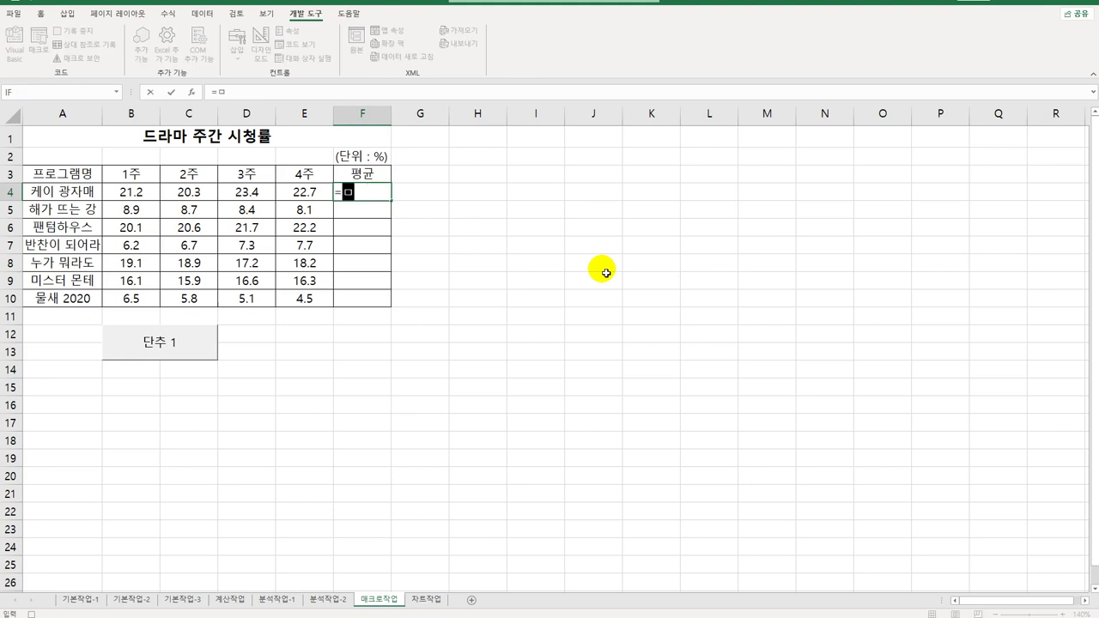
type("AV")
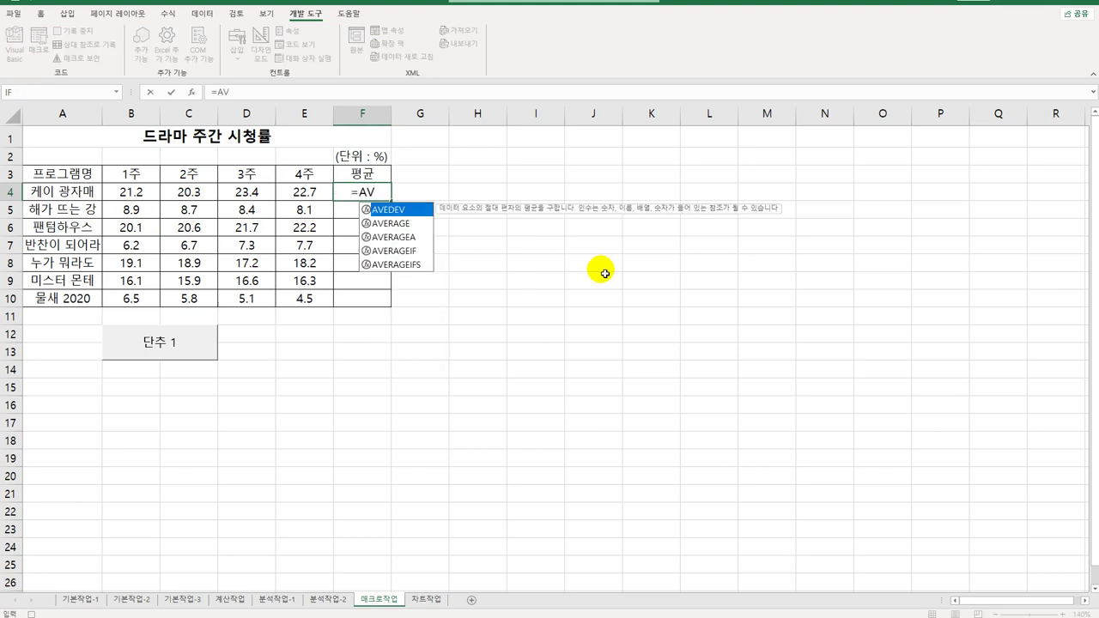
double_click(399, 224)
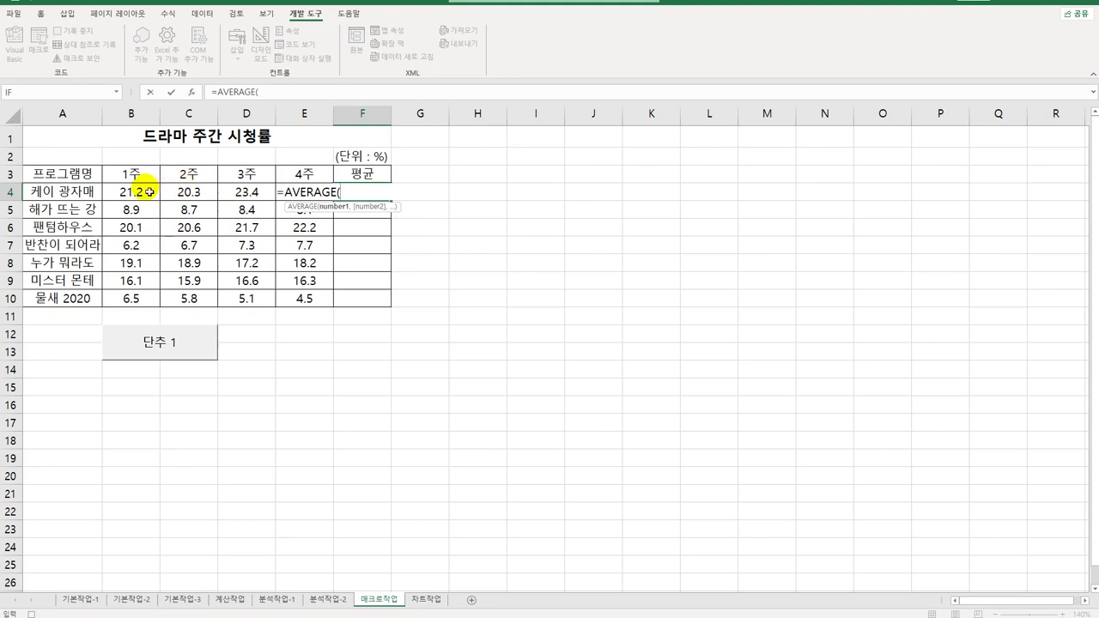
left_click_drag(143, 183, 292, 187)
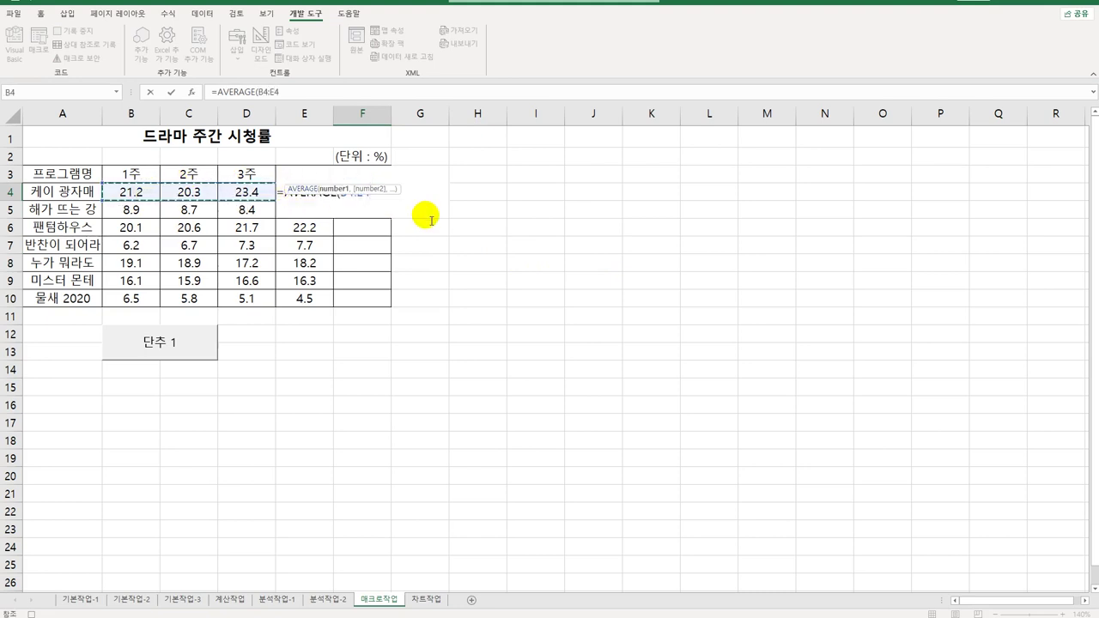
key("Return")
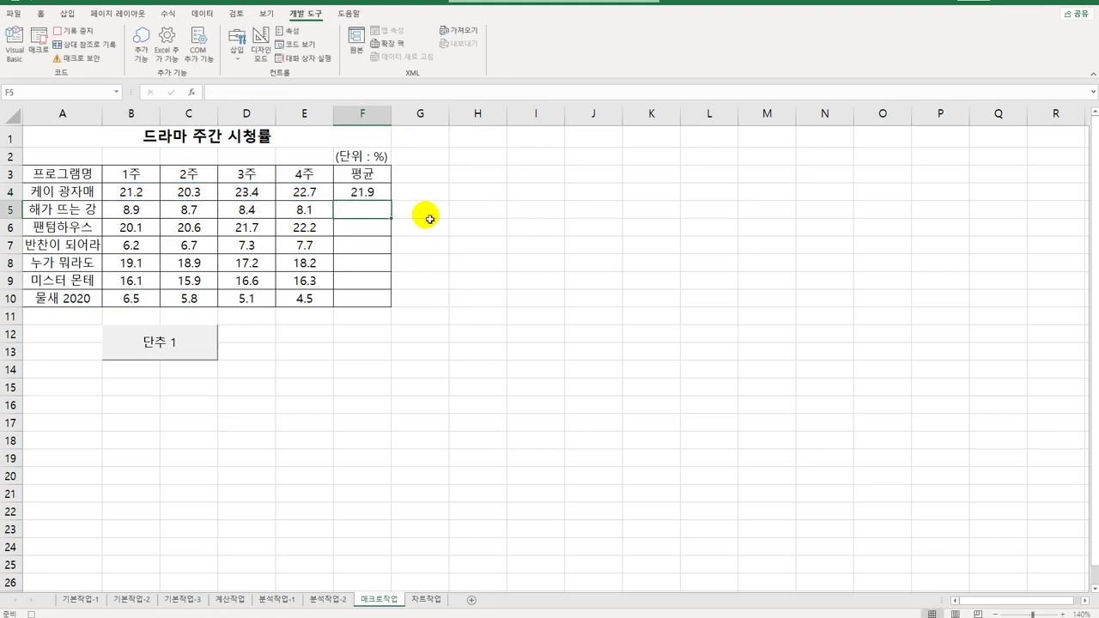
Step: Fill the average formula from F4 down to F10 and stop recording the macro
left_click(387, 194)
left_click_drag(391, 200, 393, 307)
left_click(368, 300)
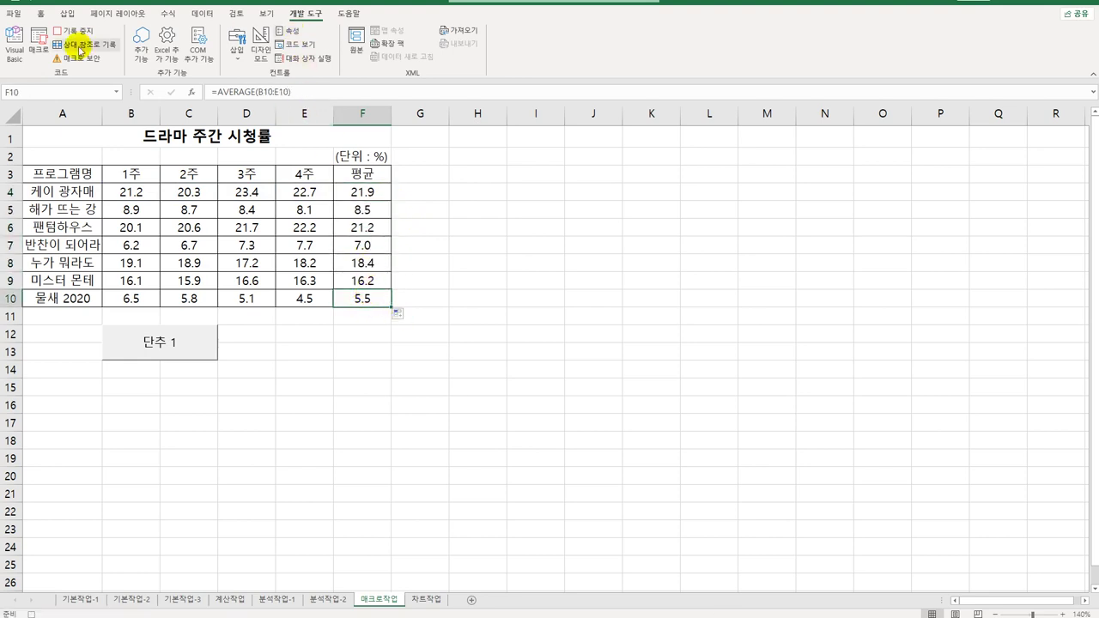
left_click(76, 31)
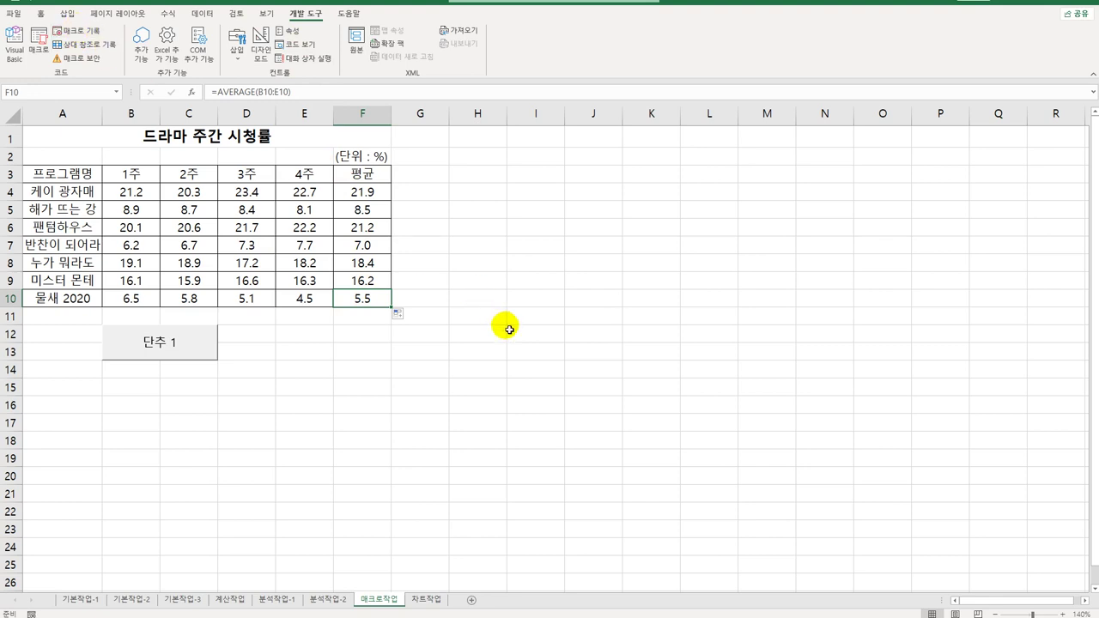
left_click(505, 332)
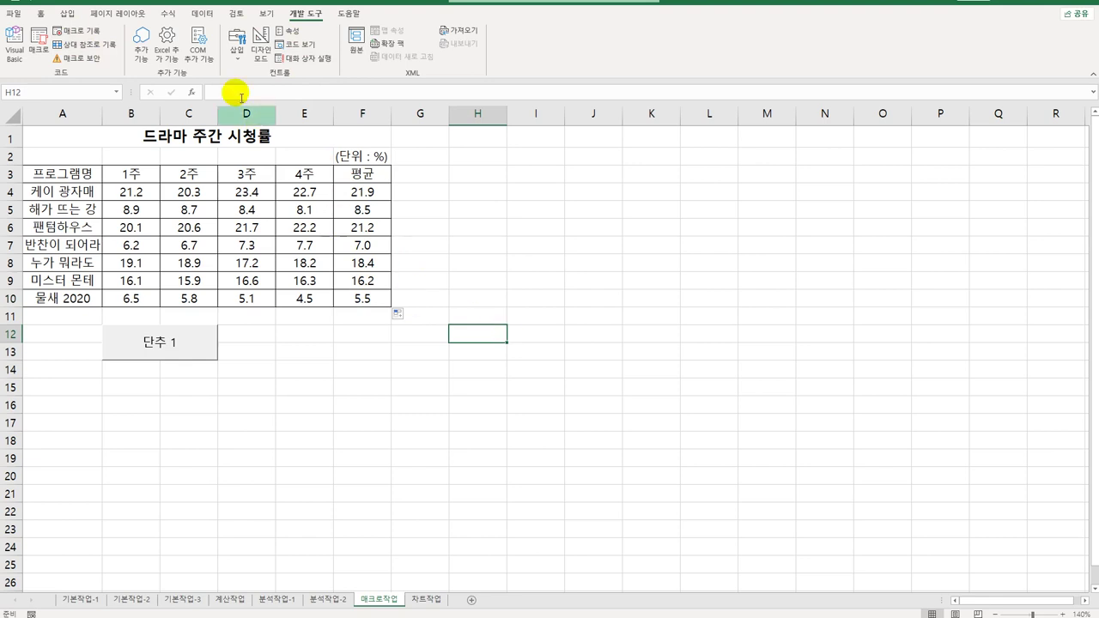
Step: Insert a pentagon arrow shape (화살표: 오각형) covering E12:F13, about 1.17 cm high and 3.82 cm wide
left_click(67, 13)
left_click(135, 51)
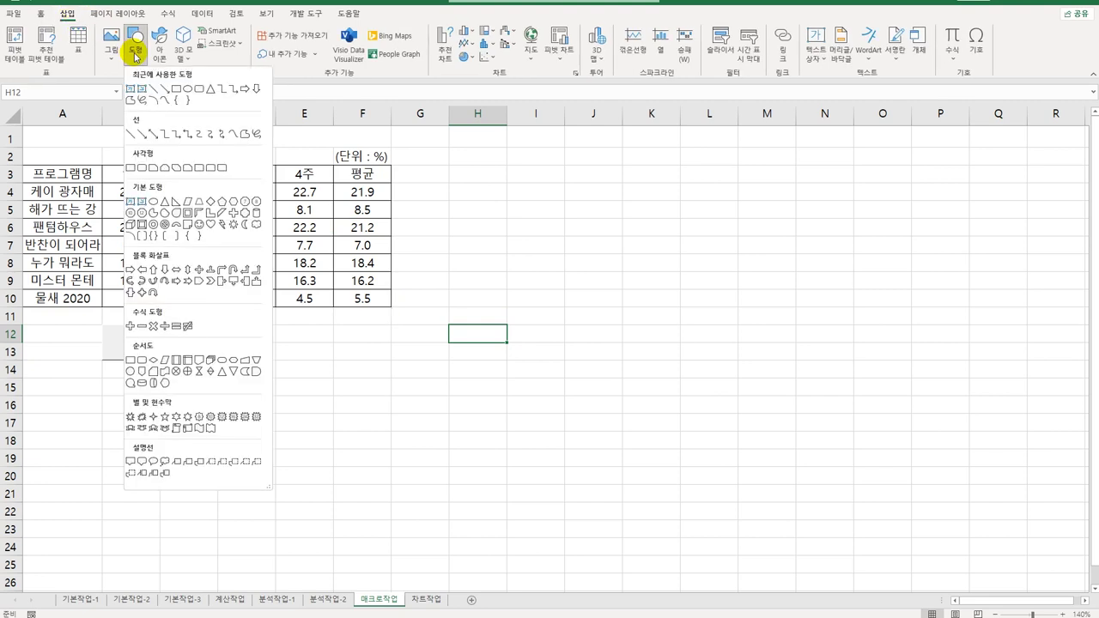
left_click(203, 284)
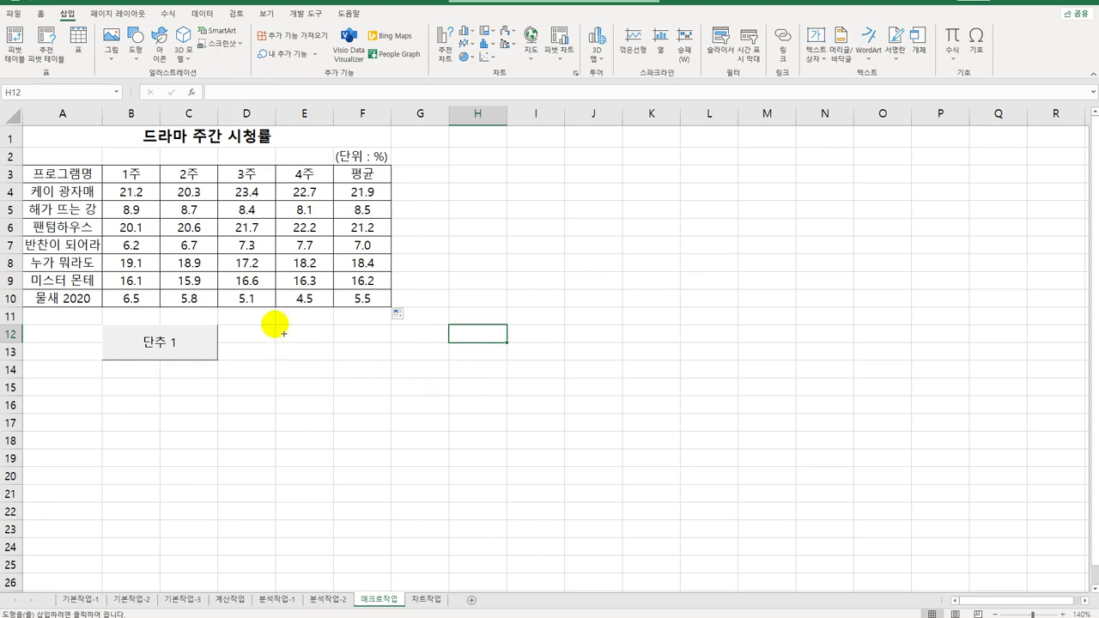
left_click_drag(275, 325, 394, 361)
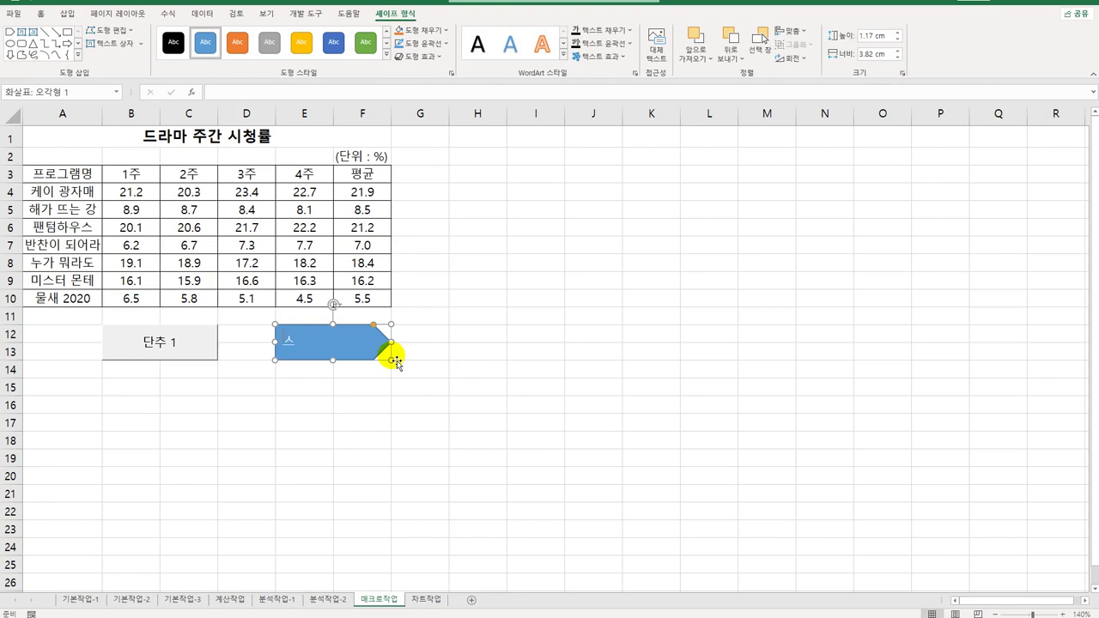
Step: Label the pentagon arrow shape with the text 셀스타일
type("셀스타이")
left_click(319, 340)
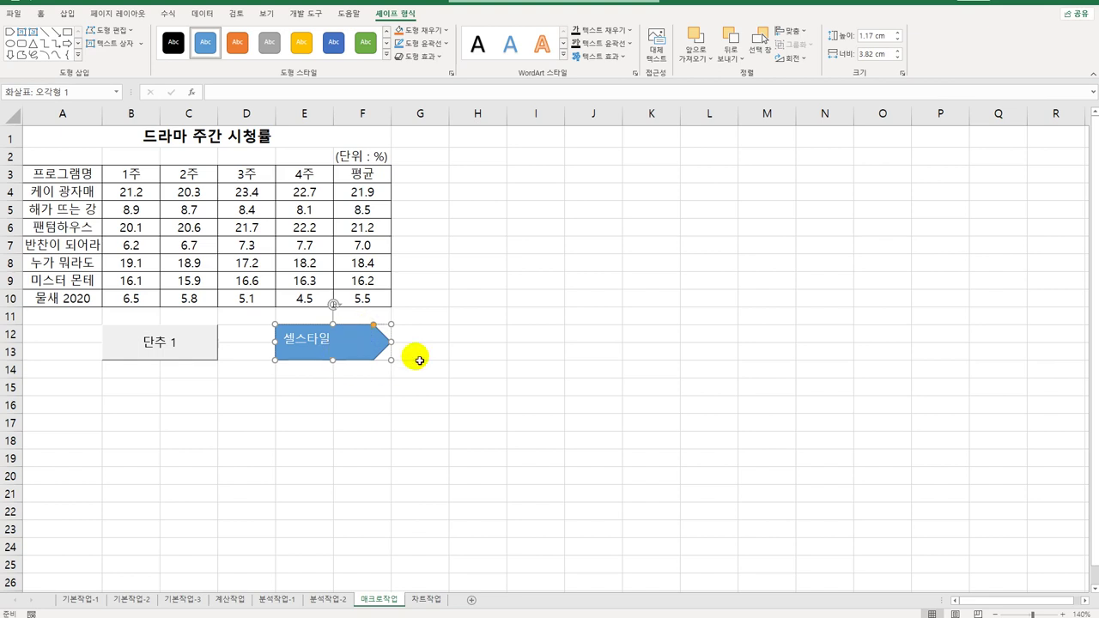
left_click(350, 338)
Step: Assign a new macro named 셀스타일 to the arrow shape and start recording it in the current workbook
right_click(353, 340)
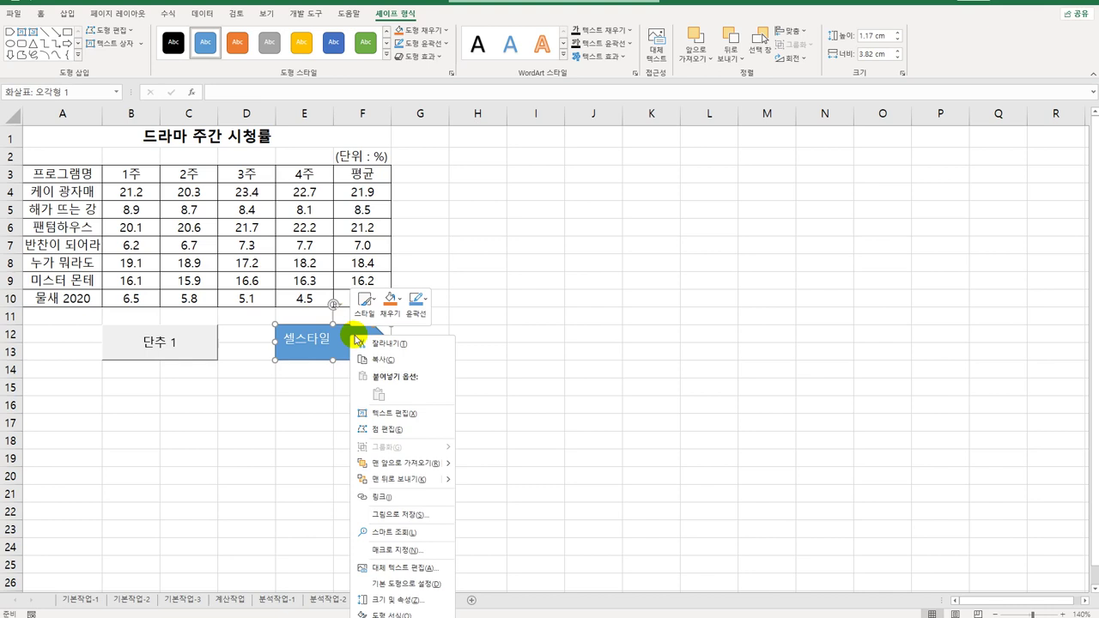
left_click(419, 550)
left_click_drag(433, 405, 542, 192)
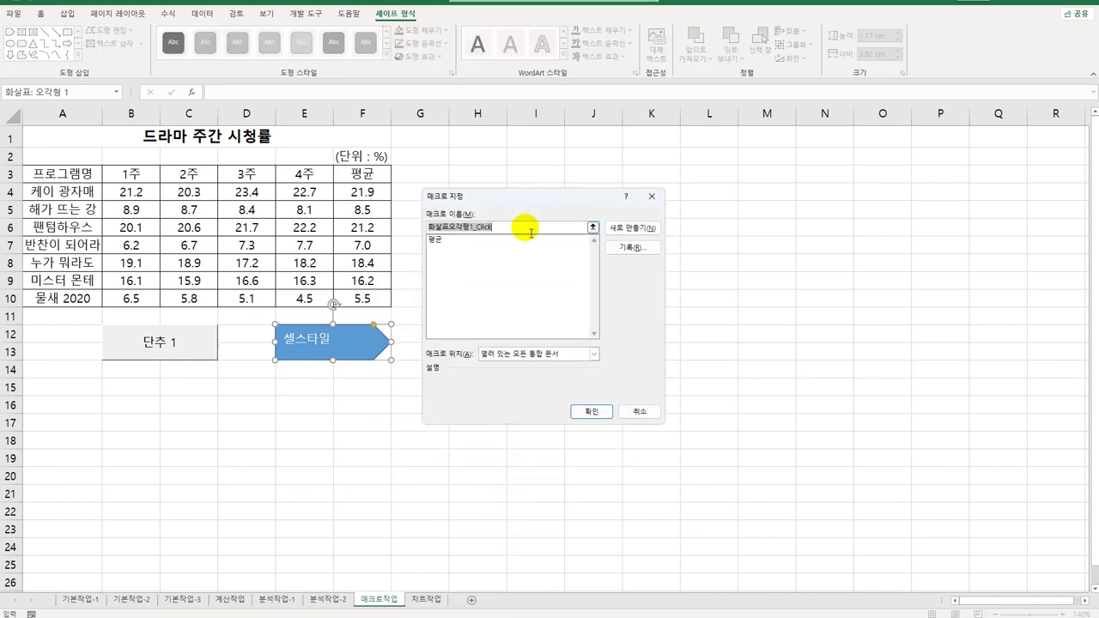
type("세스탕")
left_click(621, 248)
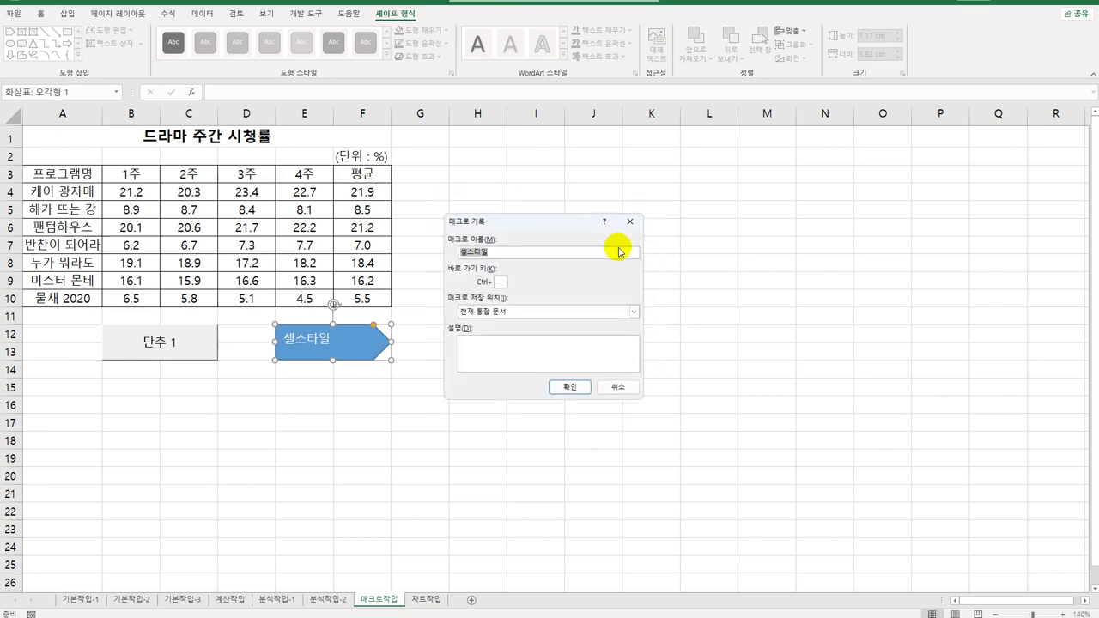
left_click(578, 386)
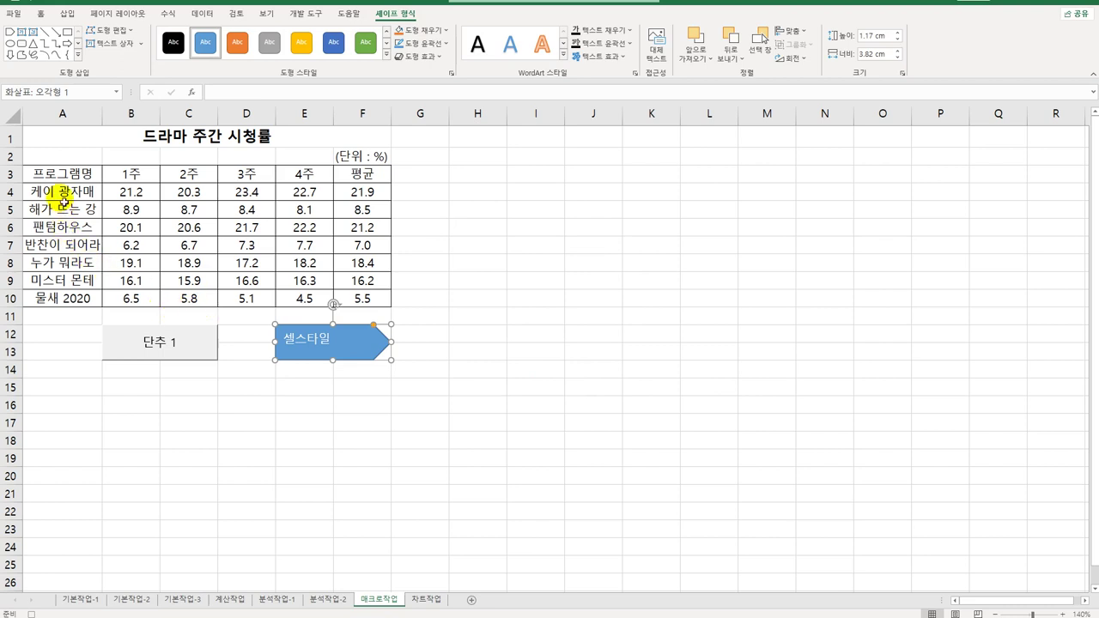
Step: Apply the 입력 cell style to the header cells A3:F3 and stop recording the macro
left_click_drag(47, 174, 359, 168)
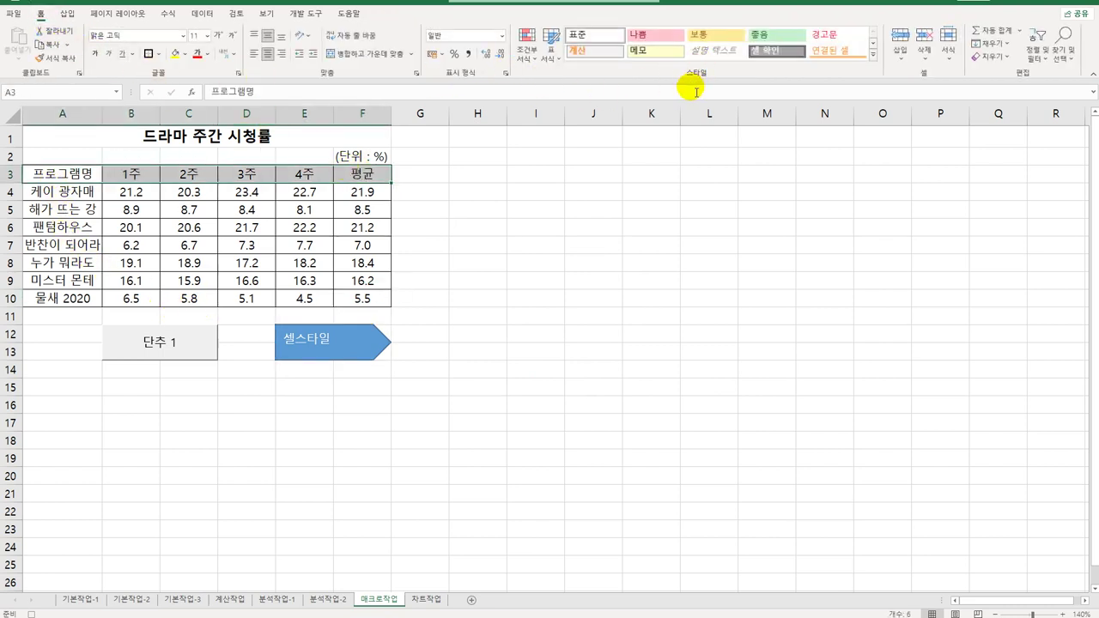
left_click(872, 54)
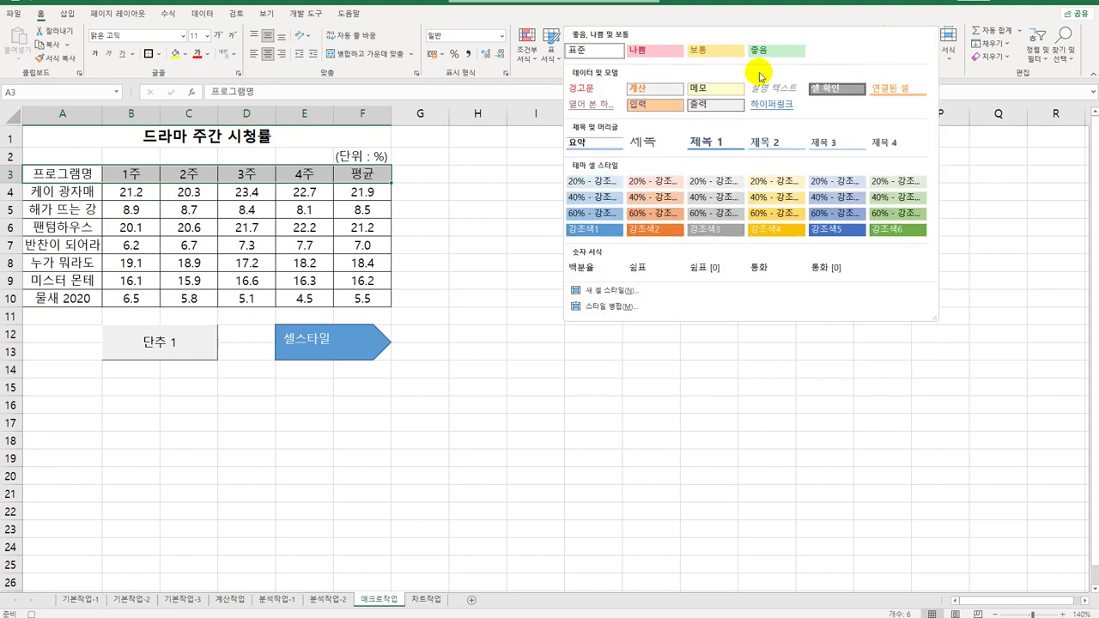
left_click(666, 111)
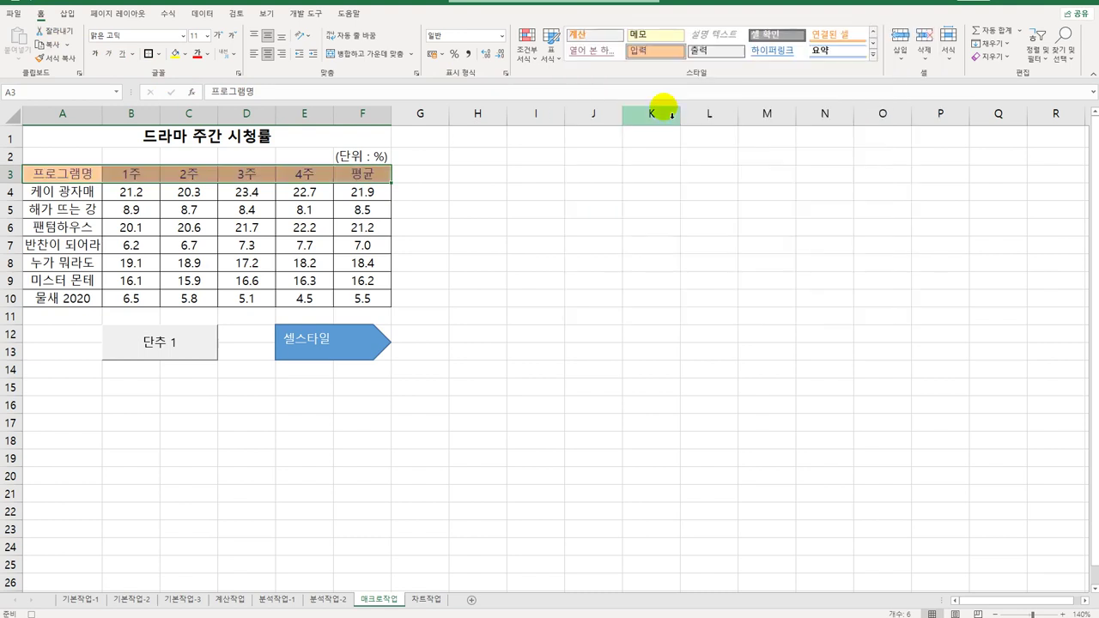
left_click(367, 174)
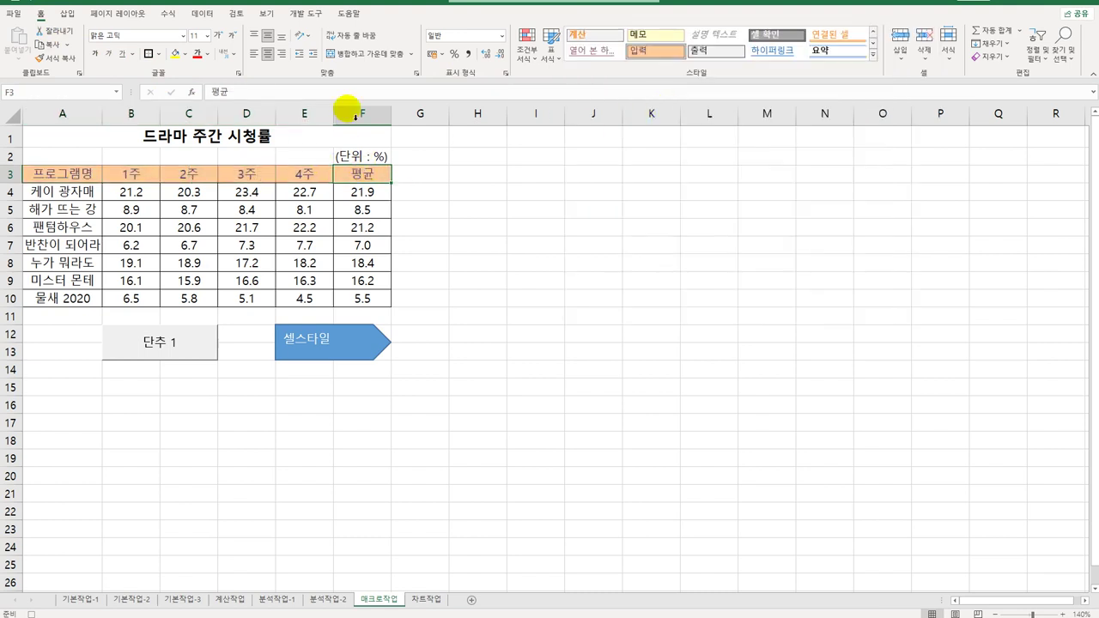
left_click(304, 13)
left_click(67, 32)
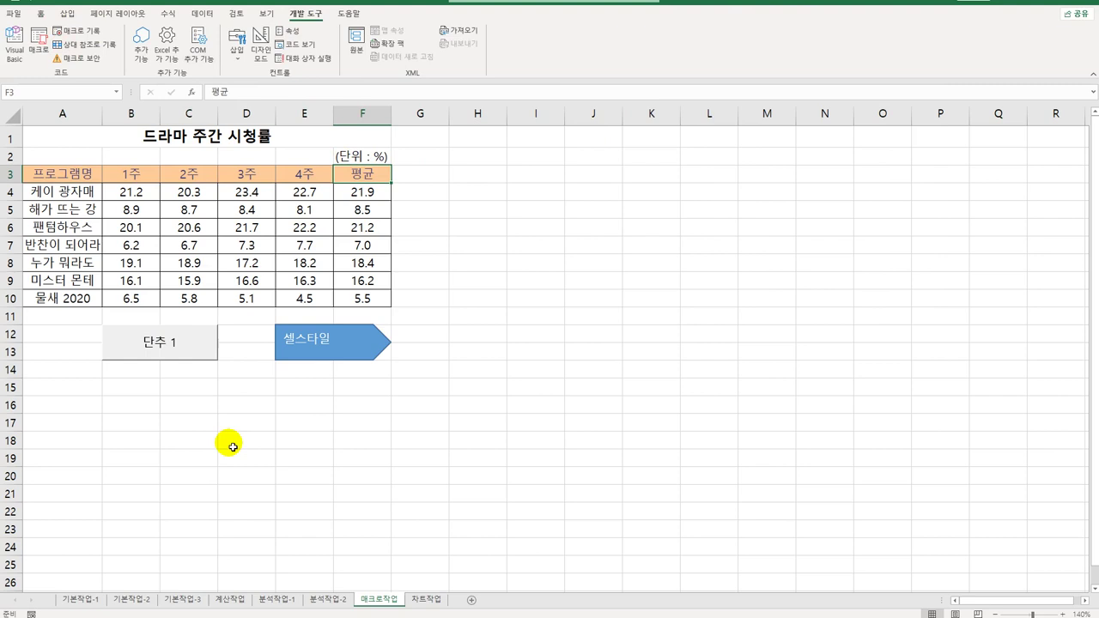
Step: Change the caption of the 단추 1 button to 평균
left_click(186, 335, "ctrl")
right_click(186, 335)
left_click(255, 384)
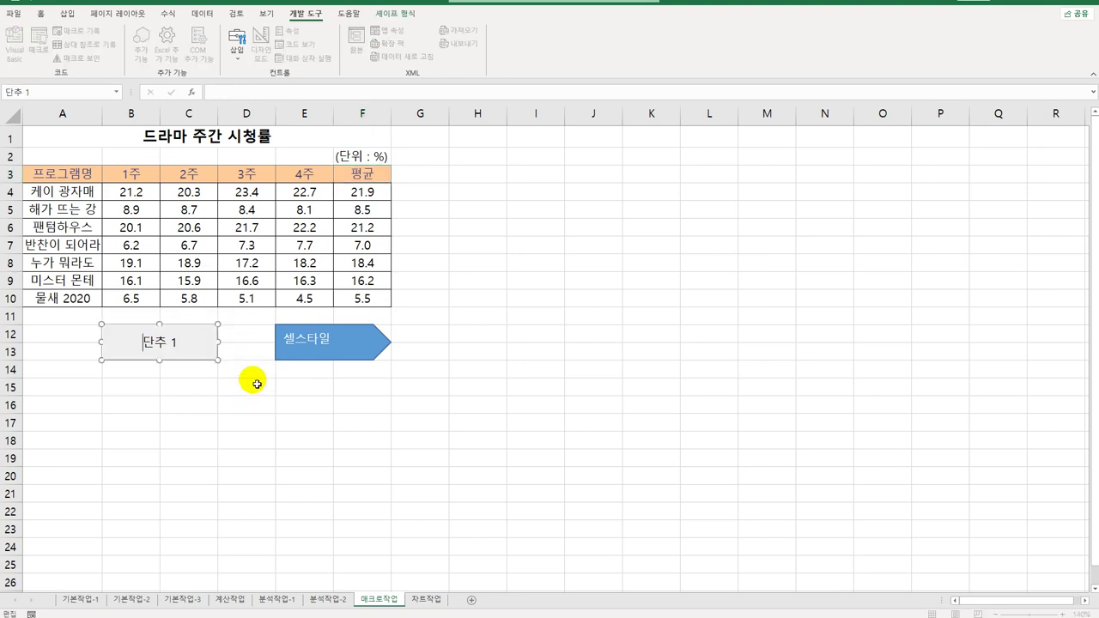
key("ctrl+a")
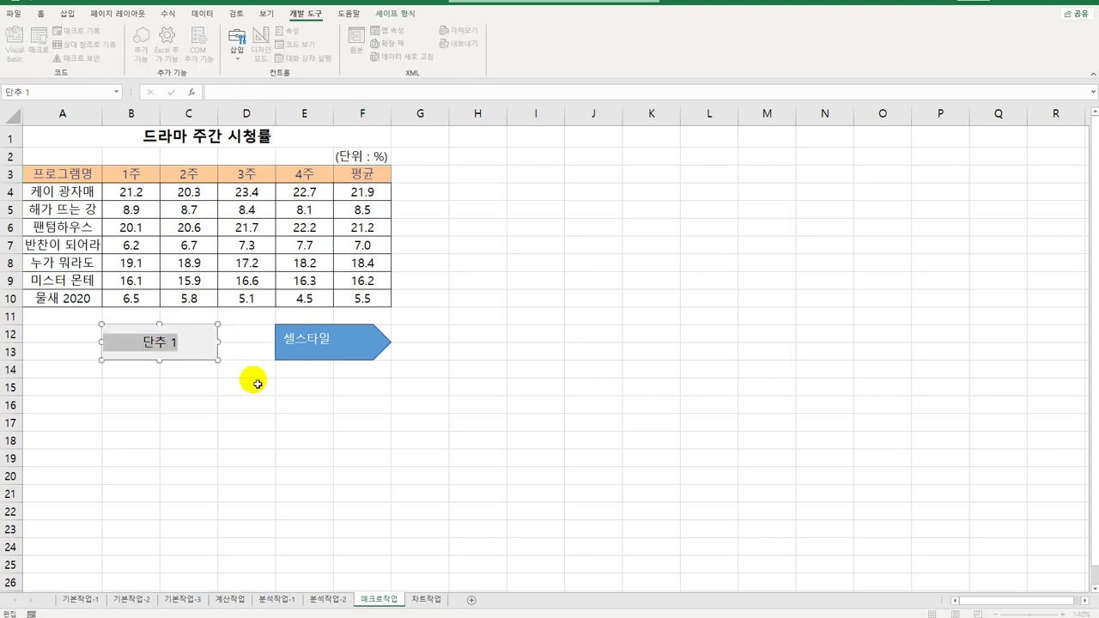
type("평균")
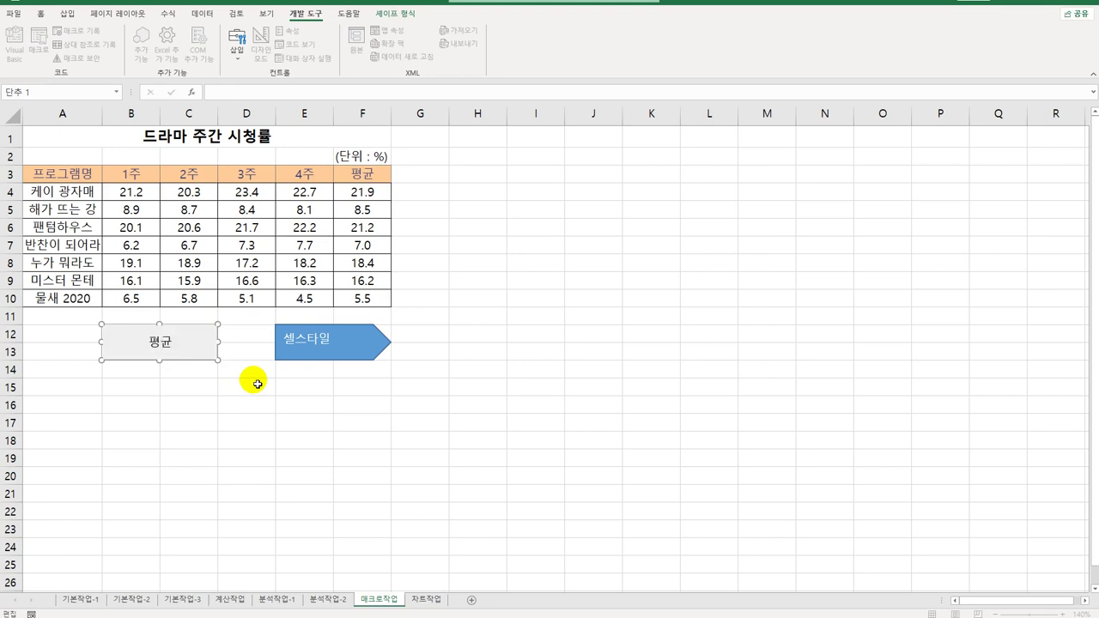
left_click(314, 425)
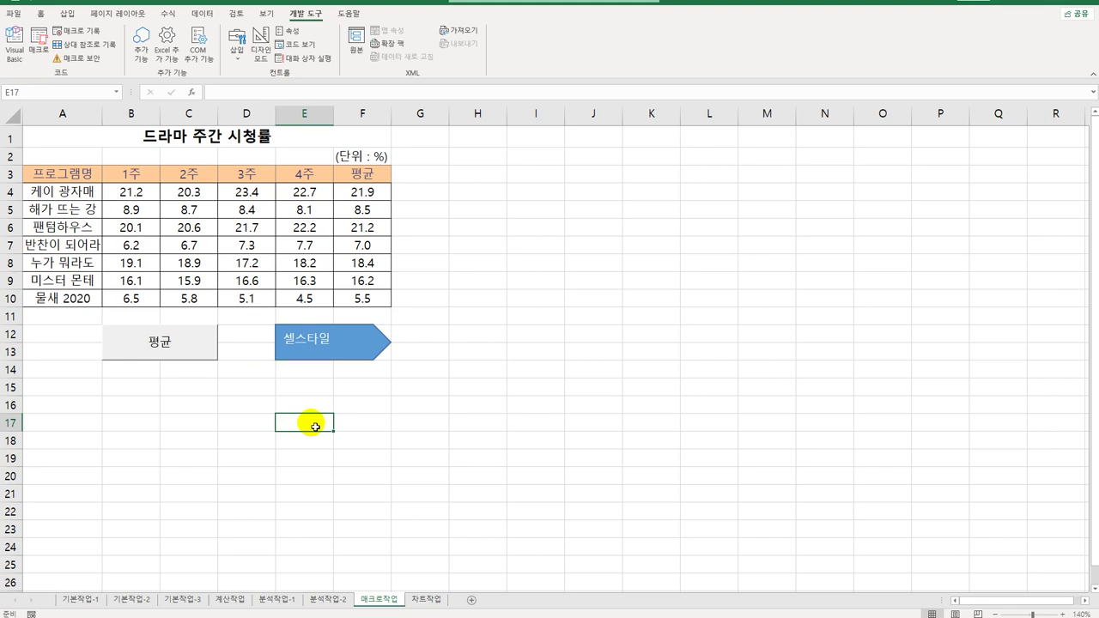
Step: Delete the 판매단가 series from the line chart on the 차트작업 sheet
left_click(430, 601)
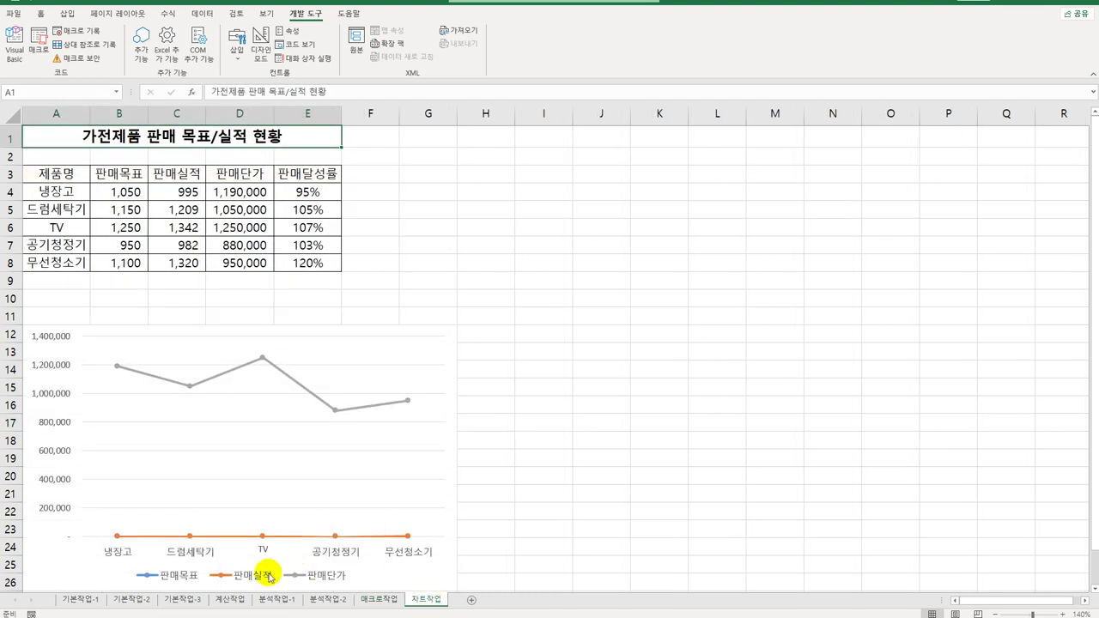
left_click(262, 361)
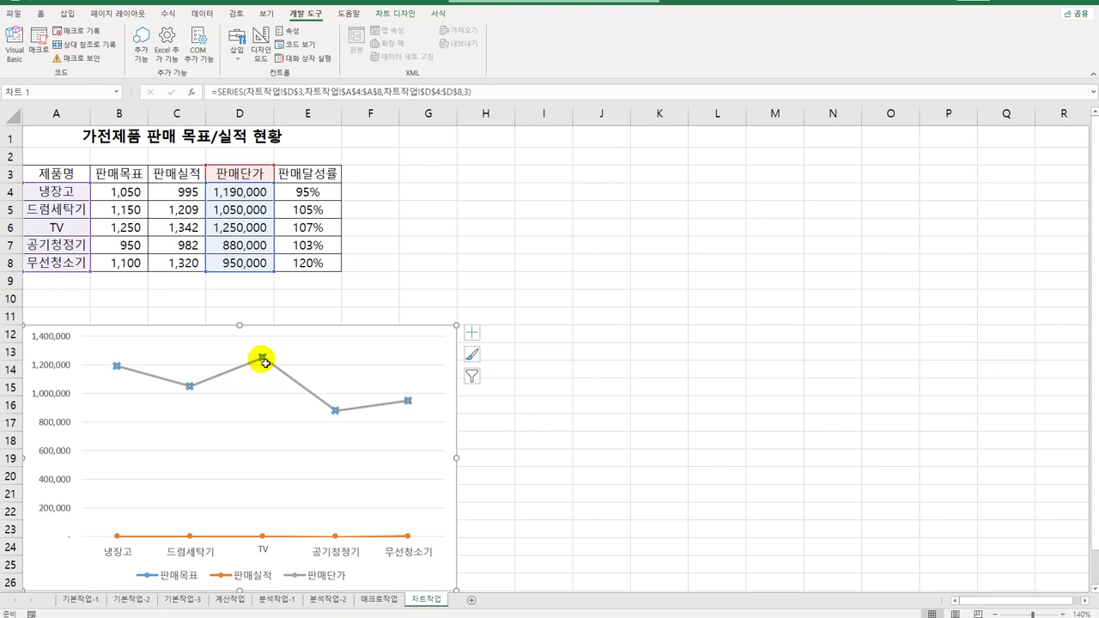
right_click(264, 363)
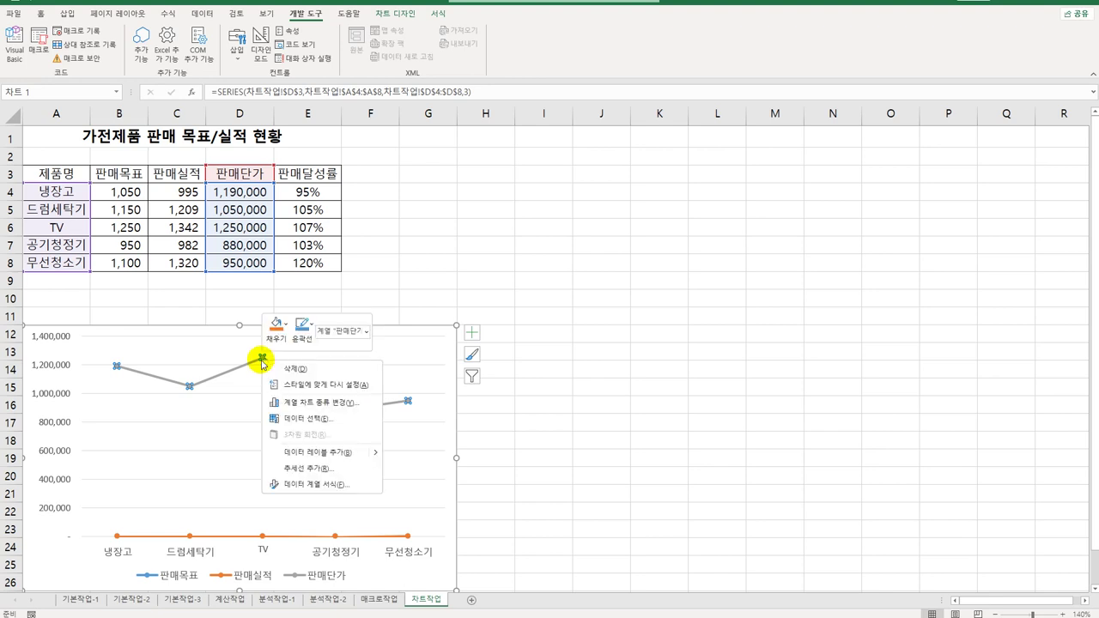
left_click(317, 375)
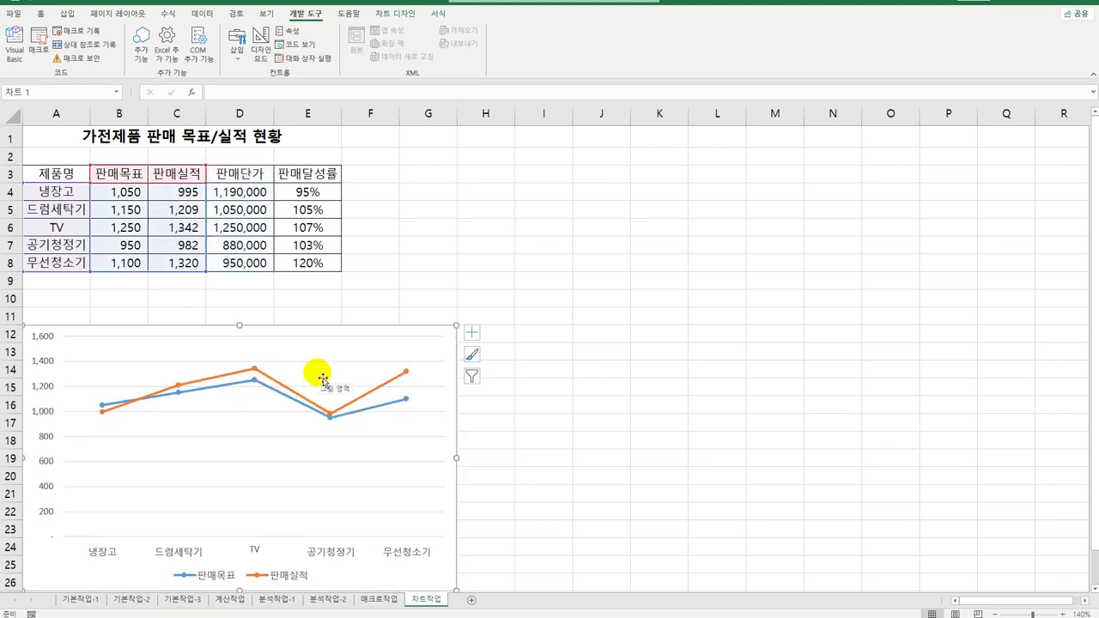
Step: Add a chart title and link it to cell A1 of the 차트작업 sheet
left_click(472, 333)
left_click(517, 372)
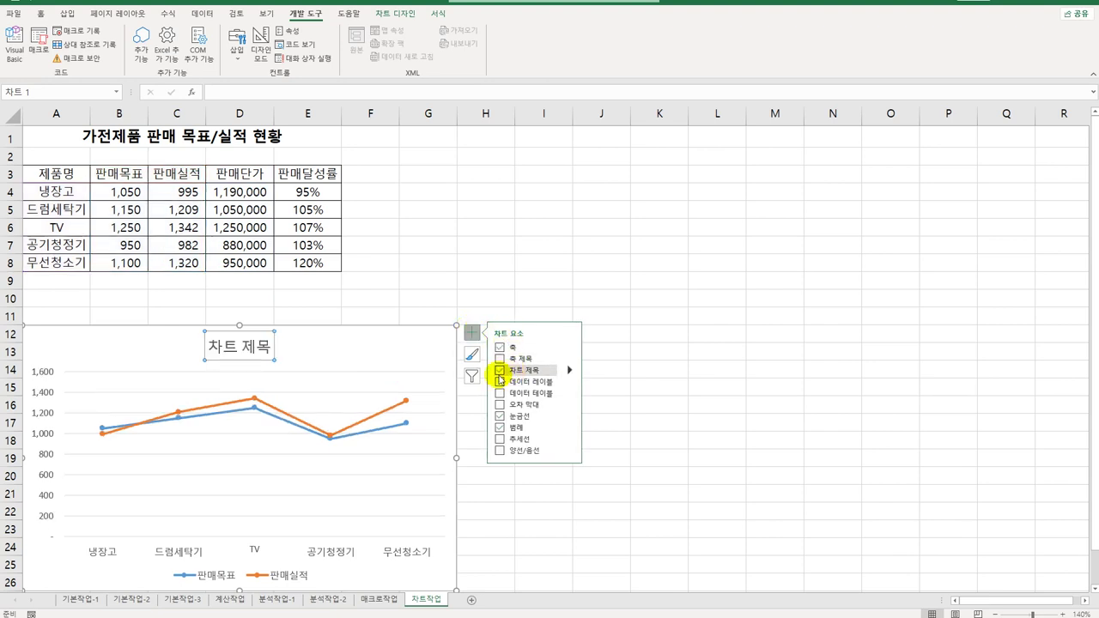
left_click(260, 93)
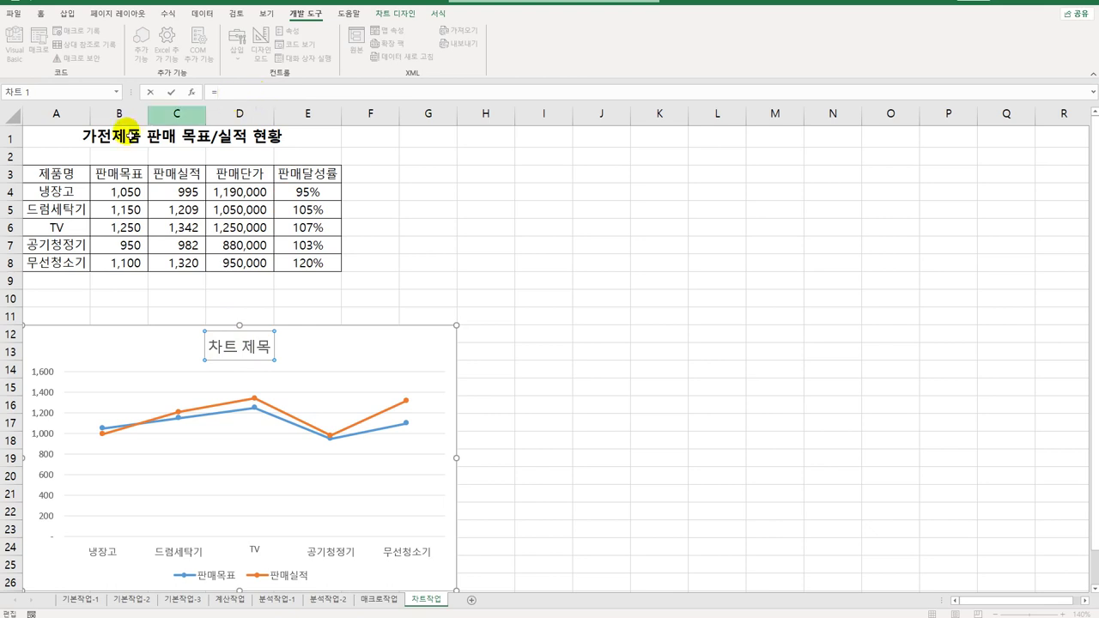
left_click(48, 142)
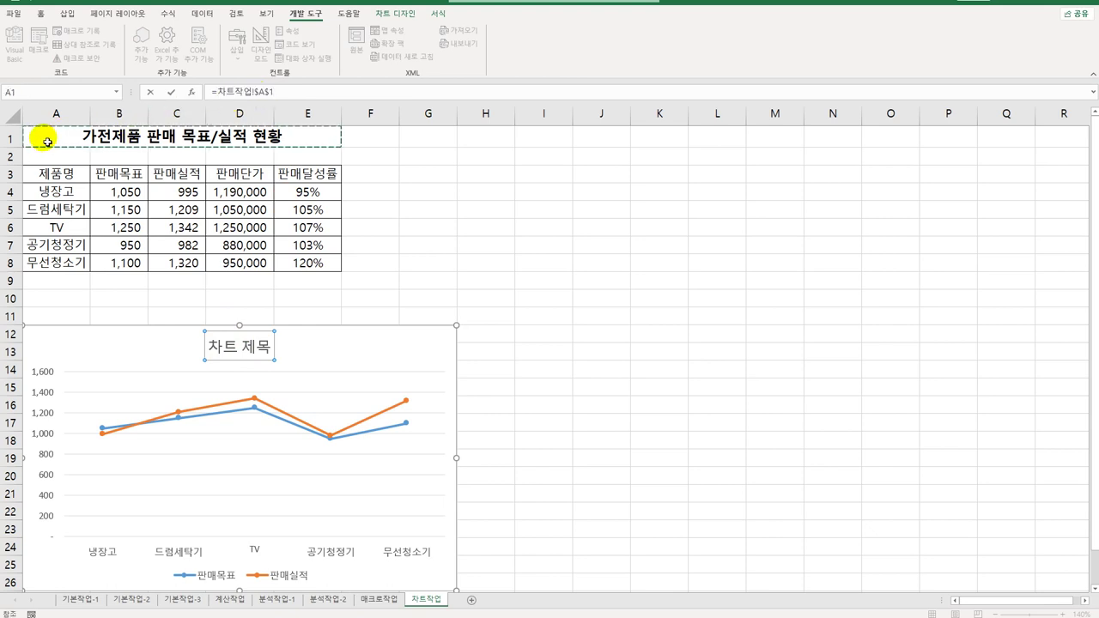
key("Return")
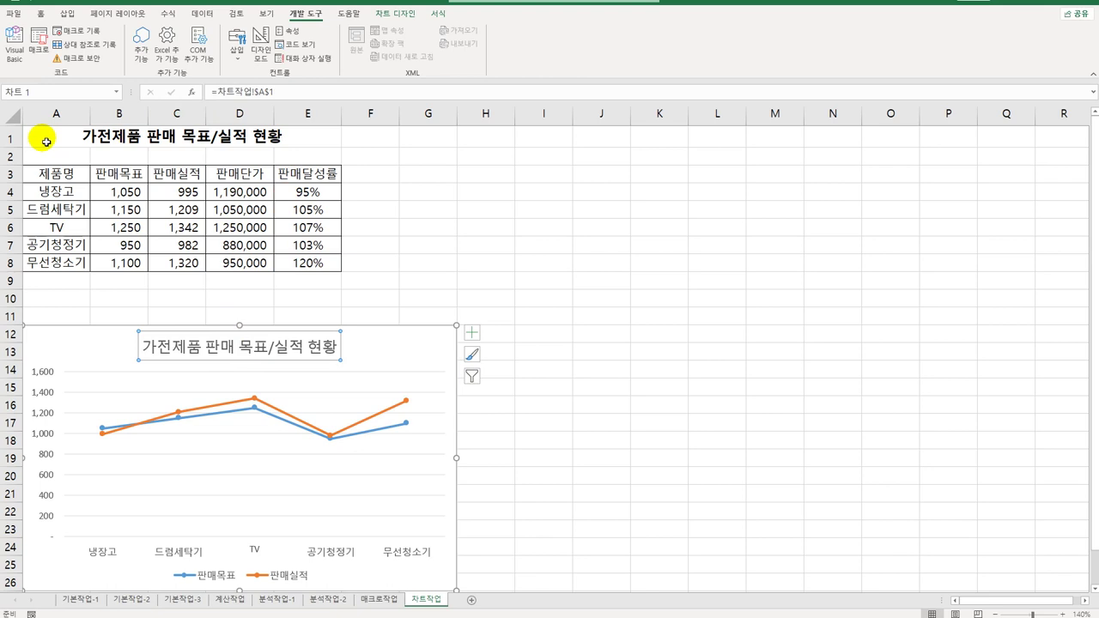
Step: Add a primary vertical axis title to the chart with the text 판매량
left_click(473, 341)
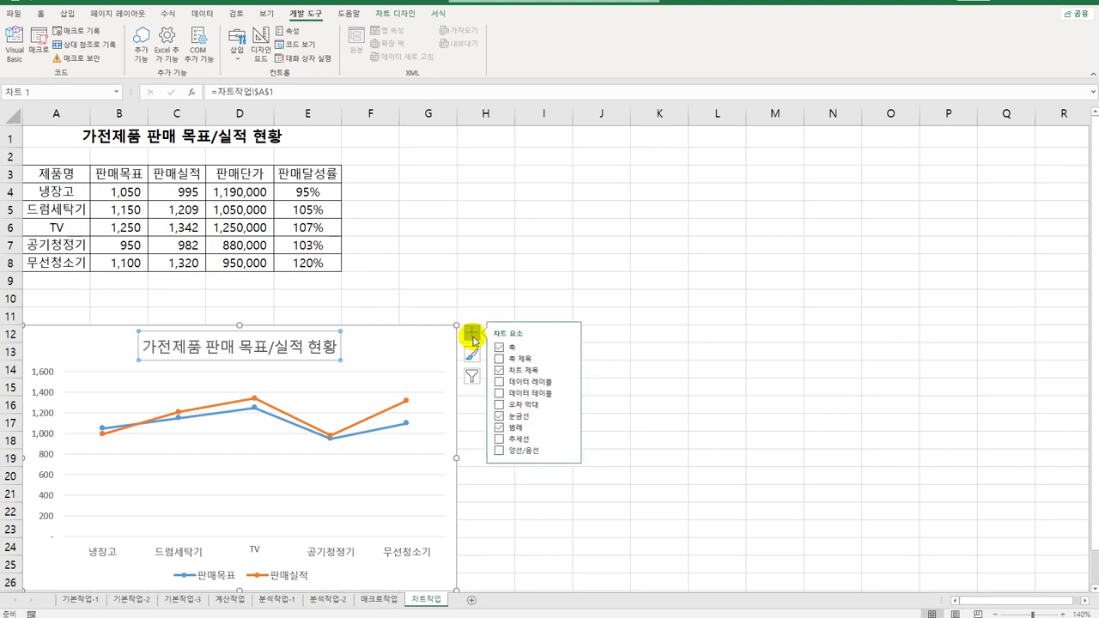
left_click(569, 358)
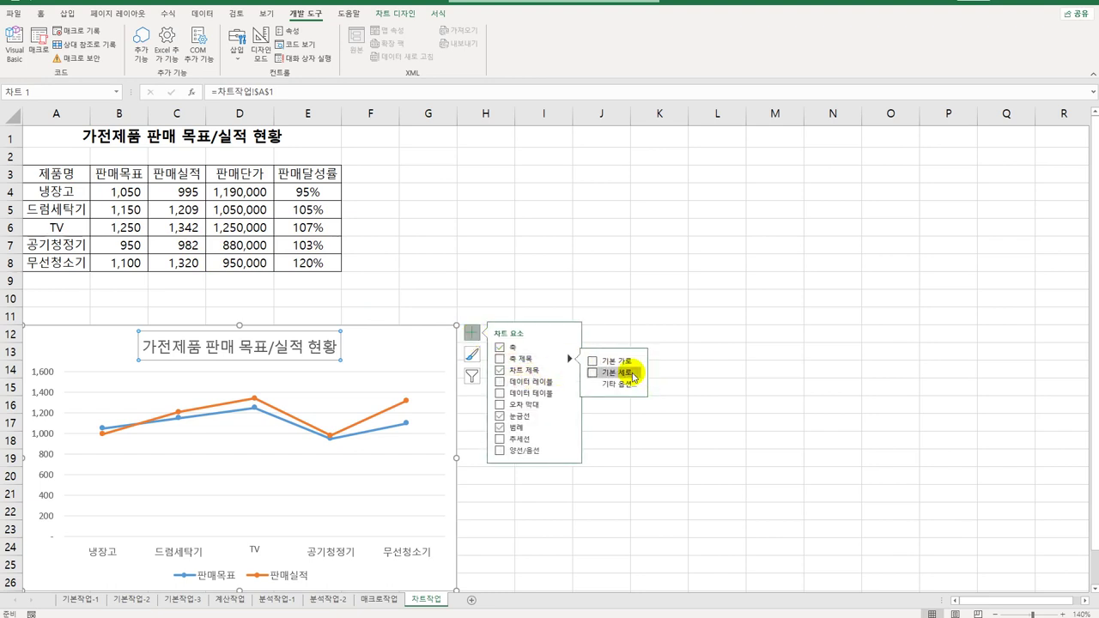
left_click(634, 375)
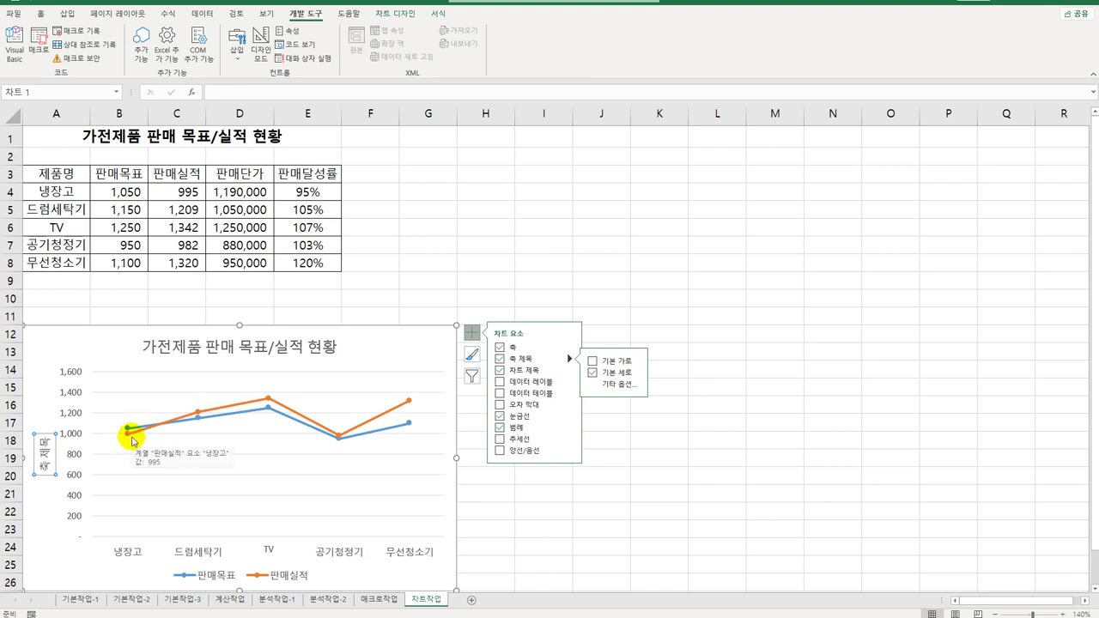
right_click(41, 453)
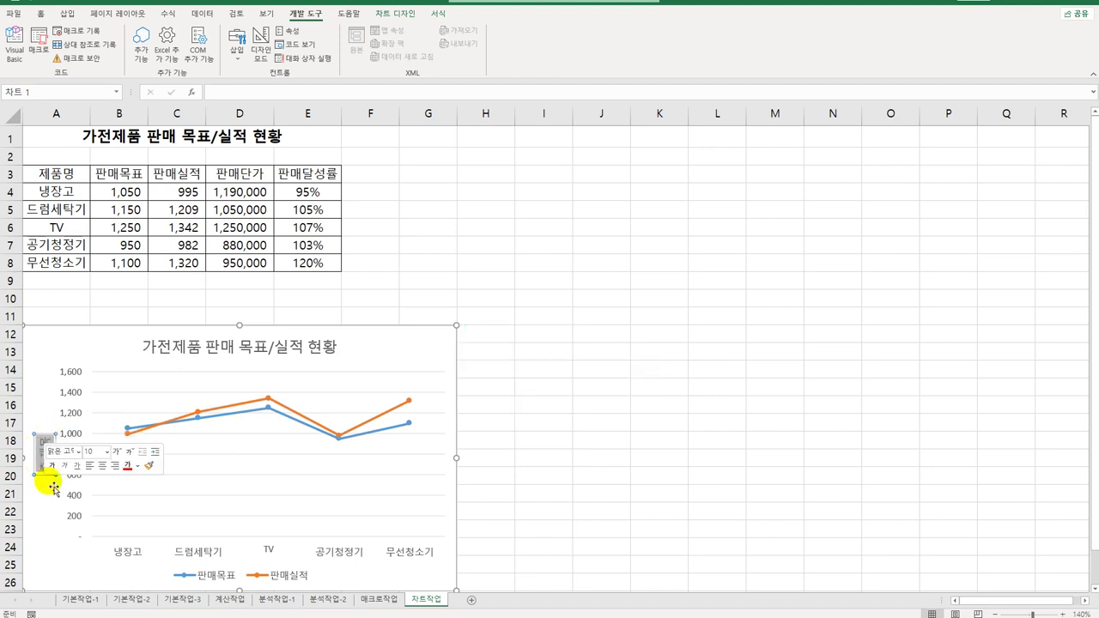
type("판매량")
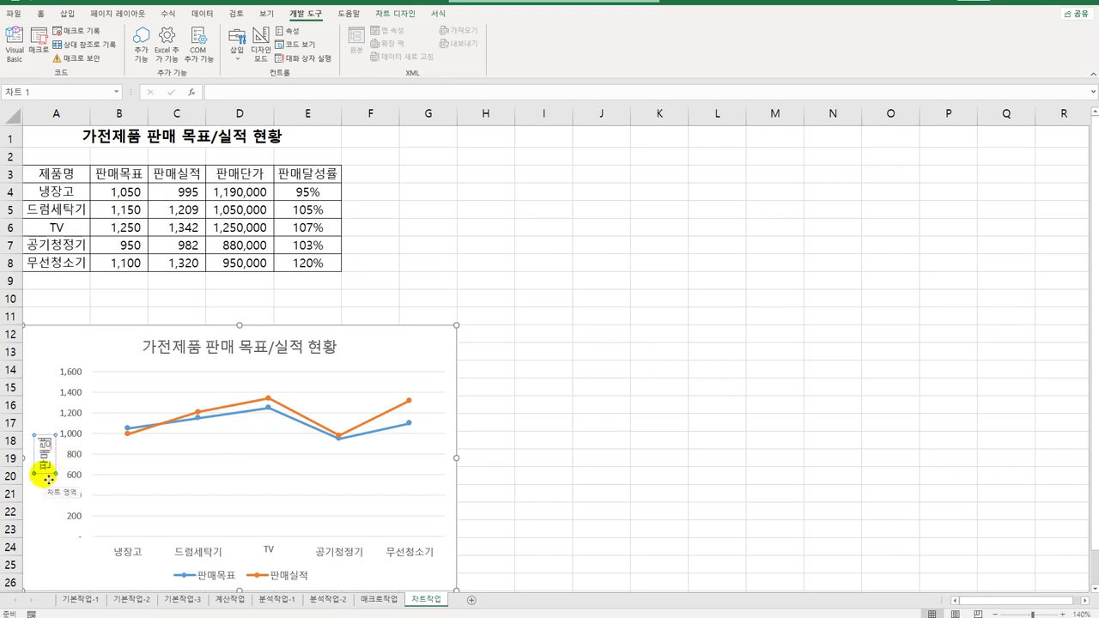
Step: Set the text direction of the 판매량 axis title to 스택형
left_click(48, 478)
right_click(48, 479)
left_click(96, 602)
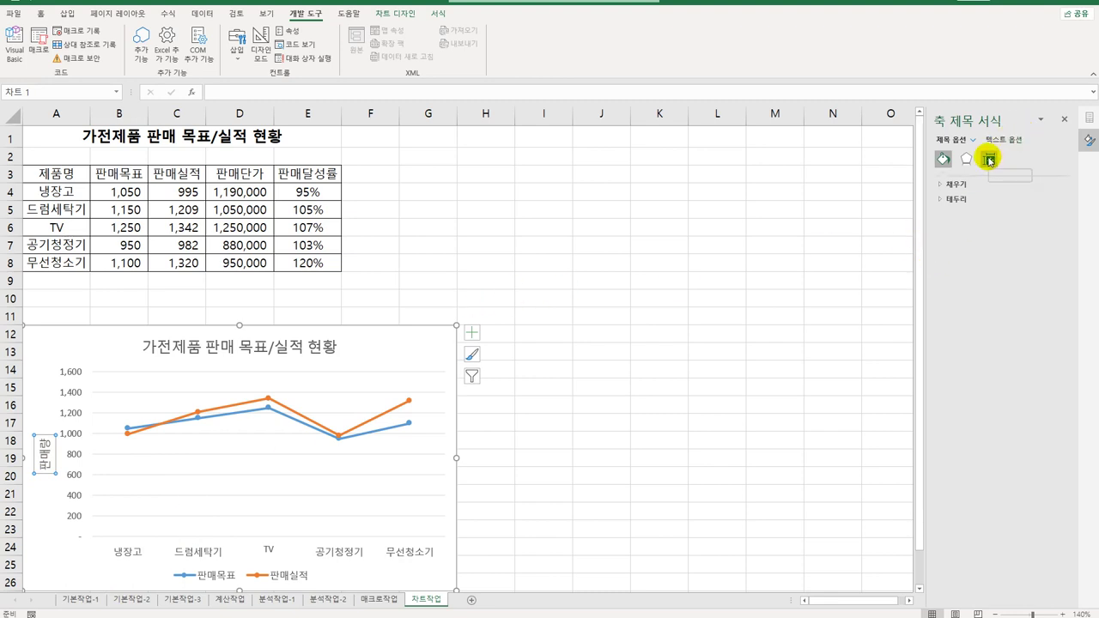
left_click(991, 160)
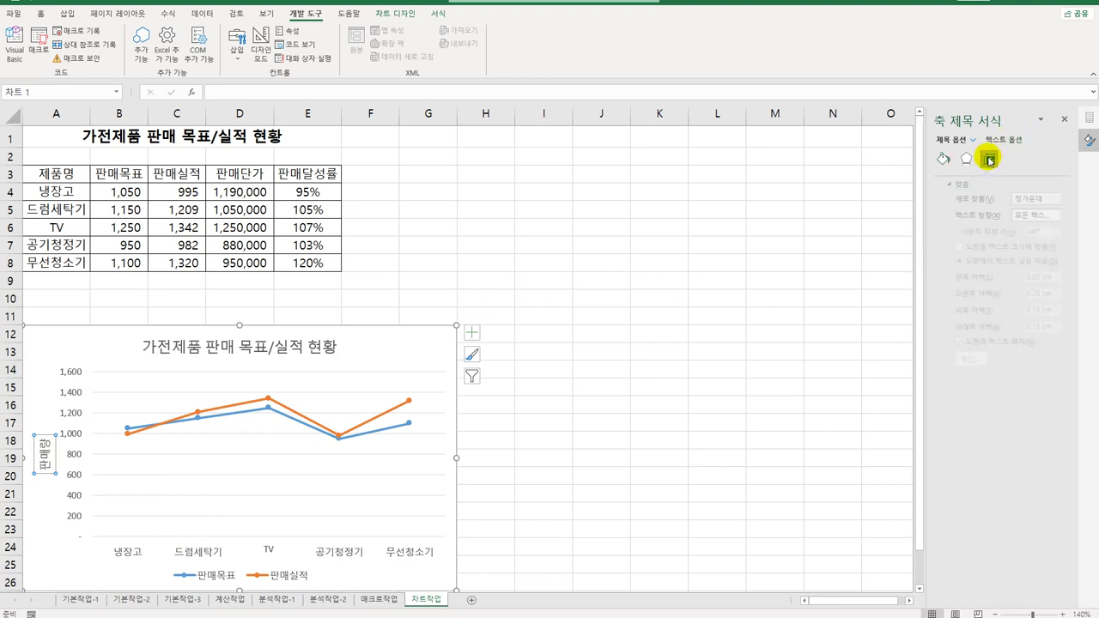
left_click(1016, 221)
left_click(1023, 390)
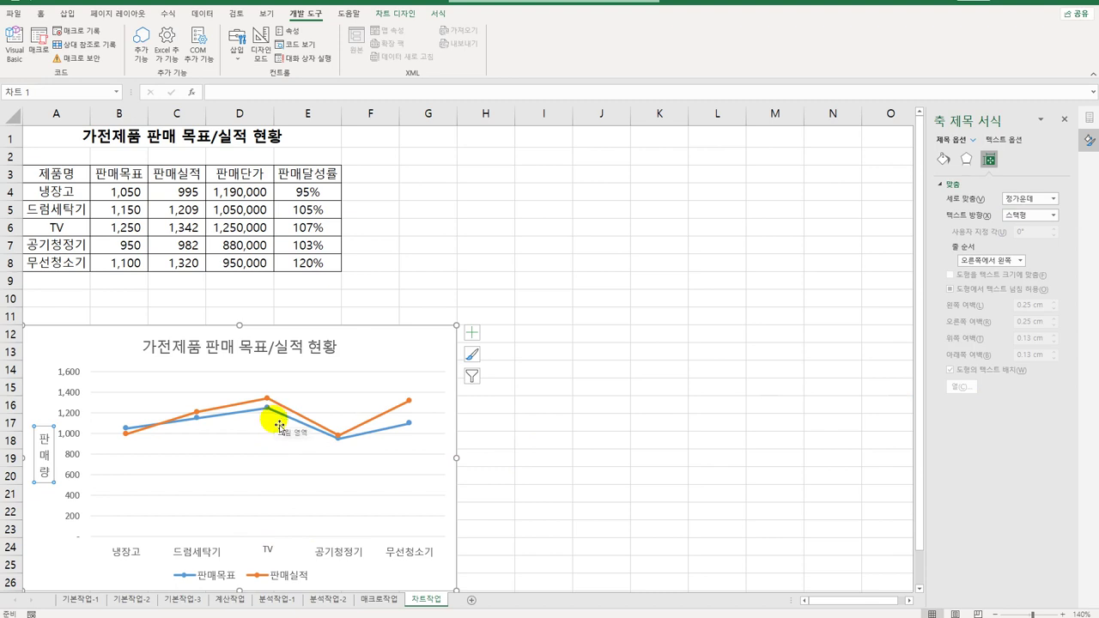
Step: Add a data label to only the TV point of the 판매실적 series in the chart
left_click(269, 401)
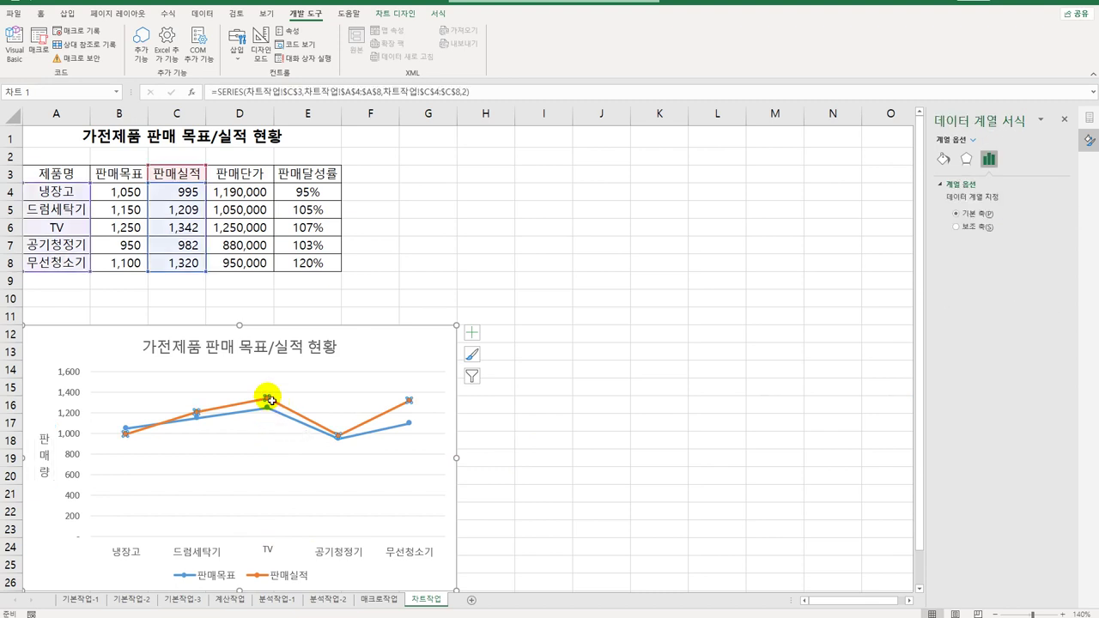
left_click(270, 401)
left_click(474, 334)
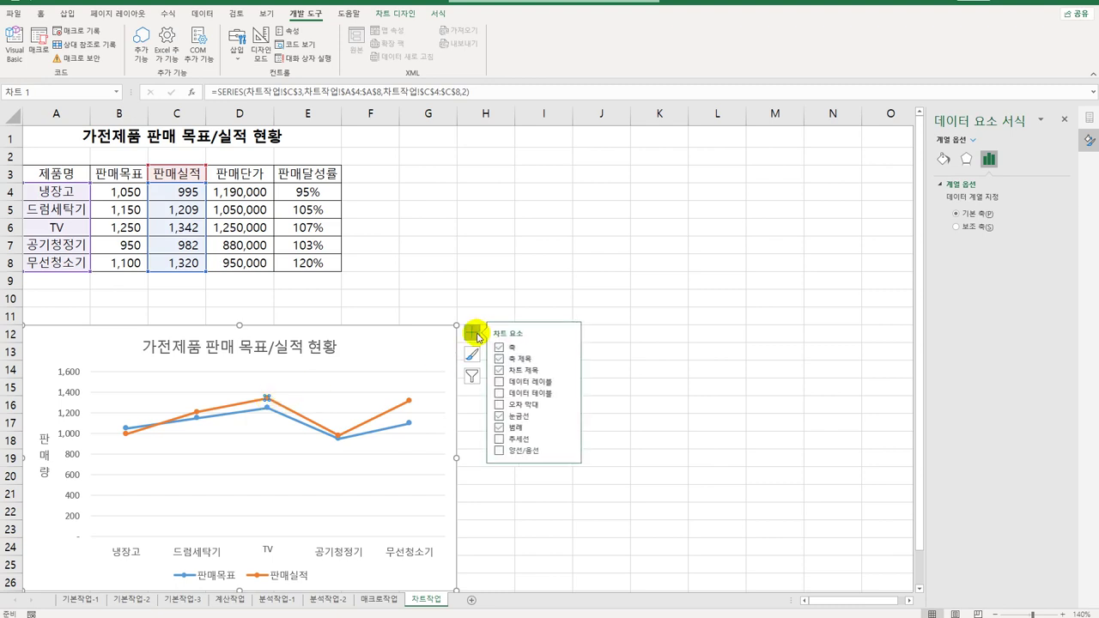
mouse_move(571, 383)
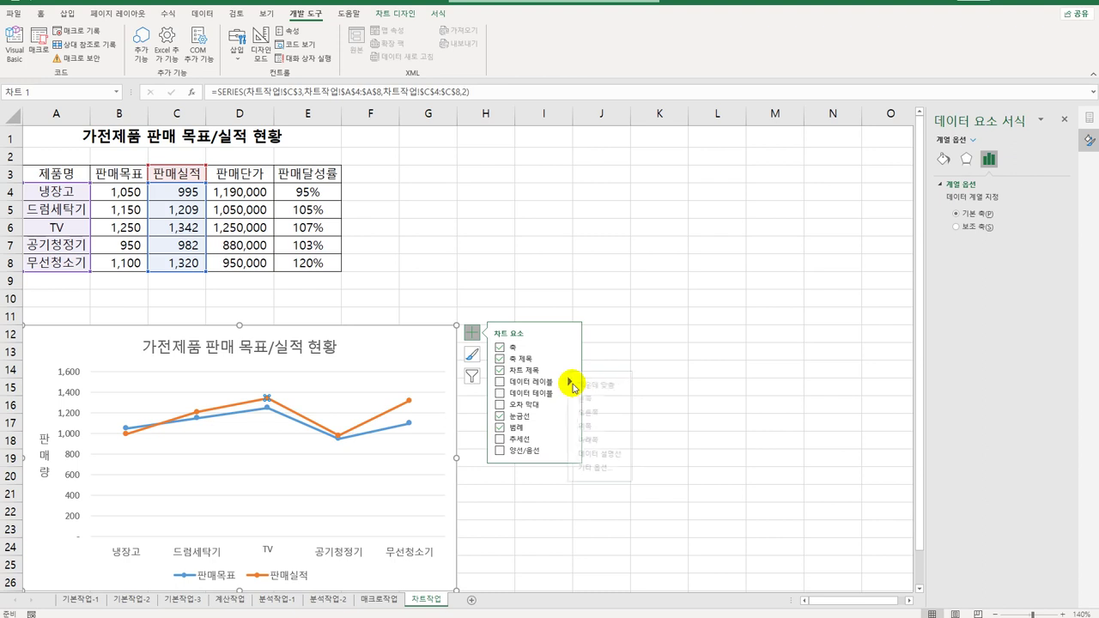
left_click(612, 469)
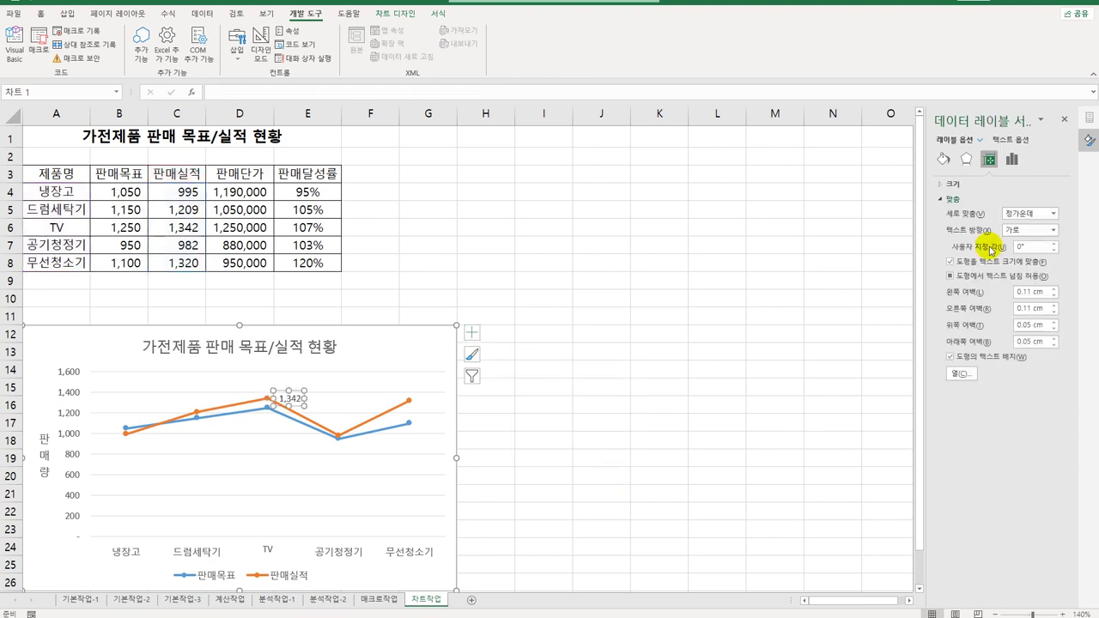
Step: Show the category name (항목 이름) alongside the value in the TV data label and position it above the point (위쪽)
left_click(1012, 159)
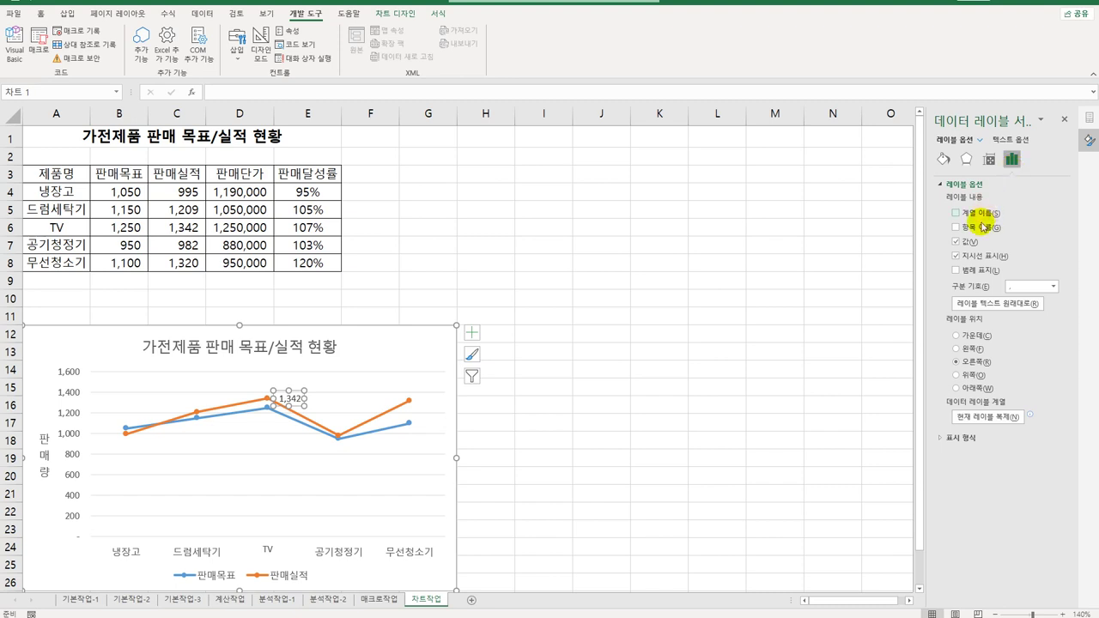
left_click(981, 229)
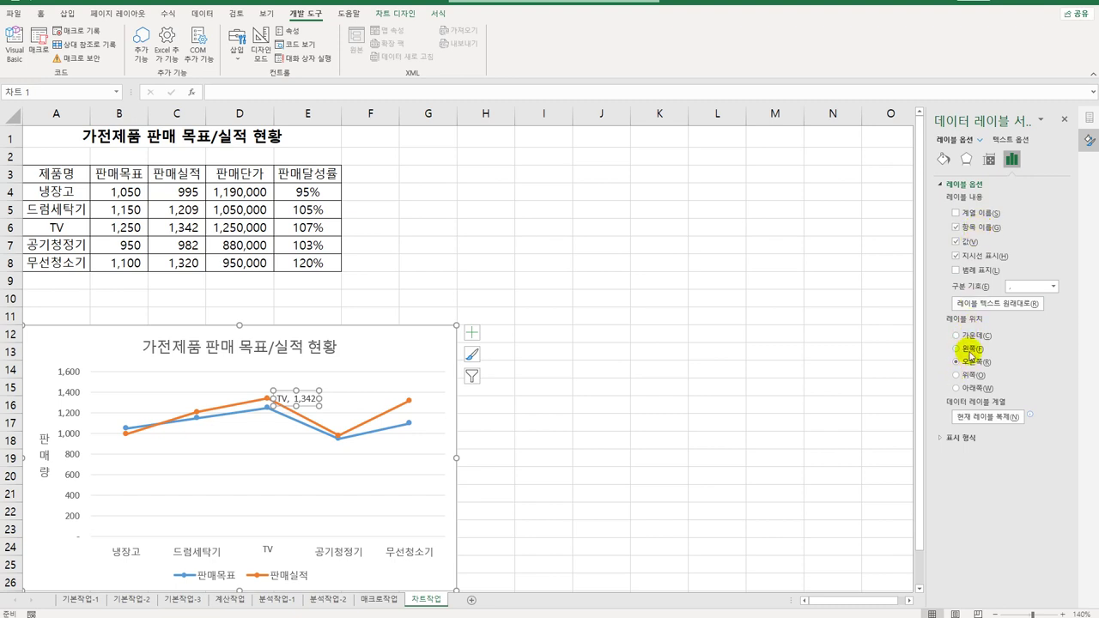
left_click(973, 375)
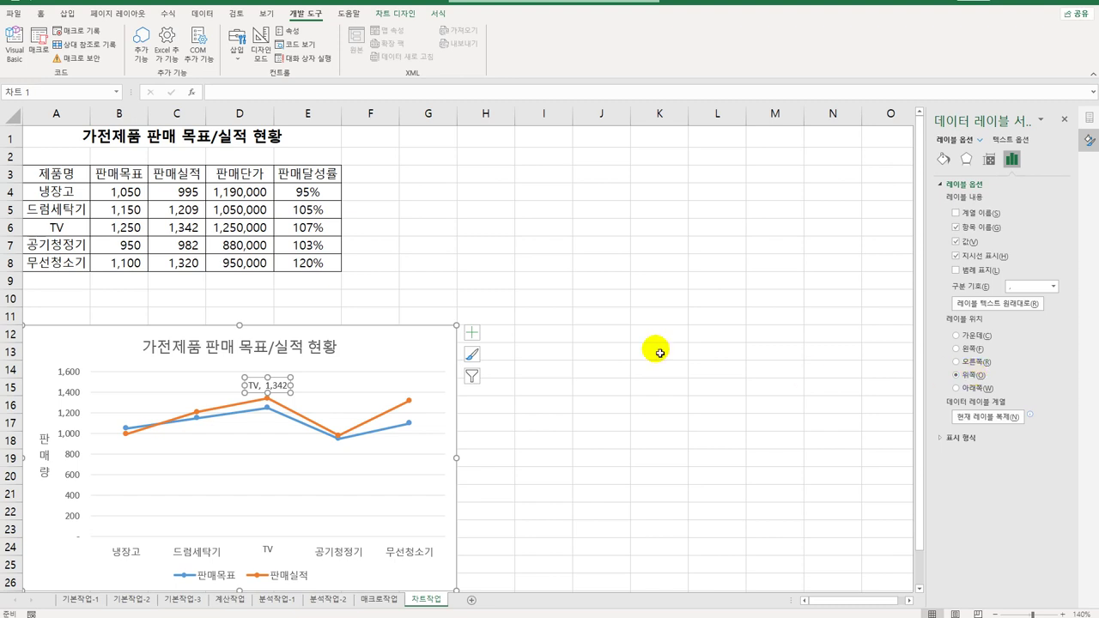
Step: Apply the light gold gradient theme shape style to the chart's plot area
left_click(354, 384)
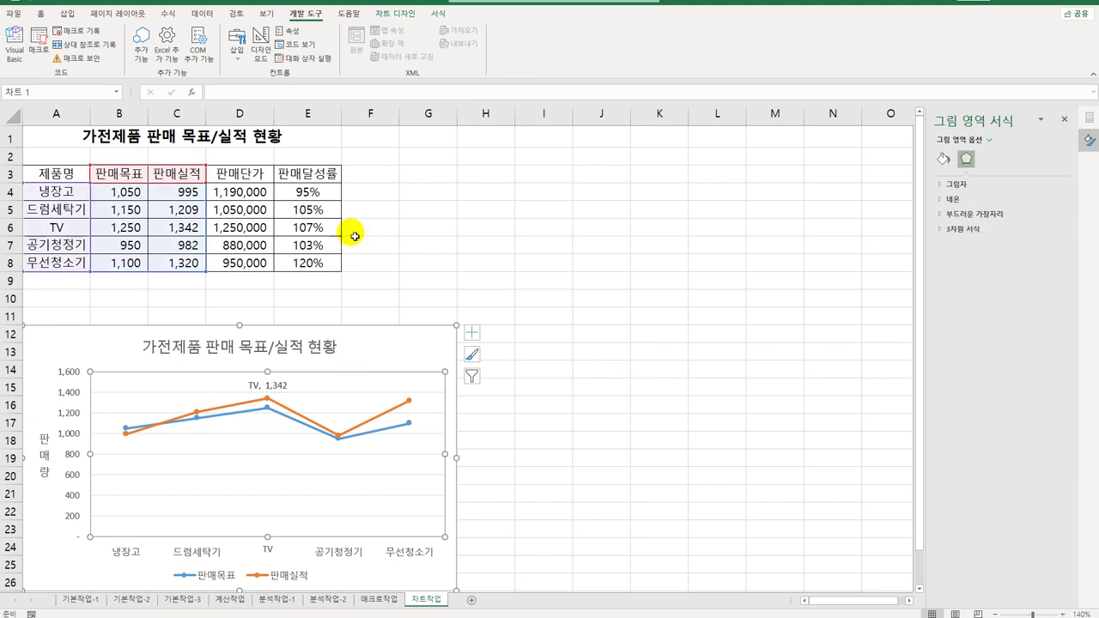
left_click(439, 15)
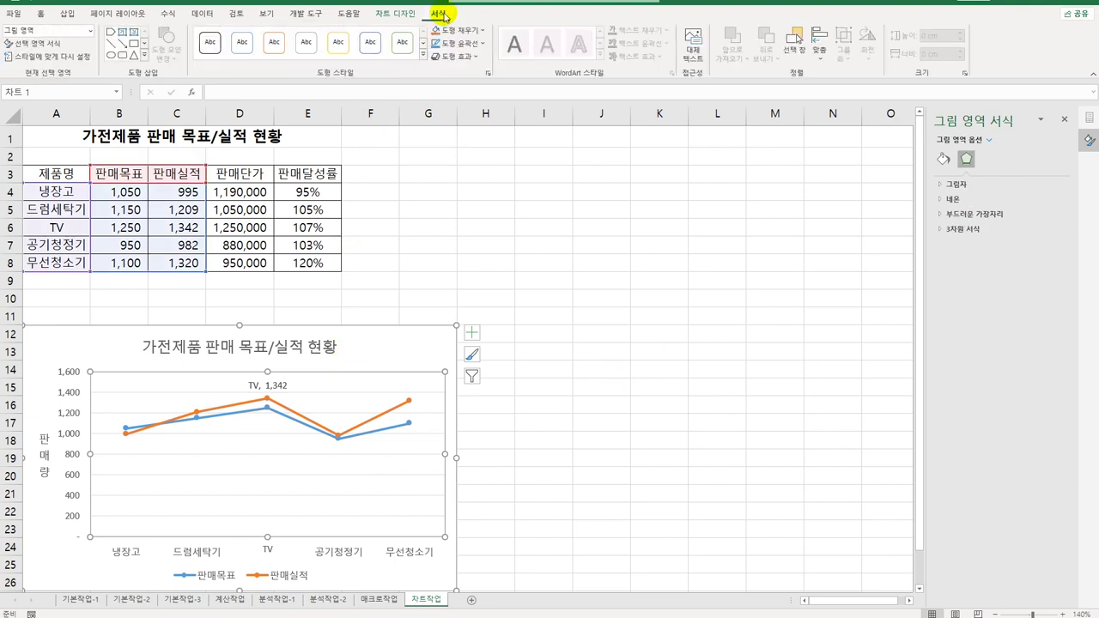
left_click(422, 54)
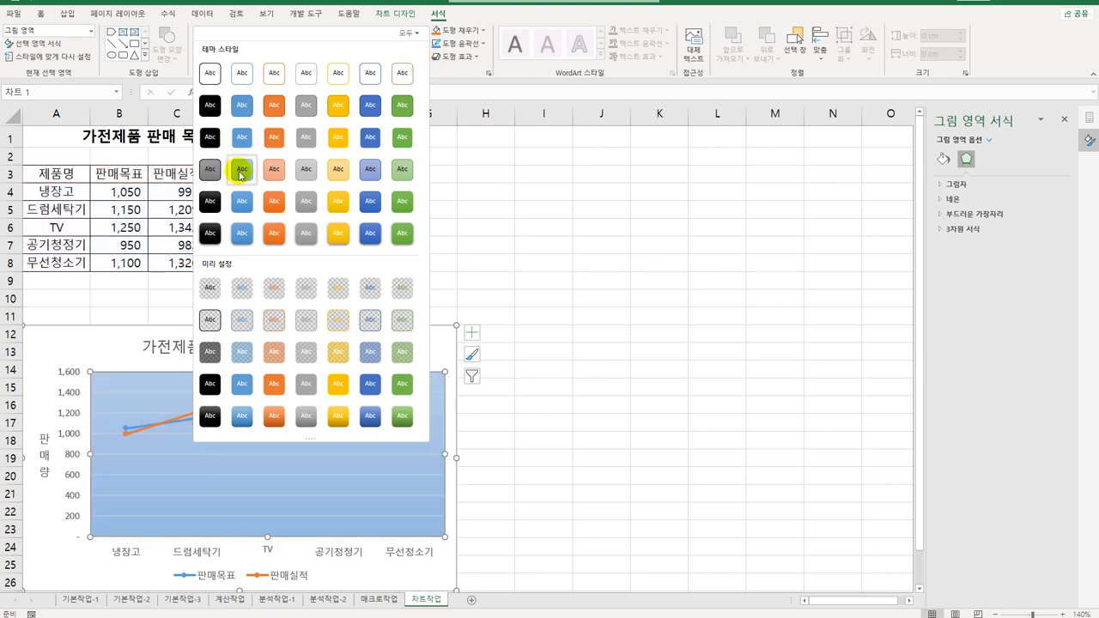
left_click(343, 175)
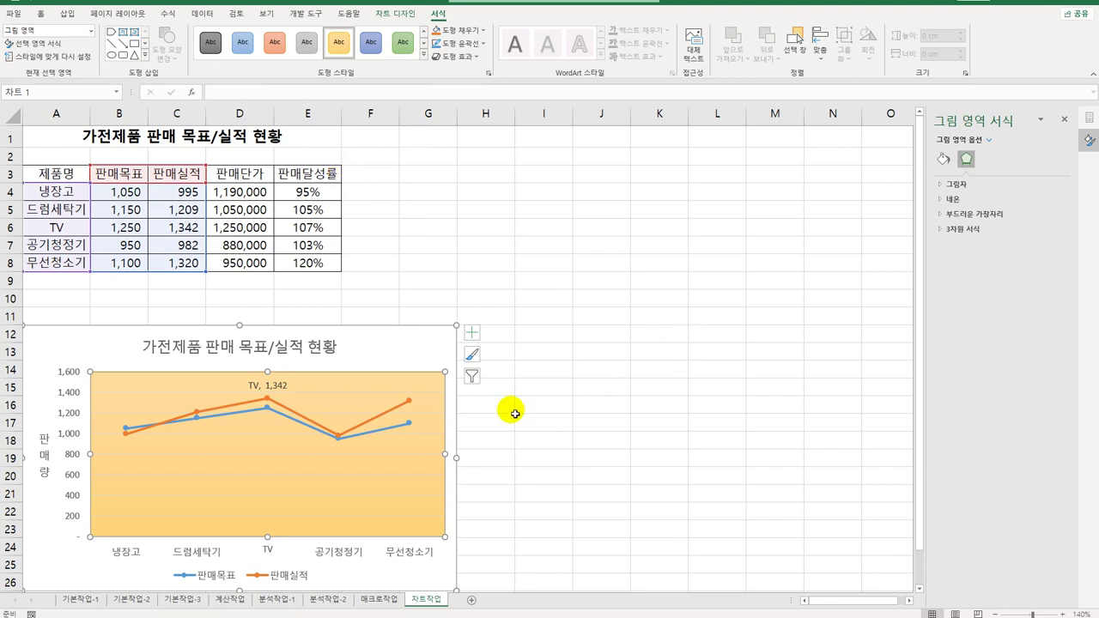
Step: Add a trendline to the 판매실적 series and set its type to exponential (지수)
left_click(268, 399)
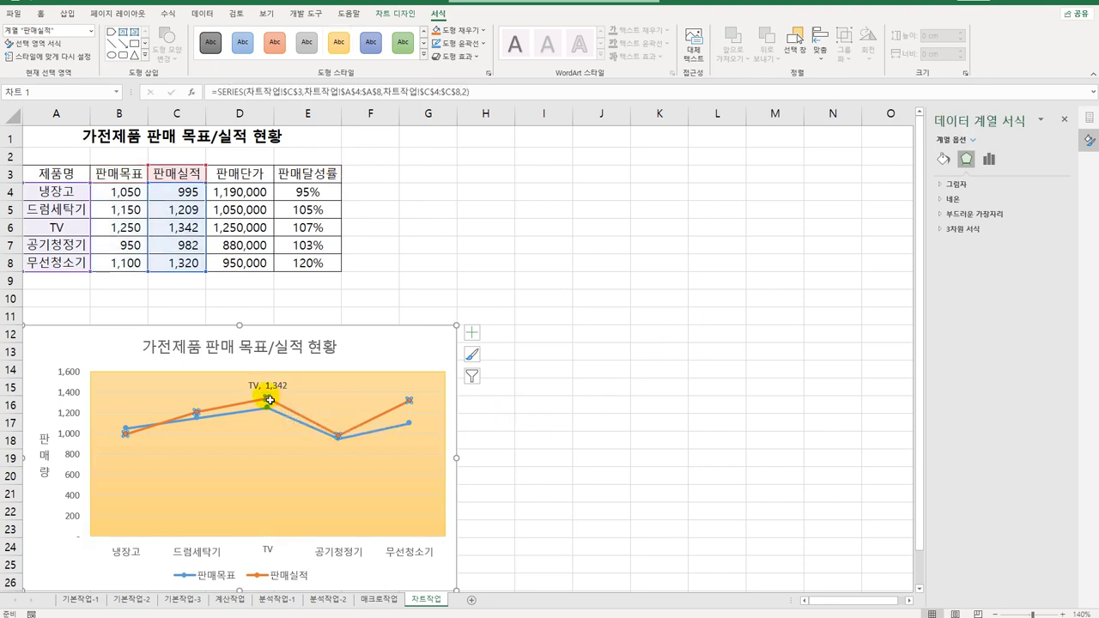
right_click(268, 399)
left_click(361, 488)
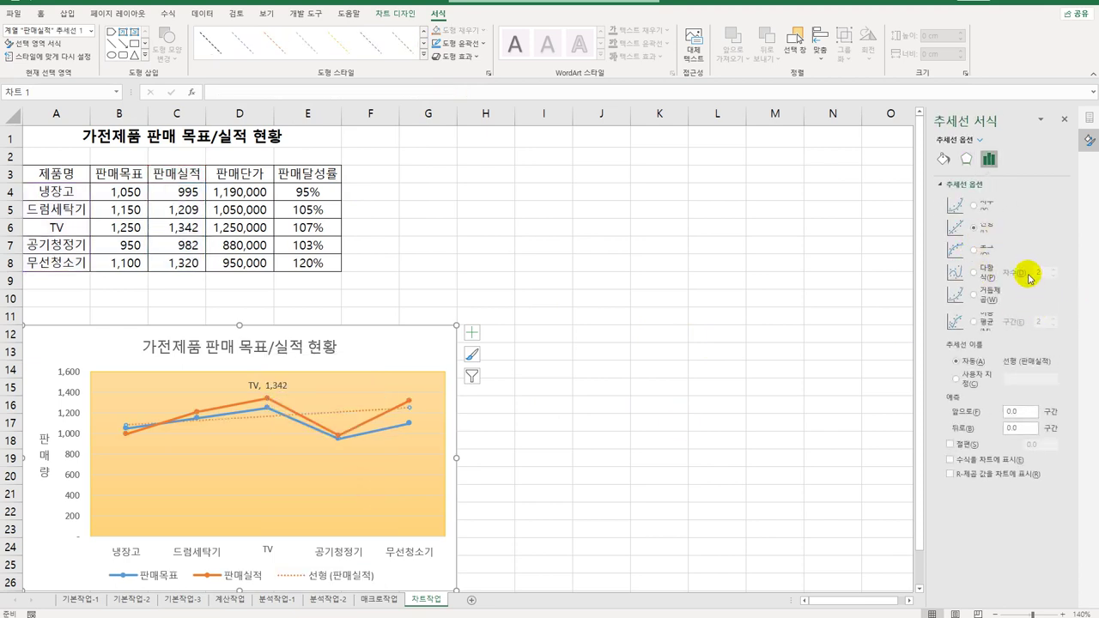
left_click(981, 206)
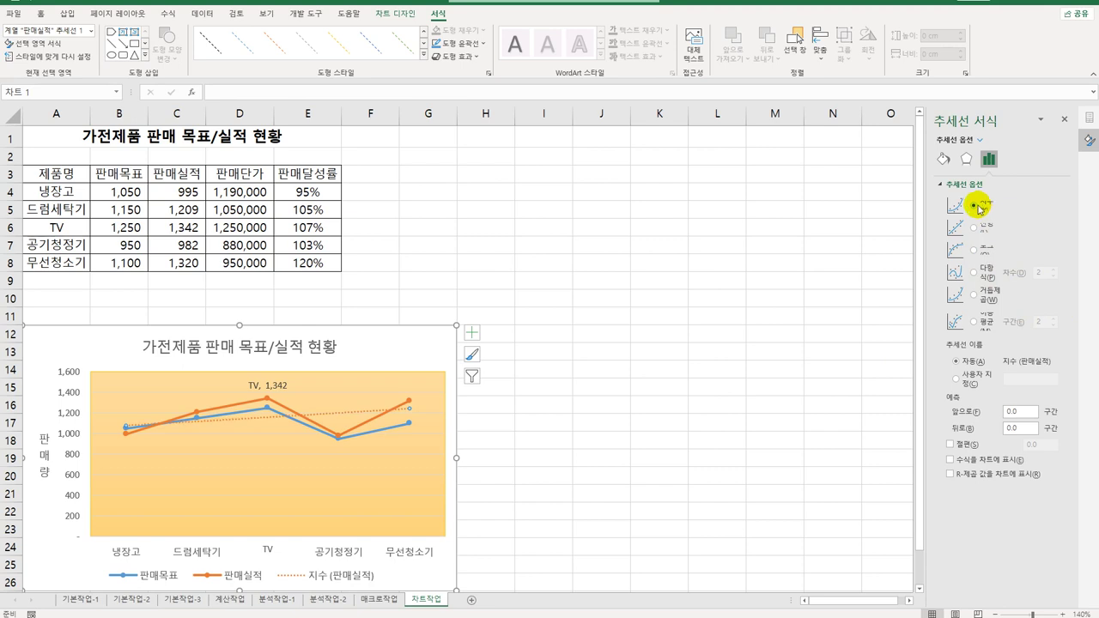
left_click(741, 456)
scroll(741, 459, "down", 3)
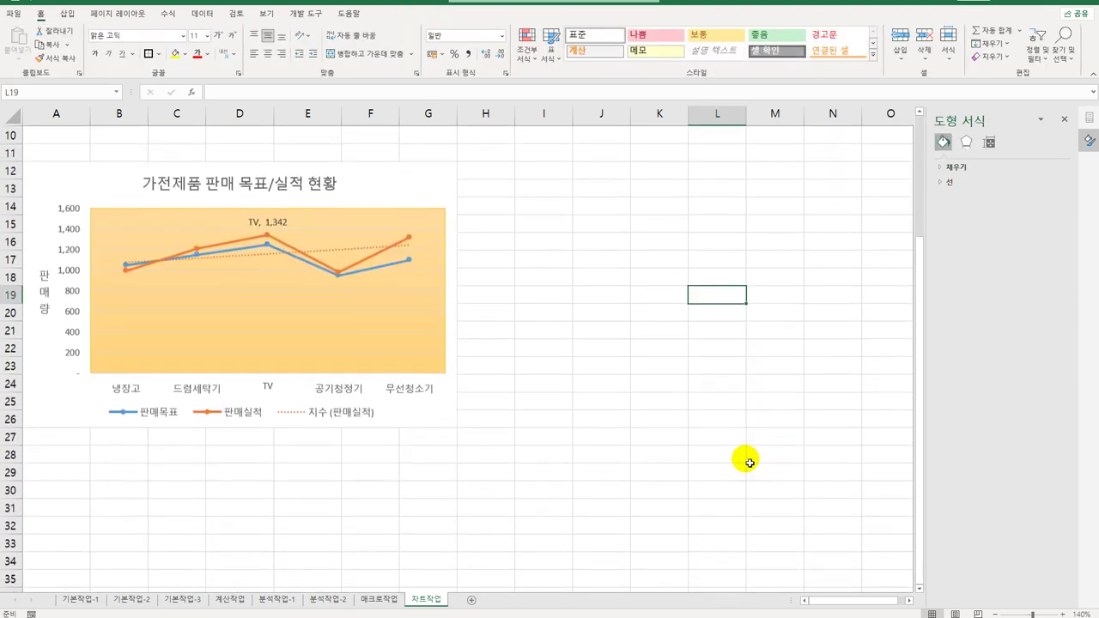